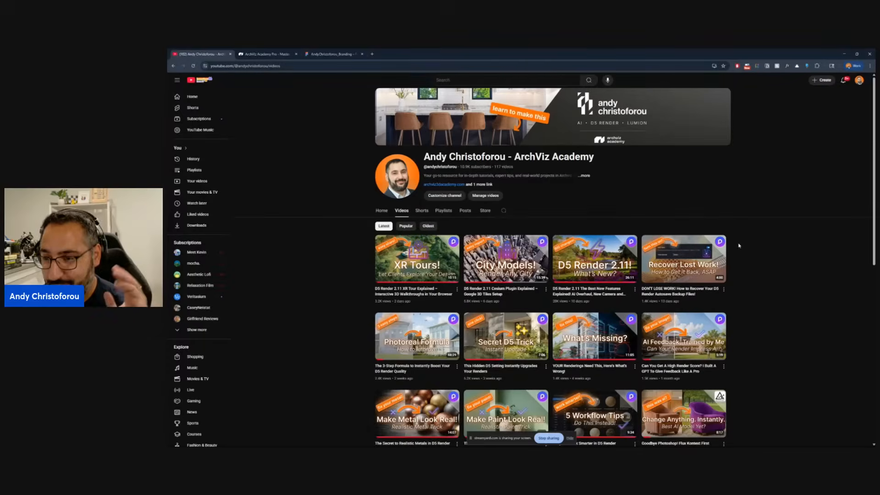
# Step: Look through the channel's latest videos and bring up the ArchViz Academy Pro page
pyautogui.scroll(-1, 738, 246)
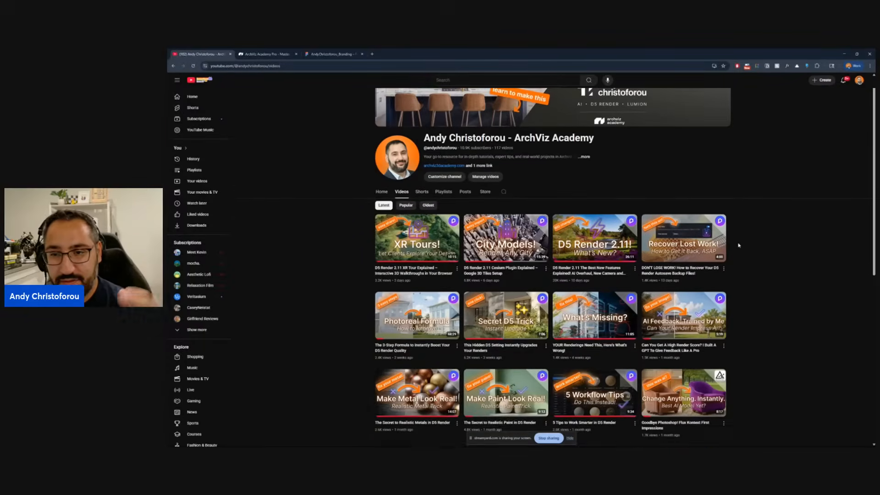
pyautogui.scroll(-1, 739, 245)
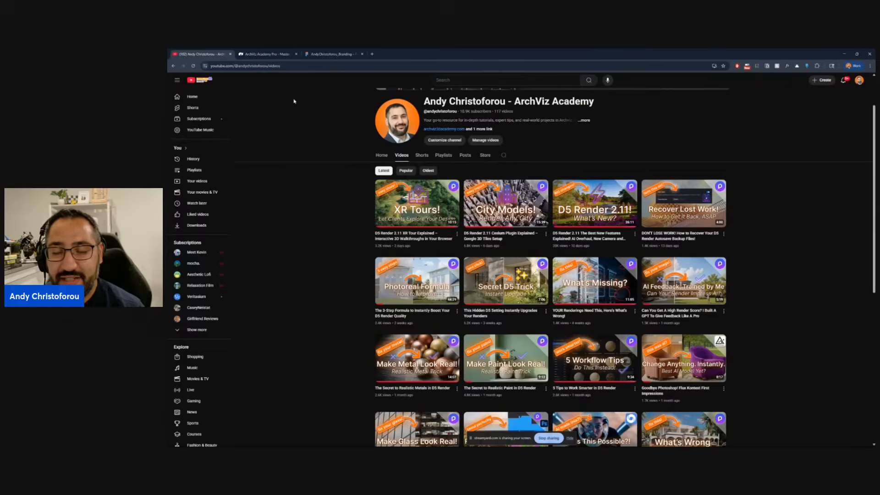
pyautogui.click(274, 59)
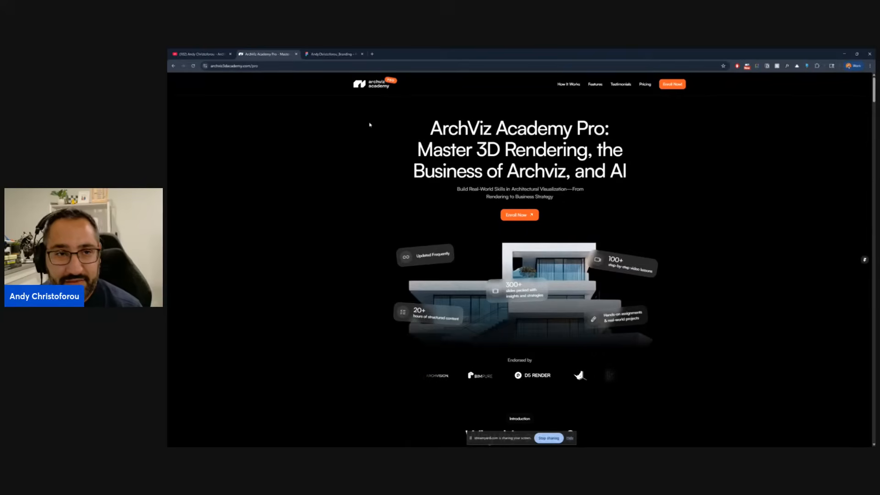
# Step: Switch to the branding file in Figma, examine the original two-tower render, and uncover the drawing toolbar by moving the screen-sharing bar aside
pyautogui.click(330, 54)
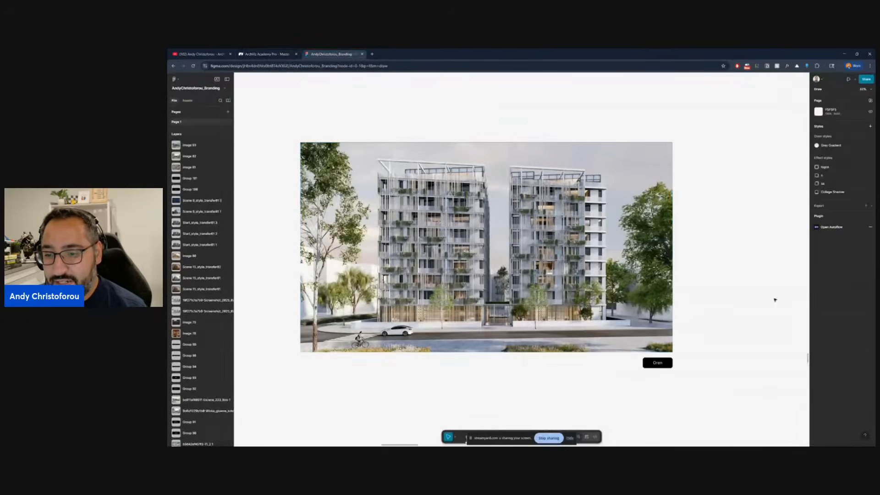
pyautogui.hscroll(-2, 731, 278)
pyautogui.hscroll(-1, 733, 278)
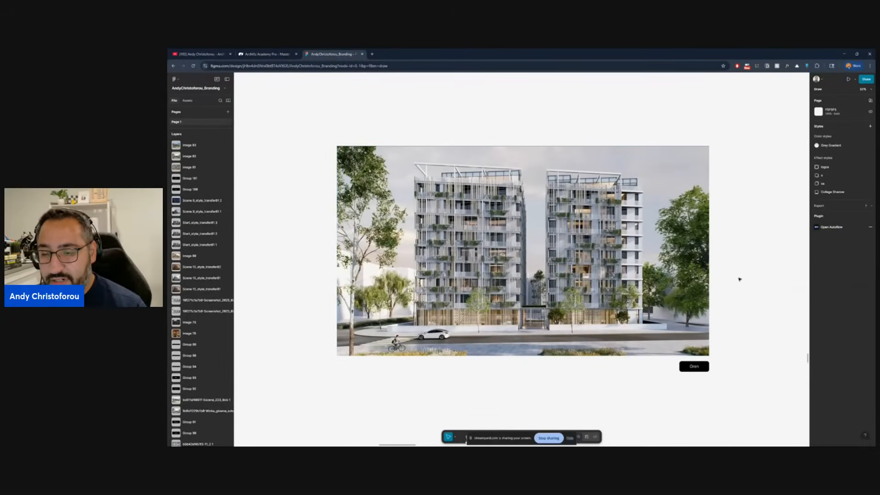
pyautogui.keyDown('ctrl'); pyautogui.scroll(1, 739, 279); pyautogui.keyUp('ctrl')
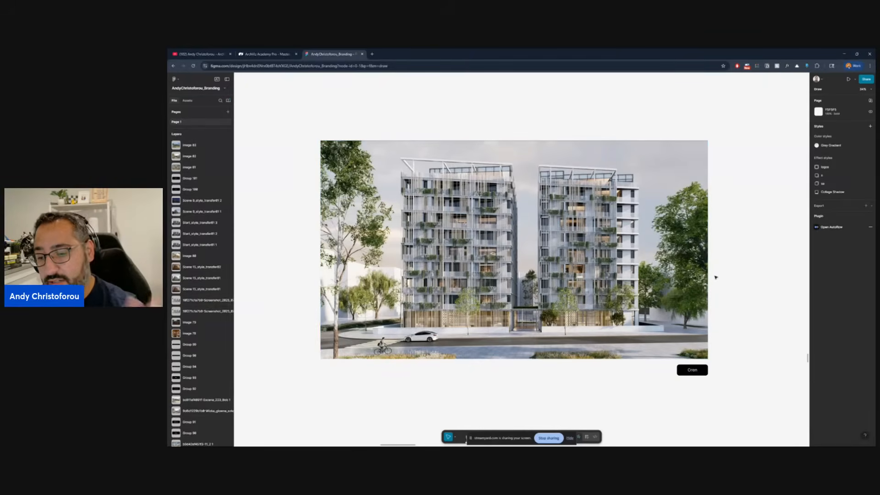
pyautogui.hscroll(1, 724, 286)
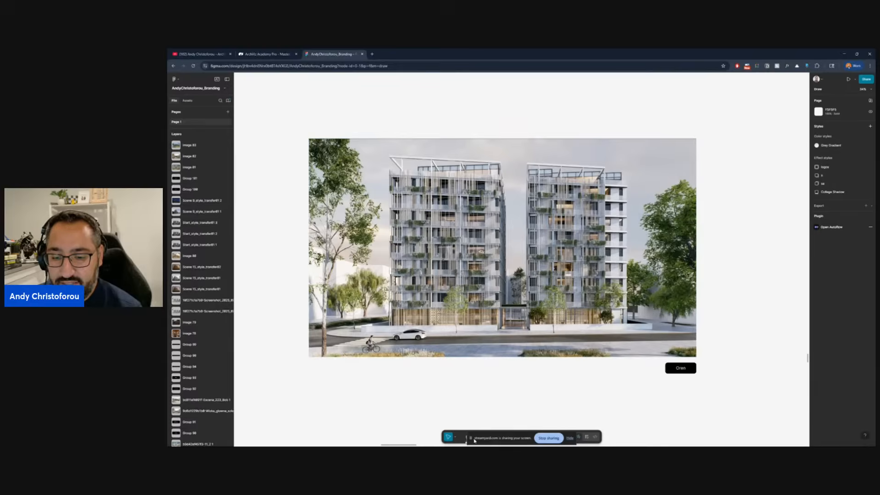
pyautogui.moveTo(474, 440); pyautogui.dragTo(611, 438)
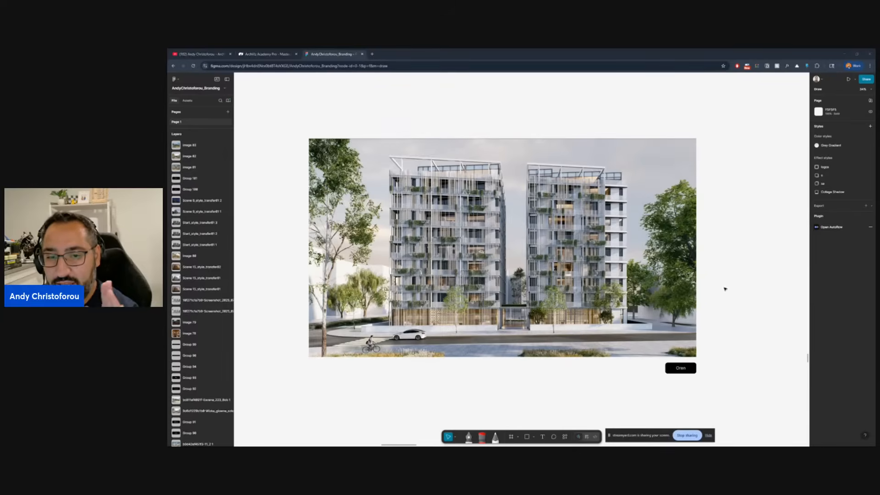
# Step: Compare the original two-tower render with the darker street-level version beside it
pyautogui.hscroll(3, 707, 281)
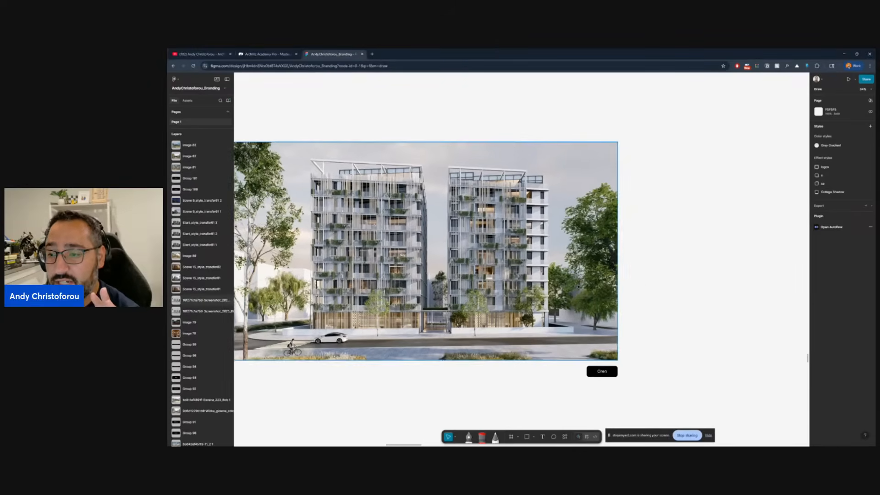
pyautogui.keyDown('ctrl'); pyautogui.scroll(-3, 577, 283); pyautogui.keyUp('ctrl')
pyautogui.keyDown('ctrl'); pyautogui.scroll(-3, 584, 275); pyautogui.keyUp('ctrl')
pyautogui.hscroll(3, 703, 245)
pyautogui.scroll(-5, 603, 290)
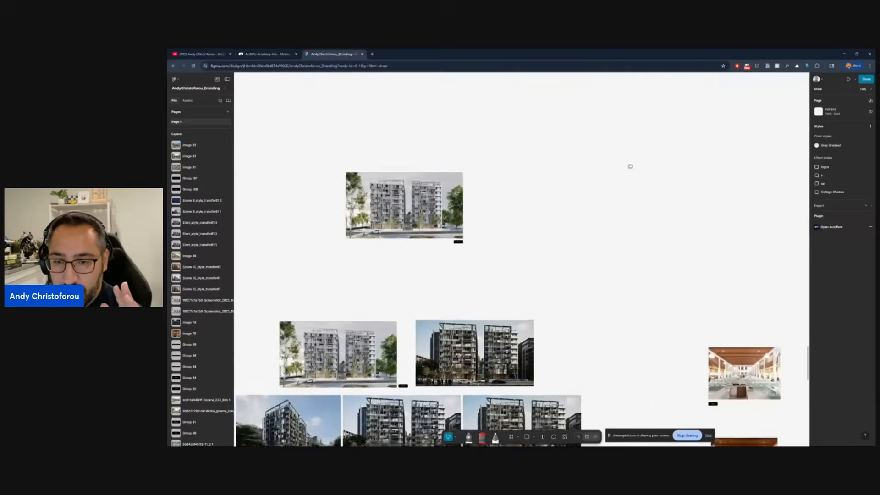
pyautogui.keyDown('ctrl'); pyautogui.scroll(5, 530, 250); pyautogui.keyUp('ctrl')
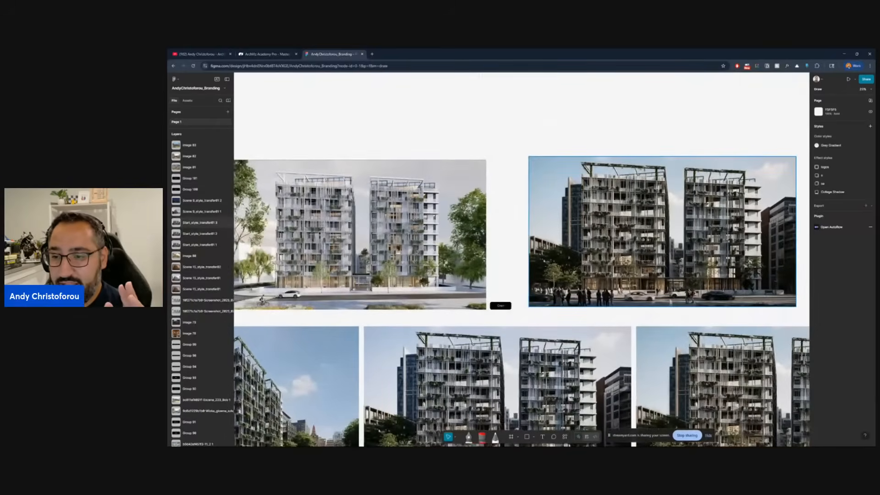
pyautogui.scroll(-2, 662, 232)
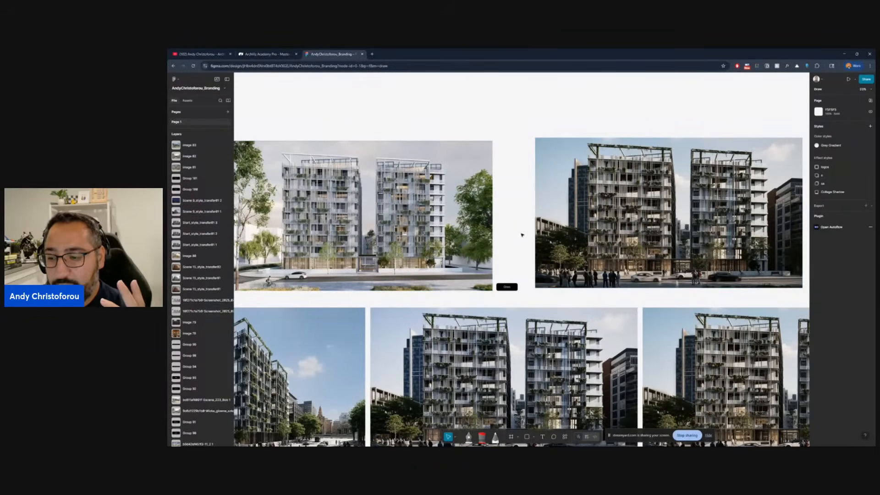
# Step: Examine the night, daylight and dusk variations of the building render in the rows below the comparison
pyautogui.moveTo(522, 234); pyautogui.dragTo(564, 192, button='middle')
pyautogui.scroll(-5, 563, 192)
pyautogui.hscroll(-4, 563, 192)
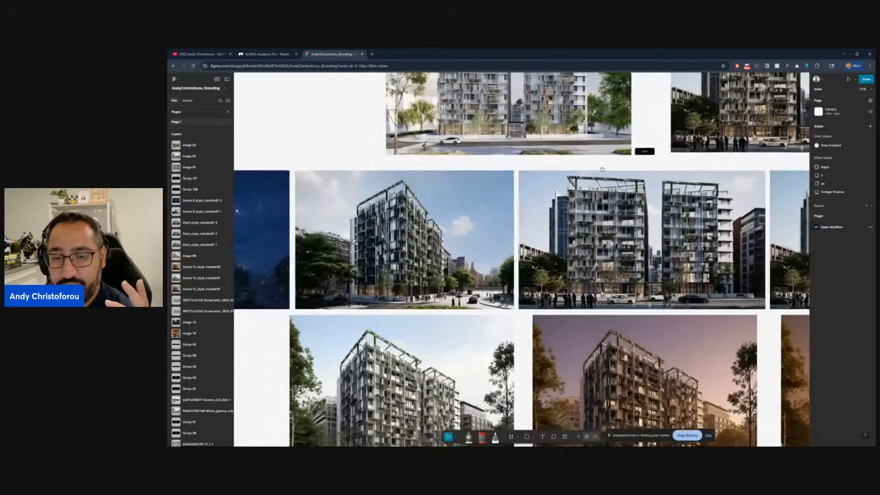
pyautogui.hscroll(-4, 539, 288)
pyautogui.scroll(-1, 538, 287)
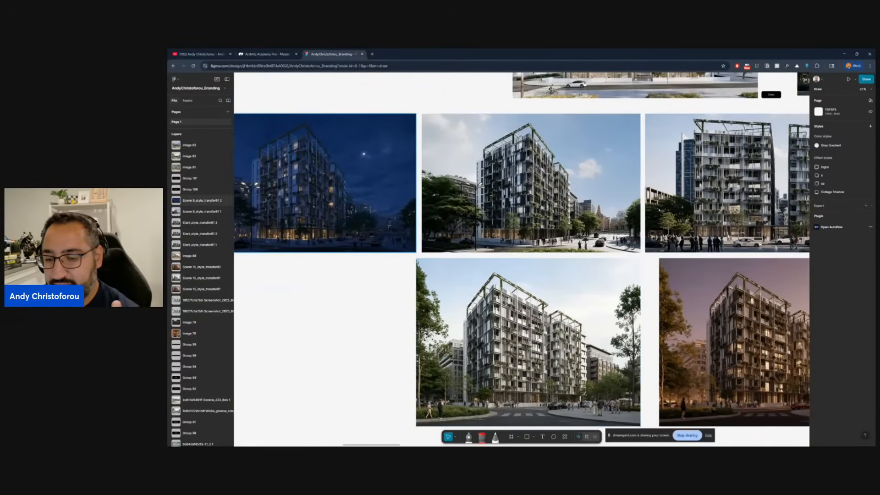
pyautogui.hscroll(4, 538, 288)
pyautogui.hscroll(2, 521, 259)
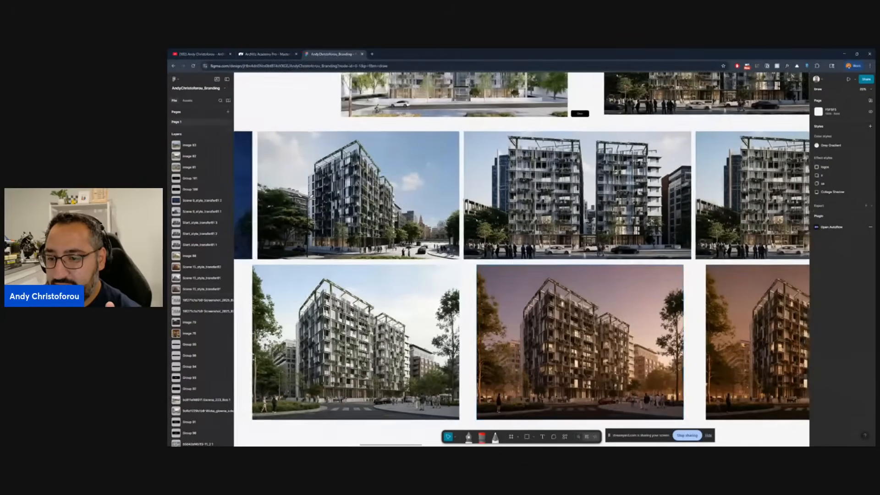
pyautogui.keyDown('ctrl'); pyautogui.scroll(1, 521, 259); pyautogui.keyUp('ctrl')
pyautogui.hscroll(1, 635, 207)
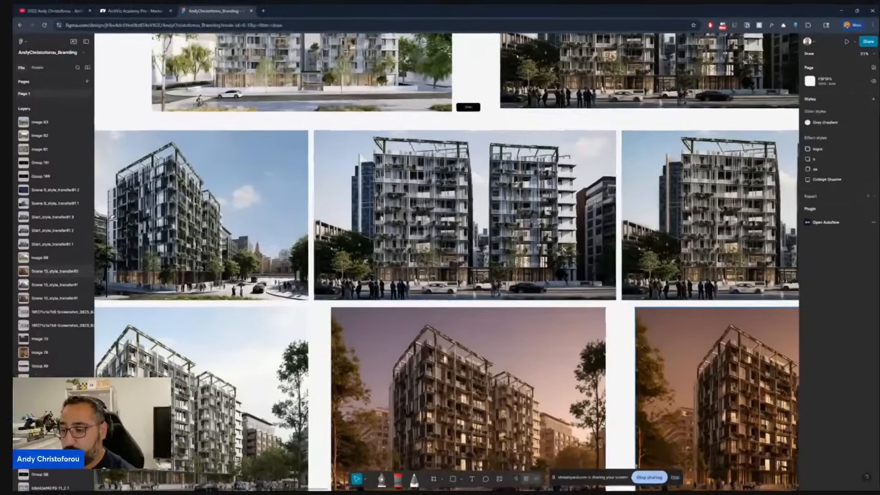
# Step: Return to the upper pair of two-tower renders and frame both side by side
pyautogui.keyDown('ctrl'); pyautogui.scroll(-1, 634, 207); pyautogui.keyUp('ctrl')
pyautogui.scroll(3, 580, 197)
pyautogui.keyDown('ctrl'); pyautogui.scroll(2, 581, 197); pyautogui.keyUp('ctrl')
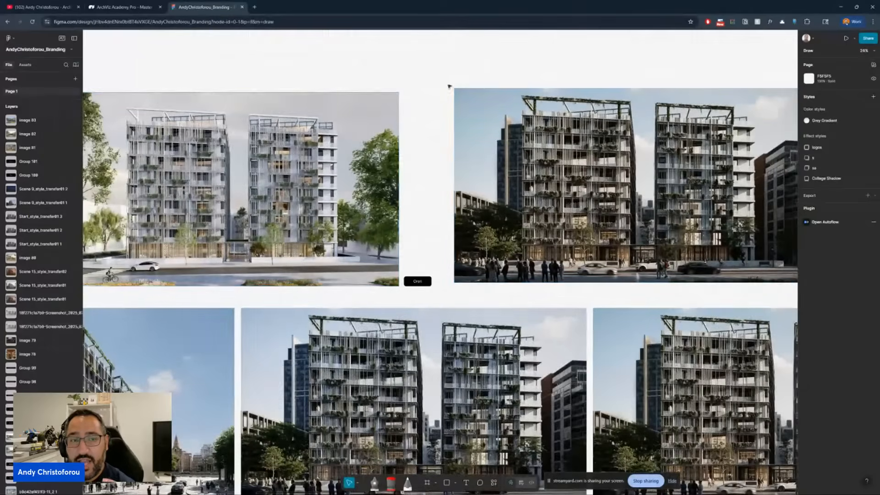
pyautogui.keyDown('ctrl'); pyautogui.scroll(-1, 591, 201); pyautogui.keyUp('ctrl')
pyautogui.hscroll(1, 568, 201)
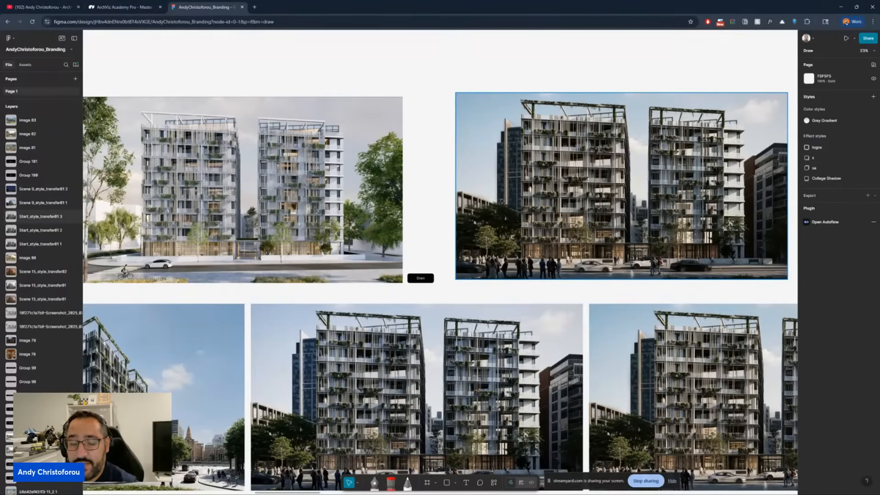
# Step: Minimize the browser windows and switch to D5 Render with the D5 Webinar project maximized
pyautogui.click(841, 7)
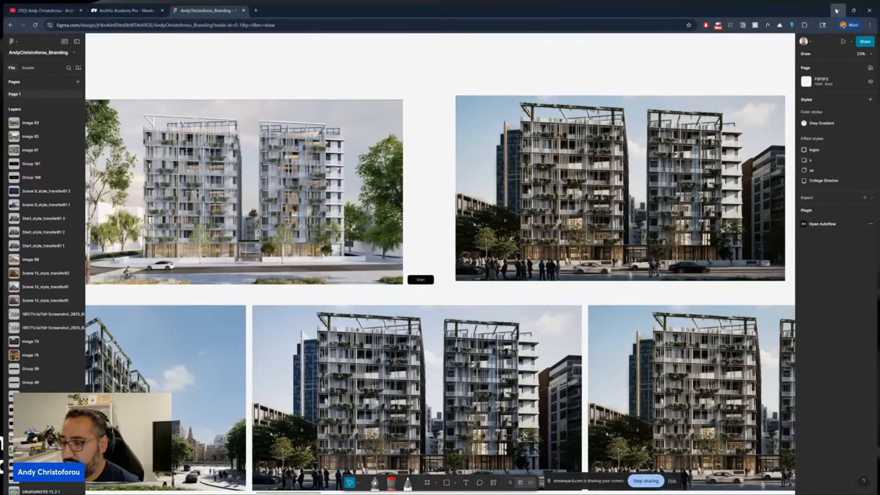
pyautogui.moveTo(442, 487)
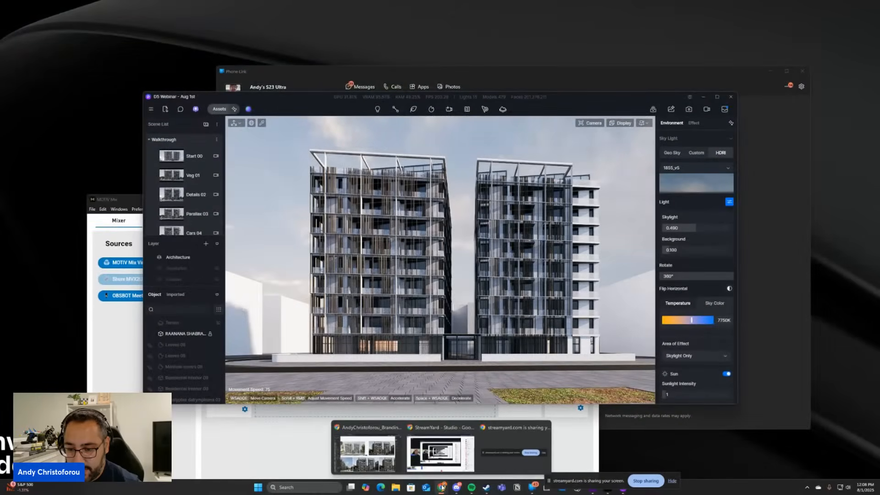
pyautogui.click(444, 464)
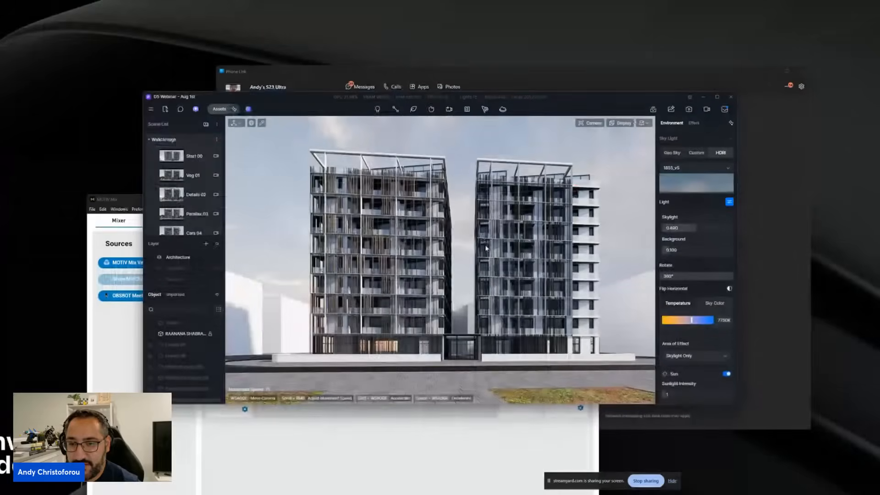
pyautogui.click(841, 7)
pyautogui.click(717, 97)
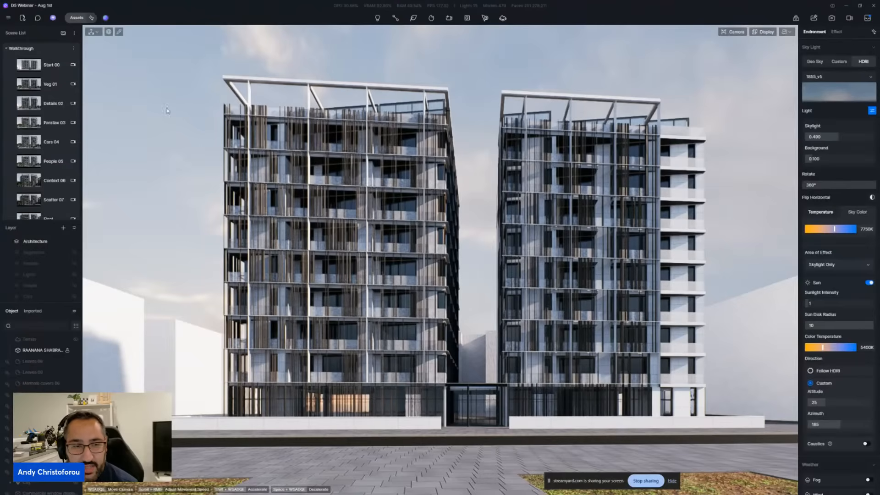
# Step: Review the groups in the scene list and compare the Walkthrough scenes Start 00 and Veg 01, ending on Veg 01
pyautogui.click(20, 49)
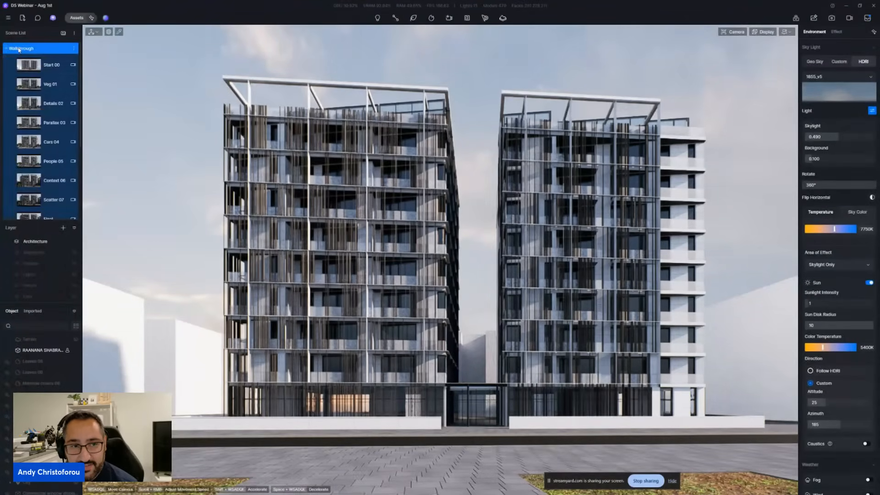
pyautogui.click(6, 48)
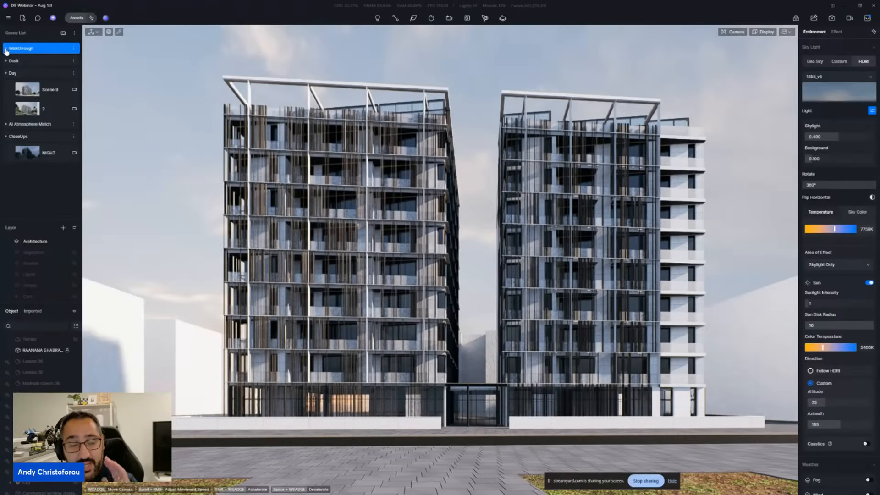
pyautogui.click(6, 48)
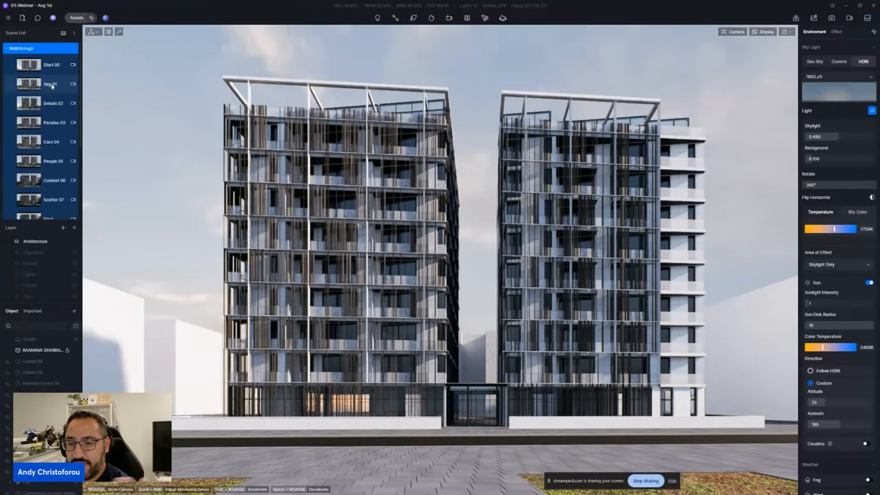
pyautogui.click(50, 84)
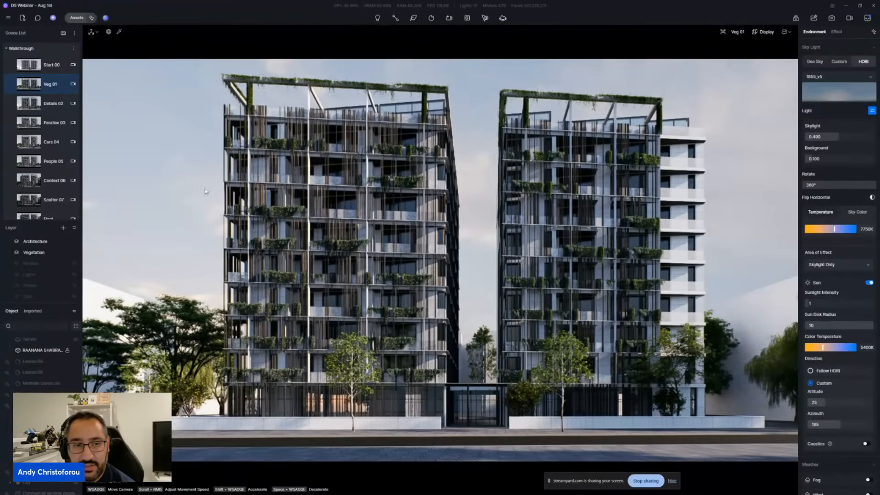
pyautogui.click(51, 64)
pyautogui.click(51, 84)
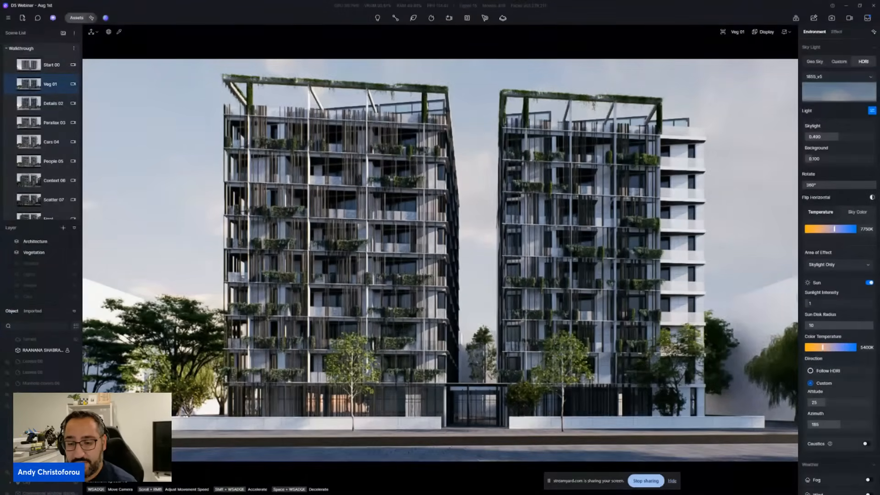
# Step: Fly around the two towers to inspect the facade planting, street trees and planter beds
pyautogui.moveTo(488, 329); pyautogui.dragTo(470, 326, button='right')
pyautogui.press('w')
pyautogui.press('s')
pyautogui.press('e')
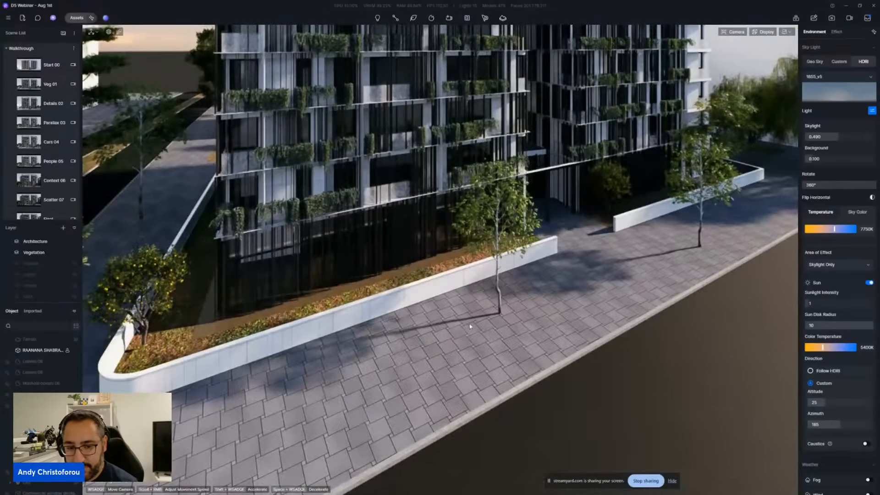
pyautogui.press('d')
pyautogui.press('s')
pyautogui.moveTo(591, 318); pyautogui.dragTo(538, 275, button='right')
pyautogui.moveTo(485, 168); pyautogui.dragTo(434, 162, button='right')
pyautogui.press('w')
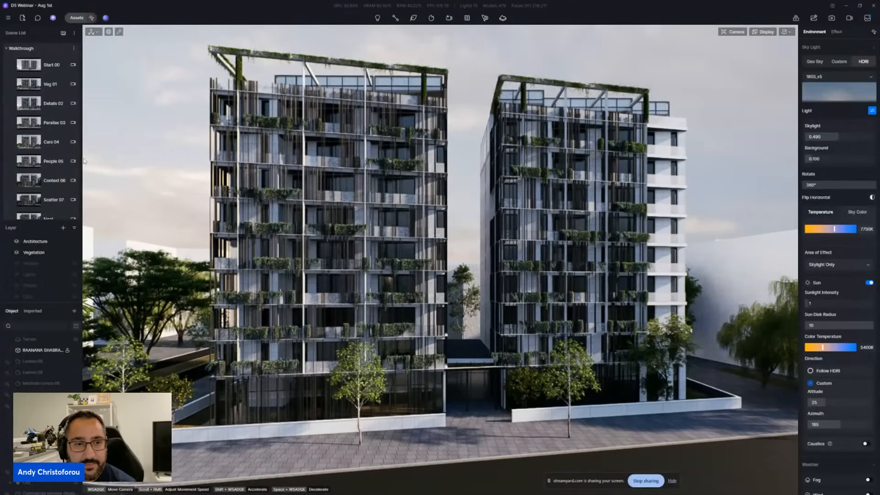
# Step: Compare the Details 02 scene with Veg 01, ending on Details 02
pyautogui.click(51, 103)
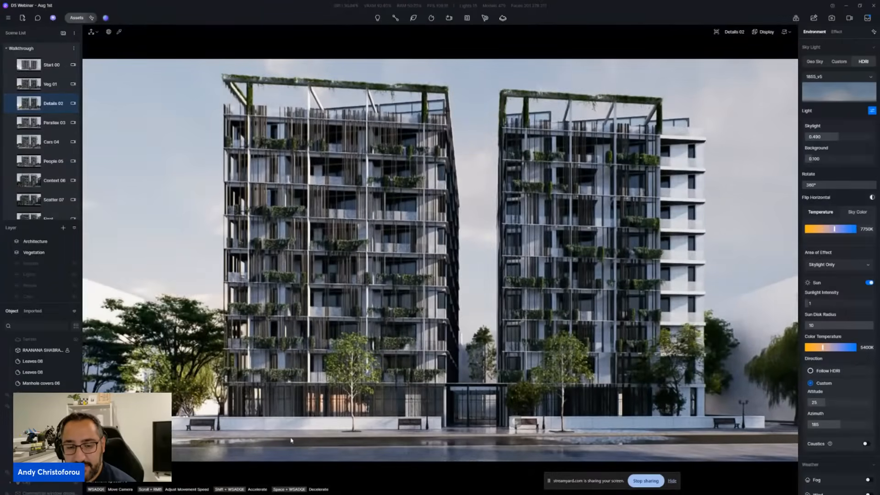
pyautogui.click(51, 83)
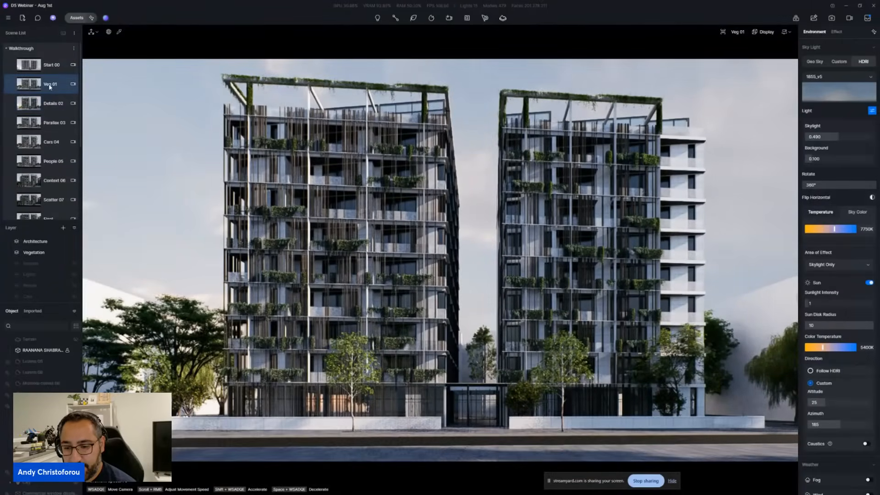
pyautogui.click(52, 106)
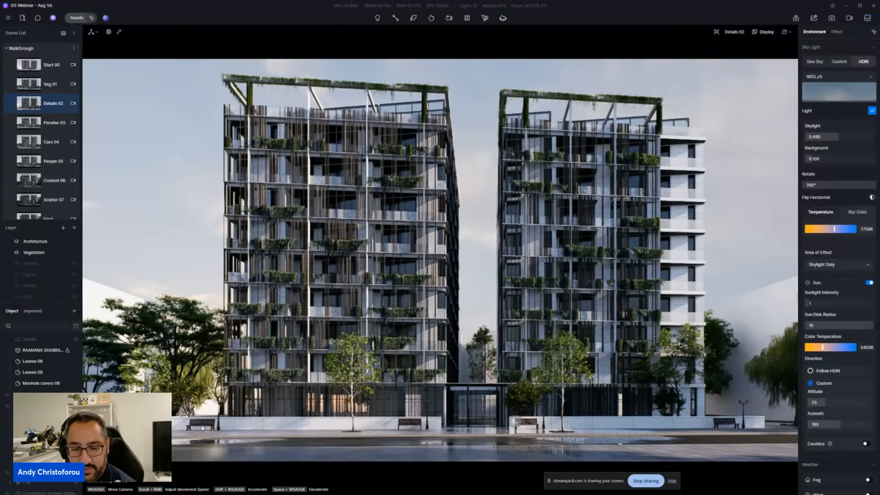
# Step: Set the precipitation puddle amount to 0.49 for the wet road and paving in front of the towers
pyautogui.moveTo(216, 425); pyautogui.dragTo(195, 451, button='right')
pyautogui.press('w')
pyautogui.moveTo(451, 247); pyautogui.dragTo(552, 278, button='right')
pyautogui.press('d')
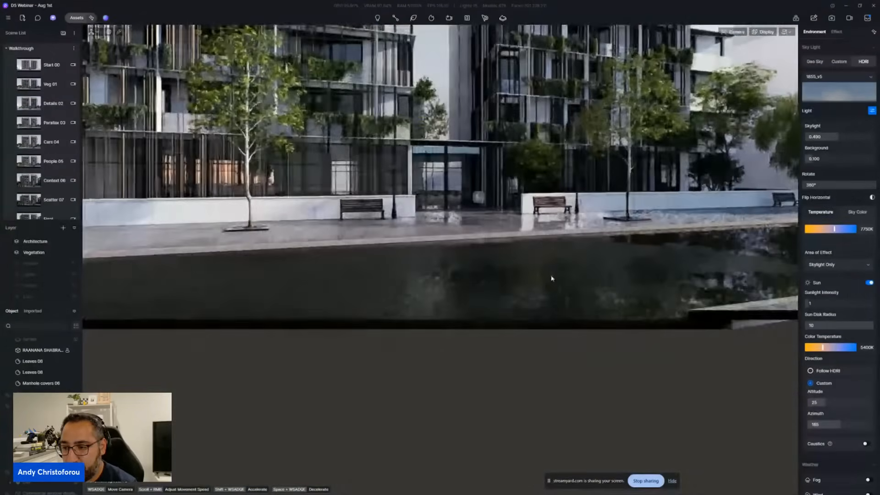
pyautogui.press('s')
pyautogui.moveTo(606, 288); pyautogui.dragTo(616, 249, button='right')
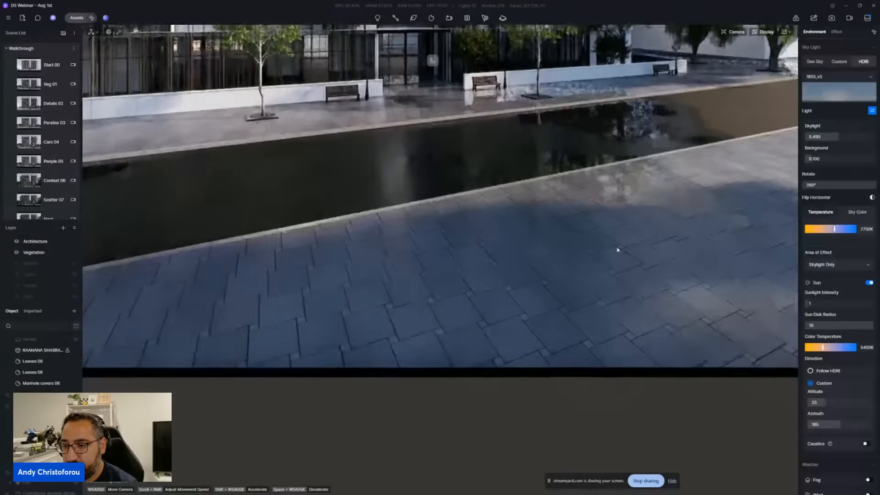
pyautogui.scroll(-5, 817, 311)
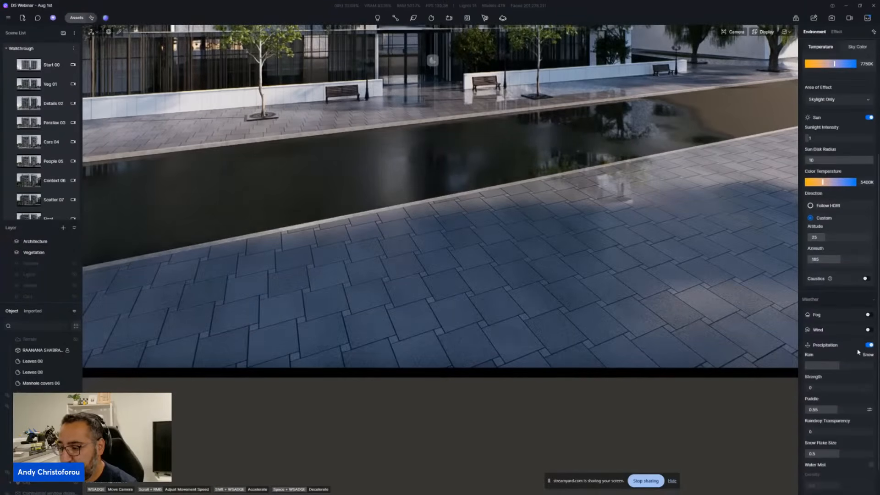
pyautogui.scroll(-2, 859, 352)
pyautogui.moveTo(840, 374); pyautogui.dragTo(832, 378)
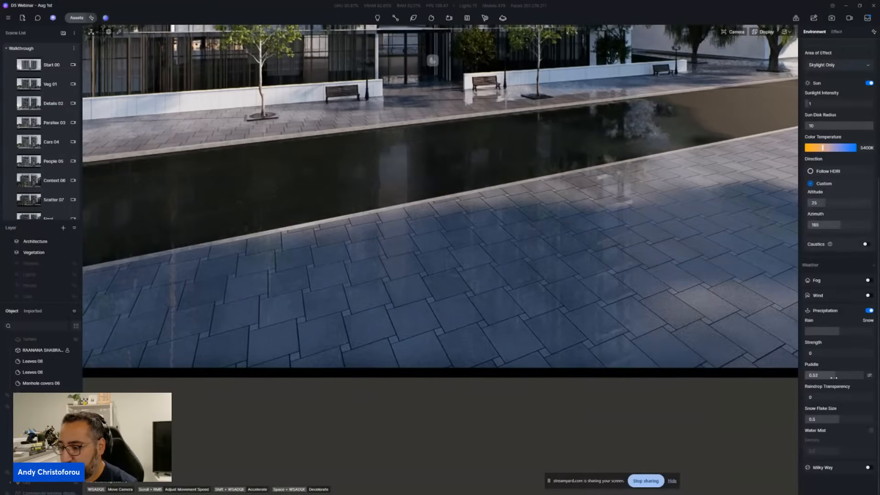
pyautogui.press('w')
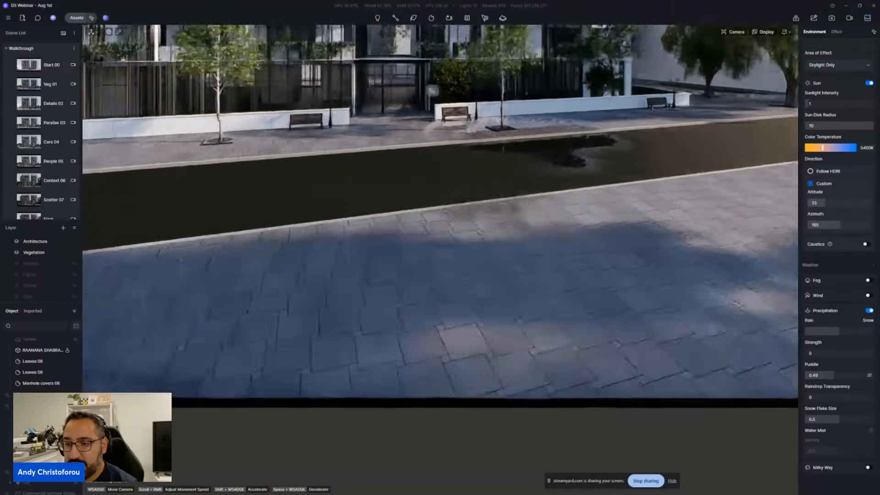
pyautogui.press('s')
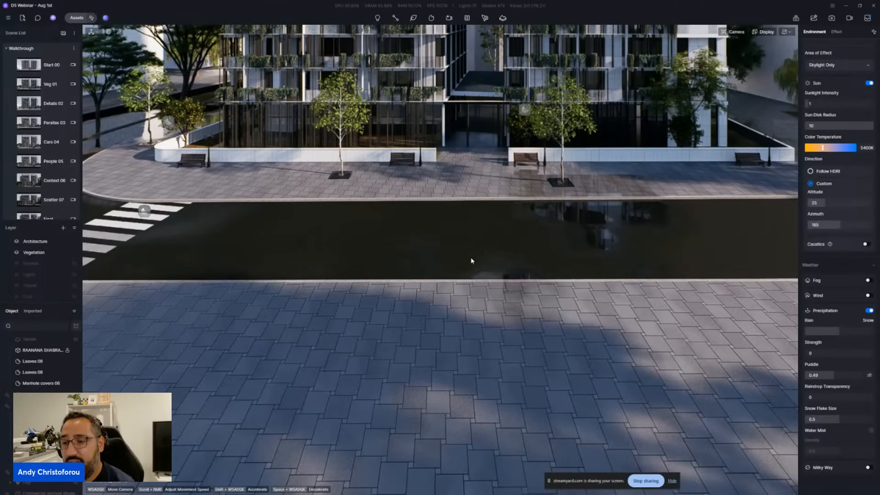
# Step: Inspect the tree ring edging at the base of the two street trees on the sidewalk
pyautogui.scroll(3, 471, 260)
pyautogui.scroll(5, 434, 209)
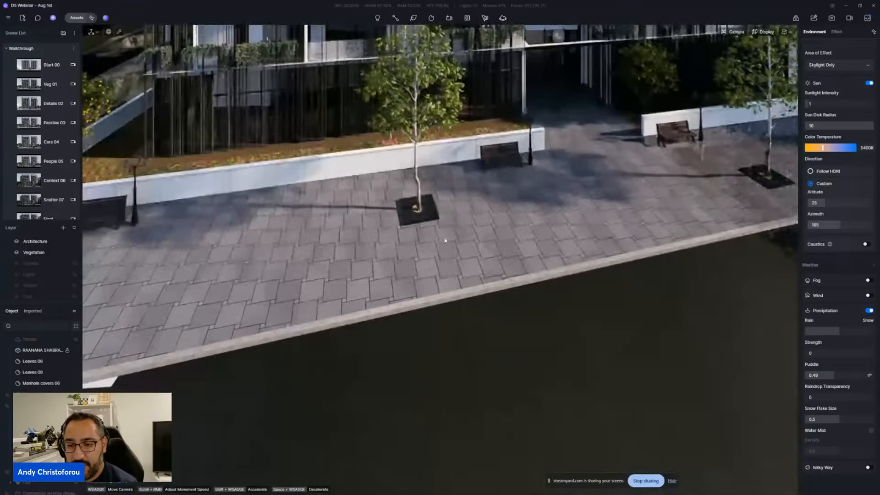
pyautogui.click(435, 210)
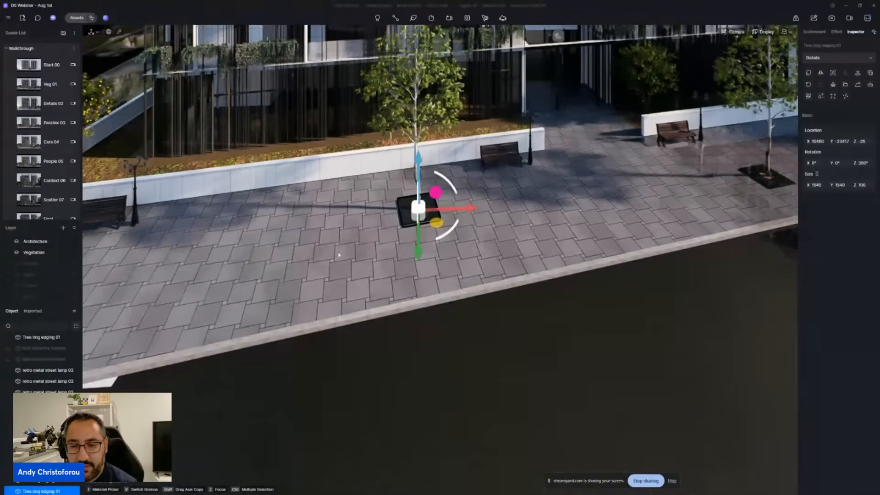
pyautogui.click(782, 184)
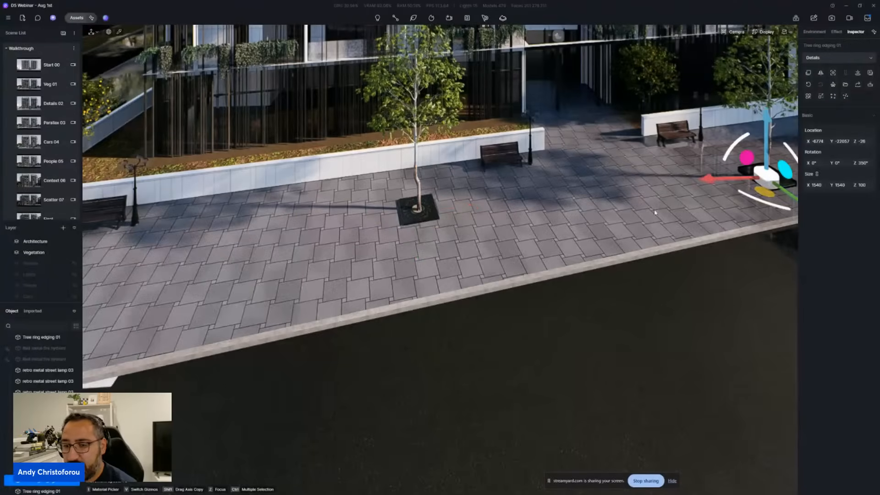
# Step: Compare the Veg 01 and Details 02 scenes, then examine the sidewalk and street tree up close in Veg 01
pyautogui.click(51, 85)
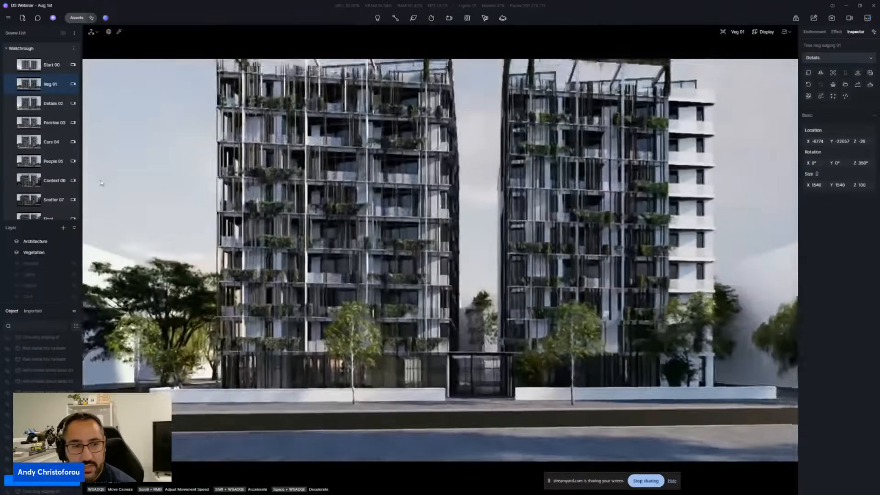
pyautogui.click(53, 104)
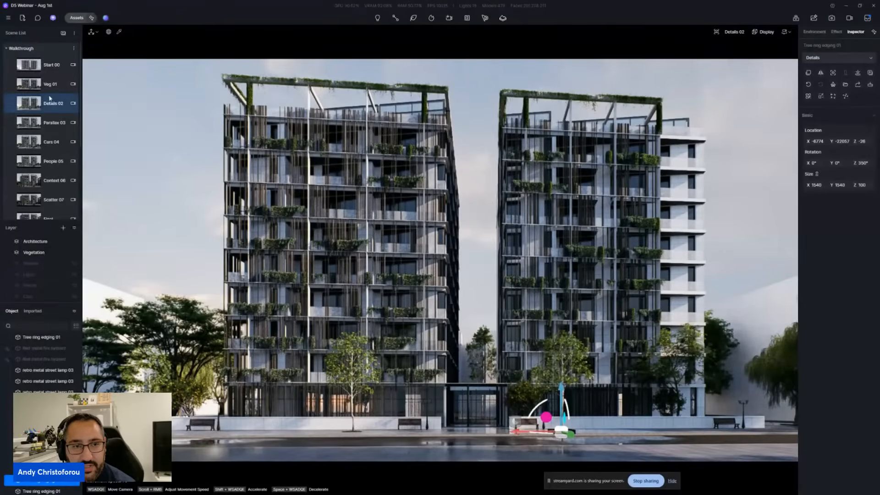
pyautogui.click(50, 85)
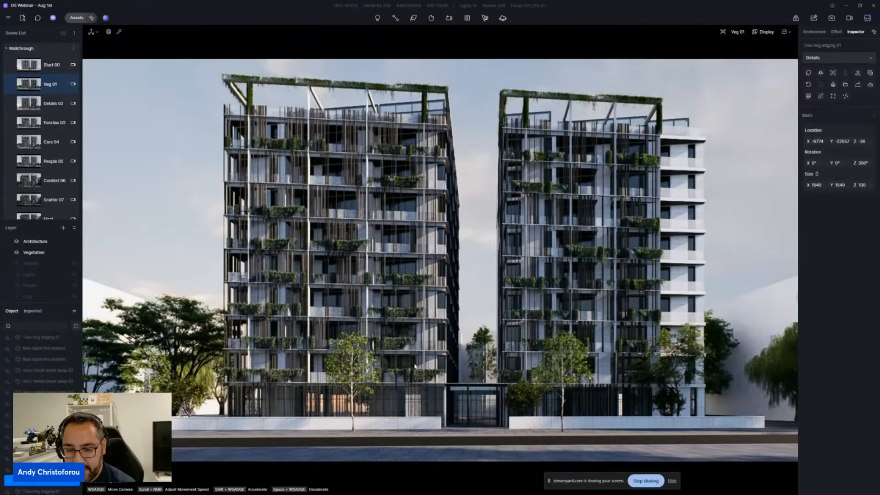
pyautogui.press('w')
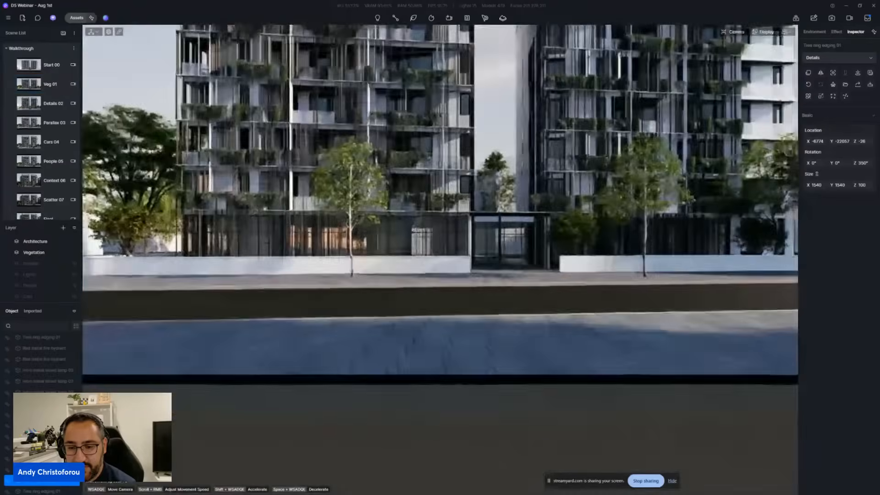
pyautogui.press('w')
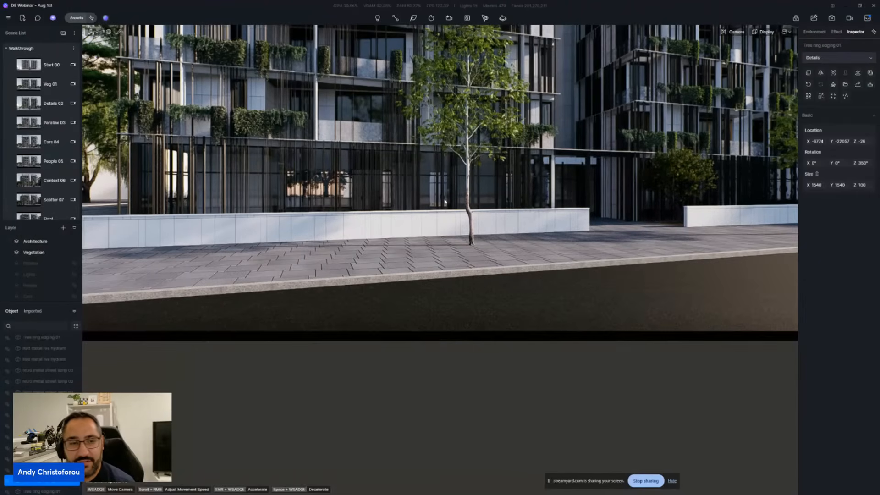
# Step: Review the Details 02 scene, switch to Parallax 03 and look through its object list
pyautogui.click(56, 104)
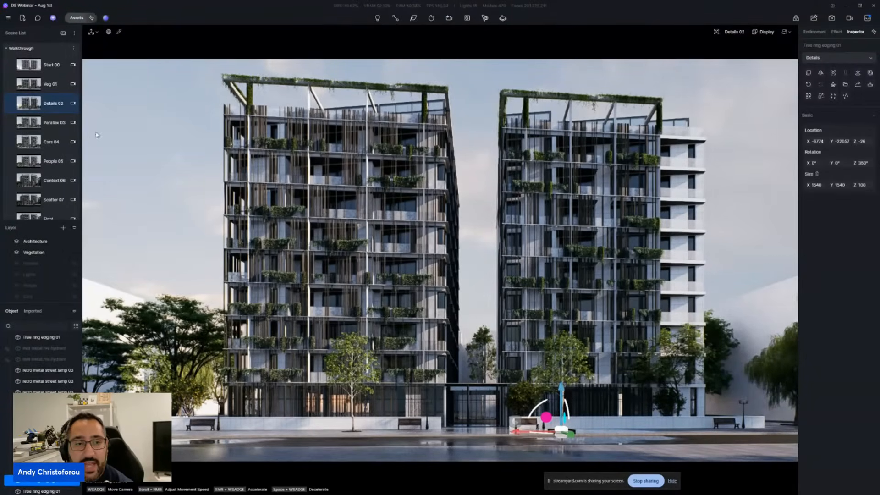
pyautogui.click(51, 122)
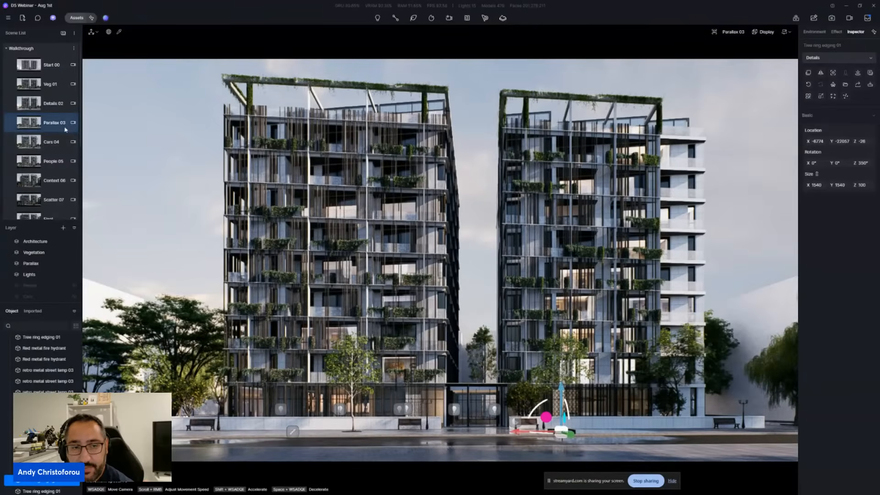
pyautogui.scroll(-5, 43, 362)
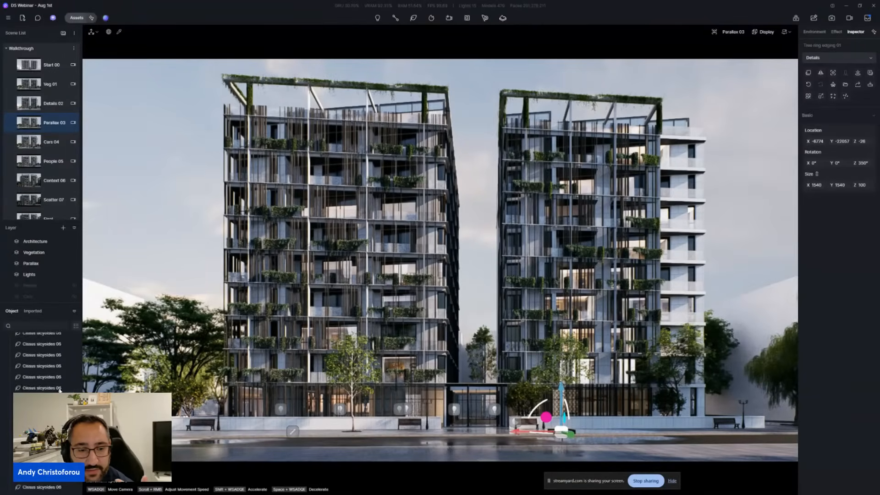
pyautogui.scroll(-3, 44, 362)
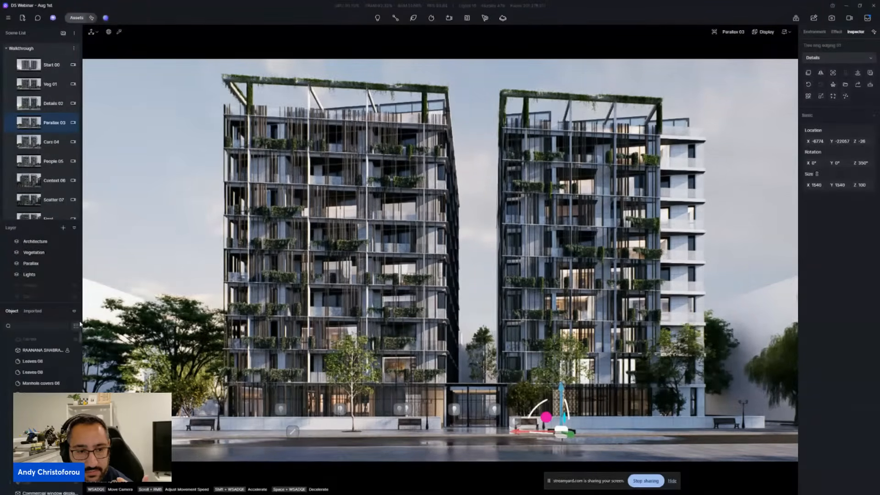
# Step: Hide the Architecture layer and examine the parallax interior panels placed inside both towers
pyautogui.click(74, 242)
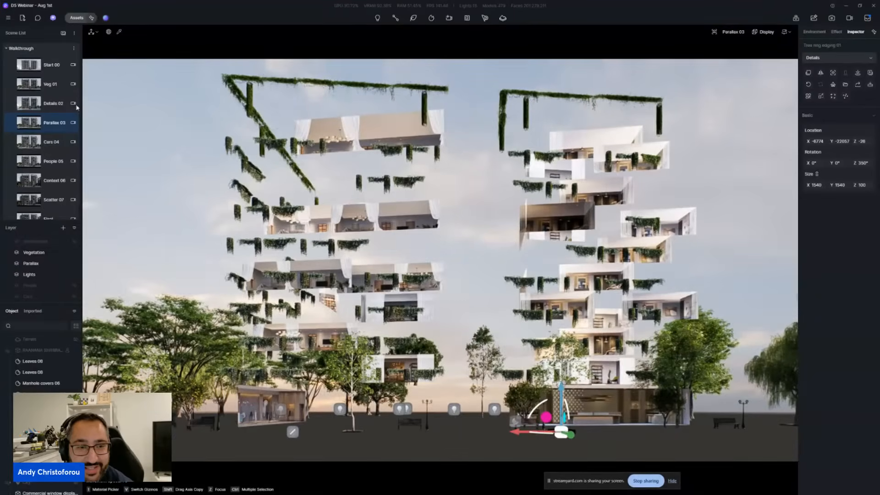
pyautogui.click(75, 241)
pyautogui.click(75, 243)
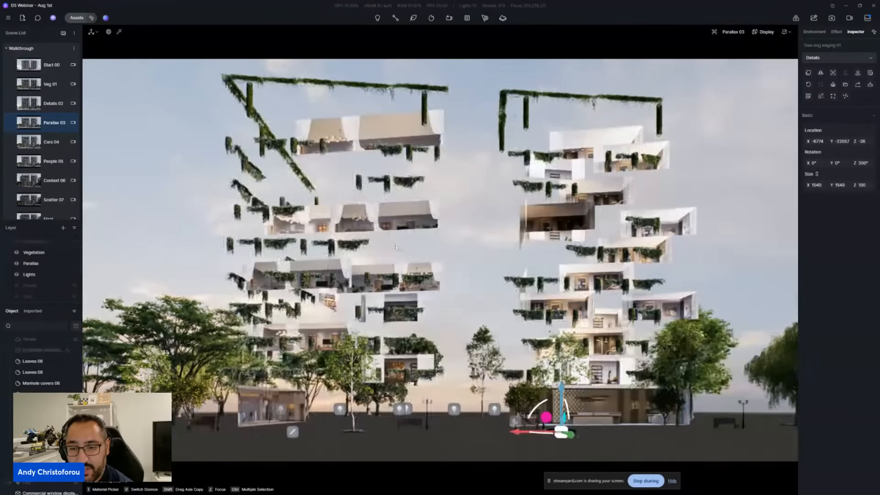
pyautogui.click(405, 223)
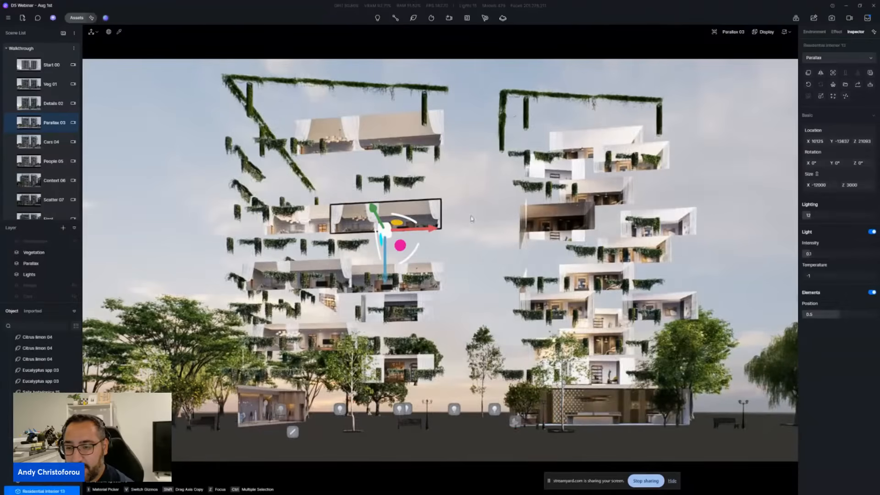
pyautogui.click(583, 223)
pyautogui.click(635, 257)
pyautogui.press('z')
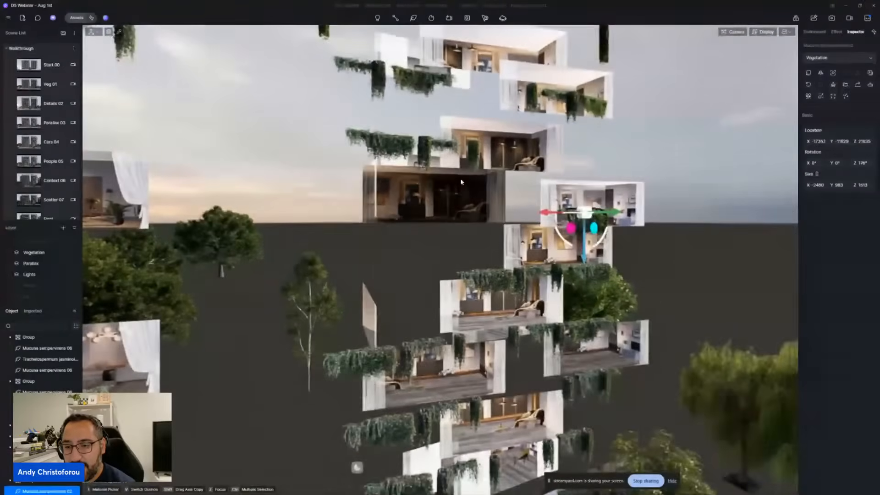
# Step: Set Lighting to 5 and light Intensity to 0.2 on the dark Residential Interior 07 panel, and check it against the surrounding interiors
pyautogui.click(436, 195)
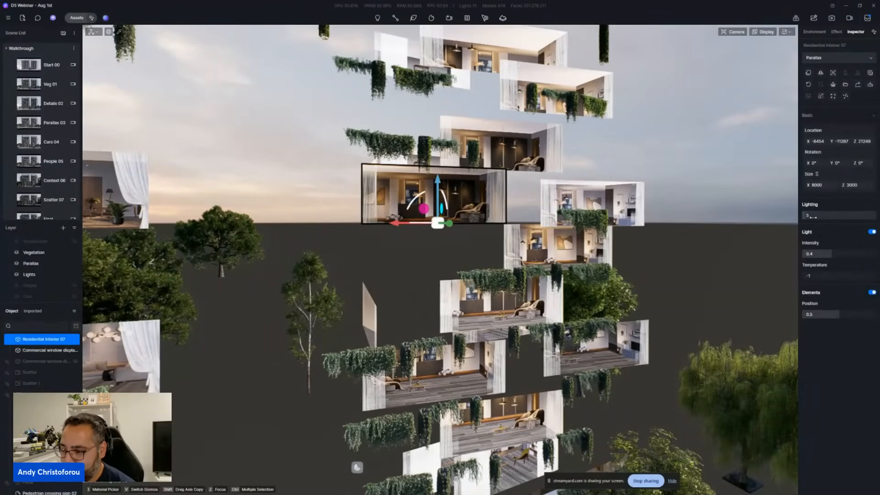
pyautogui.moveTo(813, 217); pyautogui.dragTo(814, 218)
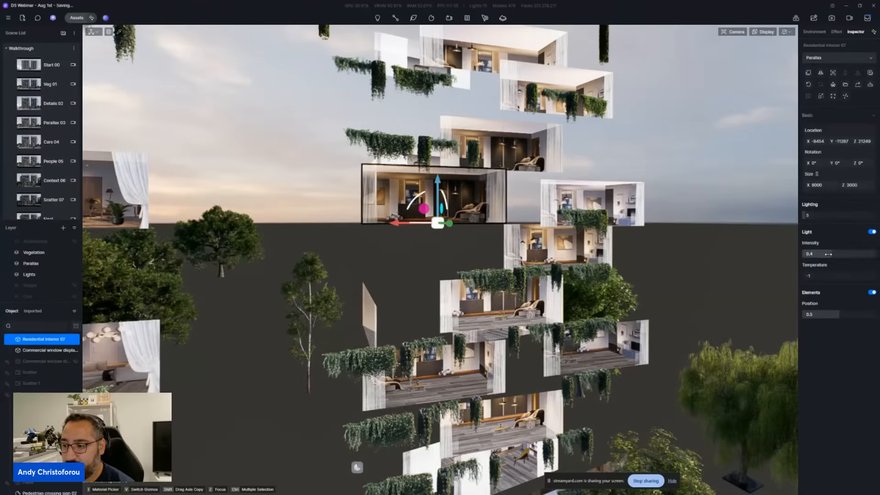
pyautogui.moveTo(829, 253); pyautogui.dragTo(820, 255)
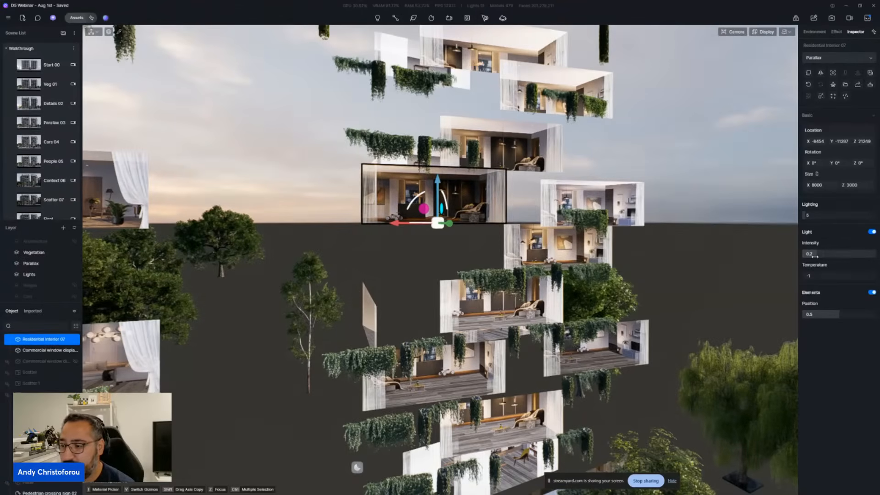
pyautogui.press('s')
pyautogui.moveTo(543, 241); pyautogui.dragTo(512, 228, button='right')
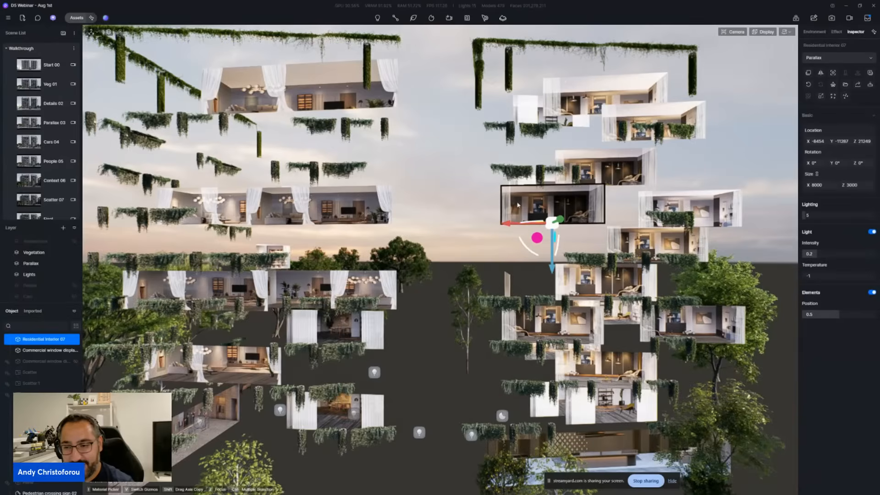
pyautogui.moveTo(513, 200)
pyautogui.mouseDown(button='right')
pyautogui.moveTo(497, 200)
pyautogui.moveTo(513, 205)
pyautogui.moveTo(513, 193)
pyautogui.mouseUp(button='right')
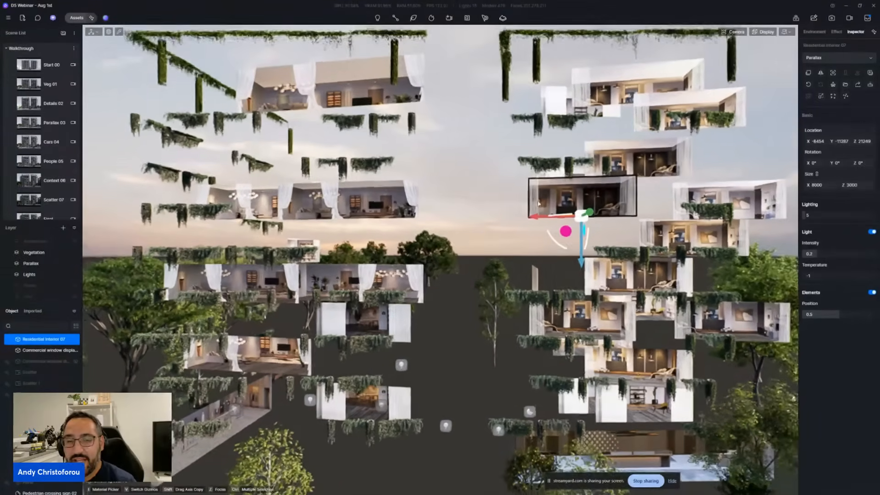
# Step: Compare the towers with the Architecture layer shown and hidden, and inspect the light settings of an interior panel in each tower
pyautogui.click(73, 241)
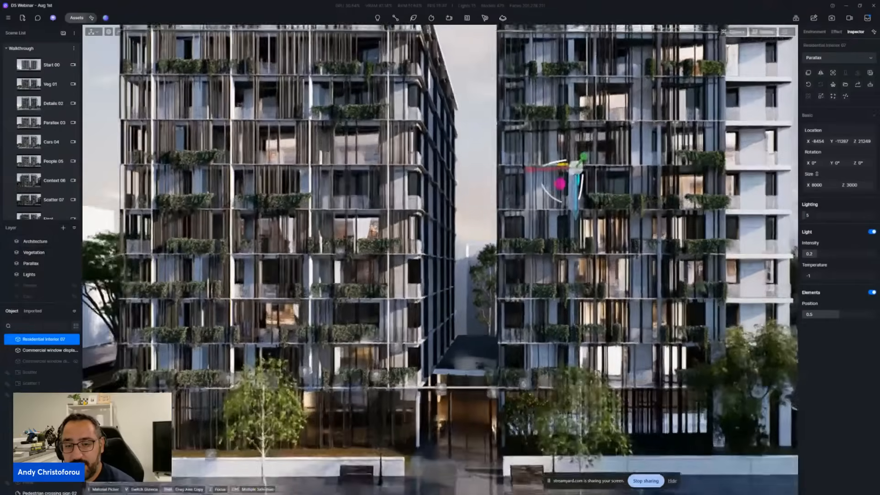
pyautogui.moveTo(328, 207); pyautogui.dragTo(357, 205, button='right')
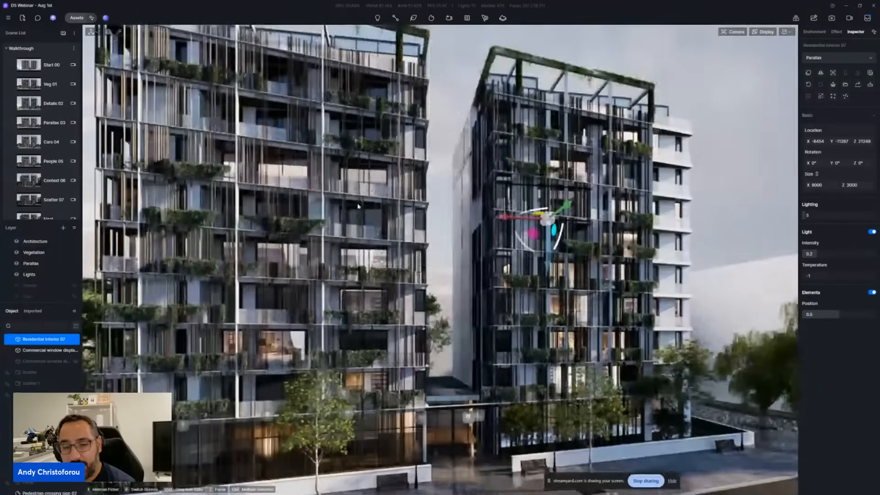
pyautogui.click(73, 241)
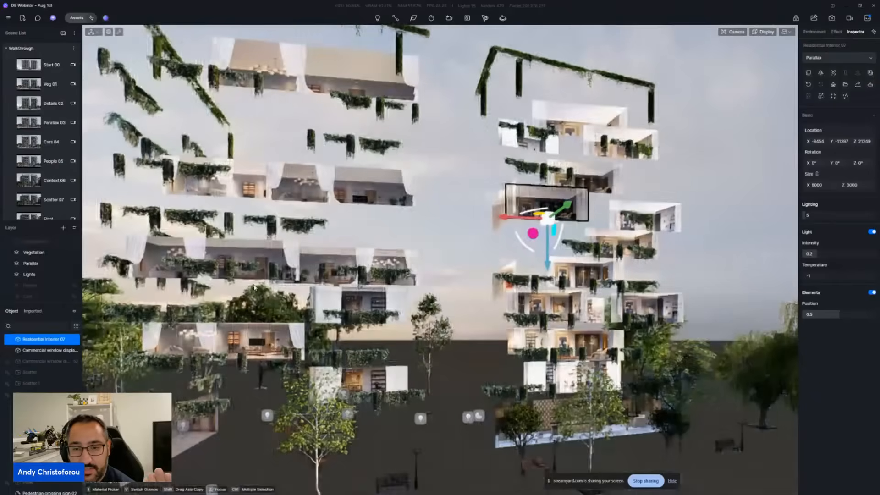
pyautogui.click(341, 274)
pyautogui.click(341, 273)
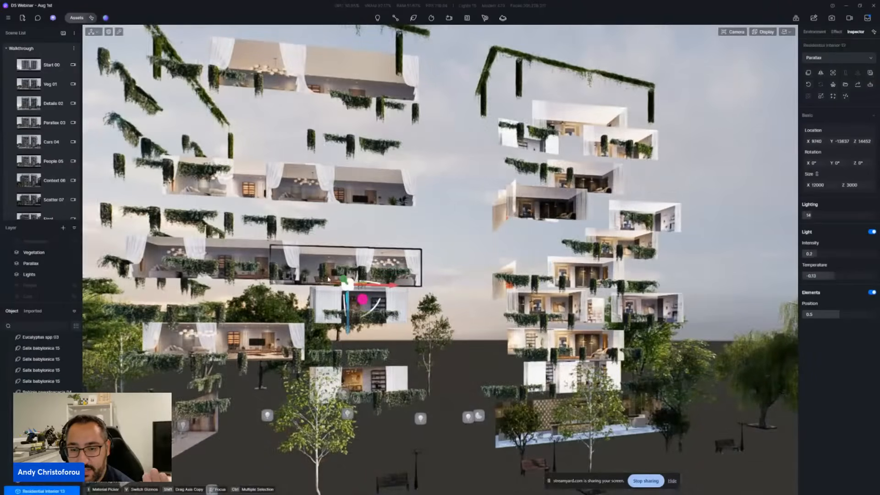
pyautogui.click(581, 271)
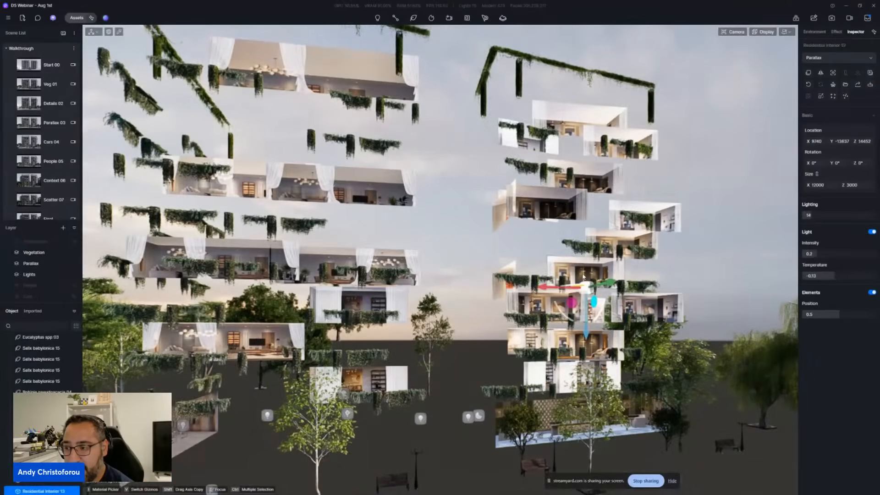
# Step: Restore the Parallax 03 scene with the Architecture layer shown, and switch to the Cars 04 scene
pyautogui.click(75, 242)
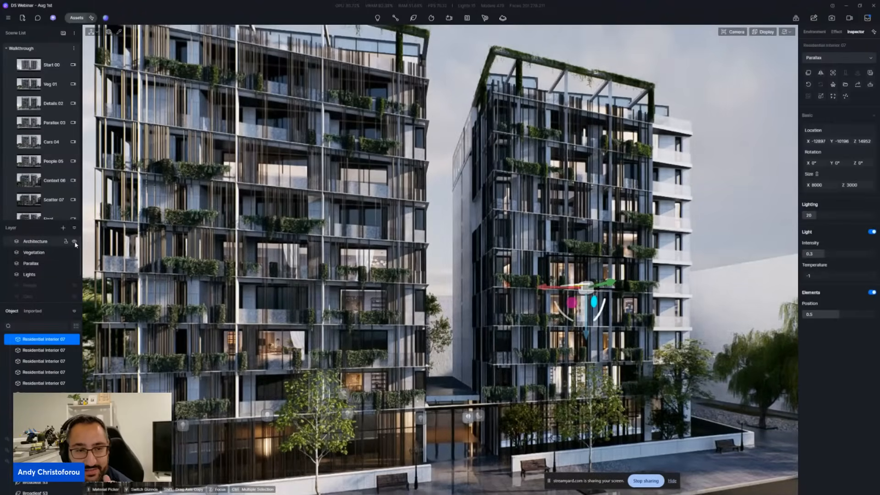
pyautogui.click(74, 242)
pyautogui.click(54, 122)
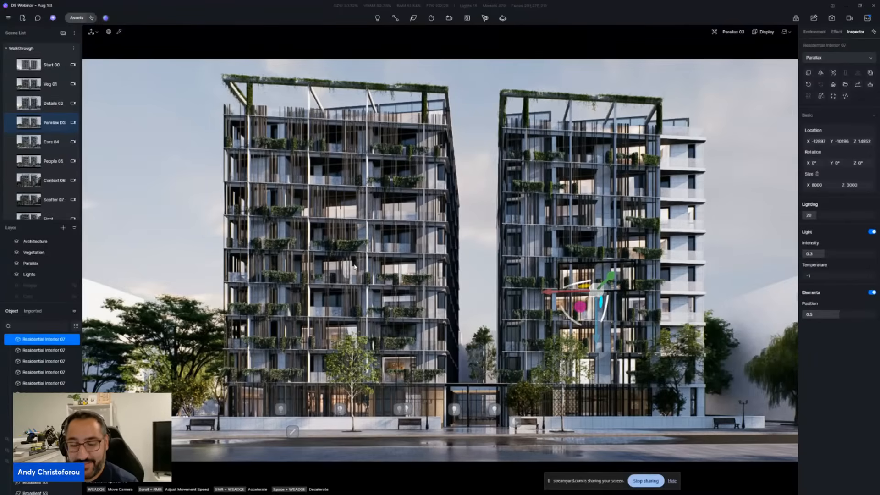
pyautogui.click(70, 138)
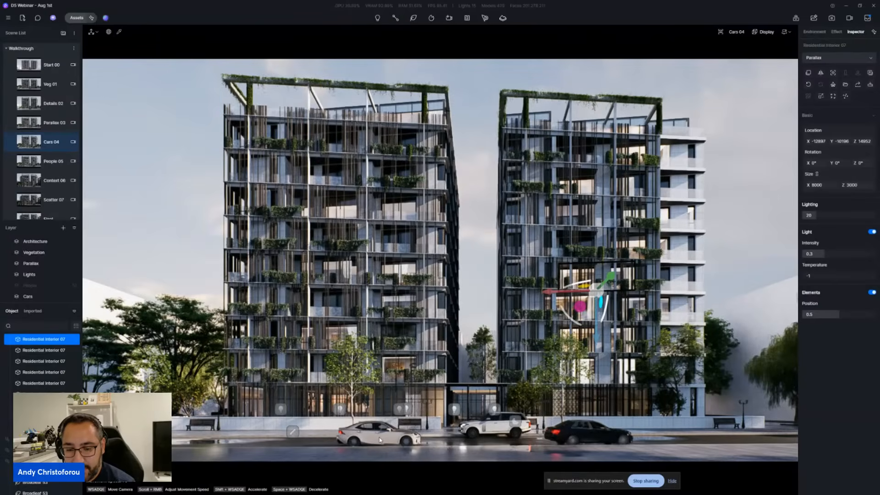
# Step: Select the white car in front of the towers and examine the street's cars from across the road
pyautogui.click(380, 440)
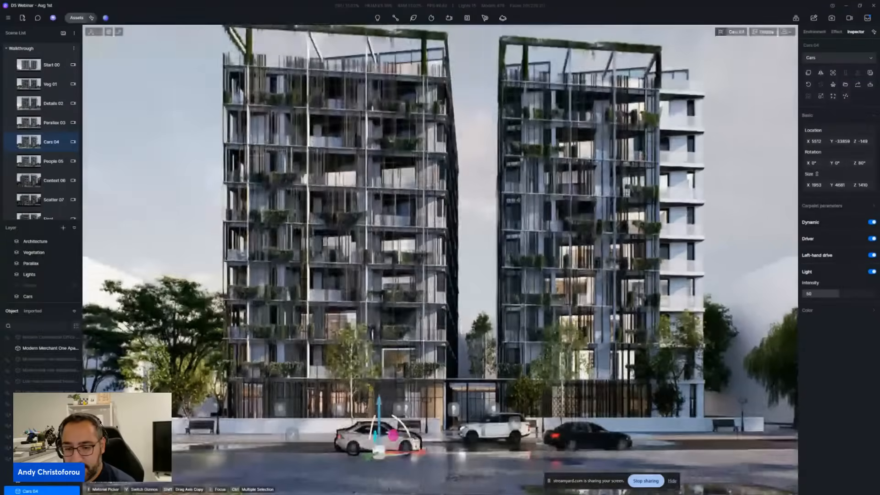
pyautogui.moveTo(380, 431); pyautogui.dragTo(435, 334, button='right')
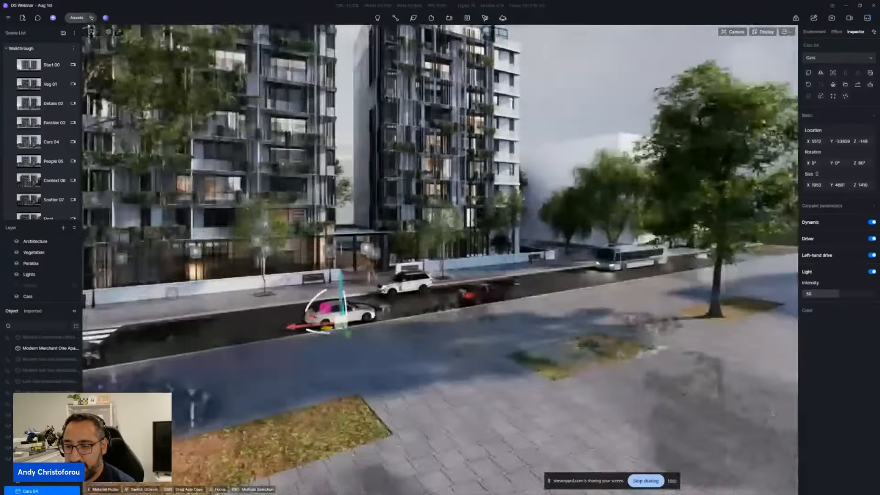
pyautogui.press('s')
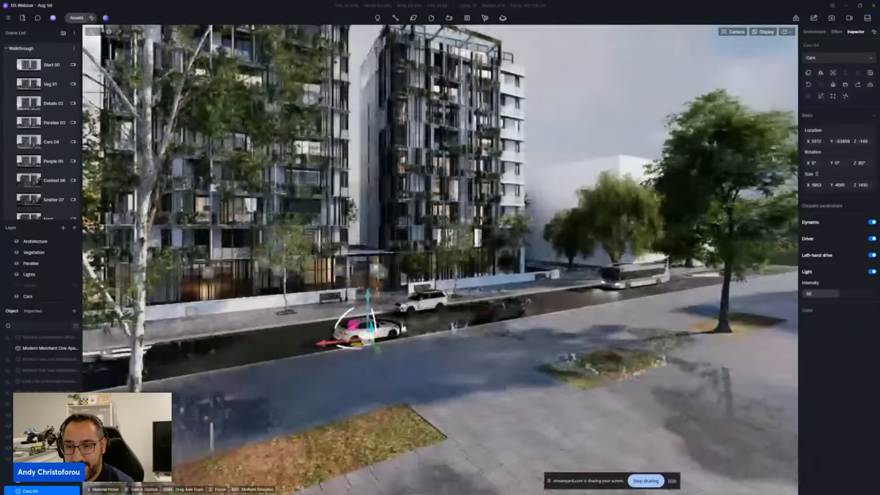
pyautogui.moveTo(275, 207); pyautogui.dragTo(112, 168, button='right')
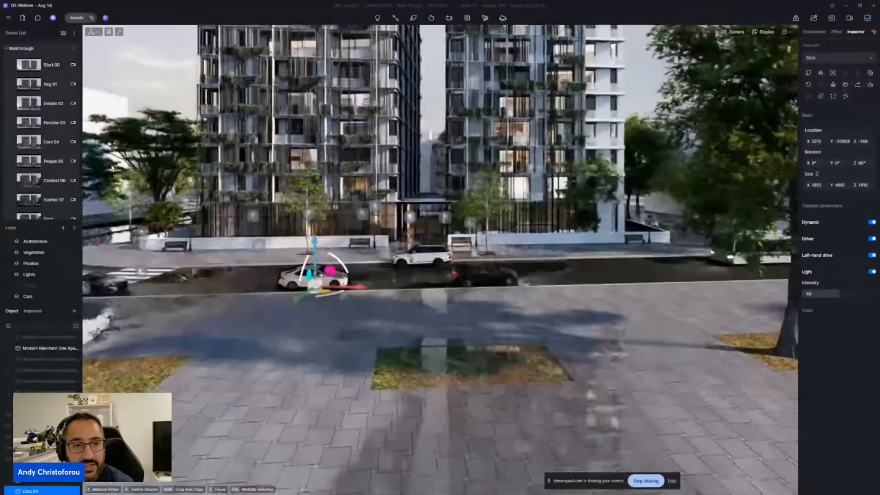
# Step: Compare the People 05 scene with the Cars 04 and Parallax 03 scenes, finishing on People 05
pyautogui.click(62, 163)
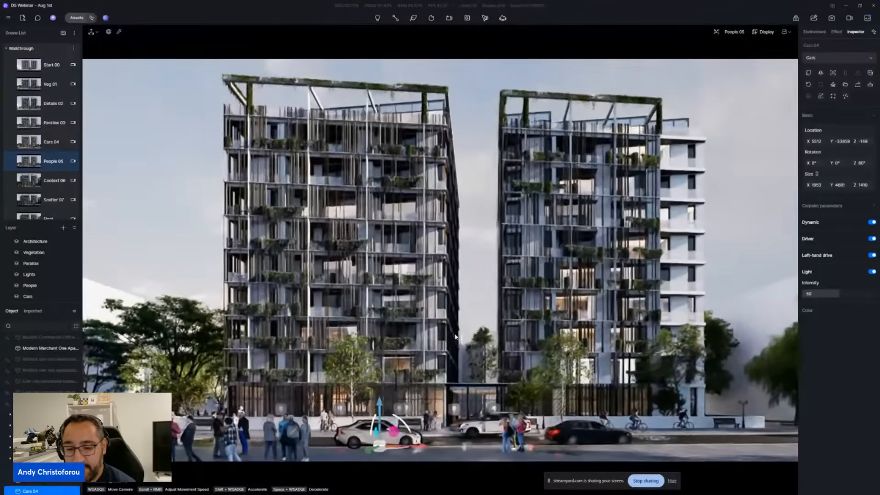
pyautogui.click(49, 140)
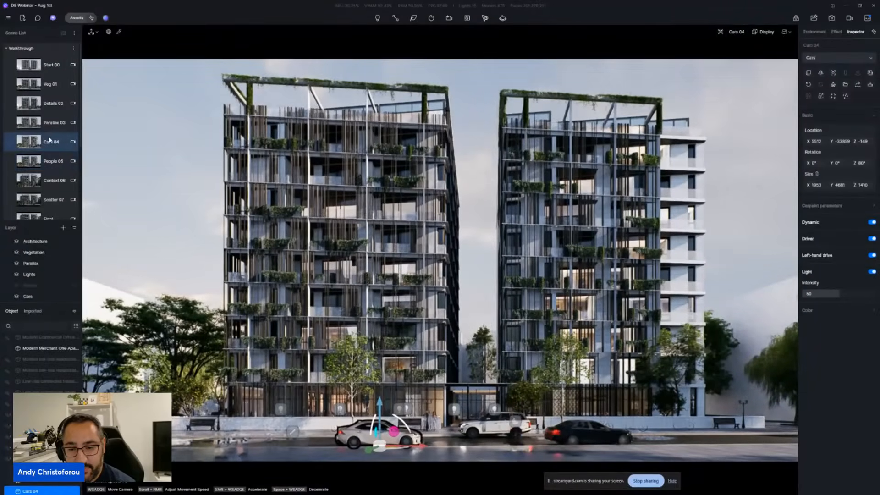
pyautogui.click(54, 162)
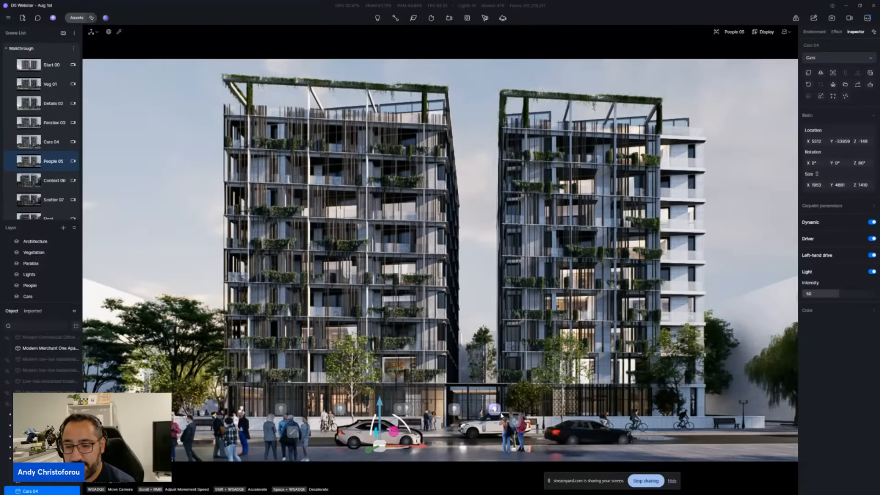
pyautogui.click(53, 123)
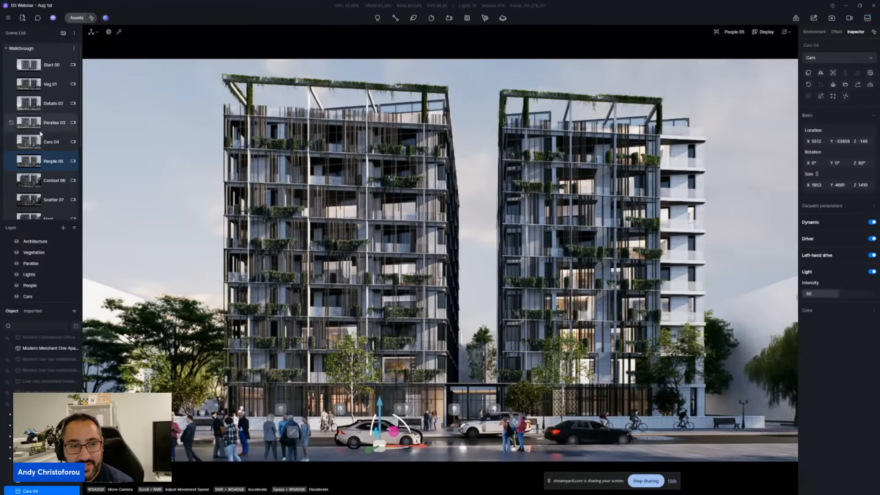
pyautogui.click(50, 164)
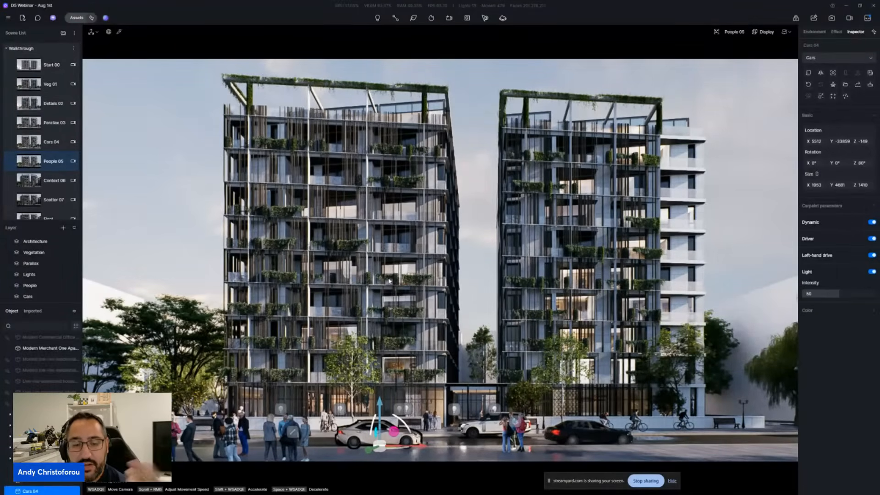
pyautogui.press('Up')
pyautogui.press('Up')
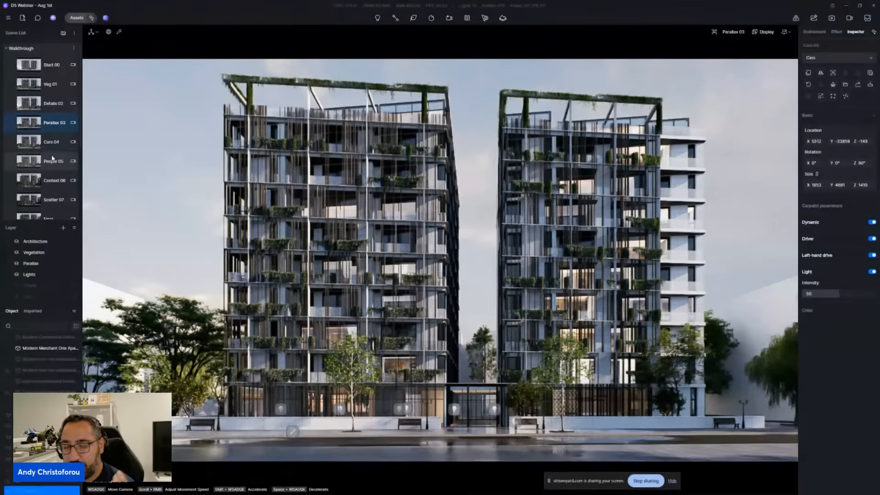
pyautogui.click(53, 158)
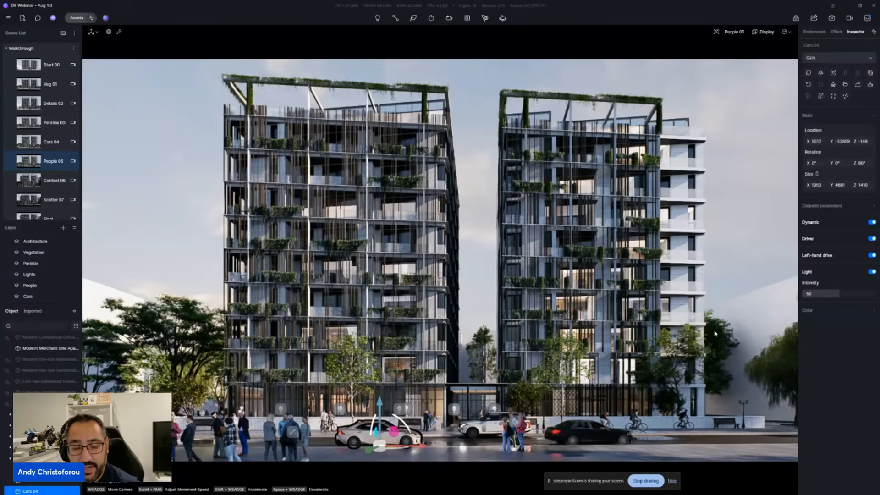
# Step: Switch to the Context 06 scene and inspect the glass office tower, the low-rise commercial building and the high-rise between the towers
pyautogui.click(53, 180)
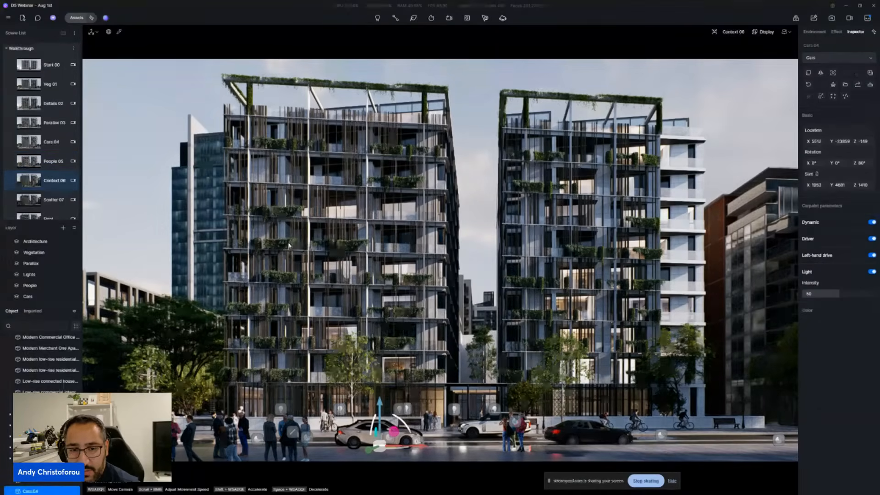
pyautogui.click(209, 197)
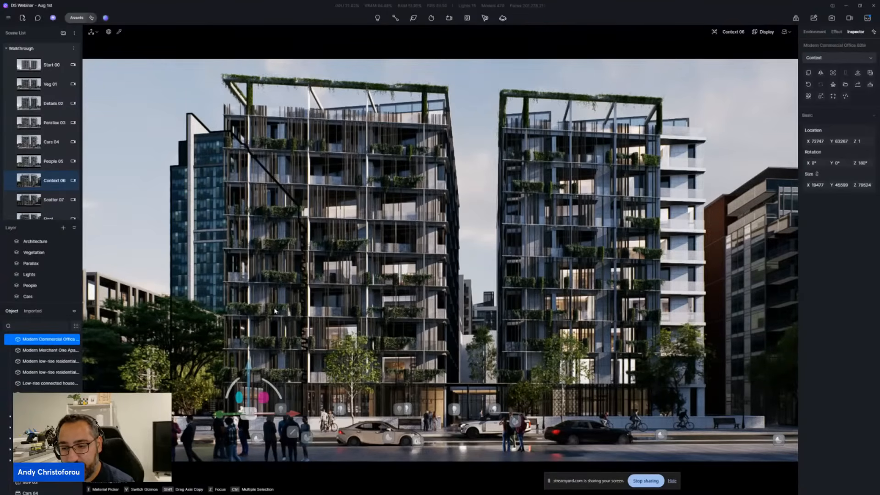
pyautogui.click(129, 289)
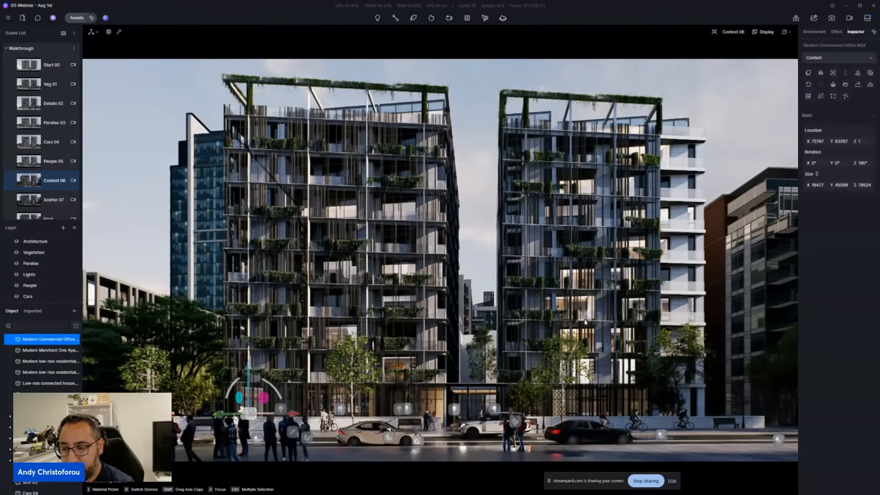
pyautogui.click(687, 256)
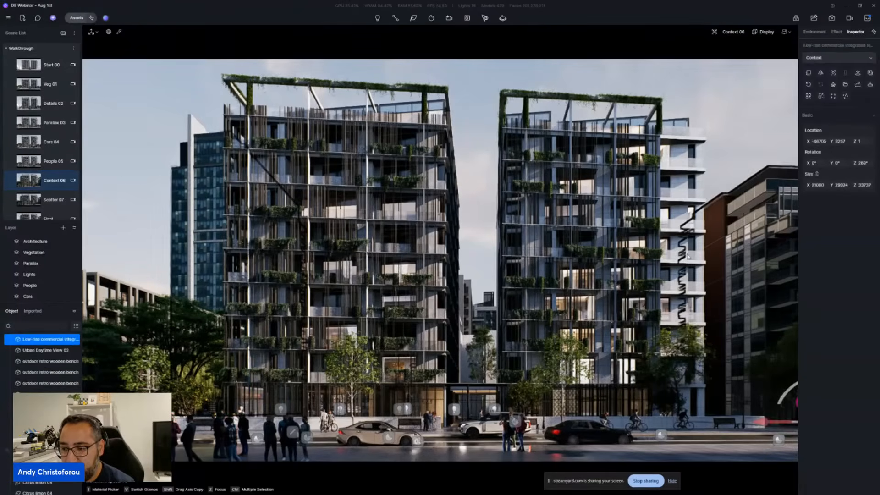
pyautogui.click(491, 313)
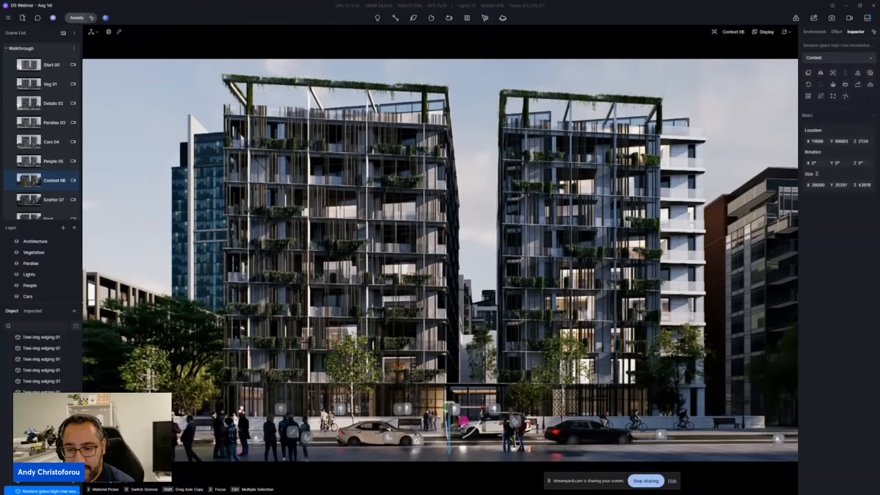
# Step: Examine the context buildings around both towers from the street corner and from the road in front
pyautogui.press('s')
pyautogui.press('a')
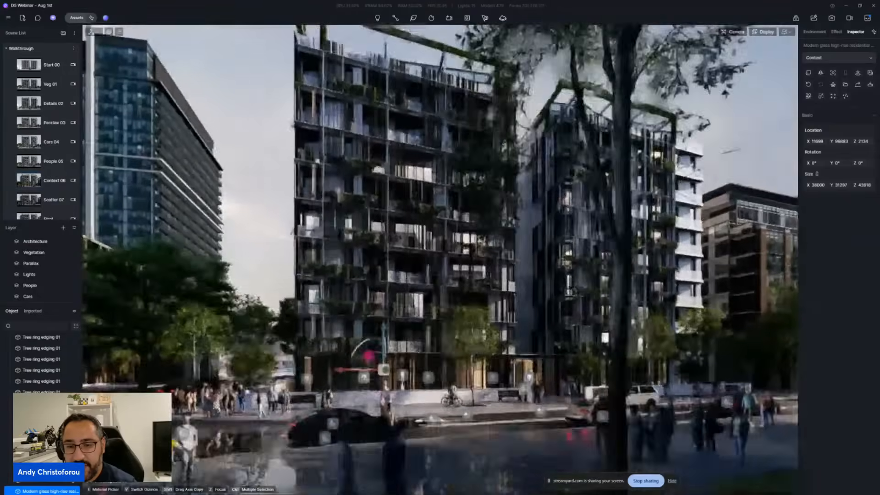
pyautogui.press('e')
pyautogui.press('a')
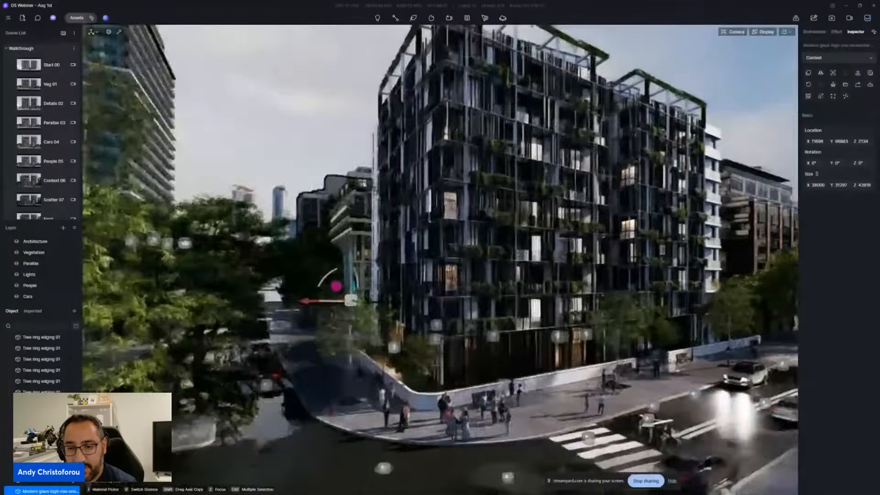
pyautogui.press('d')
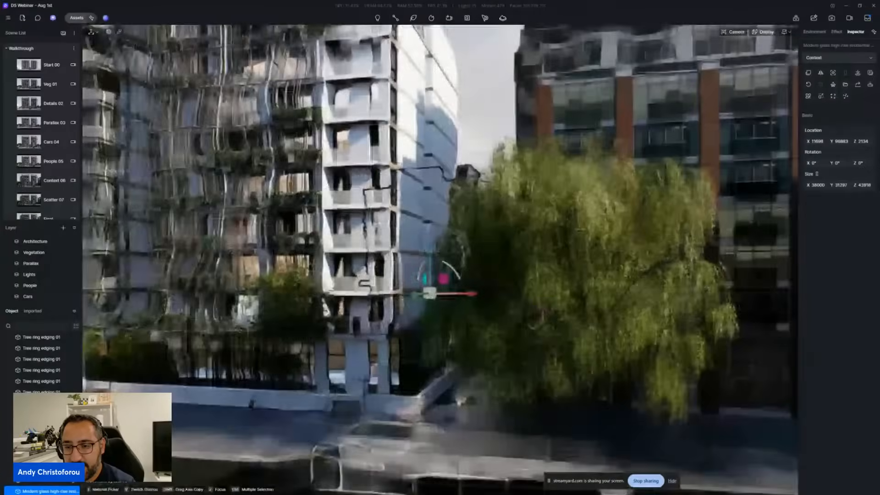
pyautogui.press('a')
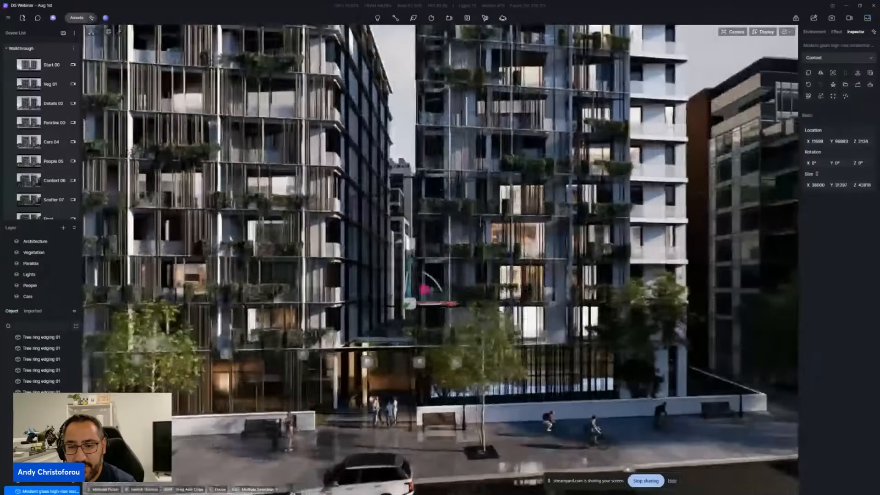
pyautogui.press('s')
# Step: Select the Urban Daytime View 02 city backdrop and compare the rooftop view with it hidden and shown
pyautogui.moveTo(541, 237); pyautogui.dragTo(399, 255, button='right')
pyautogui.click(650, 212)
pyautogui.press('q')
pyautogui.click(667, 207)
pyautogui.press('q')
pyautogui.press('q')
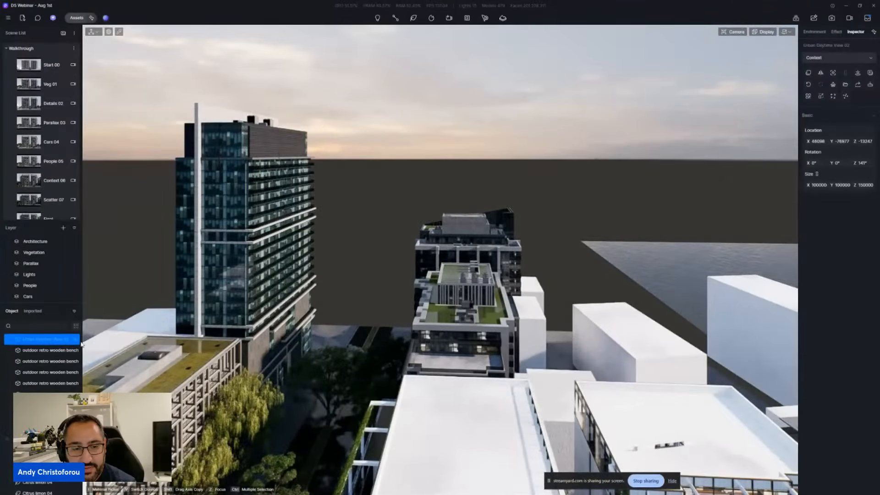
pyautogui.press('e')
pyautogui.moveTo(409, 307); pyautogui.dragTo(428, 284, button='right')
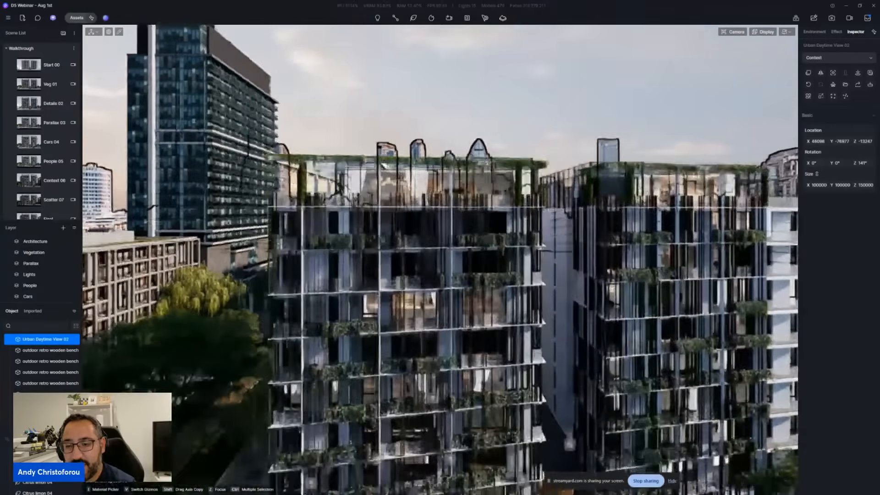
# Step: Examine the Urban Daytime View 02 skyline across the water and above the side street, hiding and reshowing it once
pyautogui.press('e')
pyautogui.moveTo(385, 166); pyautogui.dragTo(580, 222, button='right')
pyautogui.press('q')
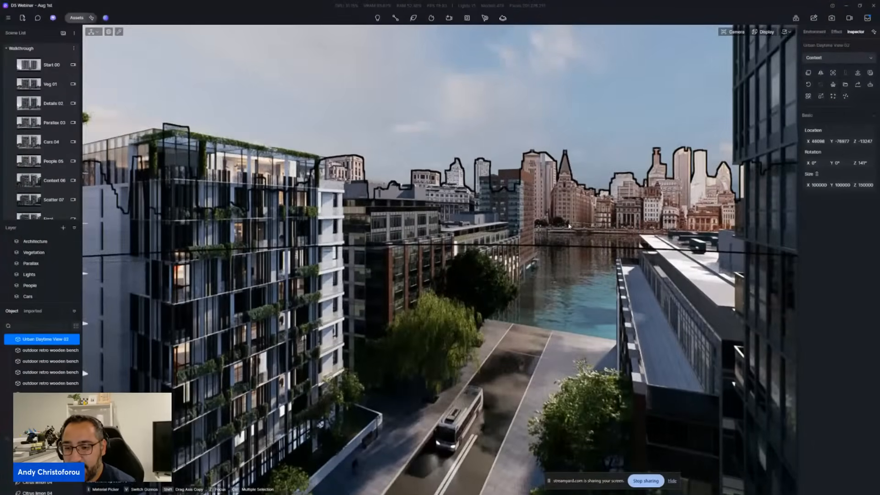
pyautogui.moveTo(733, 229); pyautogui.dragTo(578, 233, button='right')
pyautogui.press('q')
pyautogui.click(76, 340)
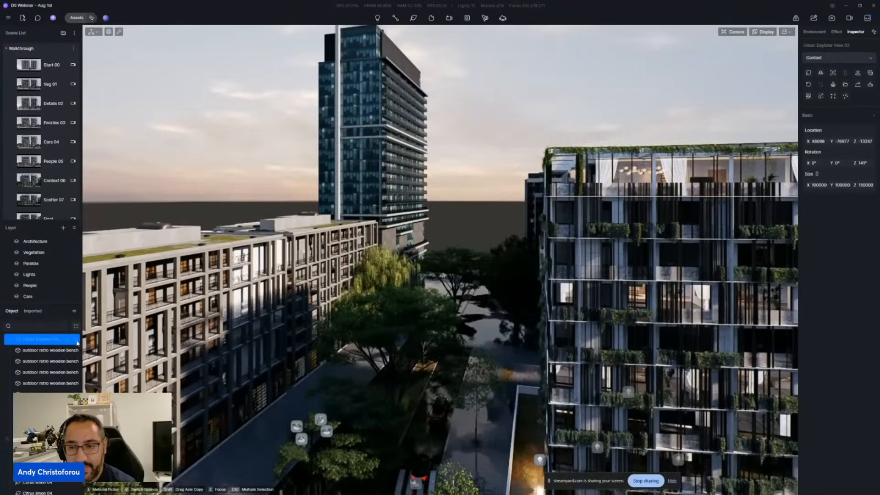
pyautogui.click(76, 340)
pyautogui.press('e')
pyautogui.moveTo(348, 256); pyautogui.dragTo(451, 250, button='right')
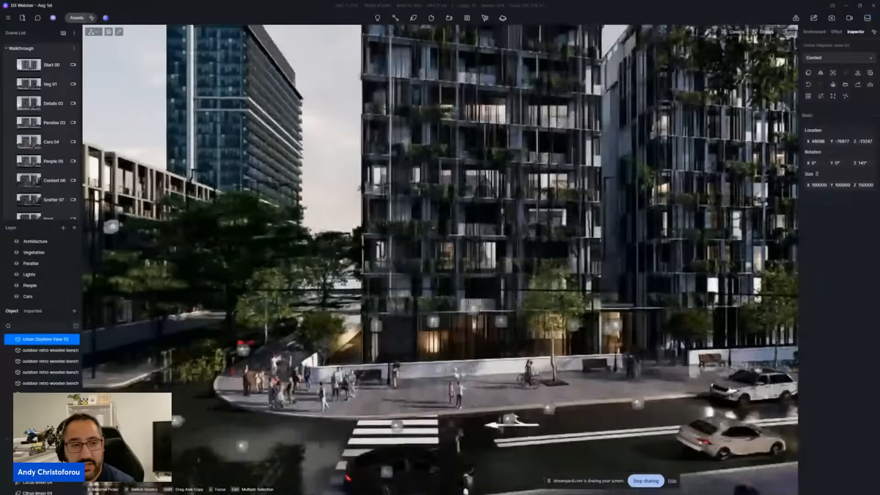
# Step: Return to the Context 06 scene and compare it with People 05 without the surrounding buildings
pyautogui.click(59, 176)
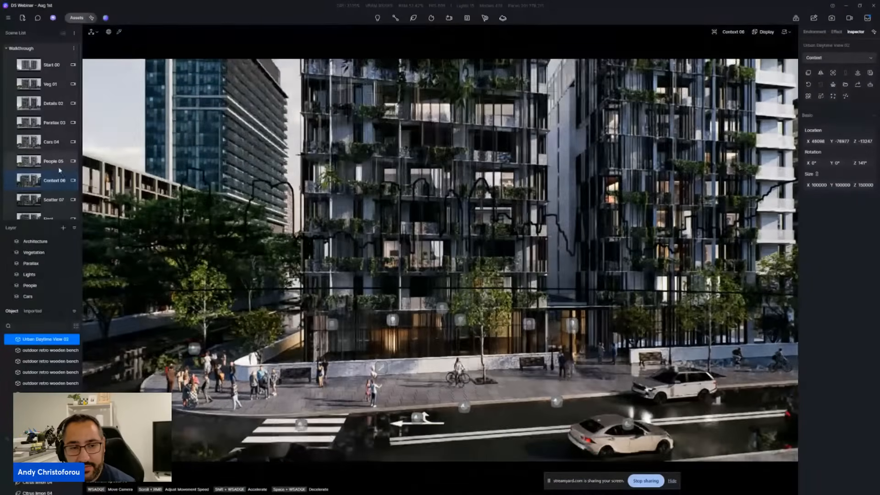
pyautogui.click(57, 167)
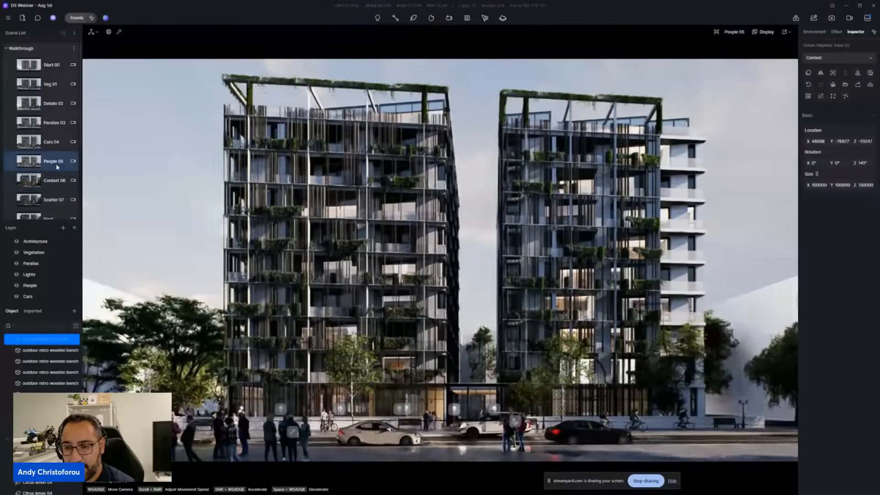
pyautogui.click(58, 181)
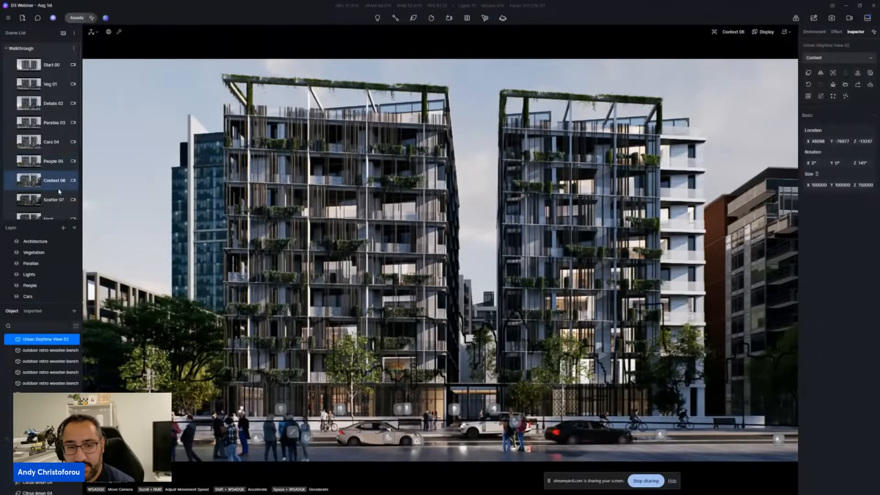
# Step: Switch to the Scatter 07 scene and view the rounded tree island beside the crosswalk
pyautogui.scroll(-2, 60, 175)
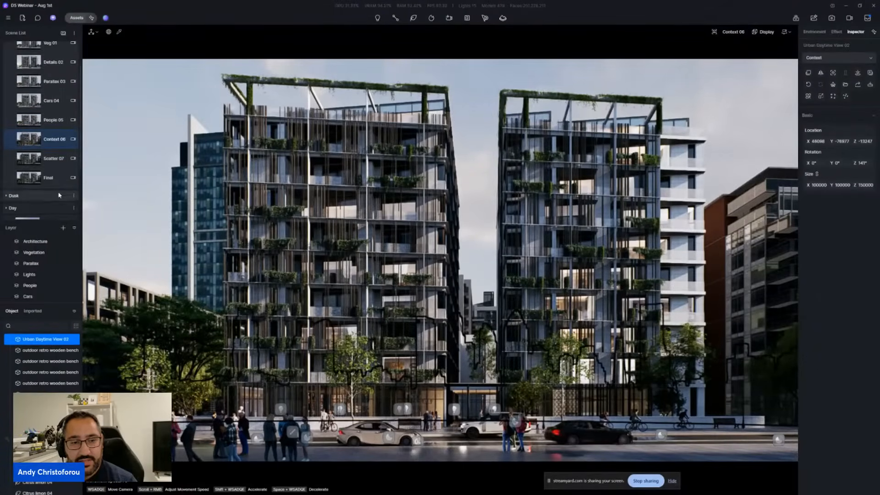
pyautogui.click(62, 160)
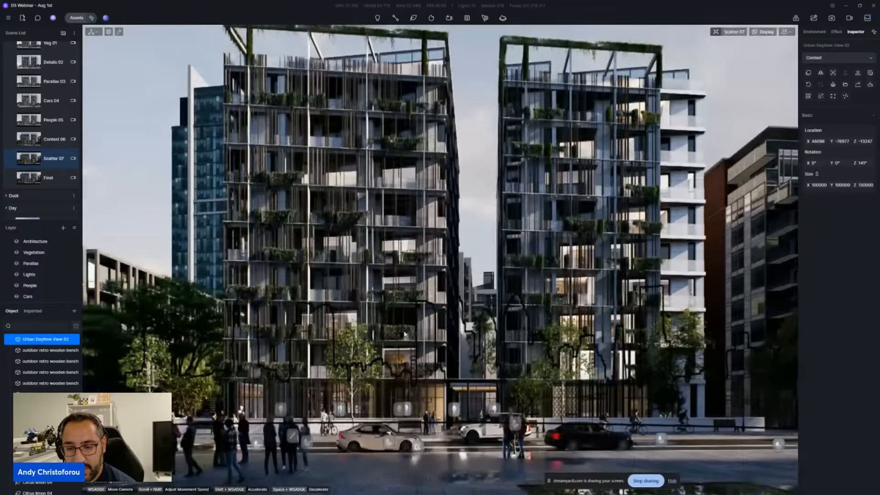
pyautogui.moveTo(440, 257); pyautogui.dragTo(458, 415, button='right')
pyautogui.press('a')
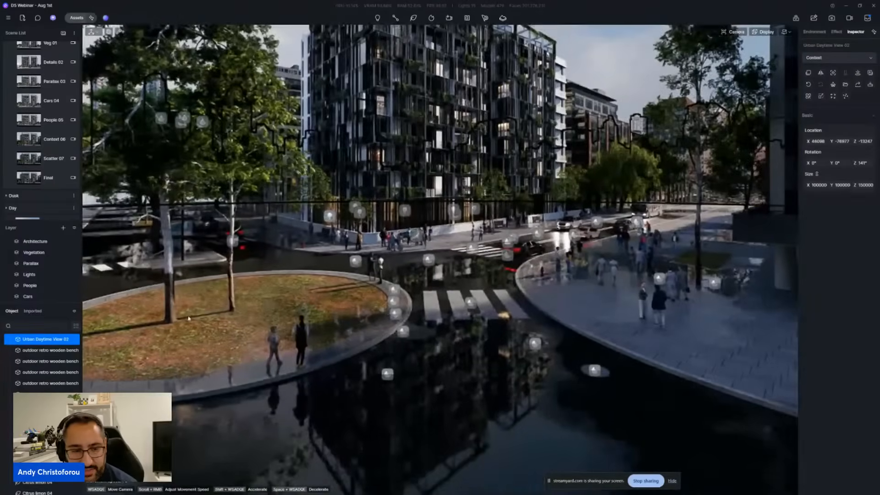
# Step: Filter the object list to scatter objects and select Scatter, the planting on the tree island
pyautogui.click(76, 326)
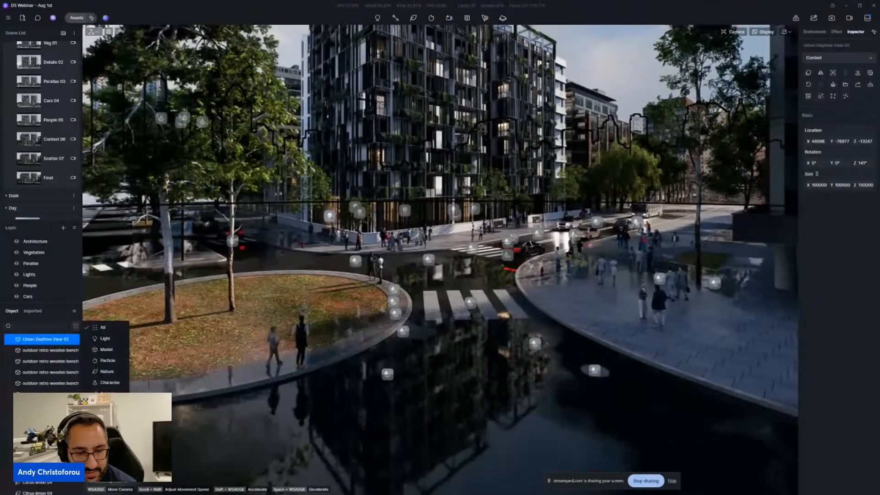
pyautogui.click(106, 415)
pyautogui.click(42, 341)
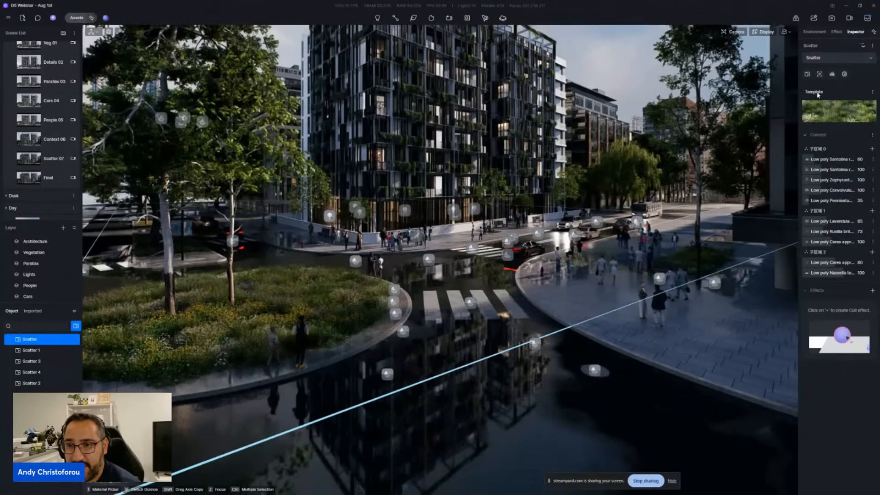
# Step: Look at the quick scatter templates, and compare the tree island with Scatter hidden and shown
pyautogui.click(483, 20)
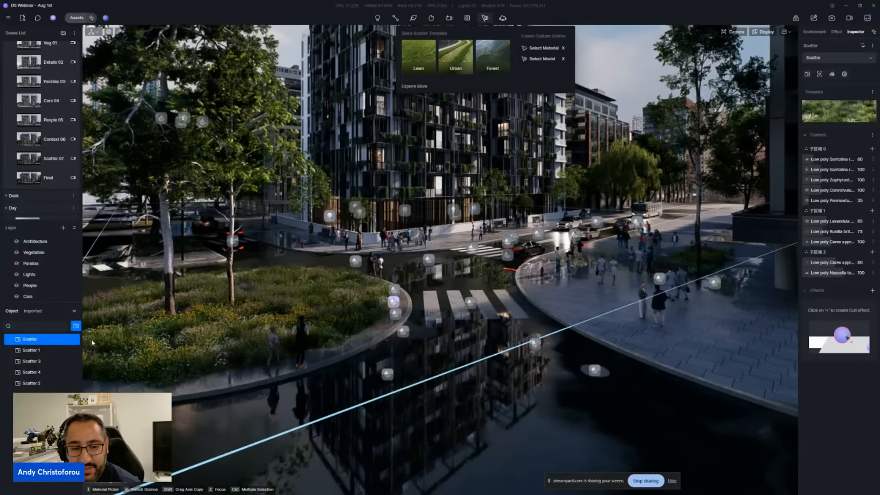
pyautogui.click(75, 341)
pyautogui.click(76, 341)
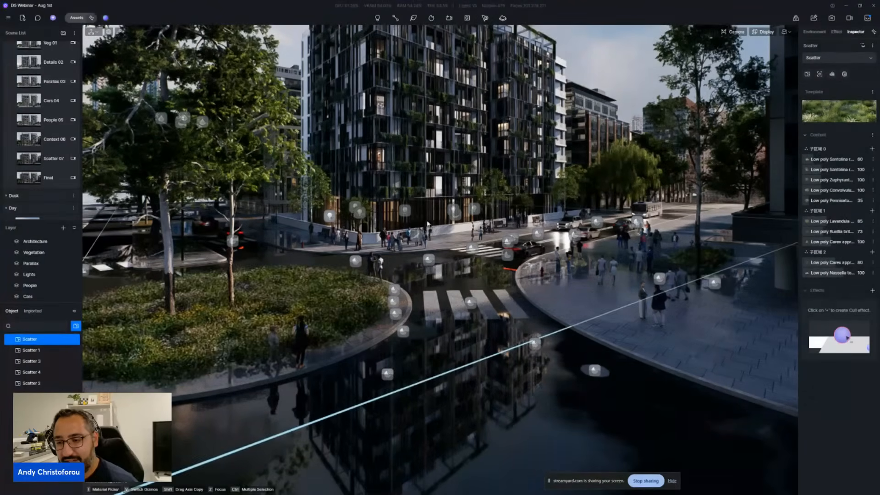
# Step: Look over the planting on the tree island up close, and switch to the Final scene
pyautogui.scroll(3, 181, 329)
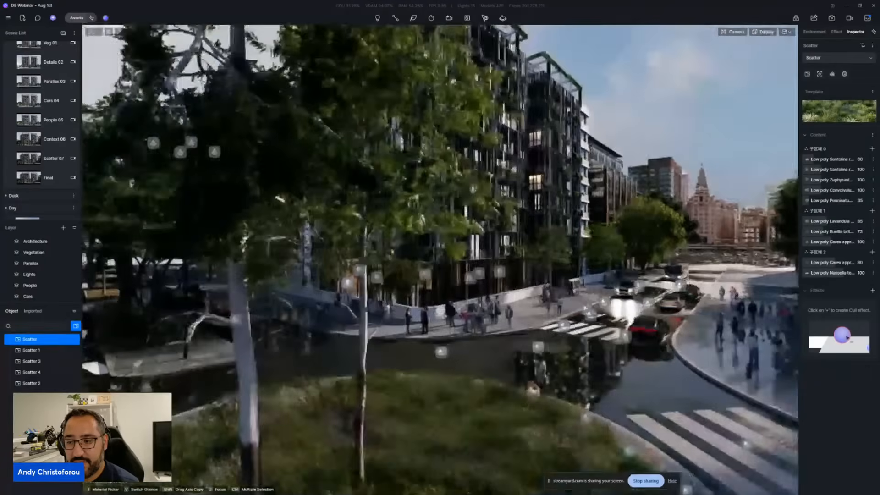
pyautogui.scroll(-3, 58, 142)
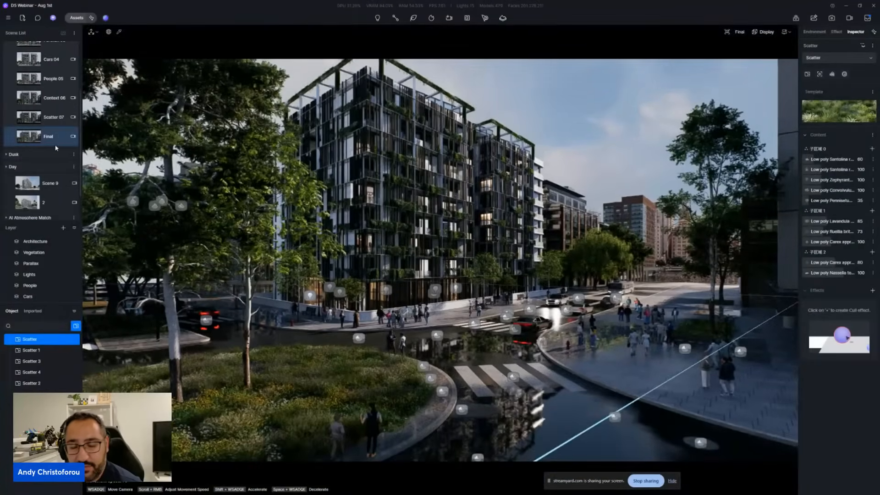
pyautogui.click(58, 143)
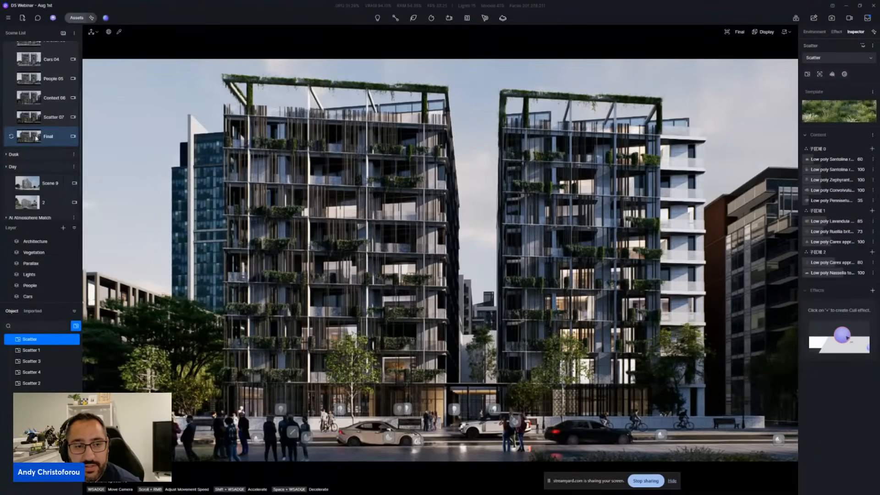
# Step: Switch to the Dusk scene in the Dusk group and examine its environment settings and the available HDRI skies
pyautogui.click(7, 154)
pyautogui.scroll(-1, 63, 157)
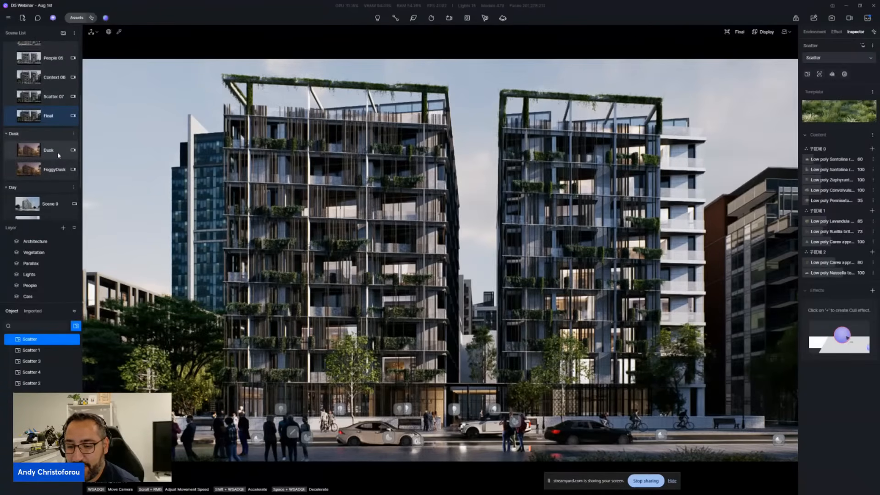
pyautogui.click(57, 152)
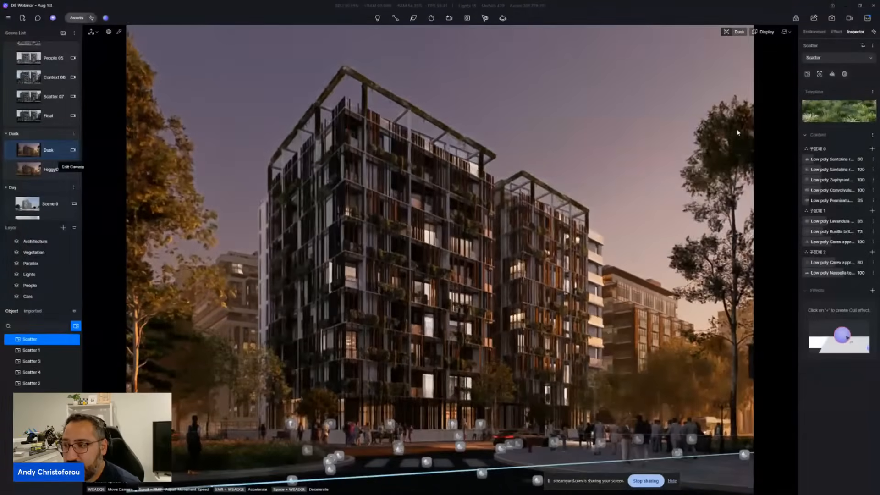
pyautogui.click(815, 32)
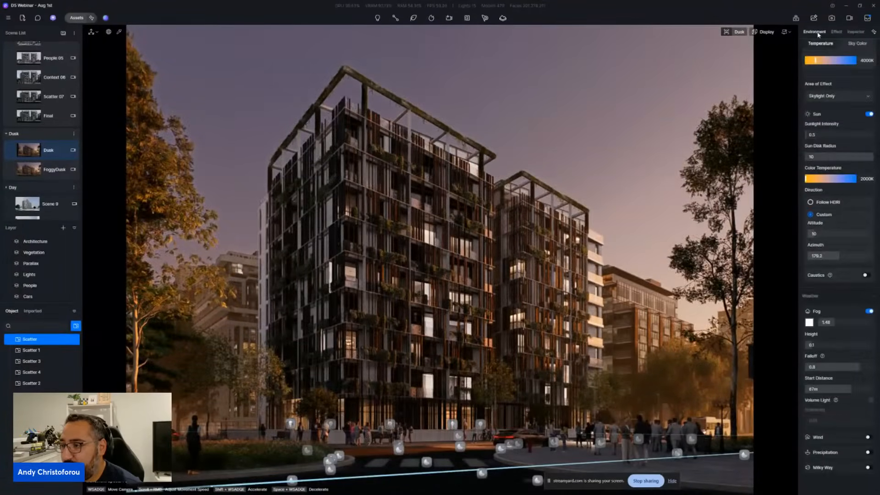
pyautogui.scroll(2, 826, 203)
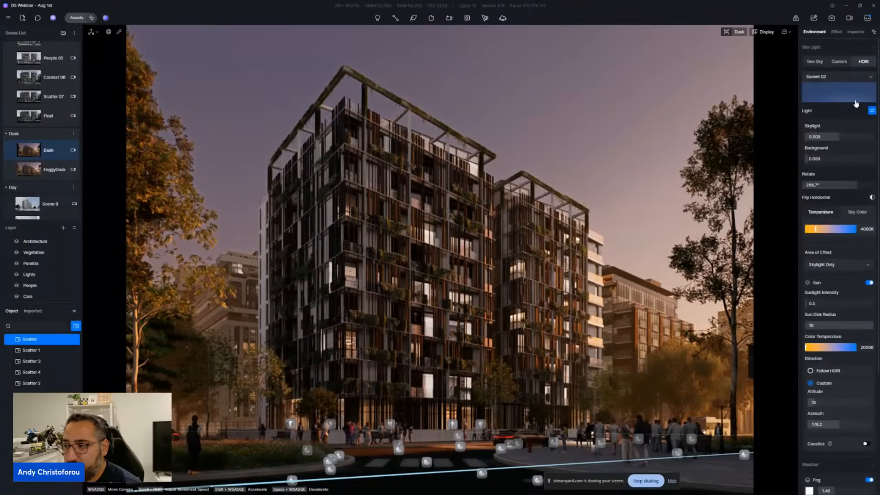
pyautogui.click(834, 103)
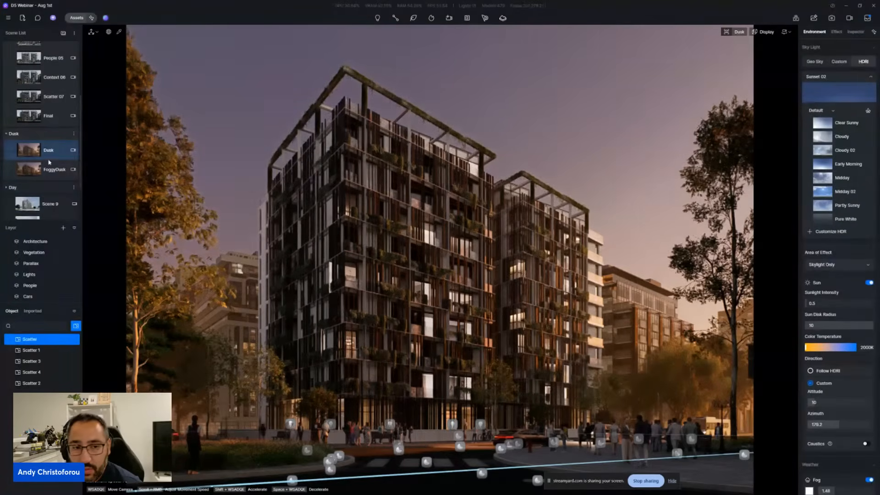
# Step: Switch to the Dusk scene of the AI Atmosphere Match group and snap its current view in the AI Atmosphere Match tool
pyautogui.scroll(-2, 48, 168)
pyautogui.click(45, 179)
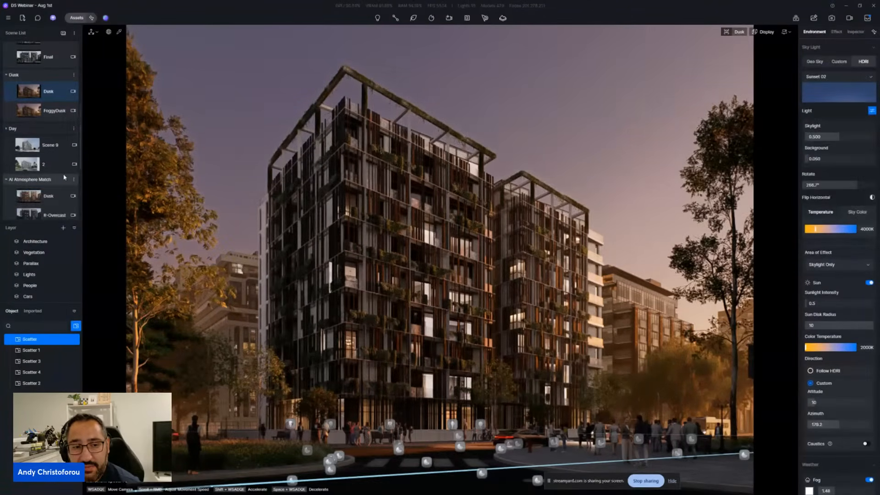
pyautogui.scroll(-2, 55, 168)
pyautogui.click(51, 154)
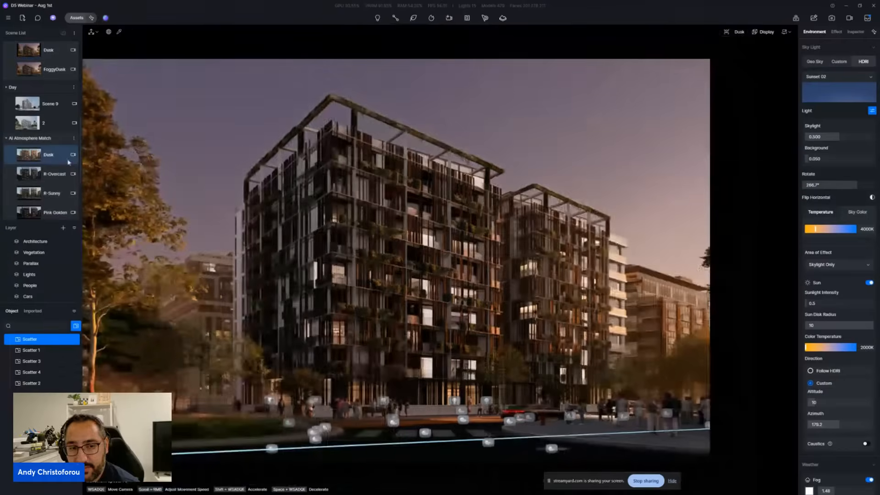
pyautogui.click(874, 31)
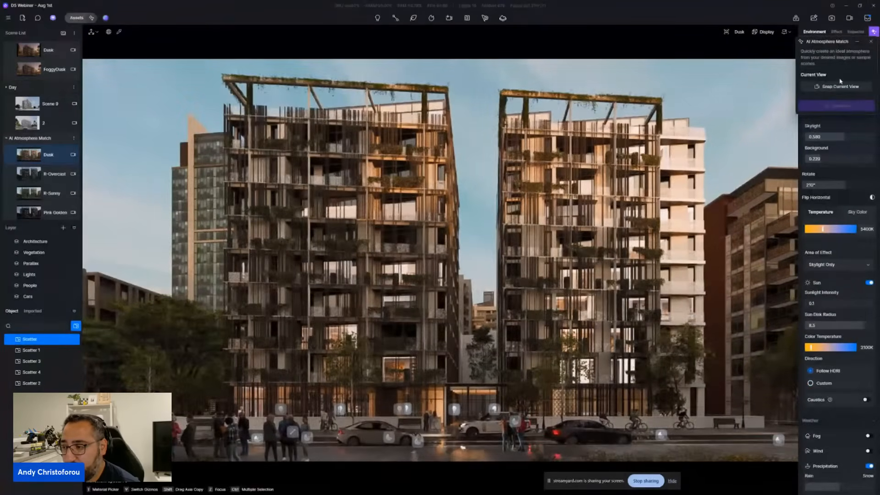
pyautogui.click(836, 87)
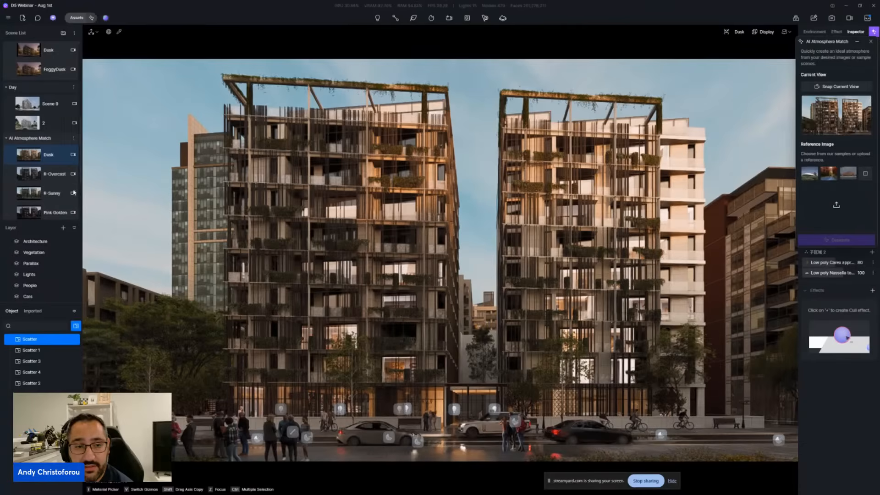
# Step: Compare the R-Overcast, R-Sunny, Pink Golden, Golden and Gloomy scenes, closing the AI Atmosphere Match tool along the way
pyautogui.click(42, 177)
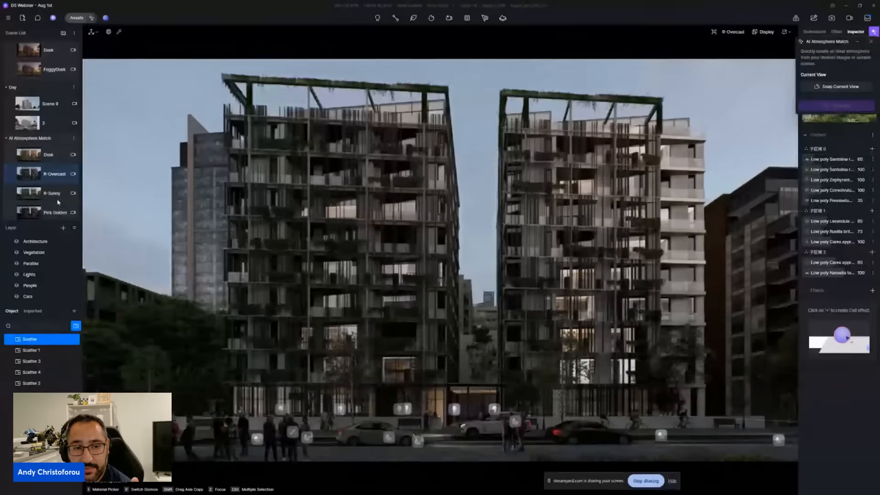
pyautogui.click(54, 193)
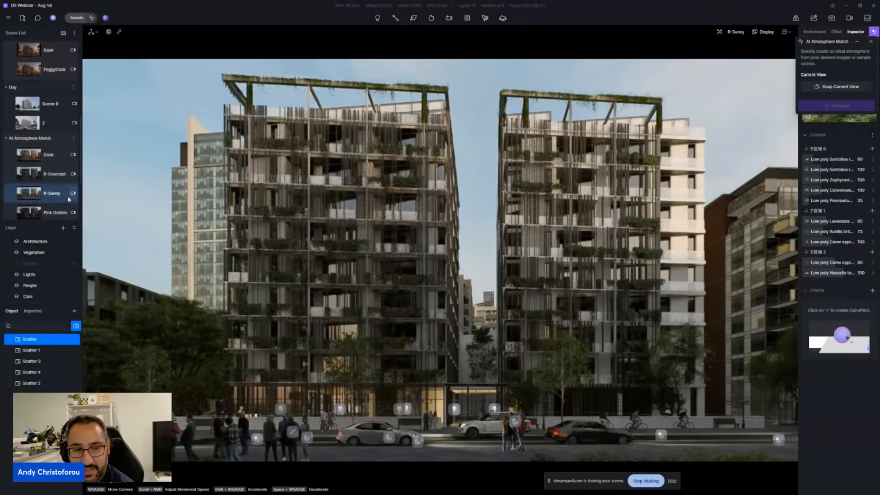
pyautogui.click(59, 212)
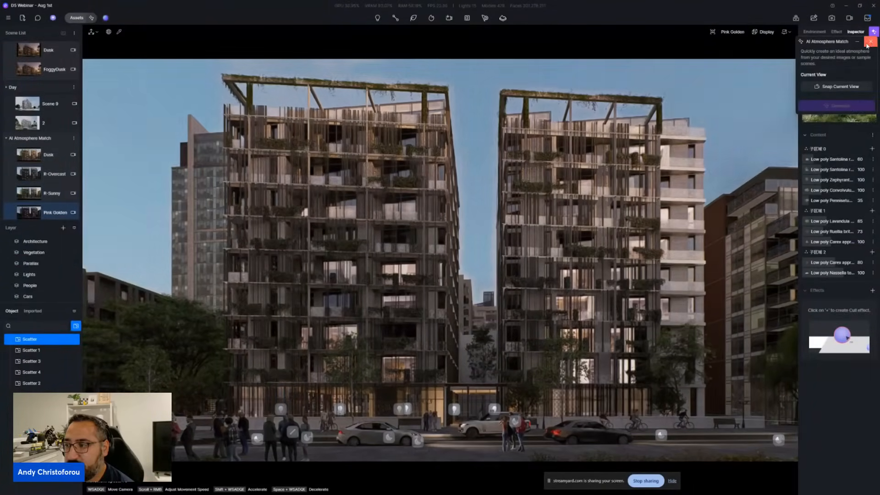
pyautogui.click(870, 42)
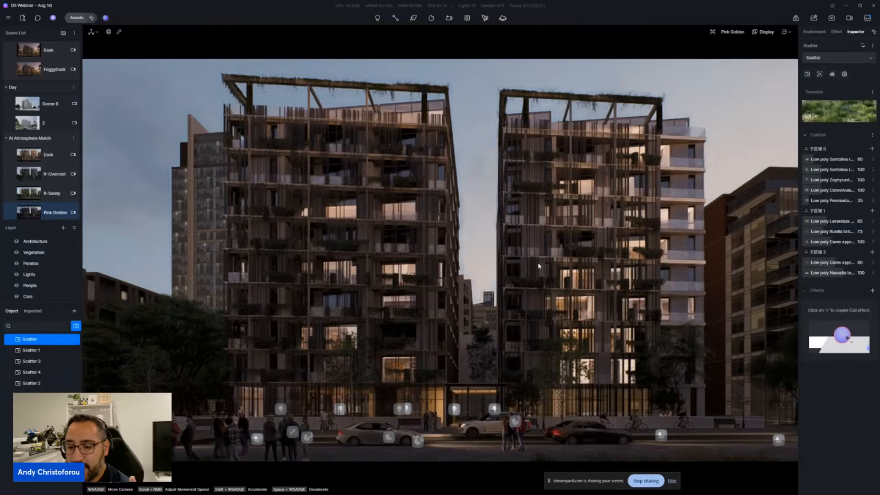
pyautogui.scroll(-3, 58, 192)
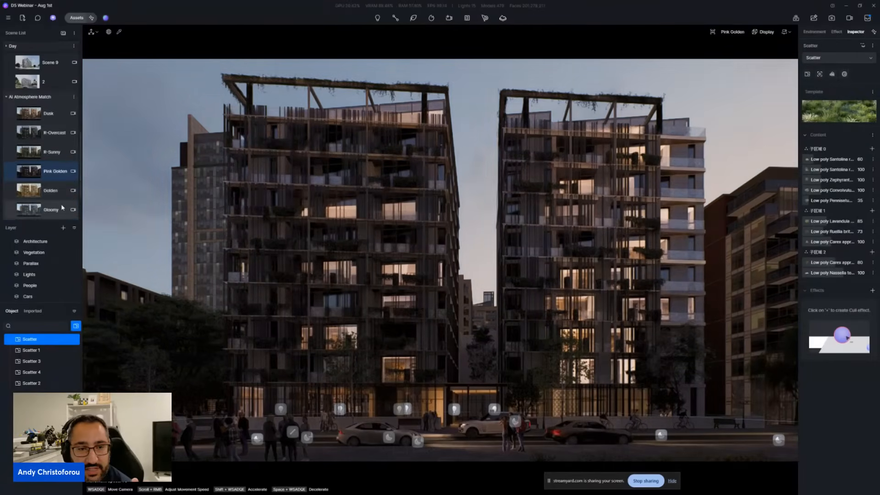
pyautogui.click(64, 172)
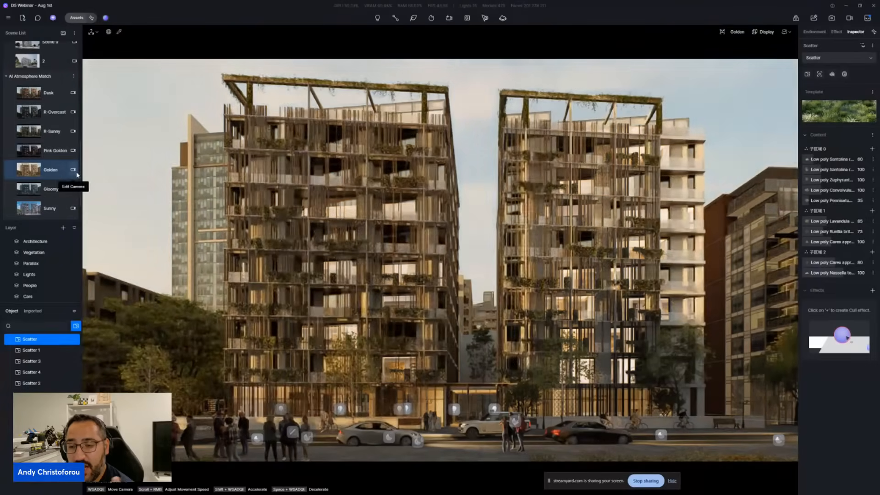
pyautogui.click(59, 192)
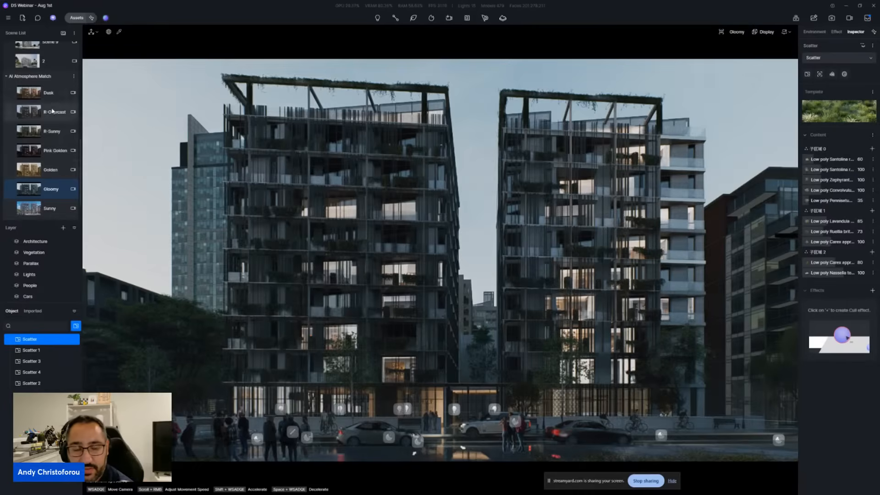
# Step: Snap the Gloomy view in AI Atmosphere Match, look at the reference image options, and close the tool
pyautogui.scroll(-1, 64, 203)
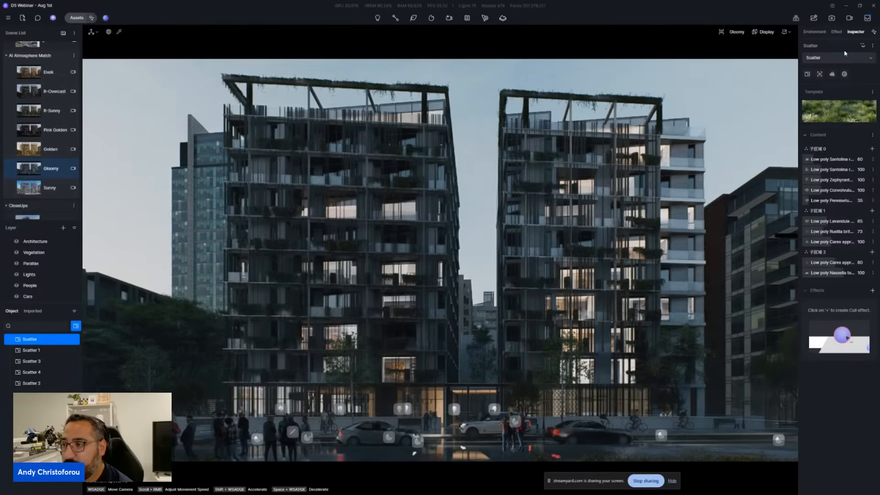
pyautogui.click(874, 32)
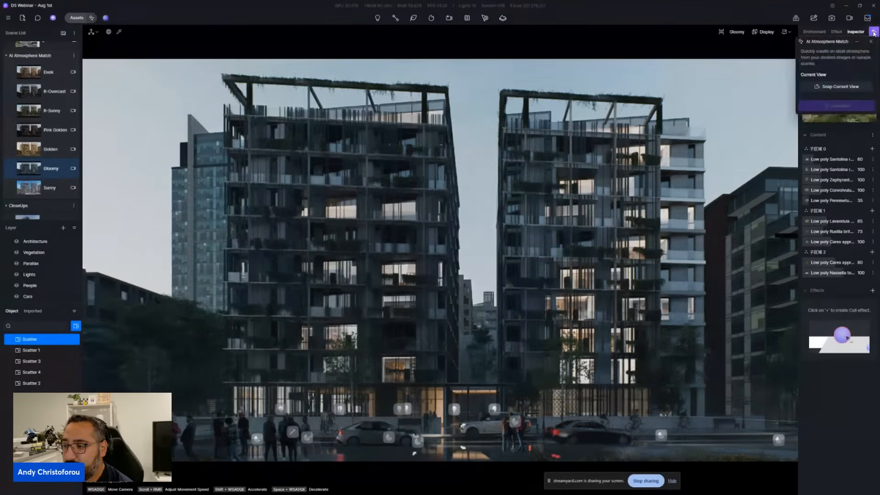
pyautogui.click(842, 88)
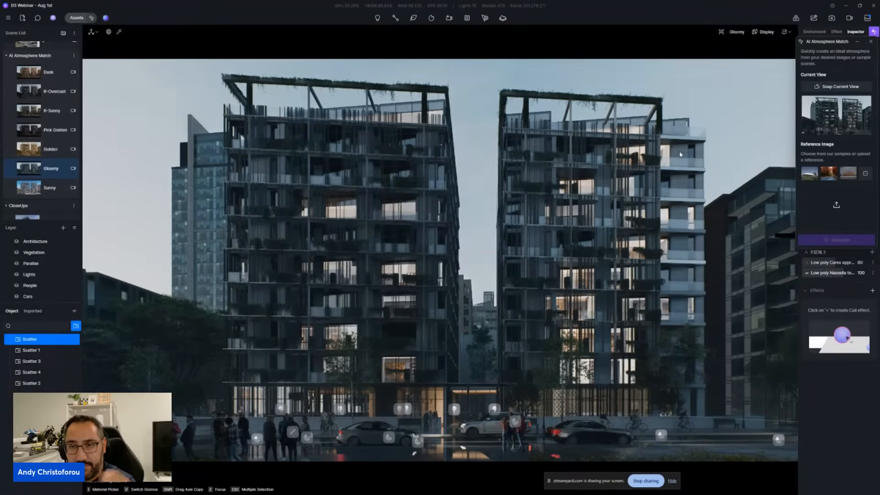
pyautogui.moveTo(839, 132)
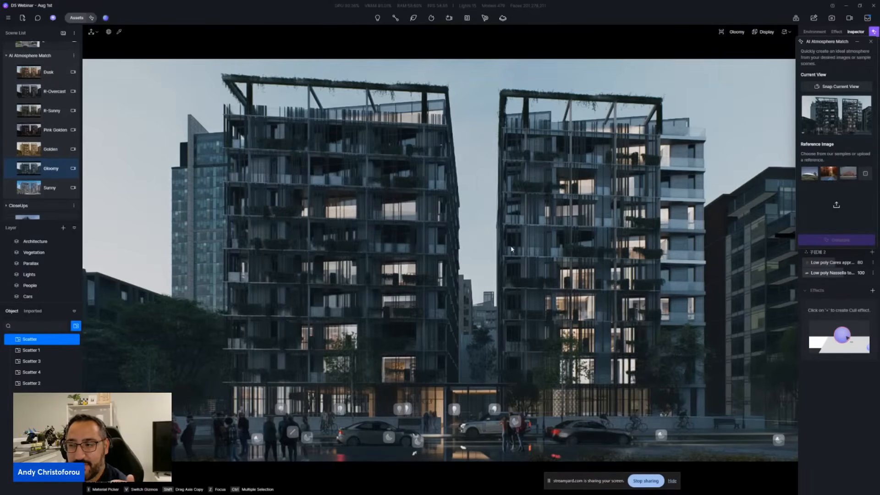
pyautogui.click(871, 41)
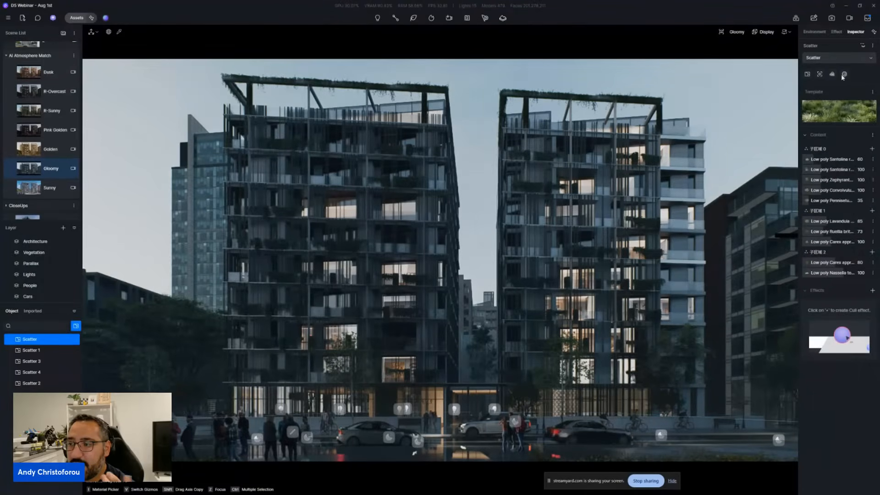
# Step: Examine the Gloomy scene's environment settings, and switch to the Sunny scene
pyautogui.click(814, 32)
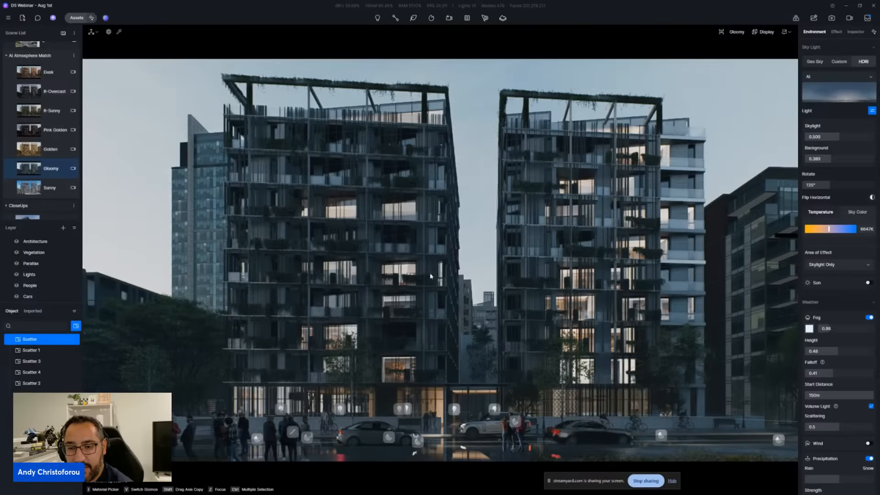
pyautogui.scroll(-1, 46, 174)
pyautogui.click(50, 172)
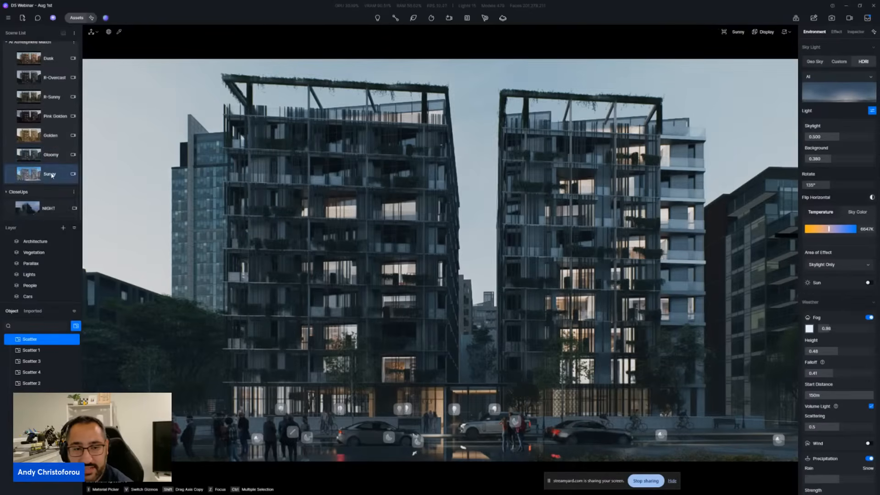
# Step: Rotate the Sunny scene's HDRI to 164° and give the sun a custom direction with an azimuth of about 237
pyautogui.click(855, 32)
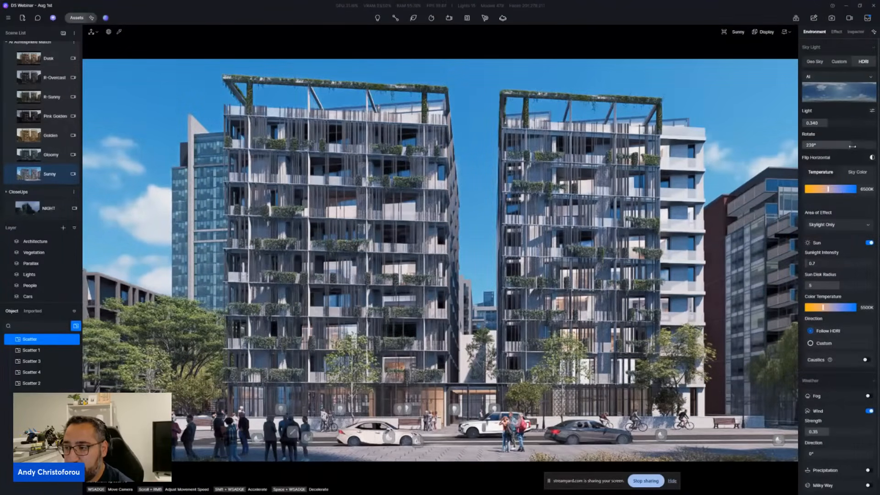
pyautogui.moveTo(850, 147); pyautogui.dragTo(832, 148)
pyautogui.click(810, 343)
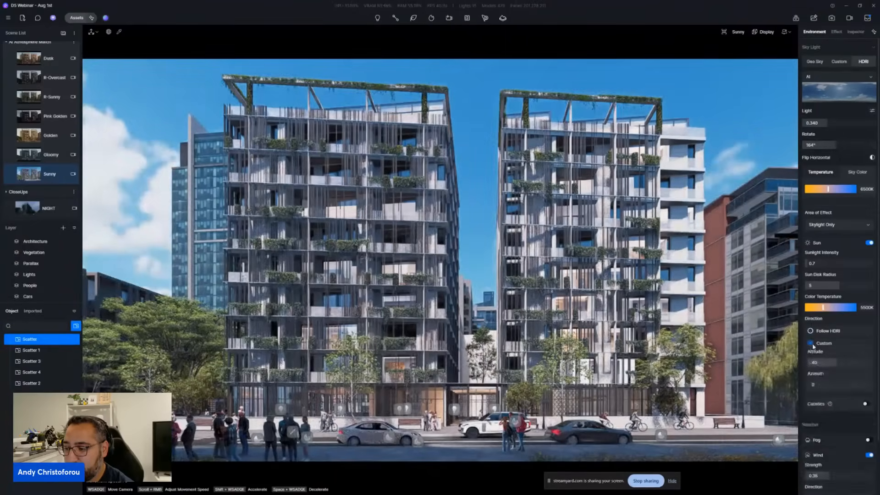
pyautogui.moveTo(867, 382); pyautogui.dragTo(863, 381)
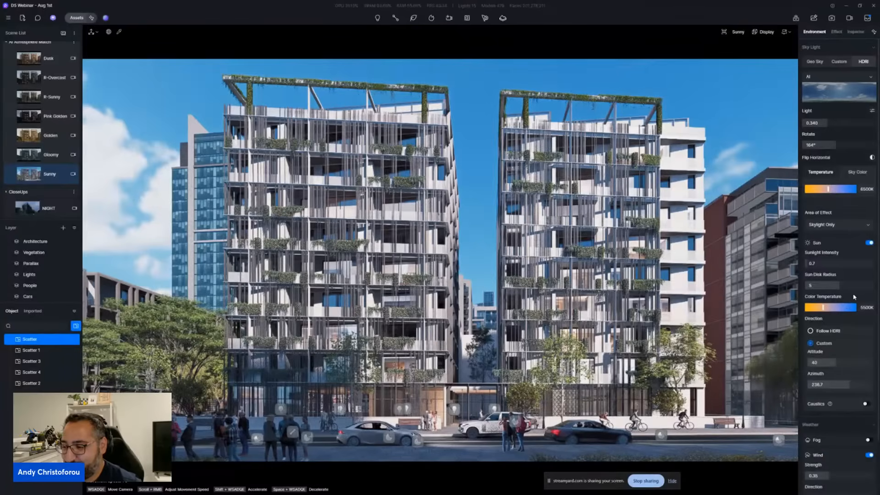
pyautogui.scroll(-1, 829, 326)
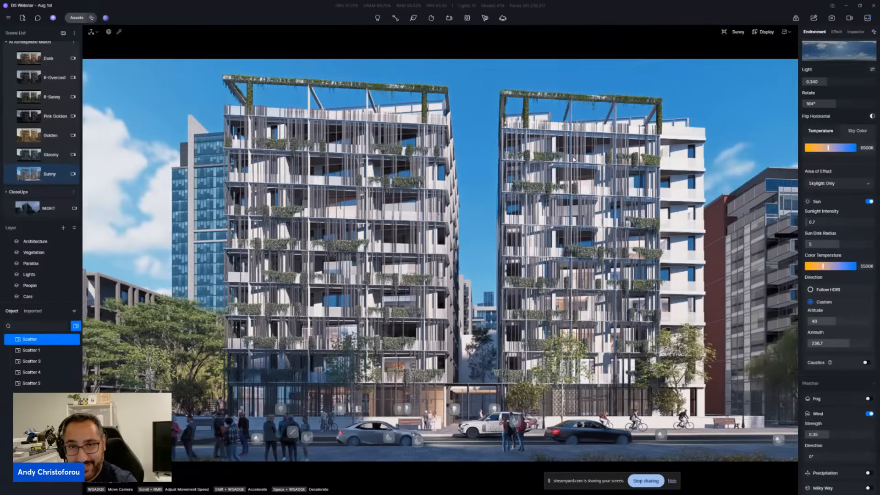
# Step: Apply the Exterior-Sunset preset from the D5 Curated Studio presets to the Sunny view, and show the resulting environment settings
pyautogui.click(105, 19)
pyautogui.click(424, 155)
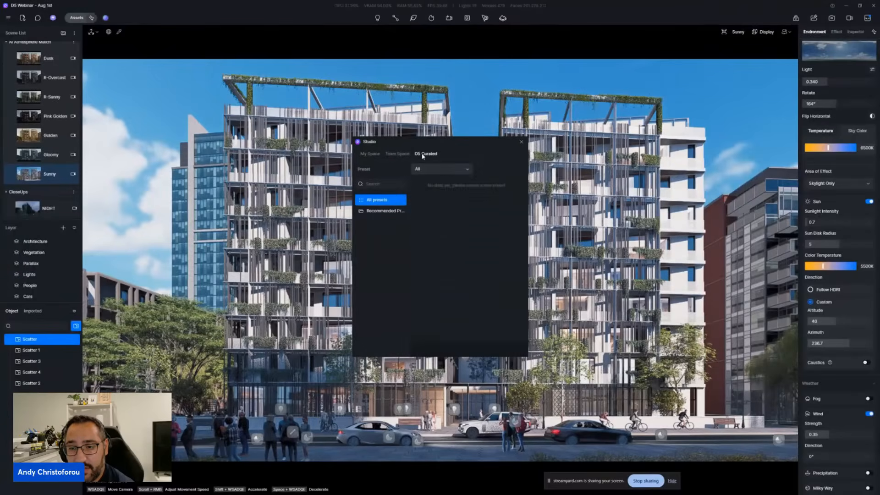
pyautogui.scroll(-3, 466, 256)
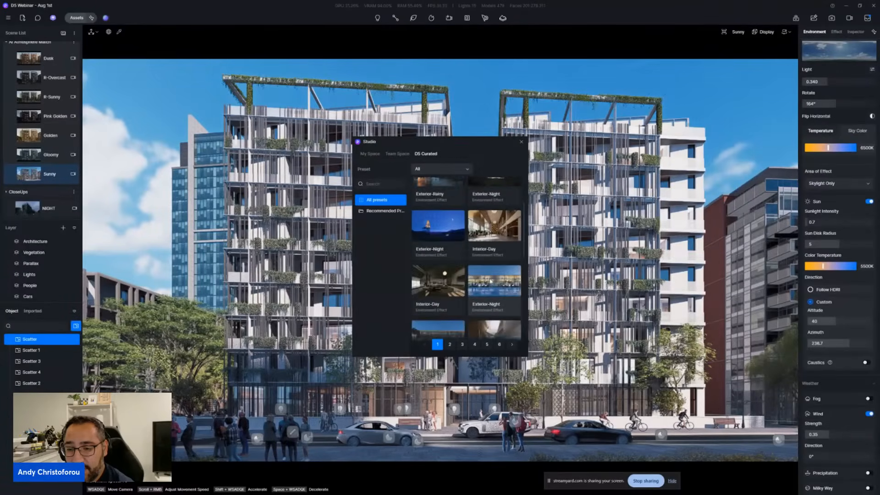
pyautogui.scroll(-1, 445, 211)
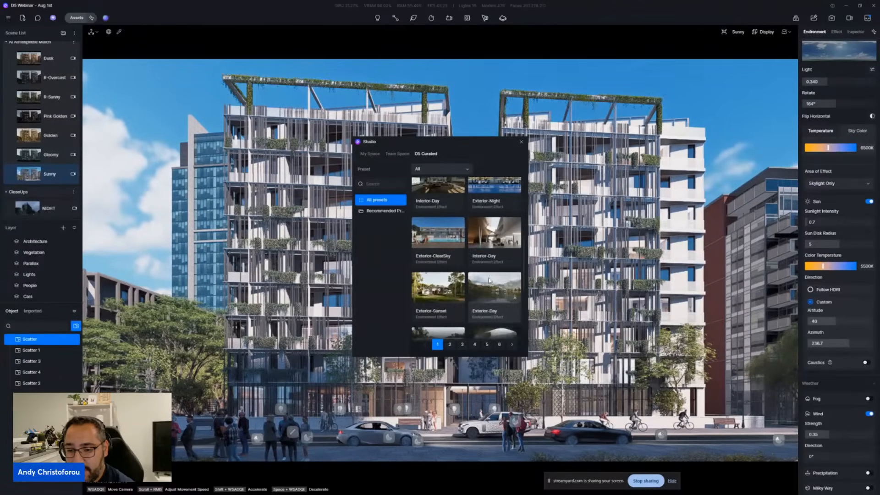
pyautogui.click(445, 287)
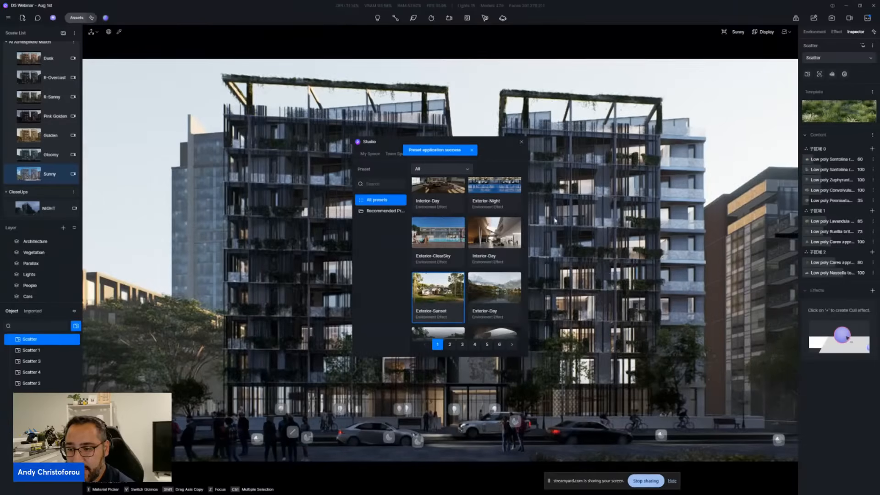
pyautogui.click(815, 32)
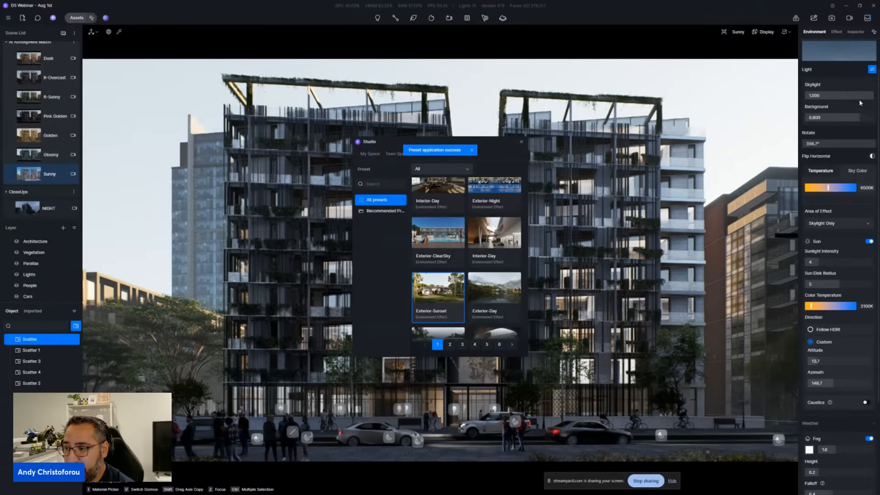
# Step: Rotate the Sunny scene's HDRI to 233.4°, set the sun's azimuth to about 207, and close the Studio presets
pyautogui.moveTo(867, 143); pyautogui.dragTo(846, 147)
pyautogui.moveTo(827, 383); pyautogui.dragTo(837, 381)
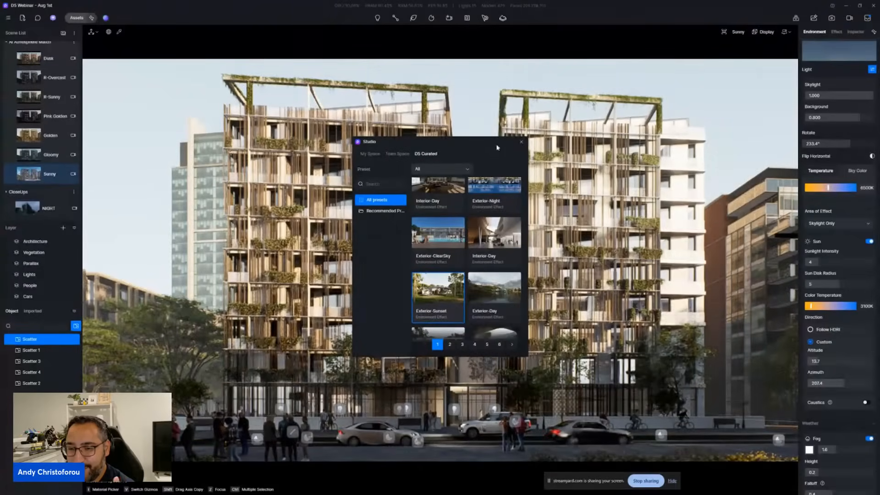
pyautogui.click(522, 141)
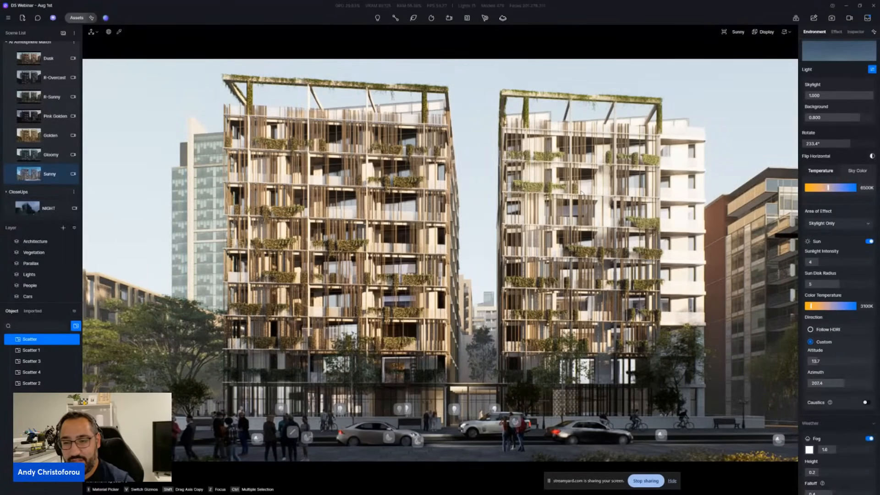
# Step: Switch to the NIGHT scene and view the original night render from the AI Post-Processing tasks in a maximized window
pyautogui.click(57, 209)
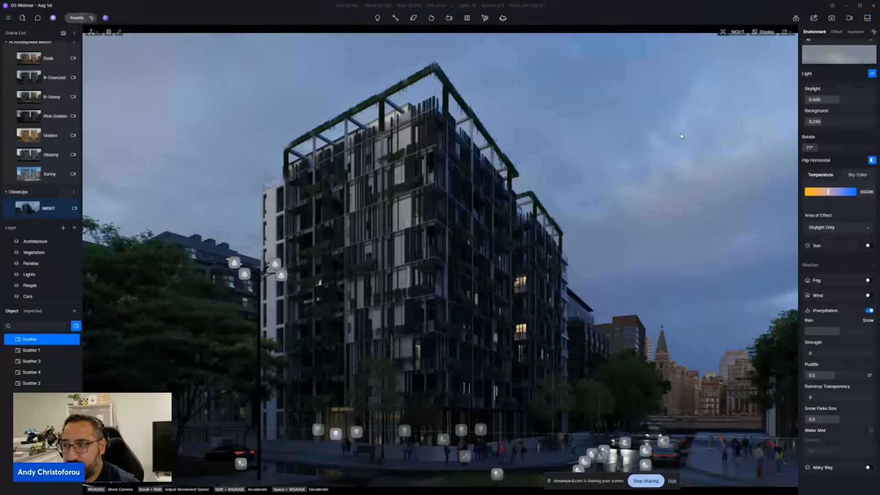
pyautogui.click(814, 19)
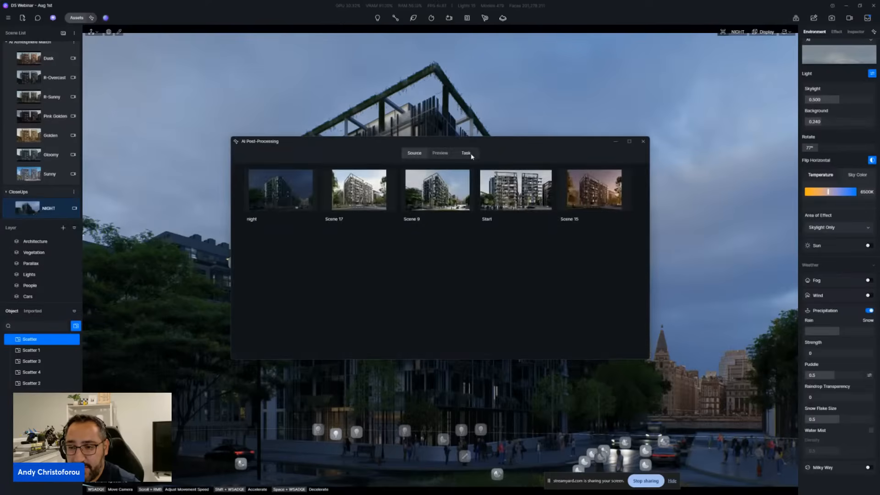
pyautogui.click(460, 155)
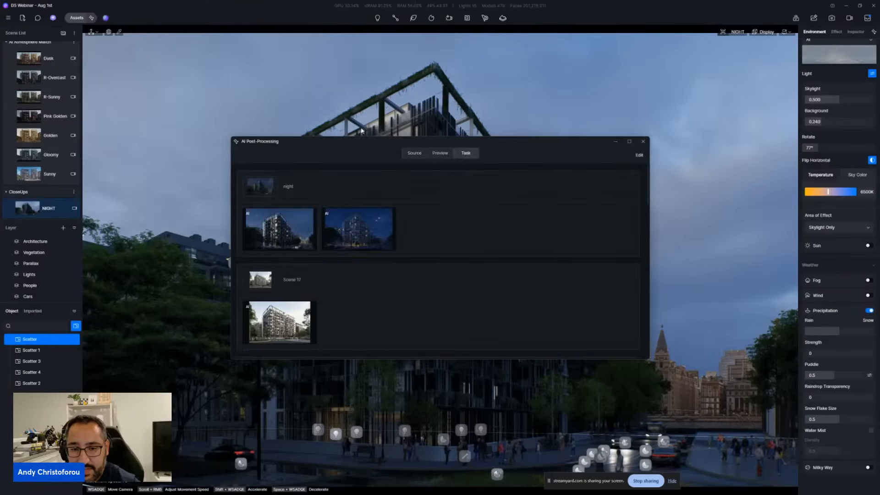
pyautogui.click(265, 188)
pyautogui.click(628, 143)
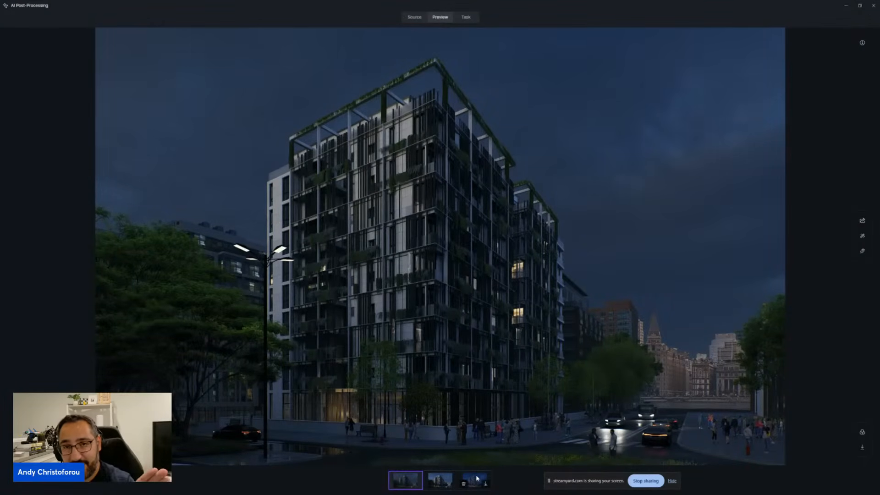
# Step: Look through the Stylized and Realistic options of AI Style Transfer for the night render, and close the tool
pyautogui.click(863, 236)
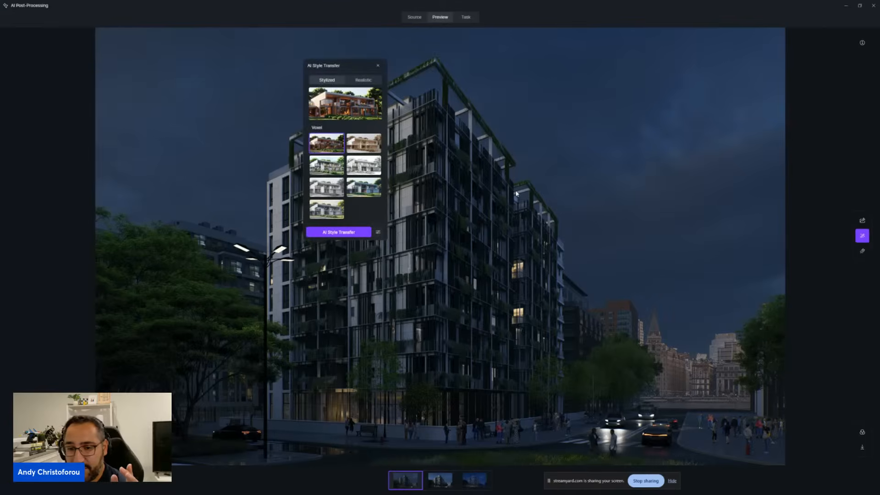
pyautogui.click(364, 81)
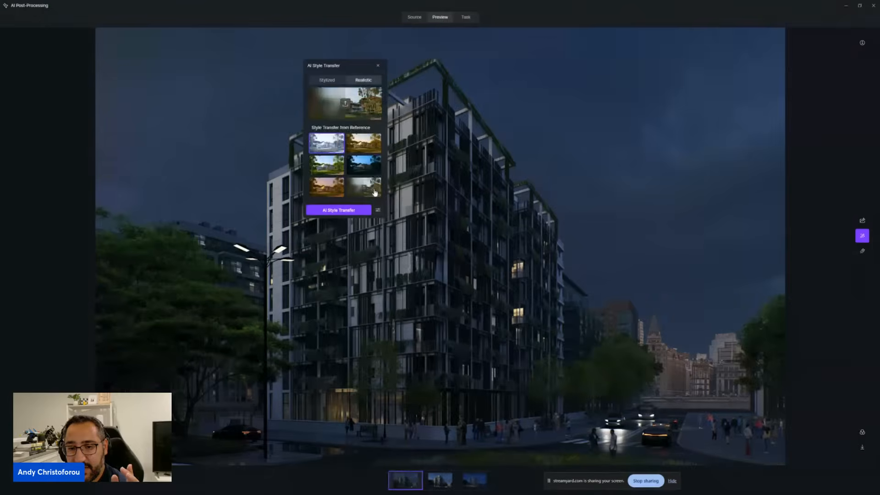
pyautogui.click(378, 66)
# Step: Compare the starry AI version of the night render with its original using the before/after divider
pyautogui.click(475, 481)
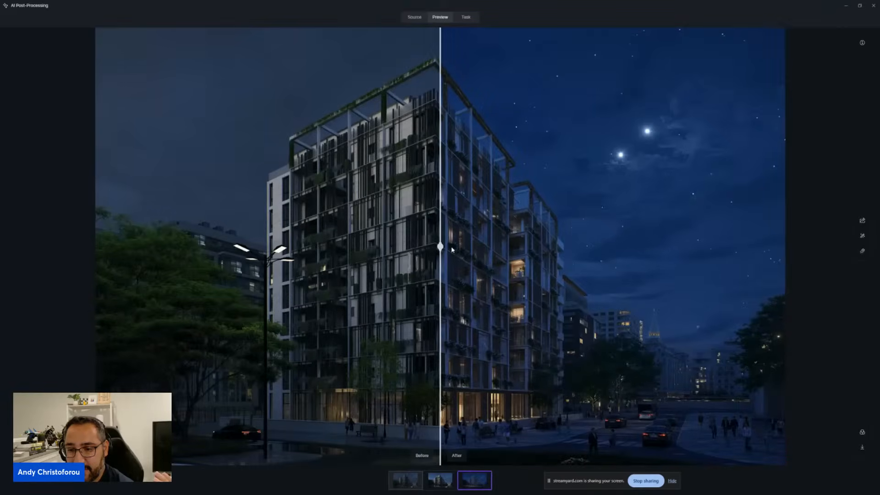
pyautogui.moveTo(451, 249); pyautogui.dragTo(72, 298)
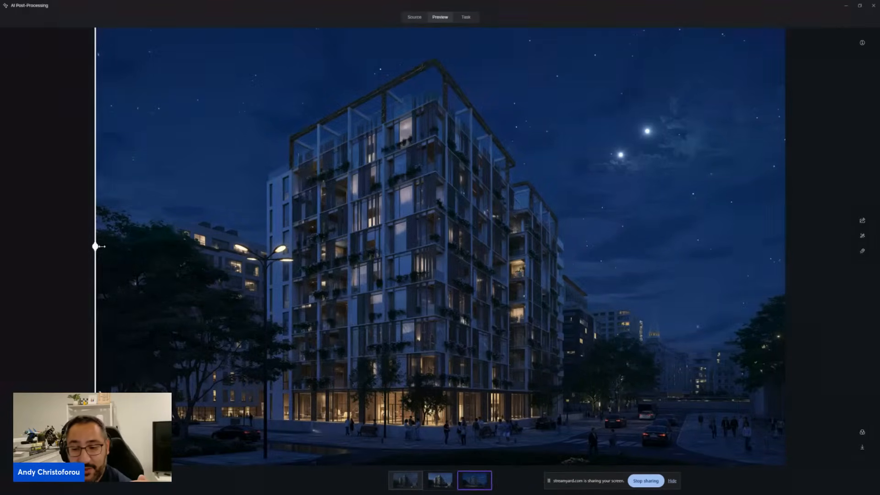
pyautogui.moveTo(99, 246); pyautogui.dragTo(45, 309)
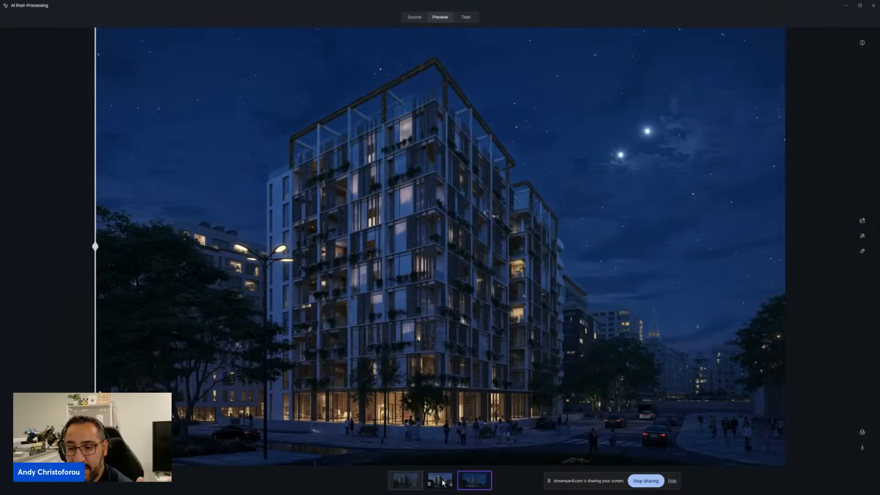
# Step: Open the Scene 17 task and compare its AI-processed result with the original render
pyautogui.click(472, 21)
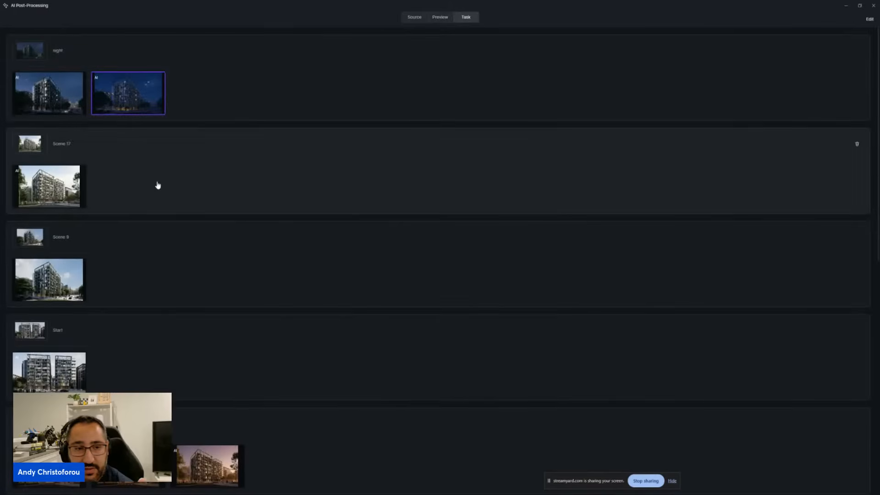
pyautogui.click(22, 148)
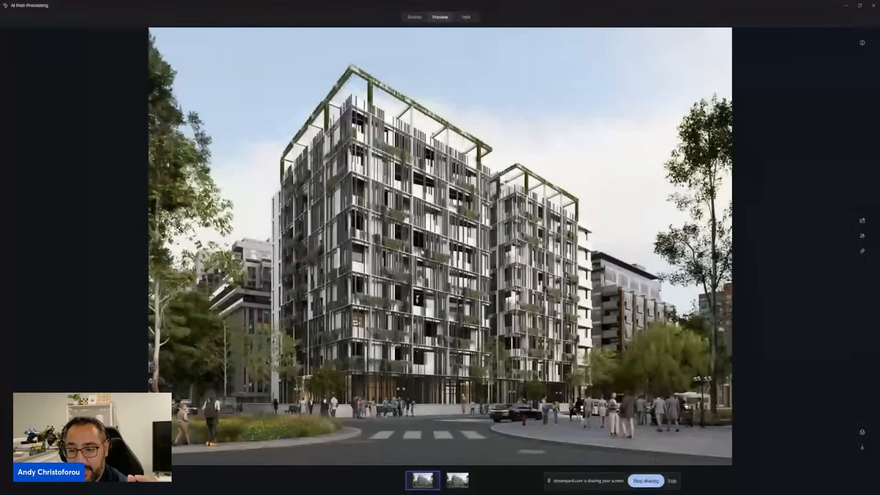
pyautogui.click(457, 478)
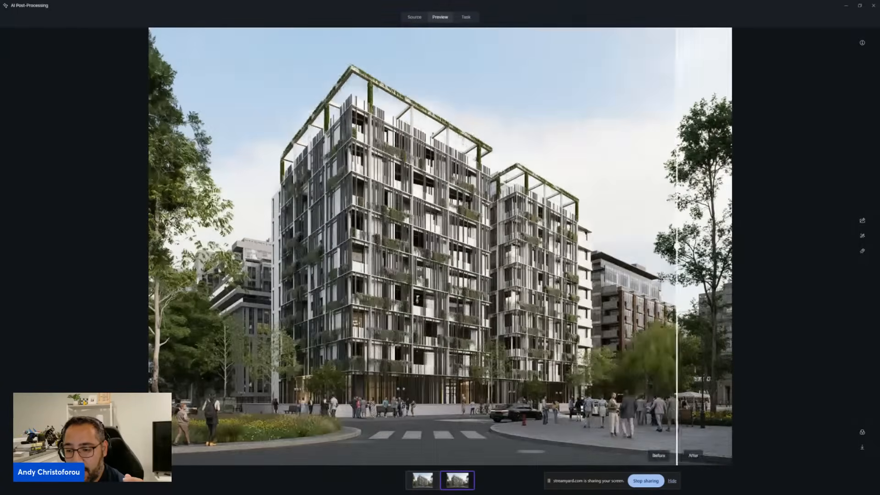
# Step: Set Style Transfer from Reference to style weight 0.2 and structure matching weight 1, then leave AI Post-Processing without running it
pyautogui.click(862, 236)
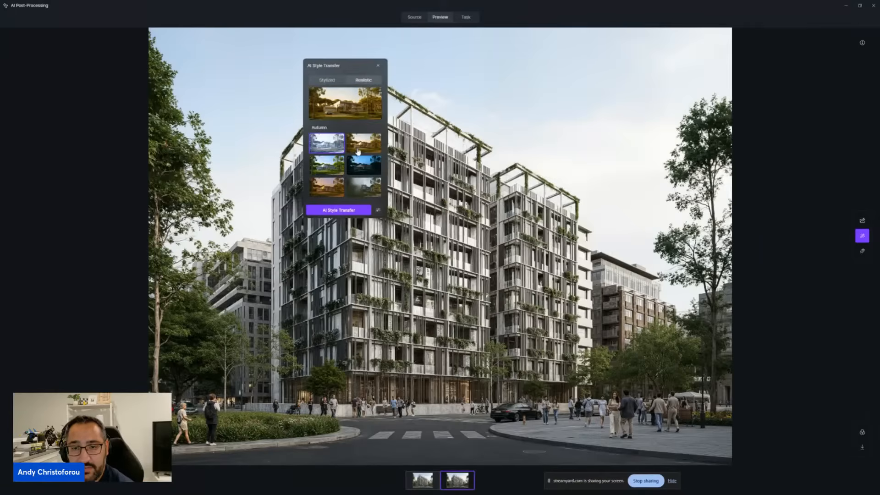
pyautogui.click(369, 195)
pyautogui.click(378, 221)
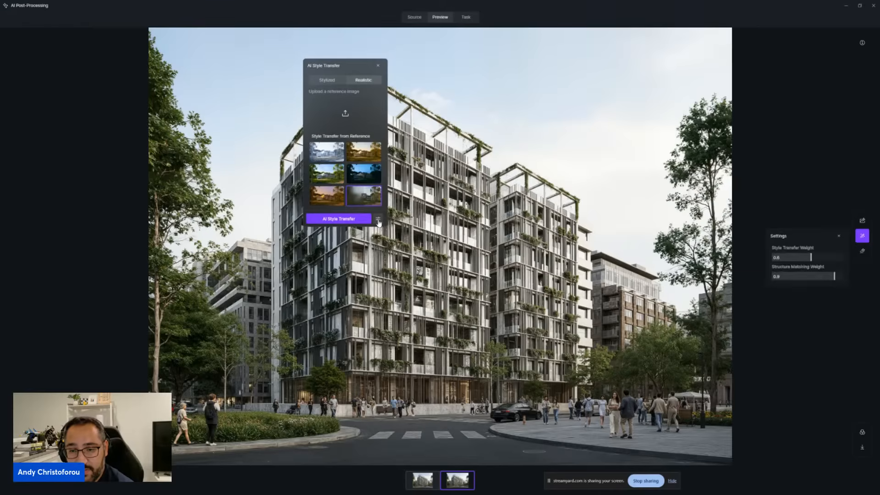
pyautogui.moveTo(794, 260)
pyautogui.mouseDown()
pyautogui.moveTo(817, 258)
pyautogui.moveTo(772, 258)
pyautogui.moveTo(780, 259)
pyautogui.mouseUp()
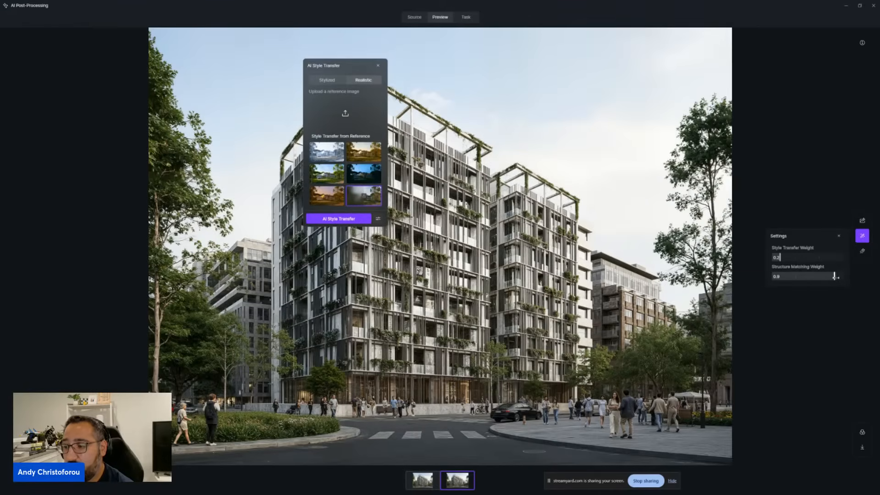
pyautogui.moveTo(837, 278); pyautogui.dragTo(843, 277)
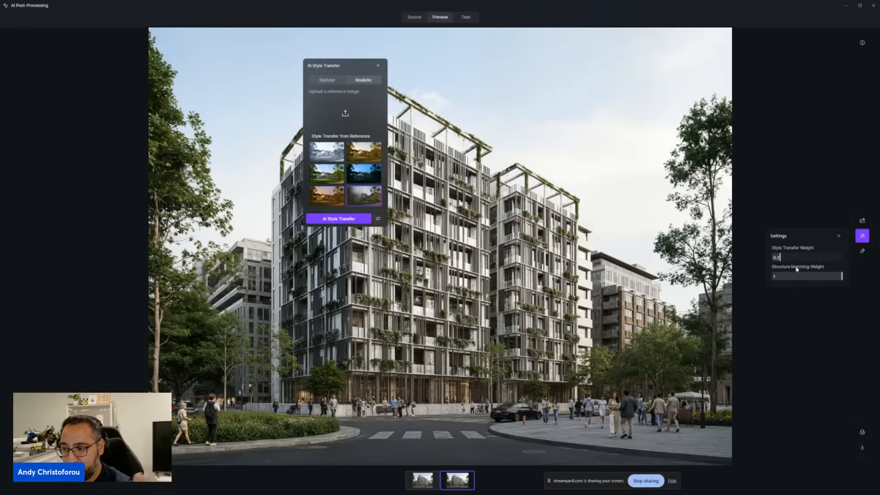
pyautogui.click(377, 66)
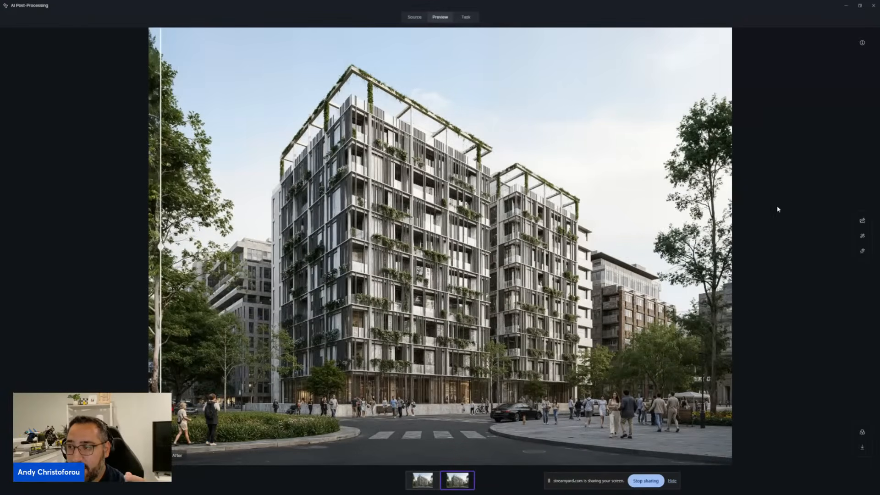
pyautogui.click(846, 5)
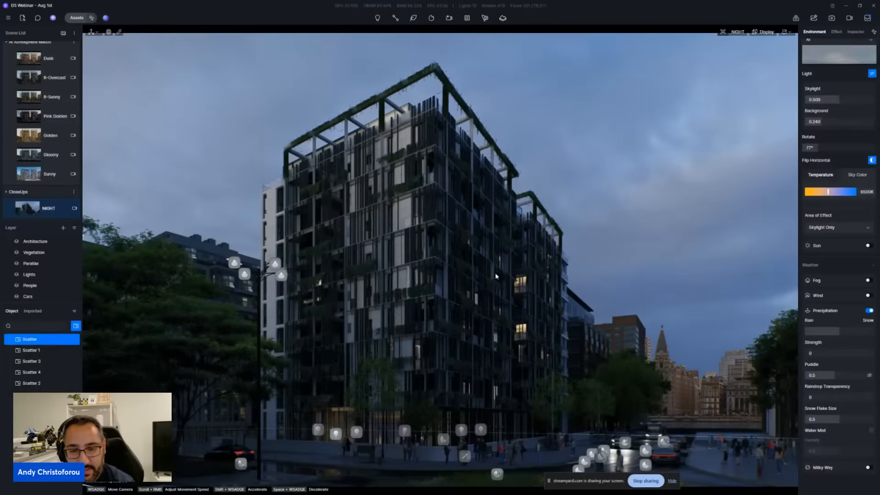
# Step: Move the NIGHT view down to street level and examine the wet road and its puddle reflections
pyautogui.moveTo(497, 277); pyautogui.dragTo(497, 282, button='right')
pyautogui.press('w')
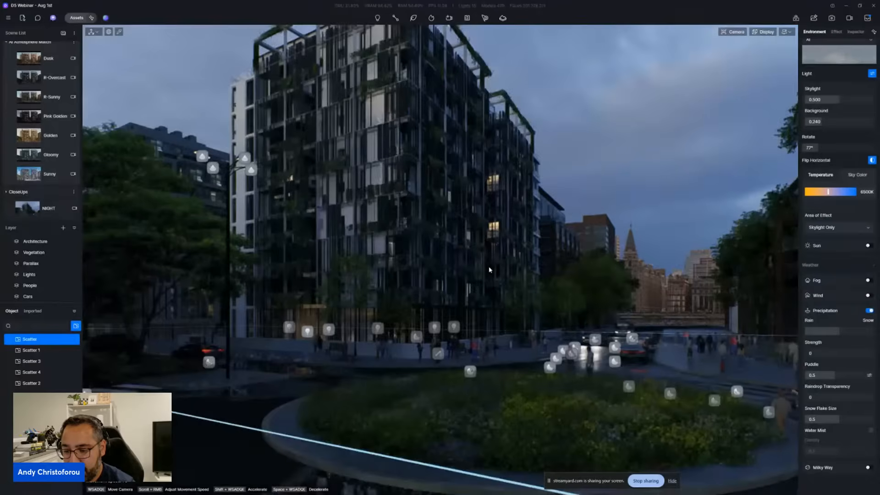
pyautogui.press('w')
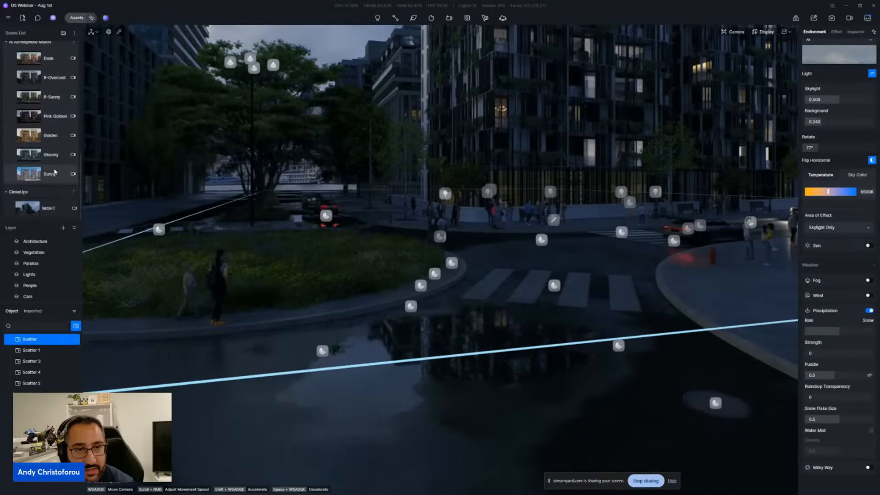
# Step: Switch to Scene 9 in the Day group, frame the street crossing, and turn off Precipitation
pyautogui.scroll(3, 53, 137)
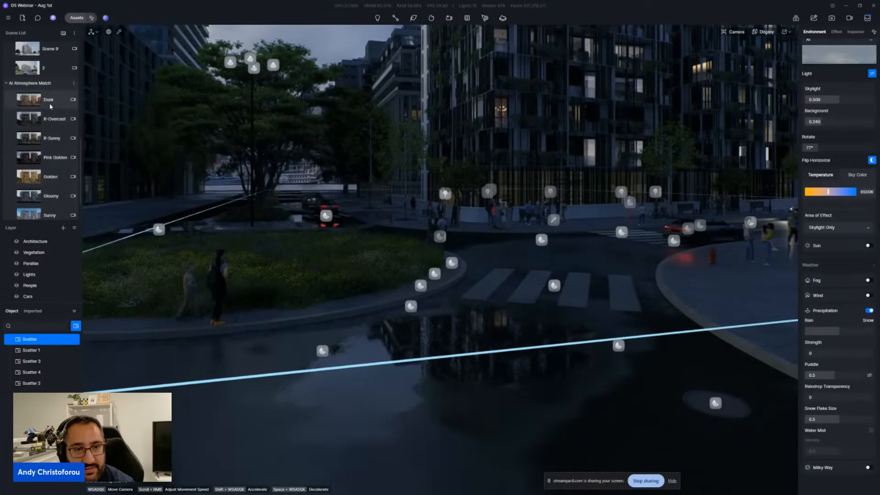
pyautogui.scroll(1, 51, 91)
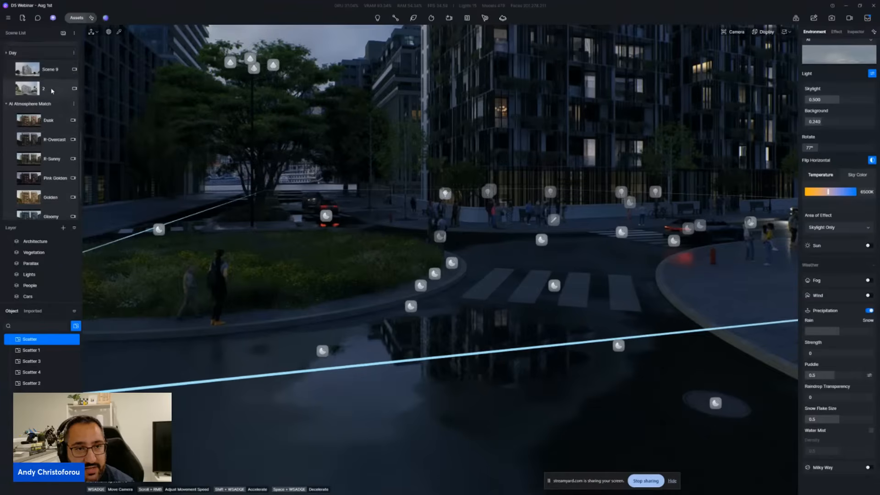
pyautogui.click(54, 72)
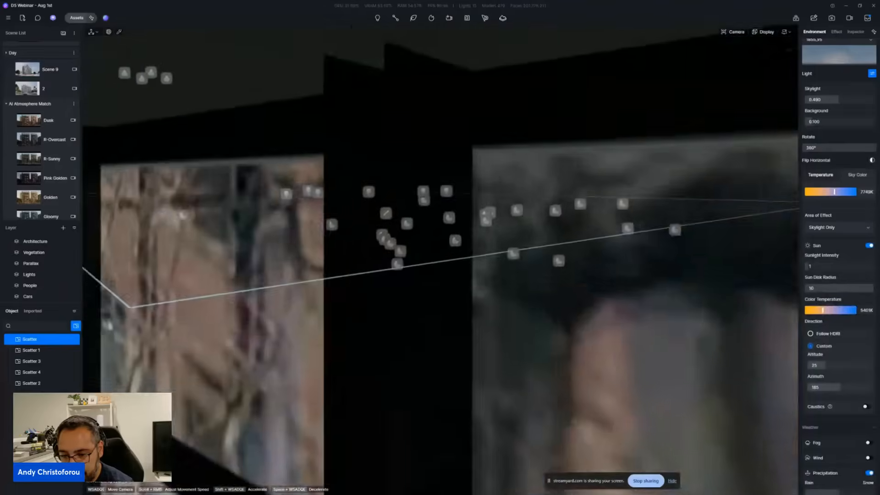
pyautogui.scroll(-3, 847, 343)
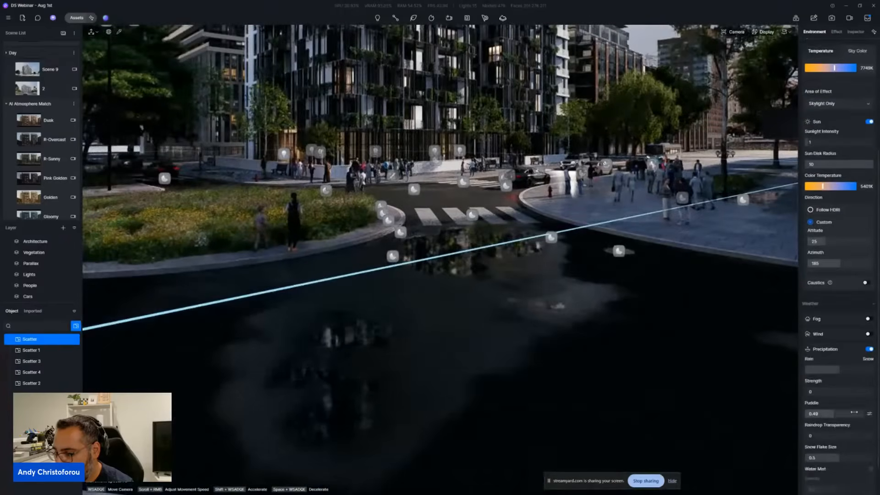
pyautogui.click(870, 350)
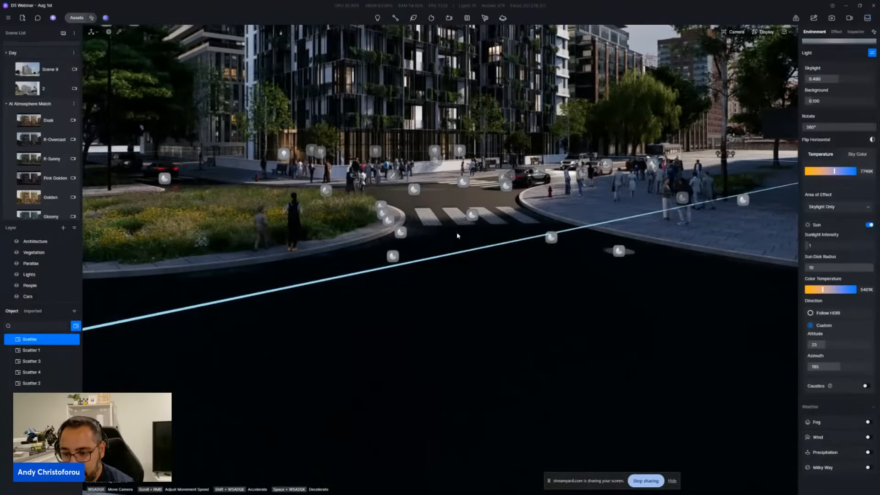
# Step: Inspect the contents of Scatter 1, 3, 4 and 2 to find the one covering the road
pyautogui.scroll(-3, 499, 322)
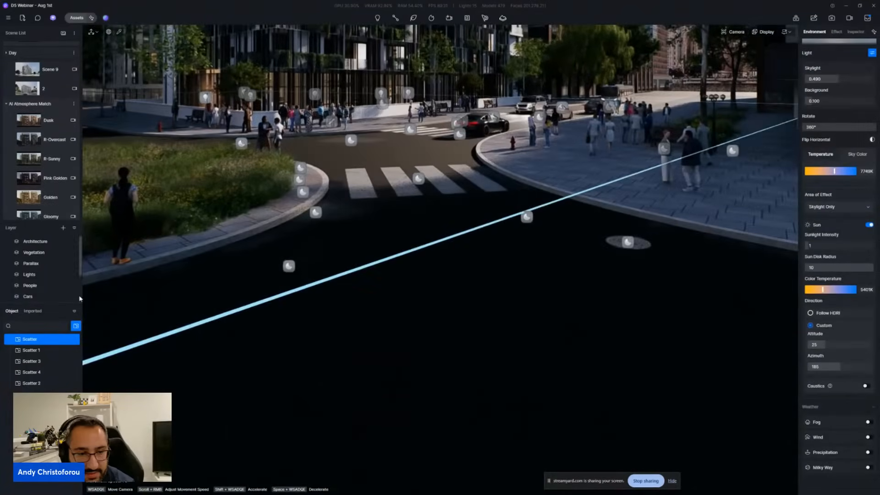
pyautogui.click(46, 351)
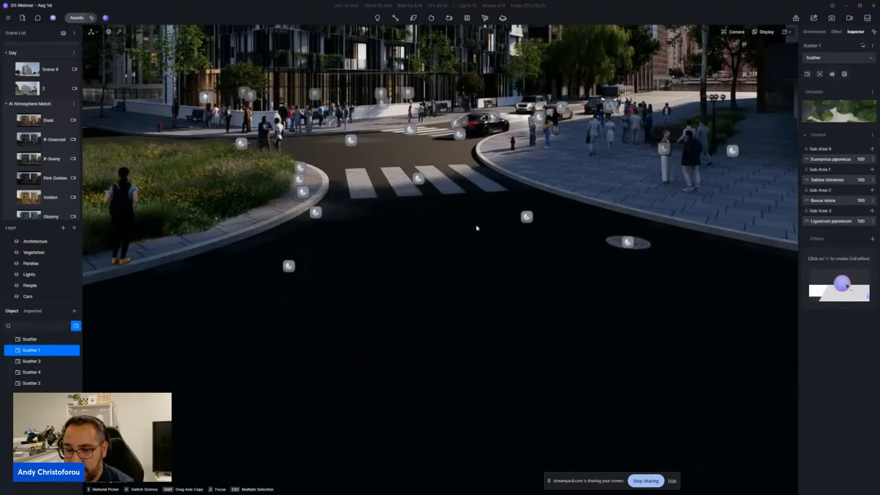
pyautogui.click(33, 362)
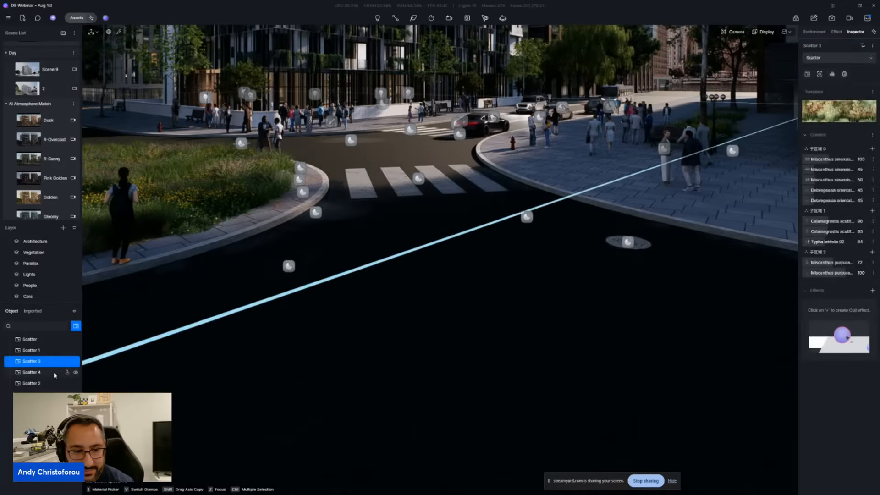
pyautogui.click(33, 372)
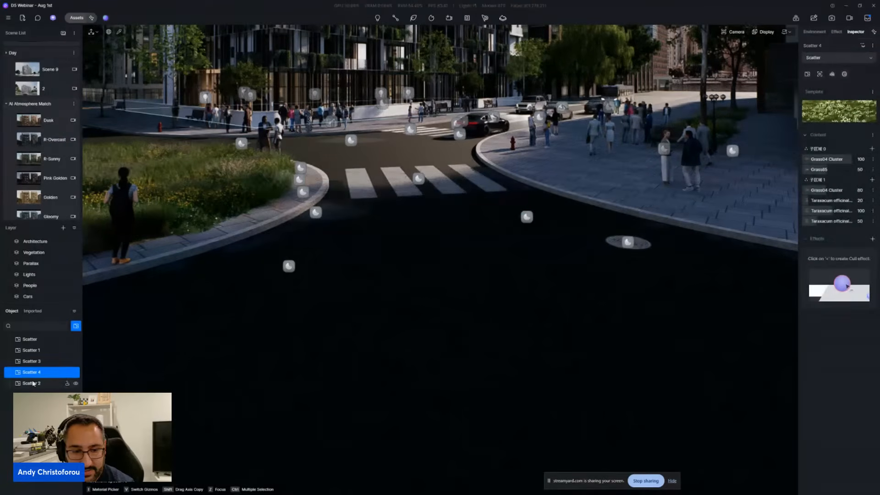
pyautogui.click(32, 388)
pyautogui.moveTo(542, 303); pyautogui.dragTo(508, 378, button='right')
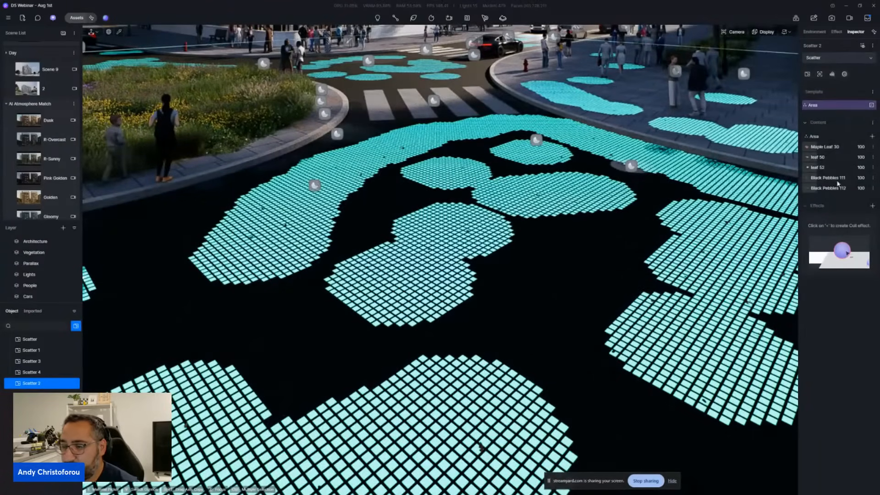
# Step: Select Scatter 4 and examine the small leaves and pebbles on the road surface
pyautogui.click(33, 371)
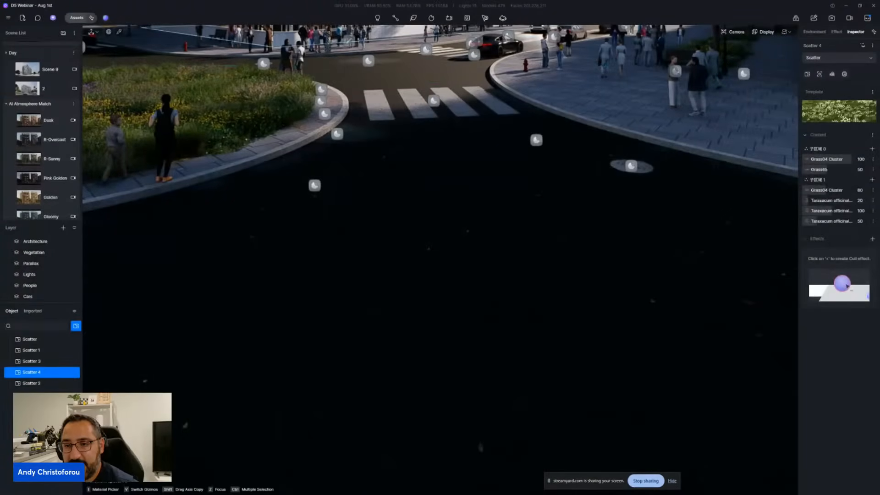
pyautogui.moveTo(633, 287); pyautogui.dragTo(616, 246, button='right')
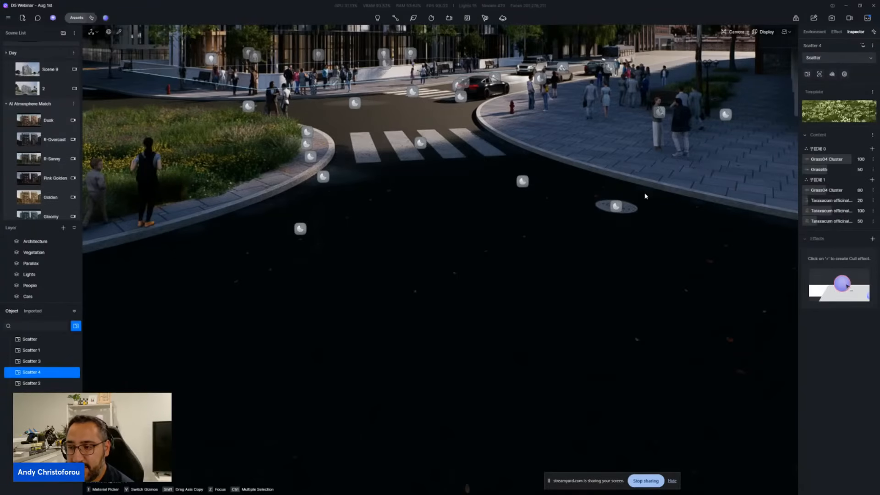
pyautogui.moveTo(645, 196); pyautogui.dragTo(538, 265, button='middle')
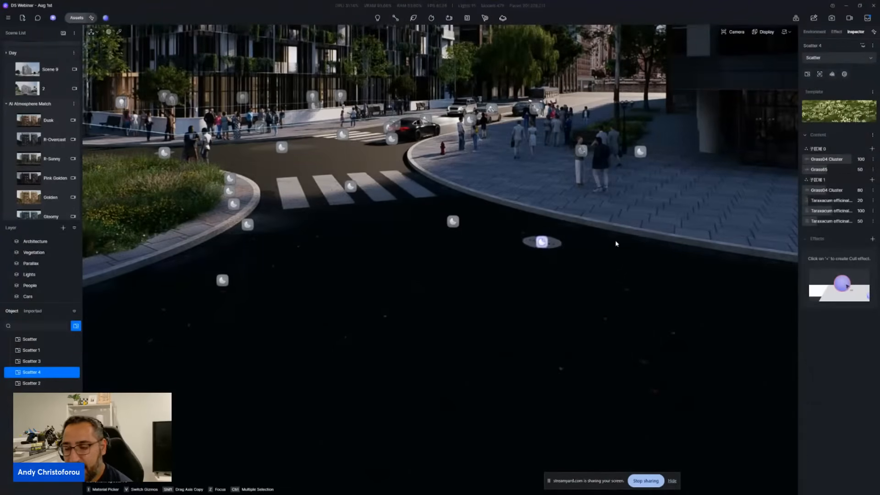
# Step: Examine the scattered details on the road around the pedestrian crossing, and save the project
pyautogui.moveTo(518, 228); pyautogui.dragTo(509, 169, button='right')
pyautogui.press('w')
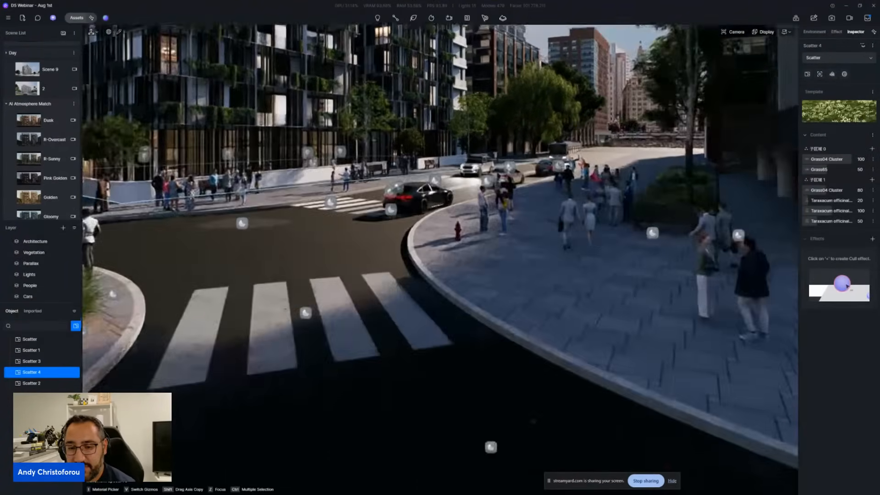
pyautogui.moveTo(602, 254); pyautogui.dragTo(602, 320, button='right')
pyautogui.press('s')
pyautogui.moveTo(650, 298); pyautogui.dragTo(598, 292, button='right')
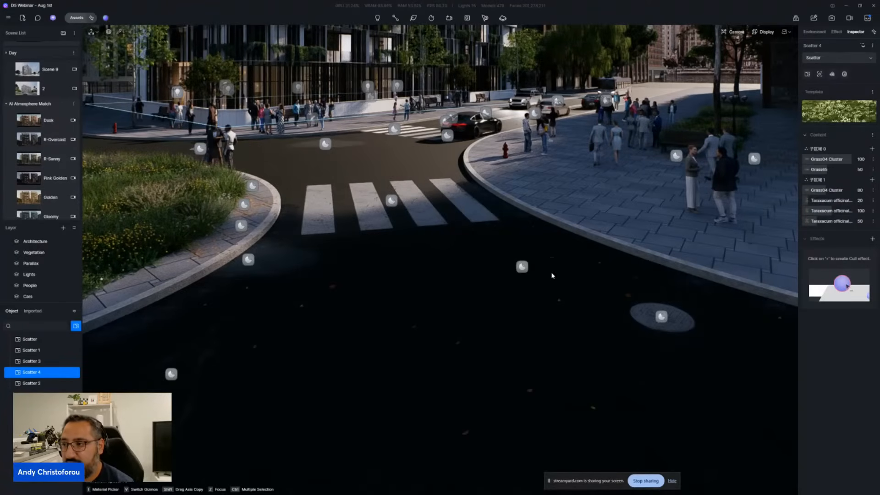
pyautogui.hotkey('ctrl', 's')
# Step: Select the asphalt decal on the road in front of the crossing and the road material beside it to inspect their settings
pyautogui.moveTo(532, 279); pyautogui.dragTo(507, 311, button='right')
pyautogui.press('e')
pyautogui.click(551, 299)
pyautogui.click(433, 289)
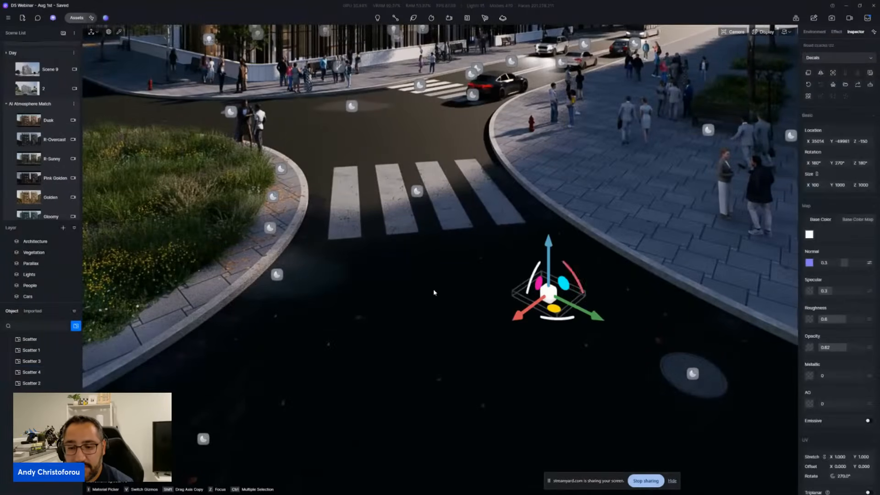
pyautogui.scroll(3, 445, 275)
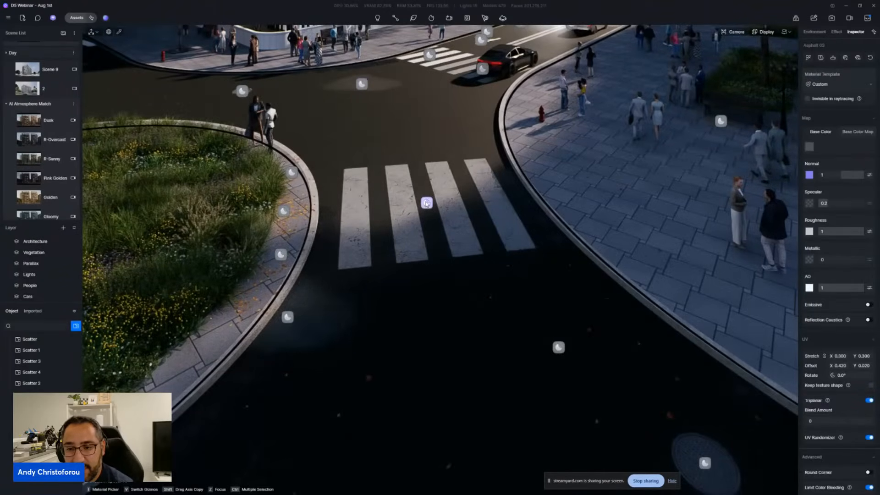
# Step: Set the opacity of the nearest pedestrian crossing decal to 1, and lower it again to fade the white stripes
pyautogui.click(426, 204)
pyautogui.moveTo(456, 229); pyautogui.dragTo(461, 190)
pyautogui.click(825, 347)
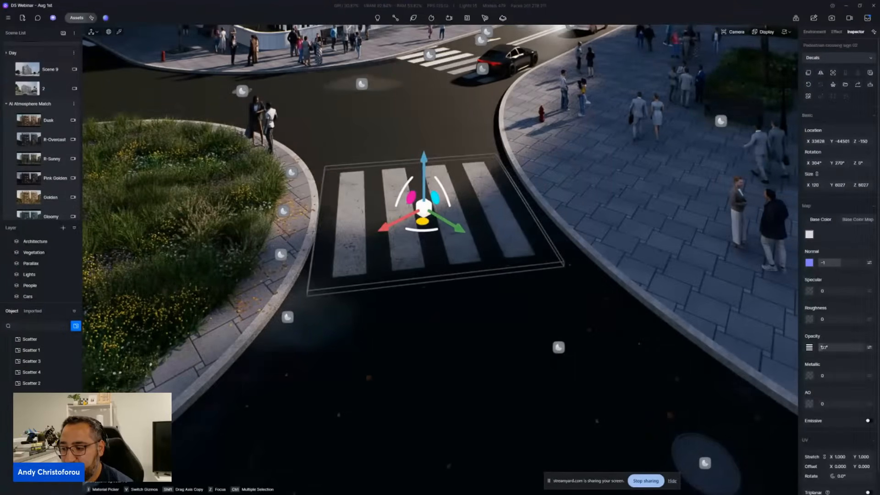
pyautogui.write('1')
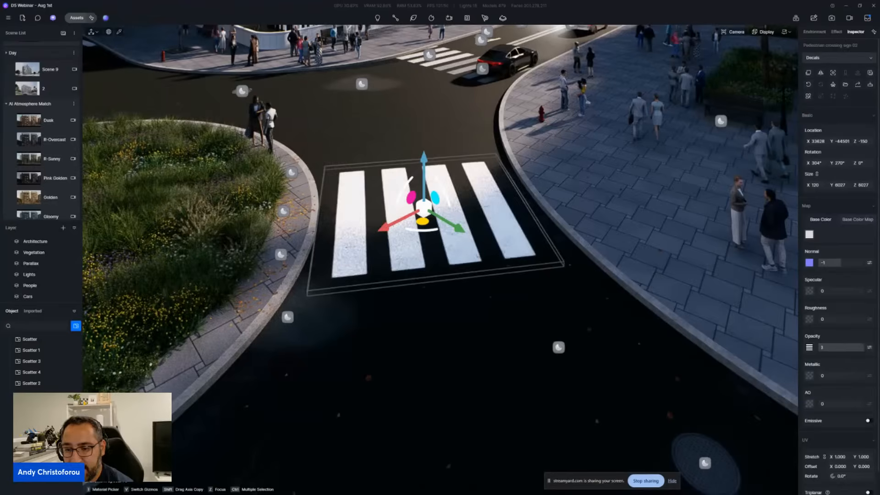
pyautogui.moveTo(845, 349); pyautogui.dragTo(825, 350)
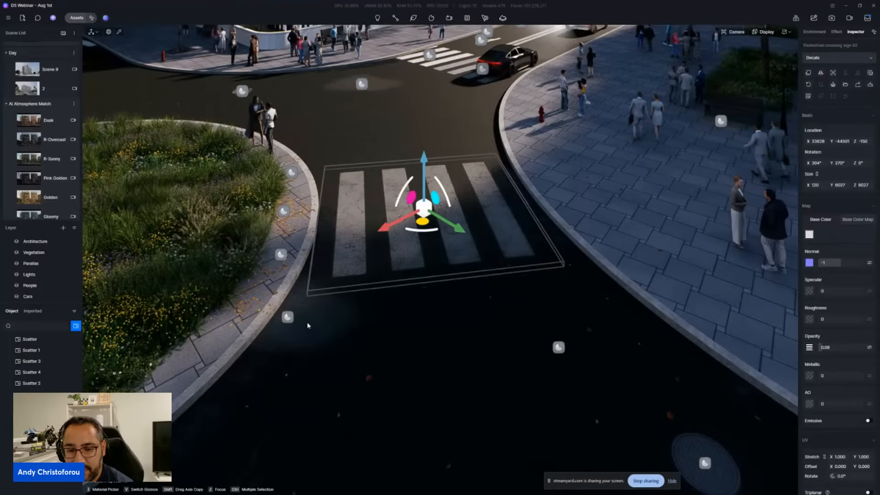
# Step: Inspect the settings of the far pedestrian crossing decal and the asphalt stain decal in the middle of the intersection
pyautogui.click(432, 55)
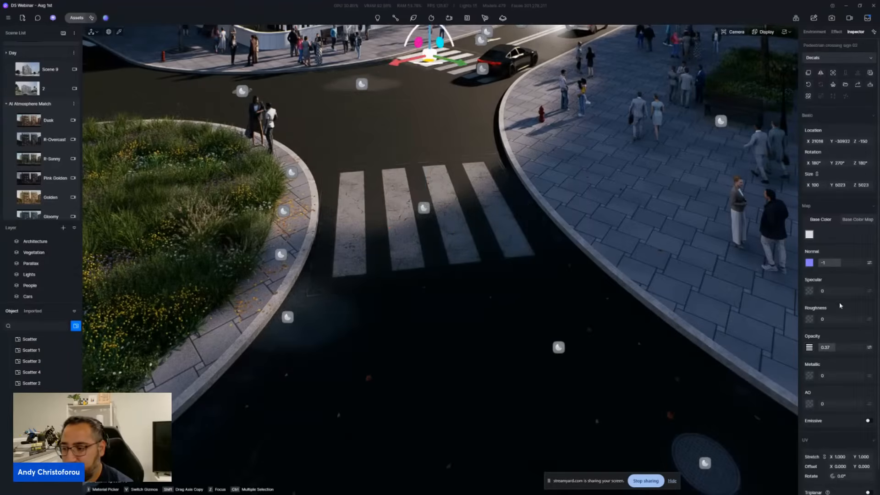
pyautogui.click(362, 83)
pyautogui.moveTo(550, 275); pyautogui.dragTo(527, 233, button='right')
pyautogui.press('w')
# Step: Hide and show the Decals layer to compare the road surface with and without its decals
pyautogui.scroll(-2, 53, 264)
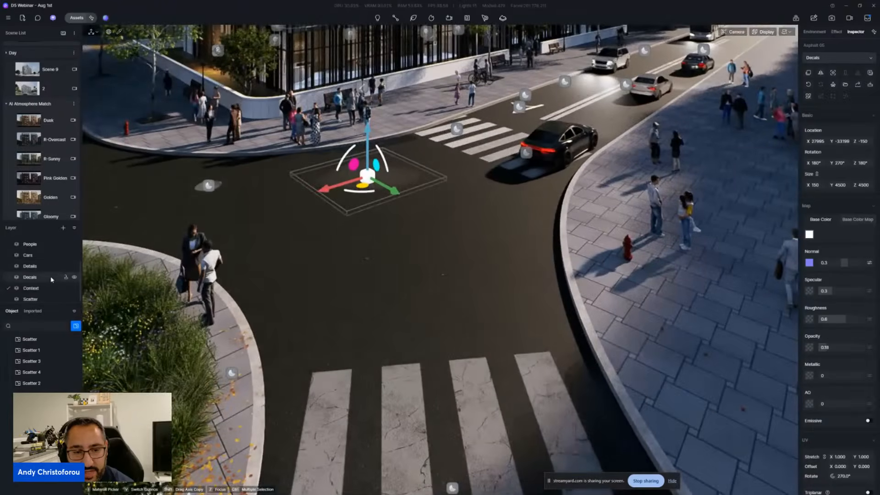
pyautogui.click(74, 277)
pyautogui.click(74, 277)
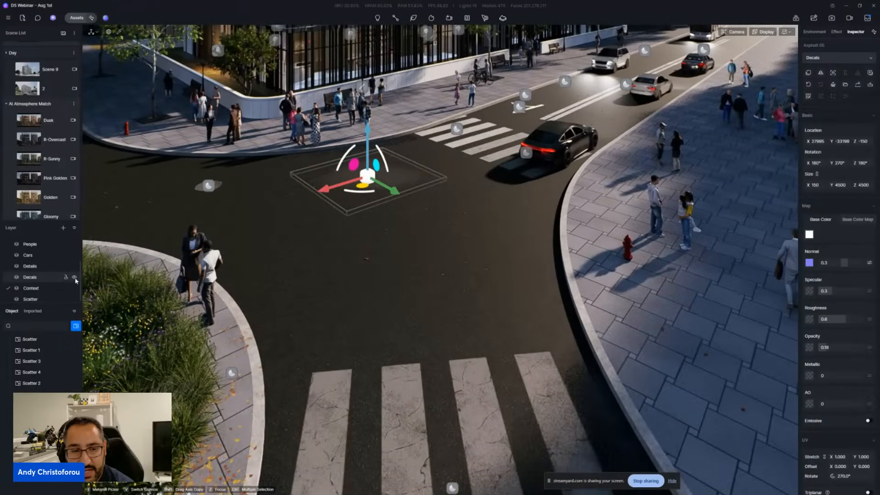
pyautogui.click(74, 276)
pyautogui.scroll(5, 136, 300)
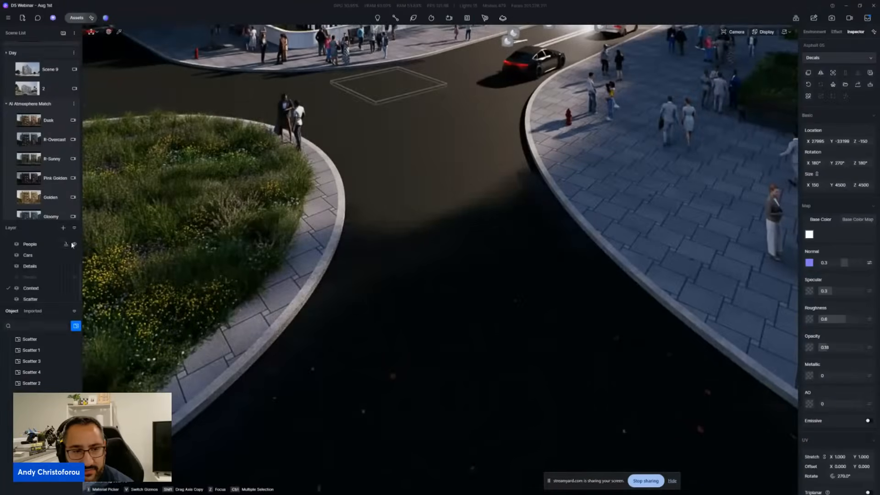
pyautogui.click(74, 277)
pyautogui.moveTo(505, 255); pyautogui.dragTo(459, 243, button='right')
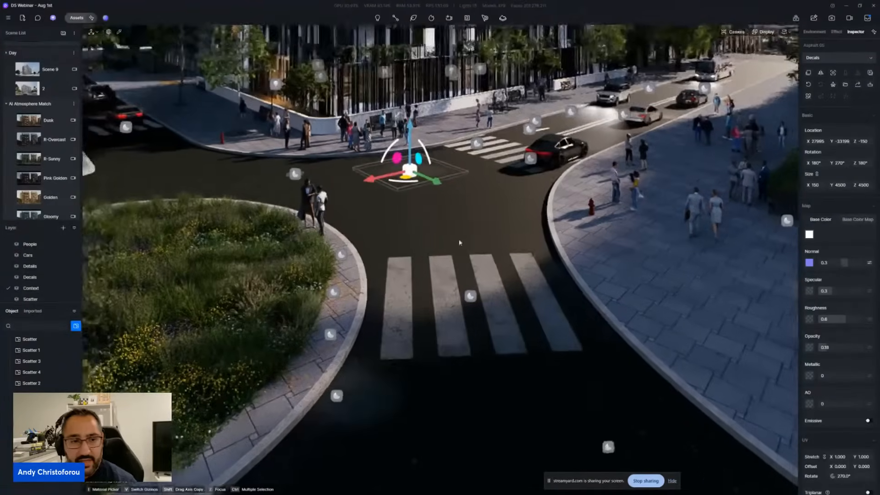
# Step: Open the AI Post-Processing task history and bring up the processed image of the Start task
pyautogui.click(812, 18)
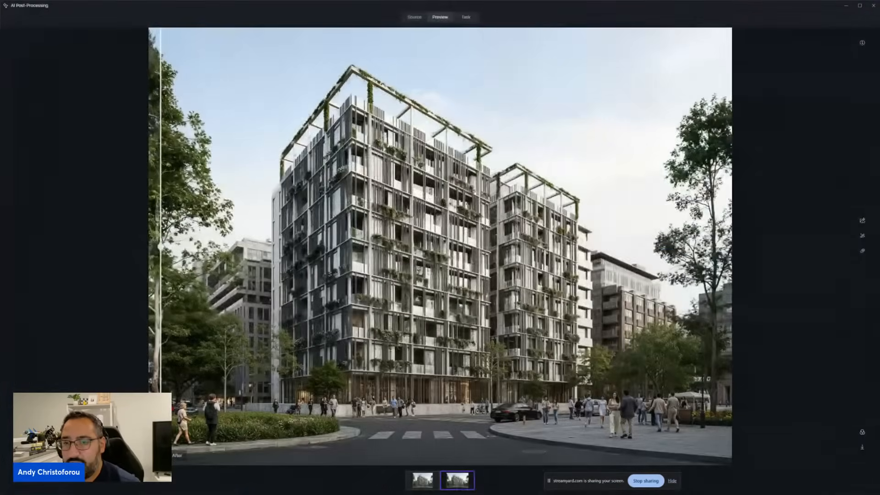
pyautogui.click(465, 17)
pyautogui.scroll(-3, 167, 253)
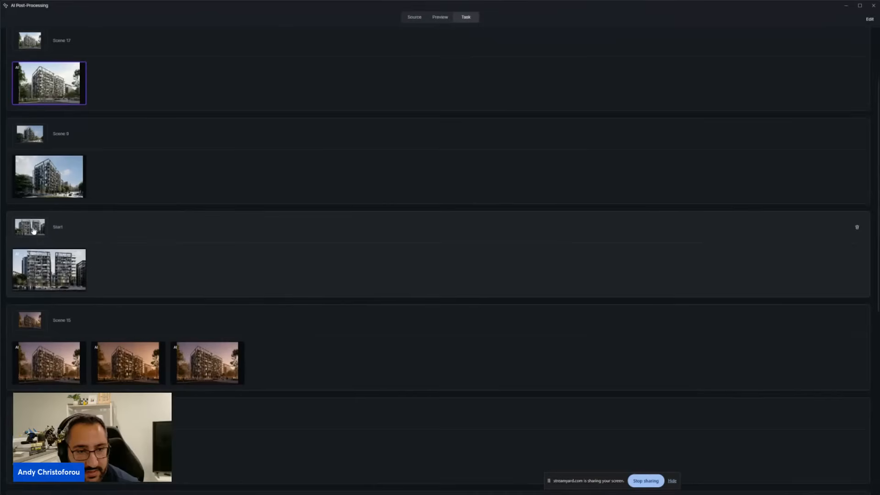
pyautogui.click(33, 231)
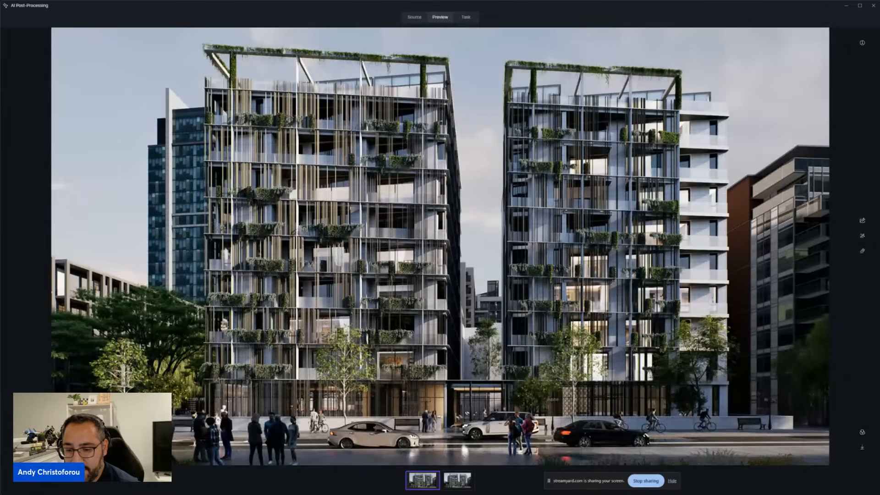
pyautogui.click(458, 480)
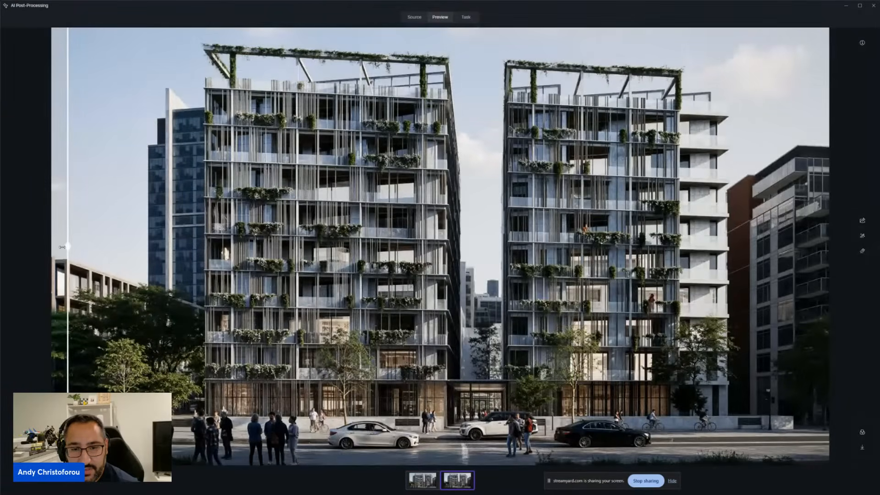
# Step: Compare the before and after versions of the Start image up close, checking the street level, facade screens and balcony planting
pyautogui.moveTo(62, 247); pyautogui.dragTo(186, 247)
pyautogui.scroll(5, 85, 259)
pyautogui.scroll(-5, 138, 205)
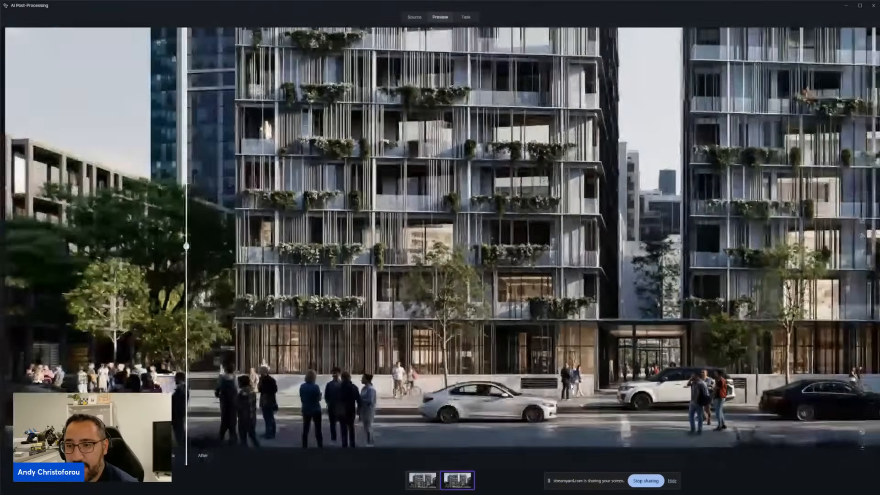
pyautogui.scroll(7, 138, 205)
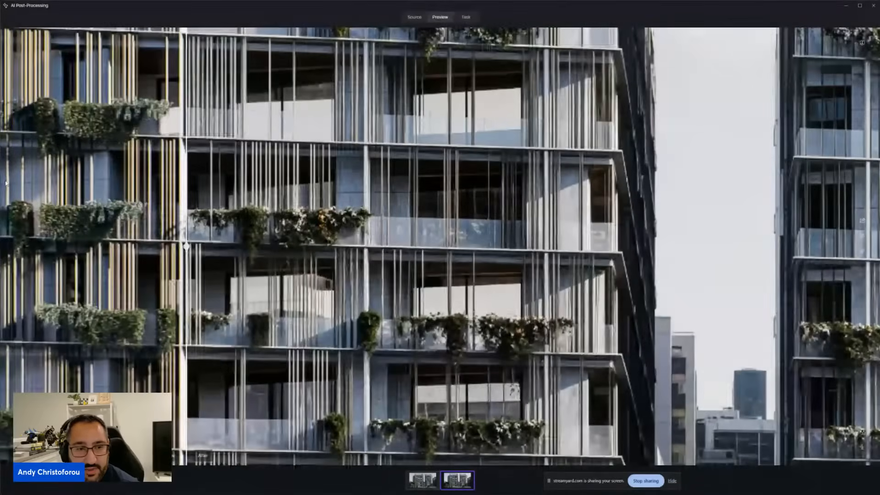
pyautogui.scroll(-5, 122, 223)
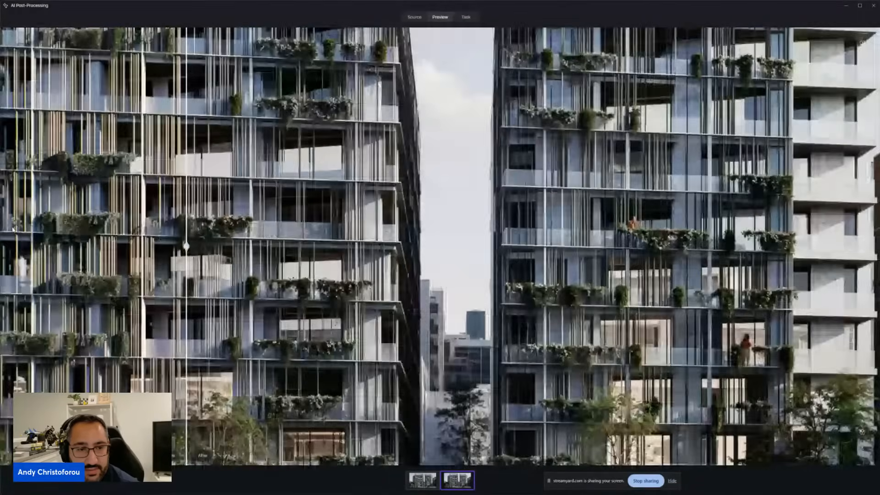
pyautogui.scroll(-3, 14, 231)
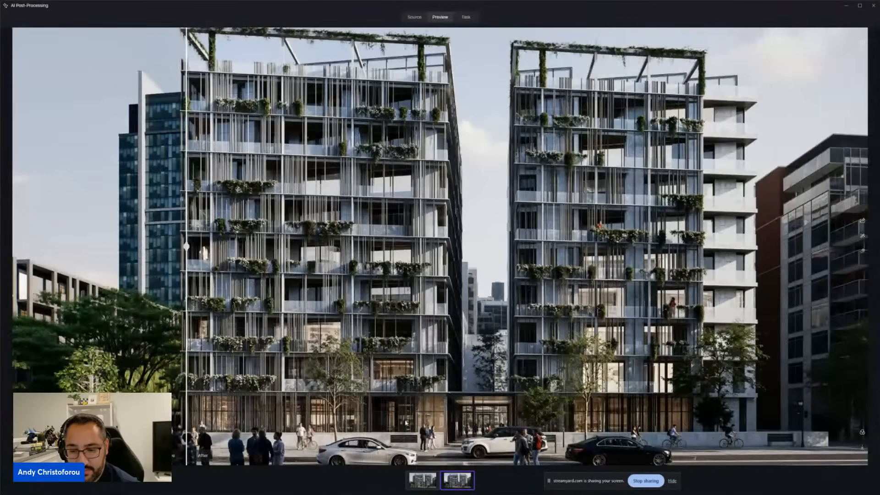
pyautogui.scroll(5, 425, 294)
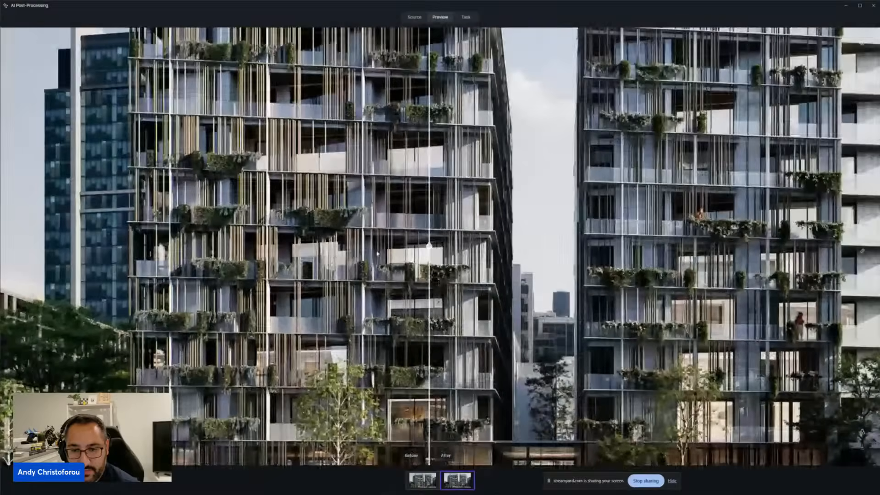
pyautogui.scroll(-5, 367, 313)
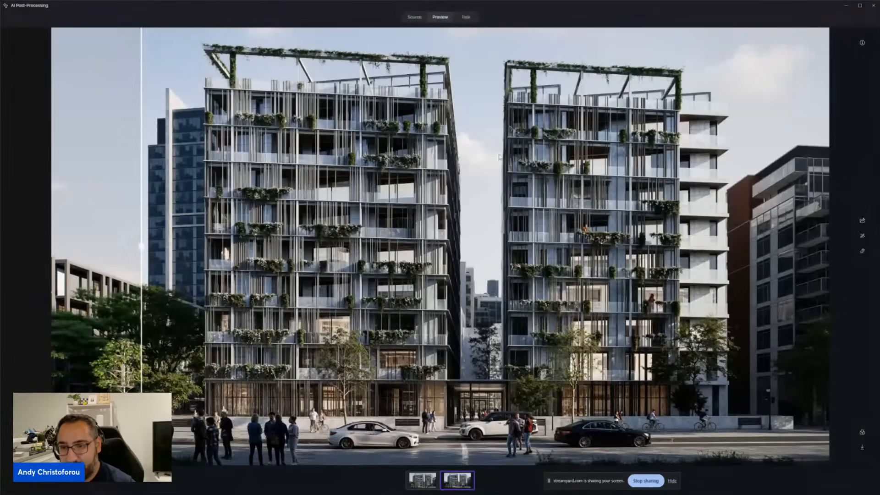
# Step: Compare the Scene 9 AI result with its original render, and close AI Post-Processing
pyautogui.click(466, 17)
pyautogui.click(31, 237)
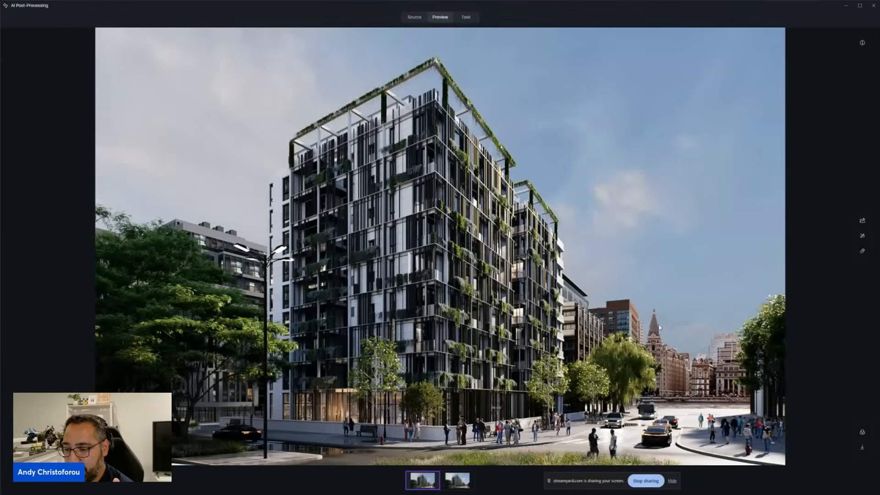
pyautogui.click(459, 479)
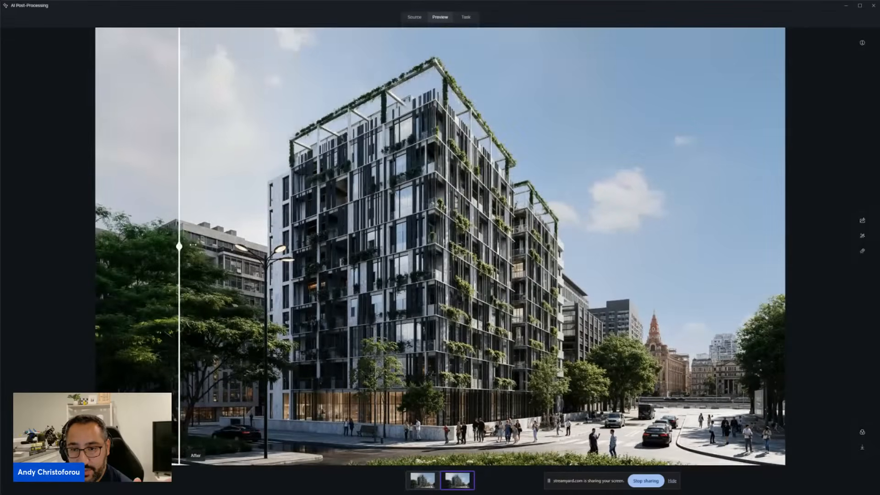
pyautogui.moveTo(181, 247); pyautogui.dragTo(96, 362)
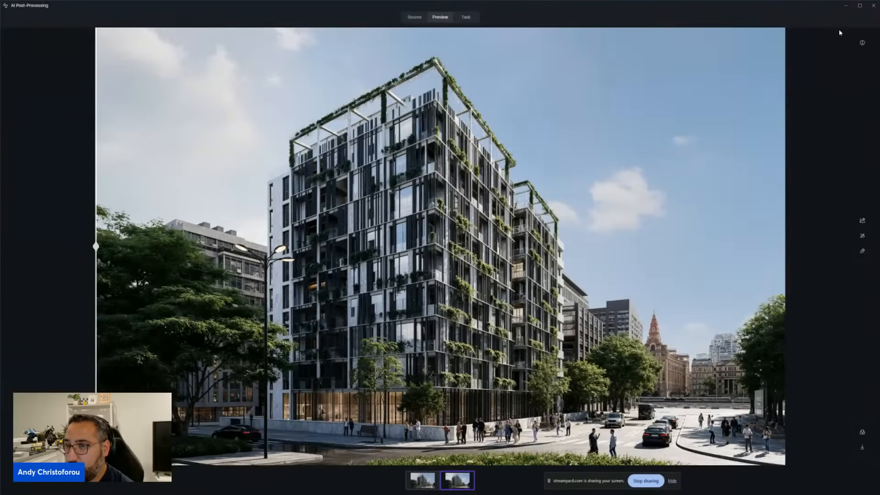
pyautogui.click(869, 9)
# Step: View the Start 00, Details 02 and Parallax 03 scenes of the Walkthrough group to compare the early build-up stages
pyautogui.moveTo(321, 181); pyautogui.dragTo(321, 160, button='right')
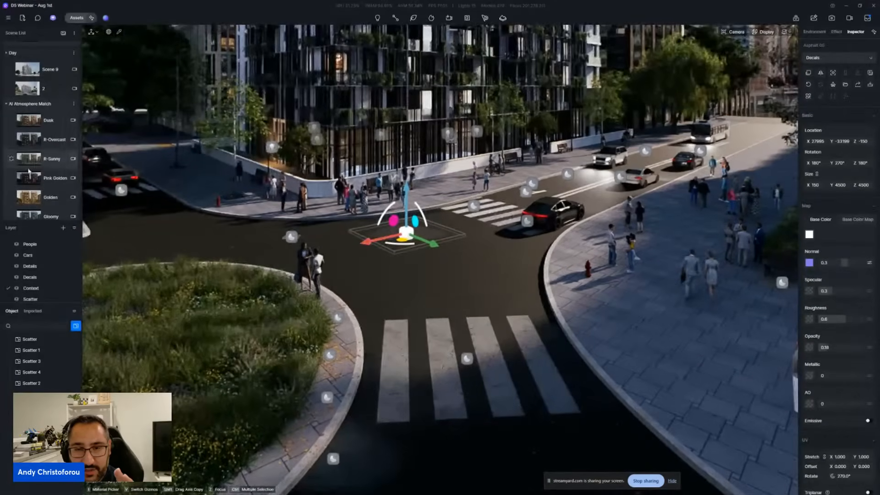
pyautogui.scroll(3, 321, 161)
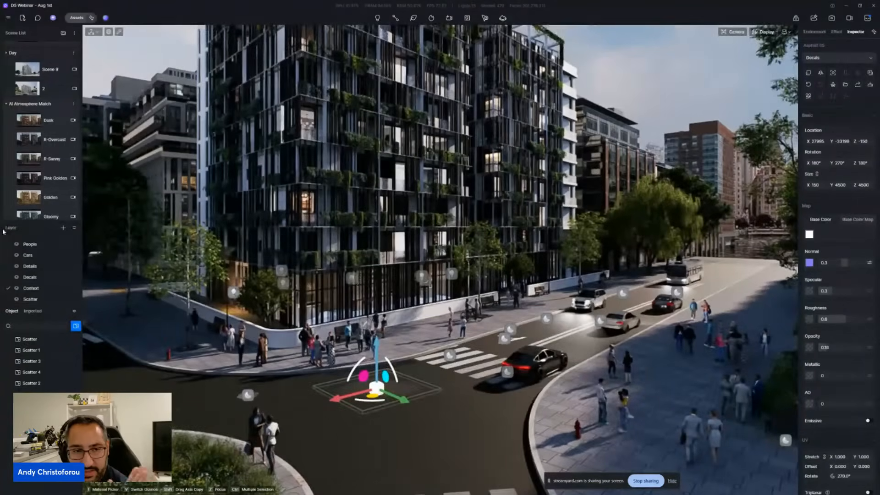
pyautogui.scroll(5, 42, 163)
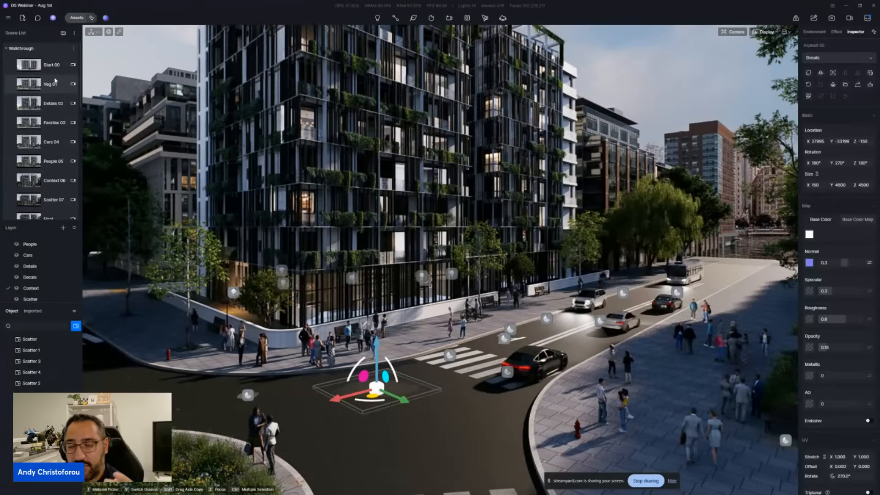
pyautogui.click(51, 65)
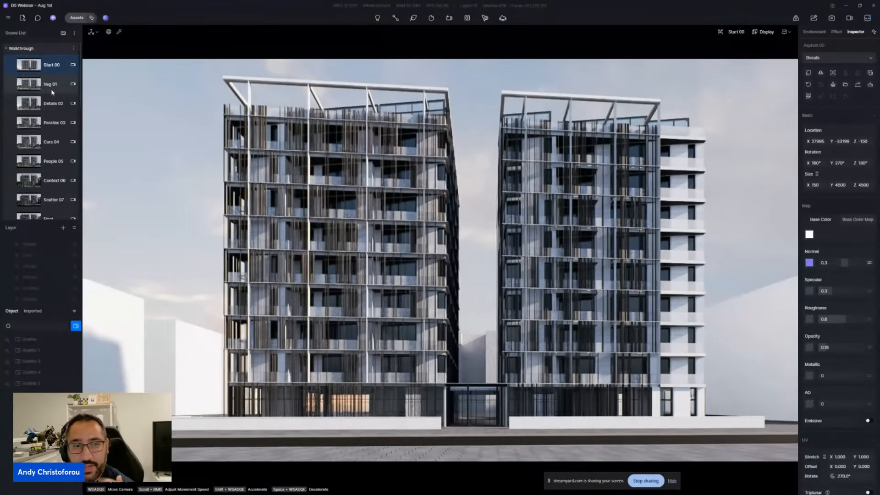
pyautogui.click(53, 102)
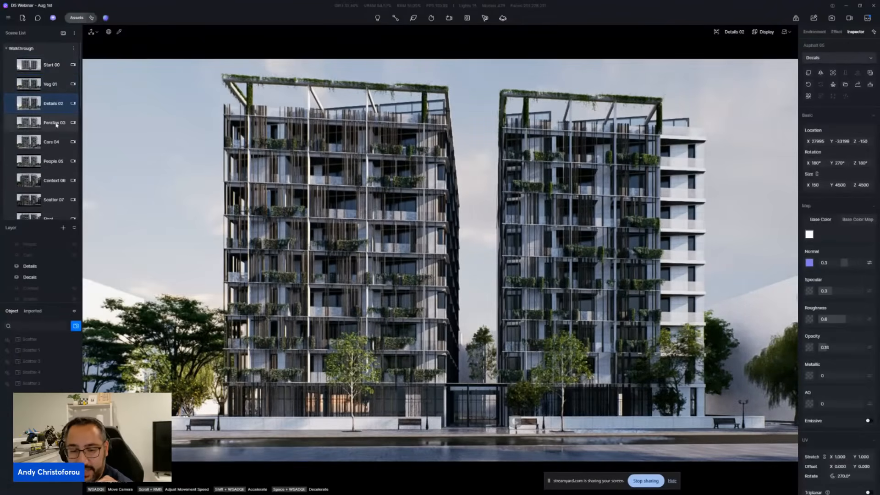
pyautogui.click(54, 122)
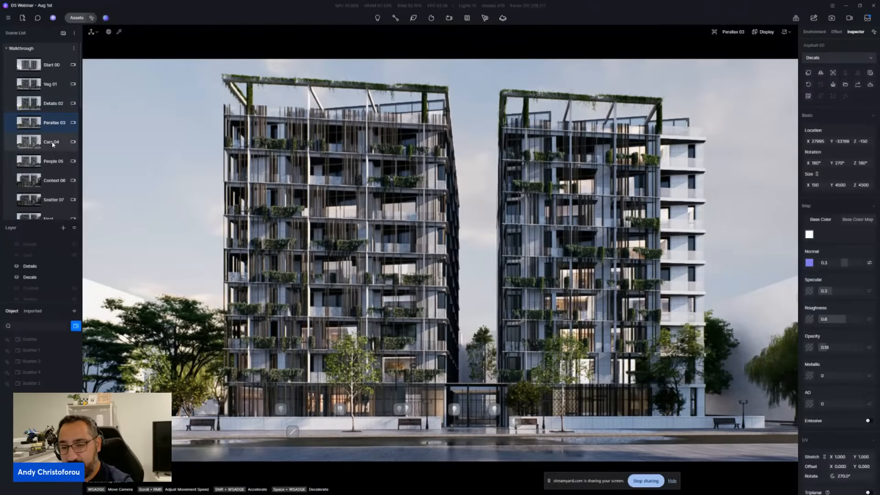
# Step: View the Walkthrough scenes Cars 04, People 05, Context 06, Scatter 07 and Final in order to compare the added layers
pyautogui.click(53, 143)
pyautogui.click(55, 161)
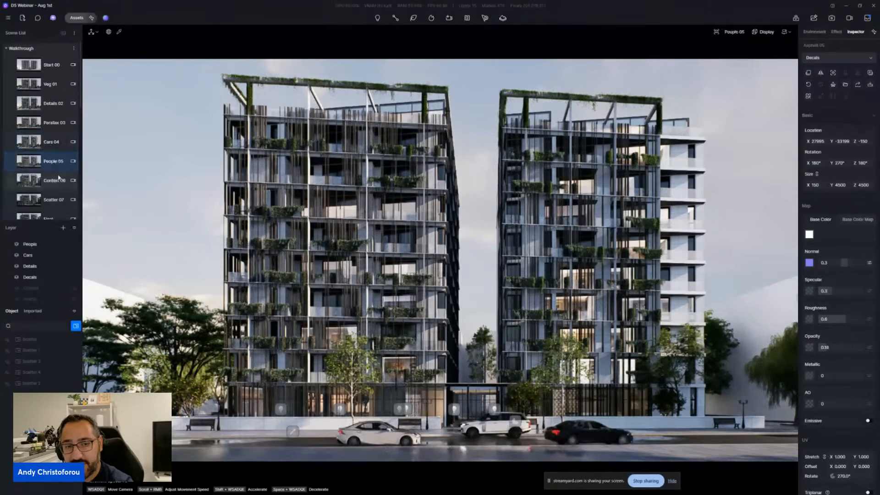
pyautogui.click(57, 179)
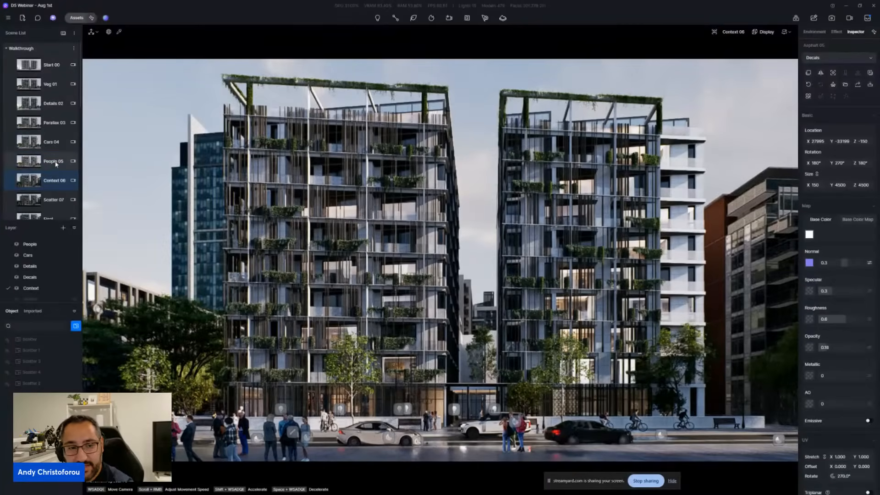
pyautogui.click(53, 200)
pyautogui.scroll(-1, 53, 183)
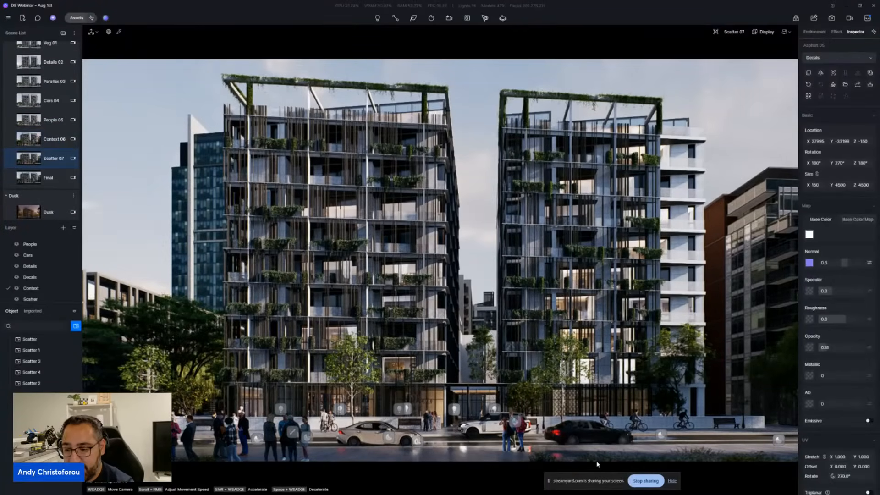
pyautogui.click(52, 180)
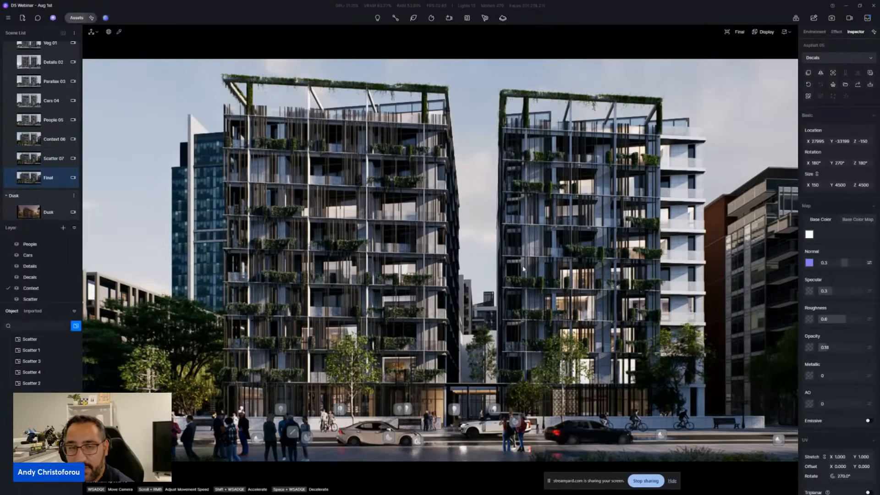
# Step: Switch to the StreamYard studio to read through the viewers' comments, and return to D5 Render's Final scene
pyautogui.scroll(-1, 75, 178)
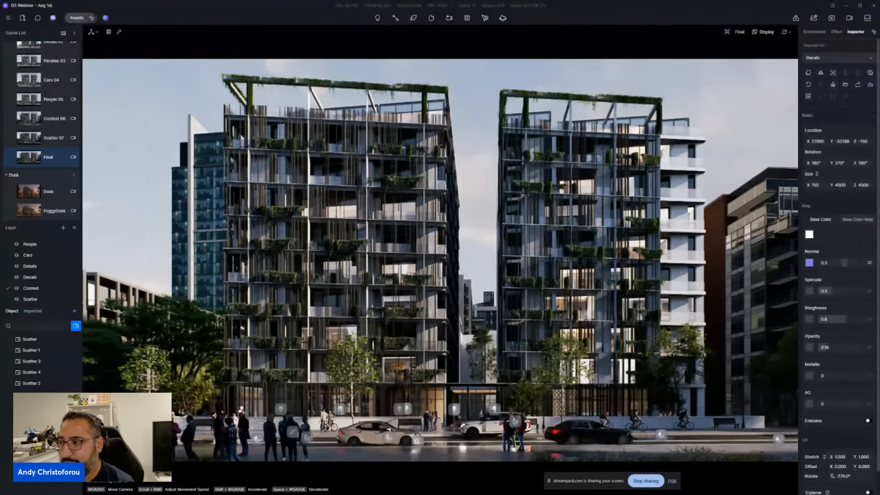
pyautogui.click(847, 7)
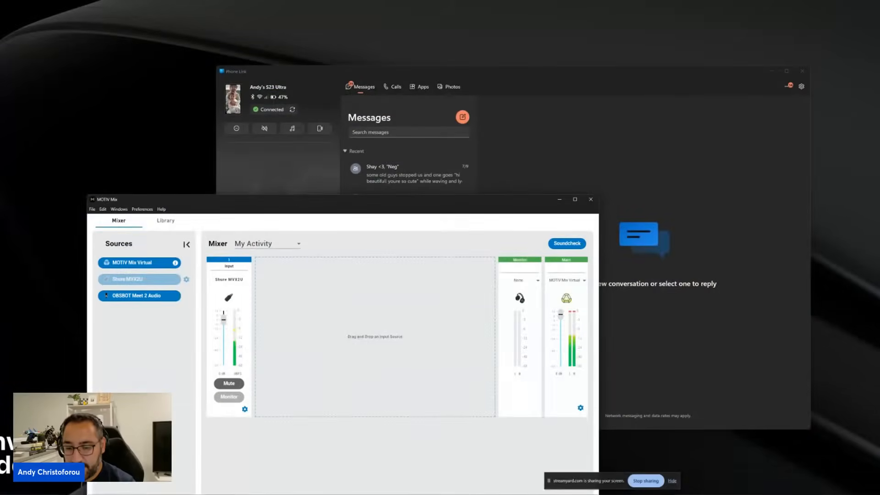
pyautogui.moveTo(443, 488)
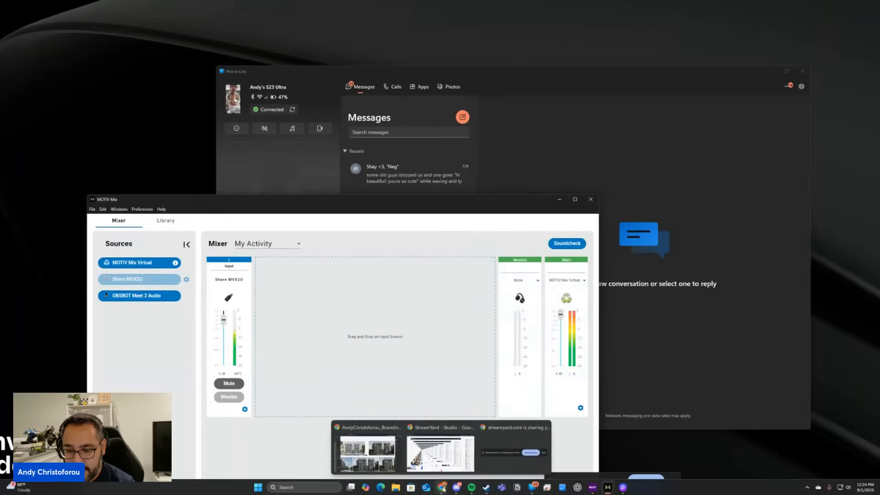
pyautogui.click(440, 453)
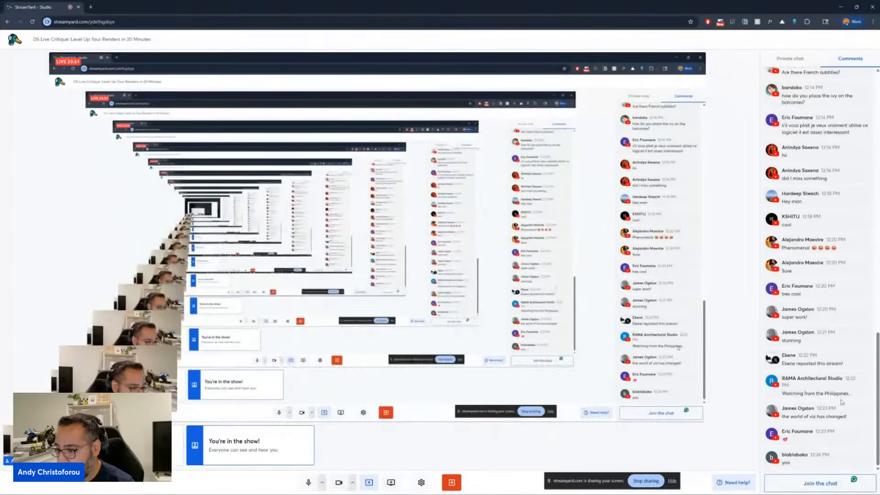
pyautogui.scroll(4, 832, 320)
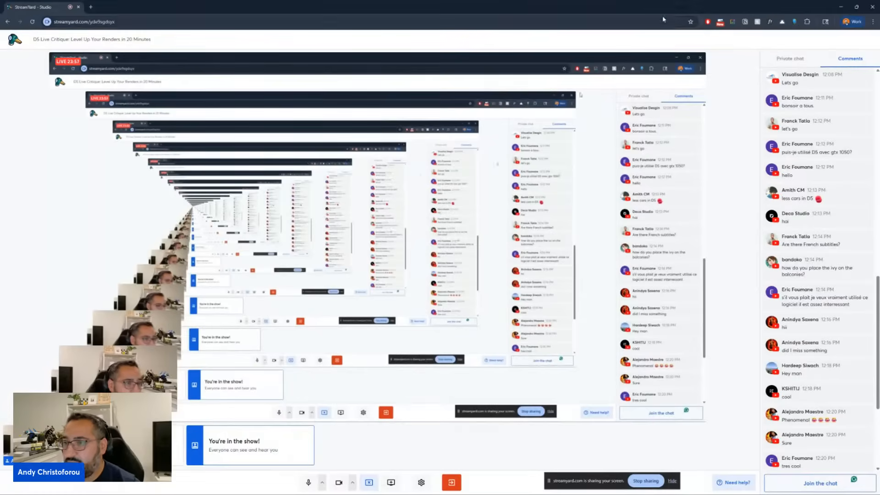
pyautogui.press('super+Down')
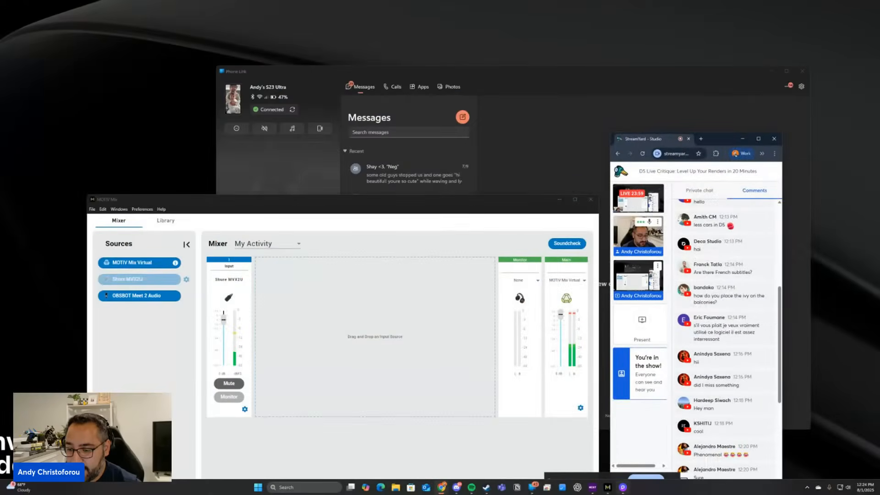
pyautogui.click(623, 487)
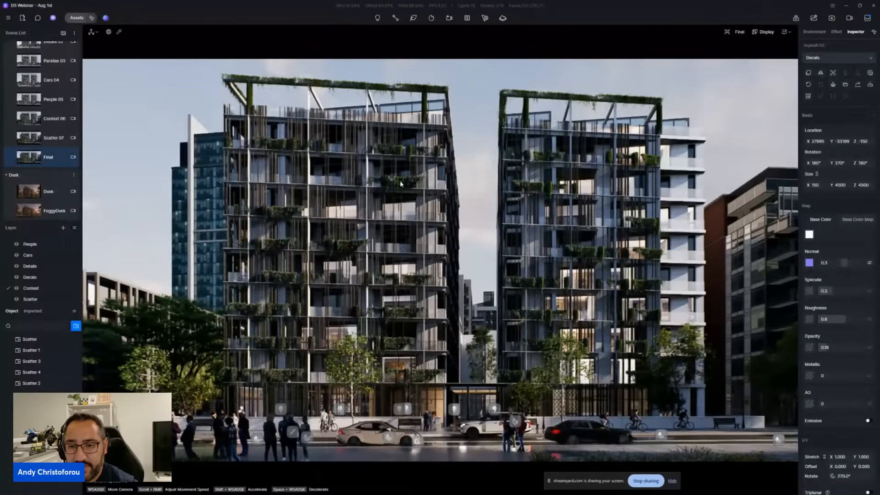
# Step: Select the balcony vegetation group, unfilter the object list to include all object types, and show the available path types
pyautogui.click(401, 184)
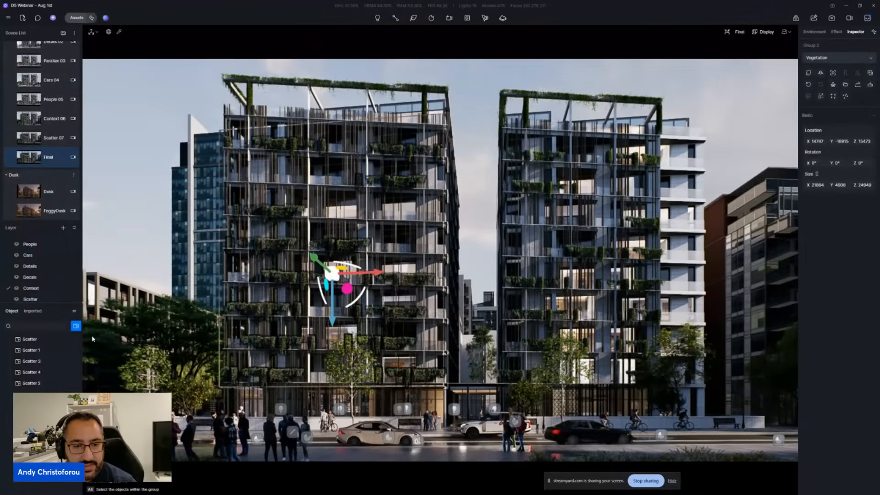
pyautogui.click(75, 325)
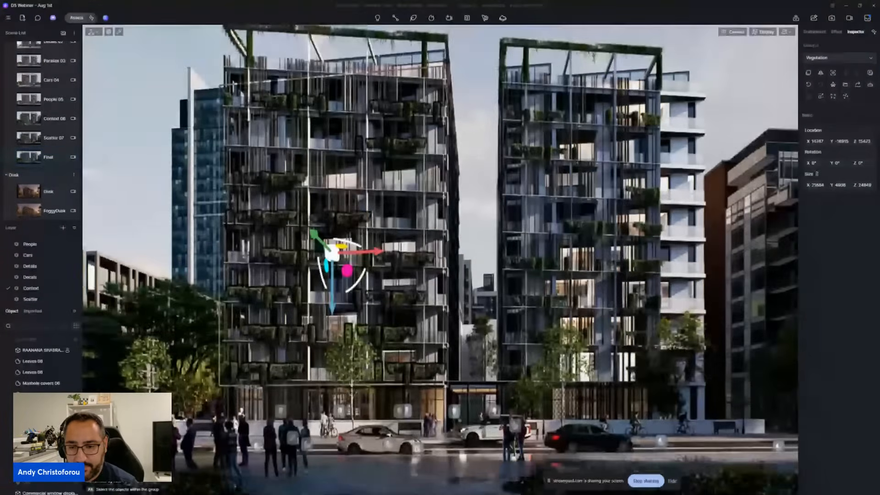
pyautogui.scroll(-5, 327, 283)
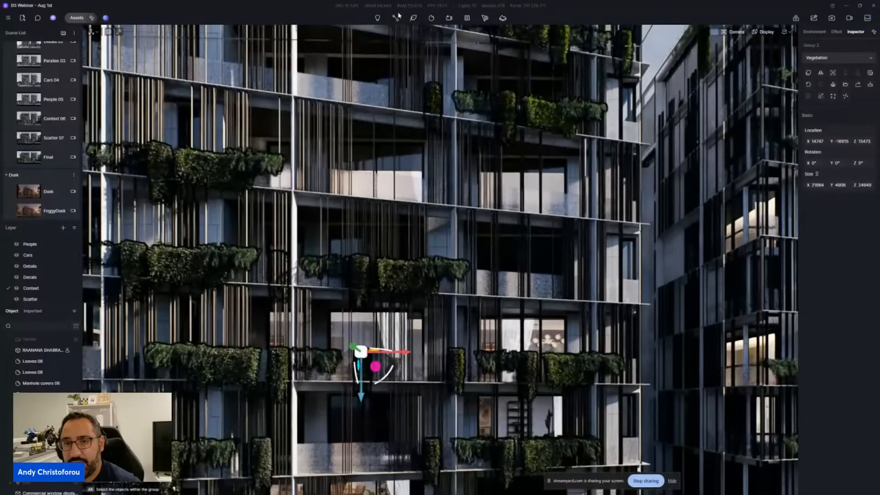
pyautogui.click(395, 18)
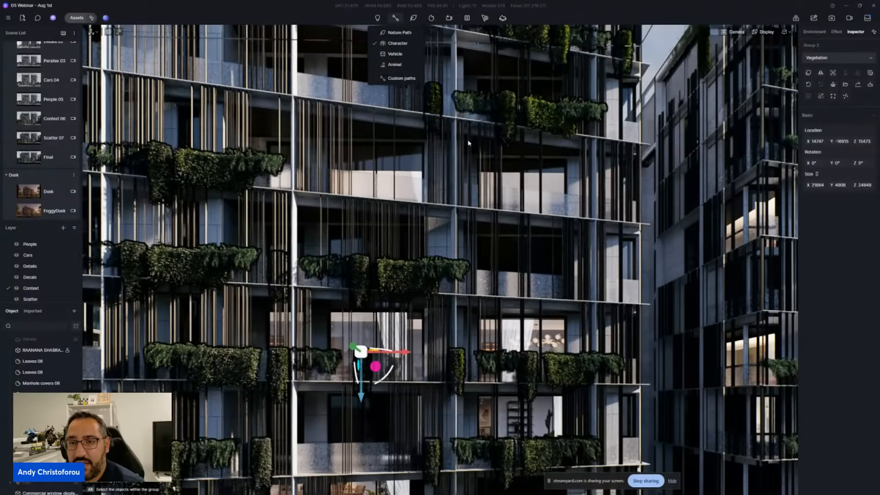
pyautogui.scroll(5, 389, 266)
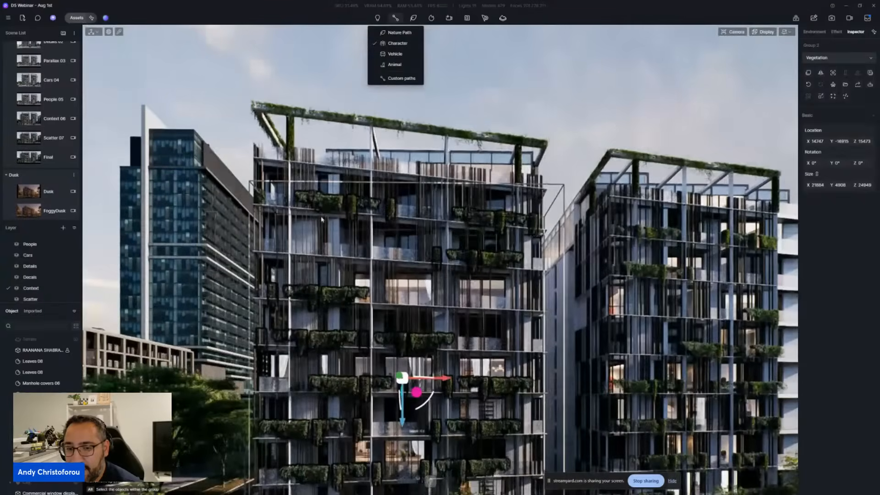
# Step: Select the climbing plant on the rooftop frame and the balcony vegetation group in turn, examining how the greenery is placed
pyautogui.click(513, 142)
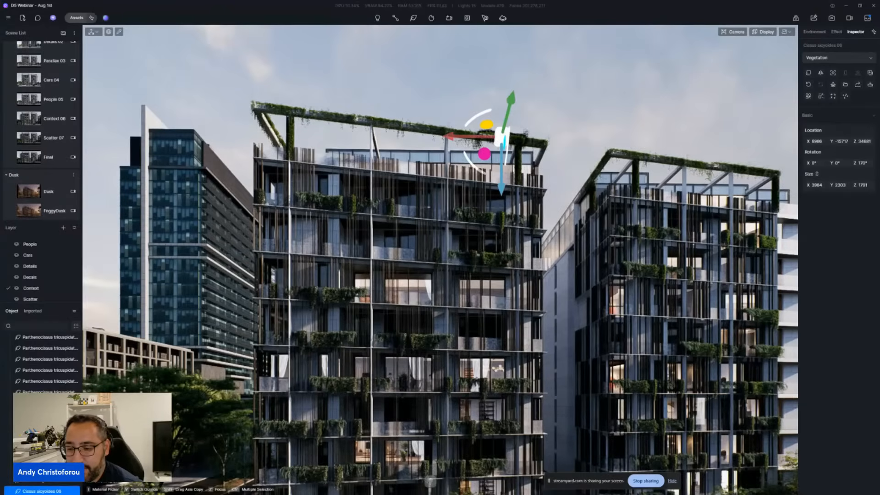
pyautogui.moveTo(435, 263); pyautogui.dragTo(483, 293, button='right')
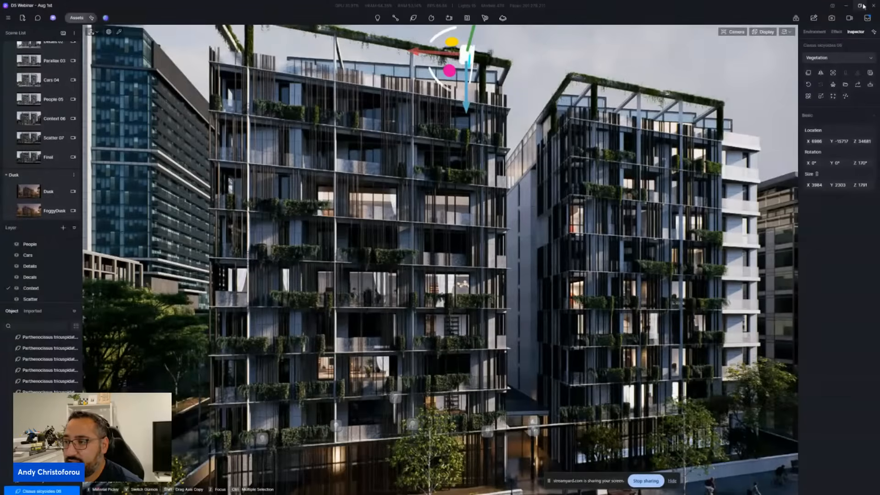
pyautogui.moveTo(608, 198); pyautogui.dragTo(631, 224, button='right')
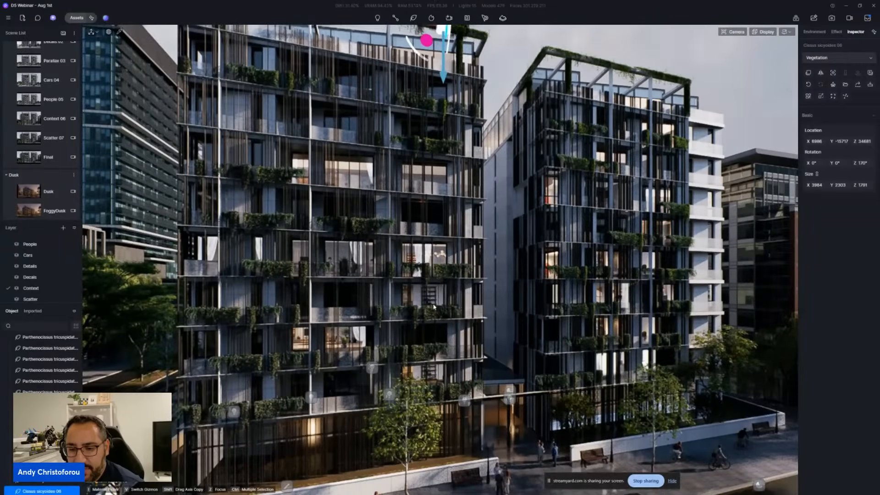
pyautogui.click(434, 306)
pyautogui.scroll(3, 437, 310)
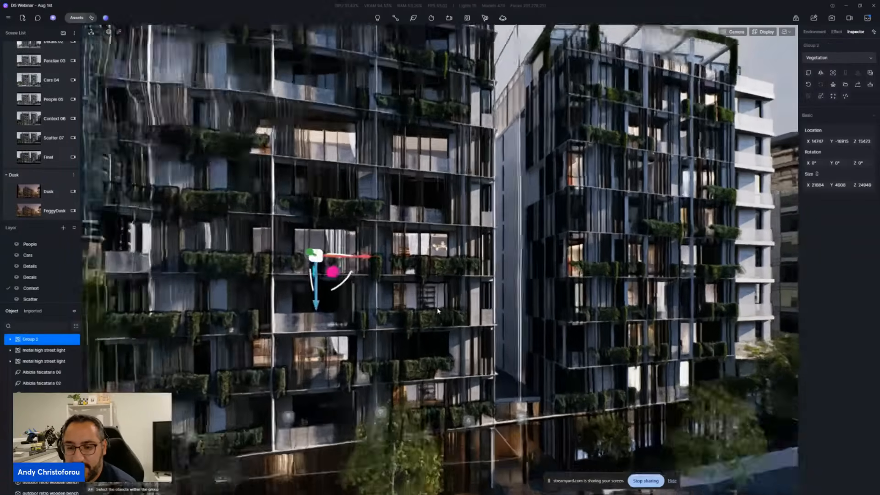
pyautogui.scroll(5, 437, 311)
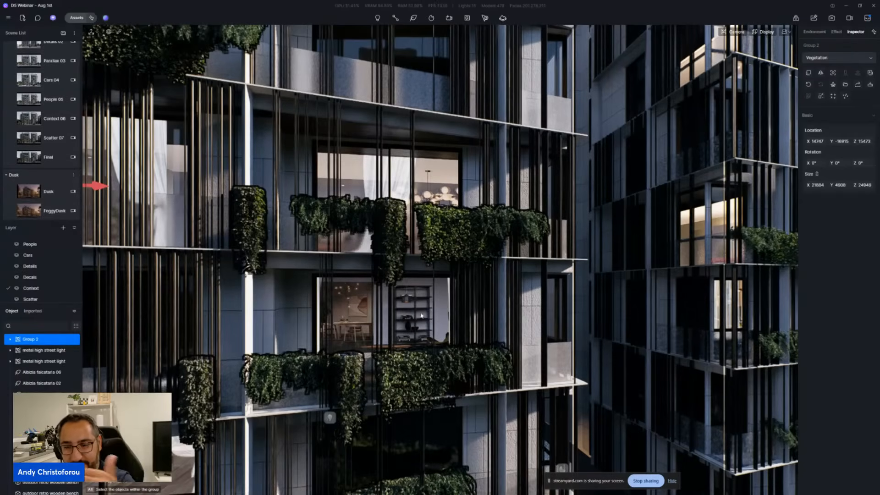
pyautogui.scroll(-5, 417, 317)
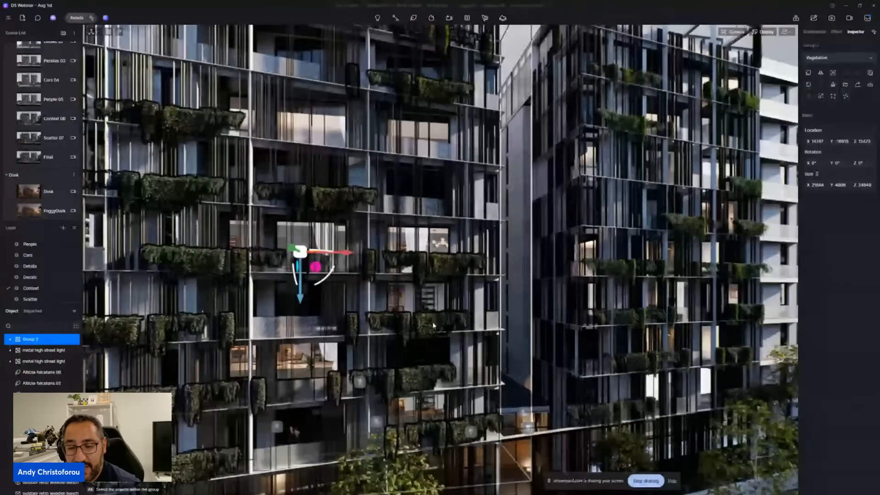
# Step: Replace a single hanging plant inside the balcony vegetation group with Trachelospermum jasminoides from the Nature assets' Vine category, and close the asset library
pyautogui.keyDown('alt'); pyautogui.click(433, 324); pyautogui.keyUp('alt')
pyautogui.scroll(2, 462, 334)
pyautogui.scroll(3, 462, 334)
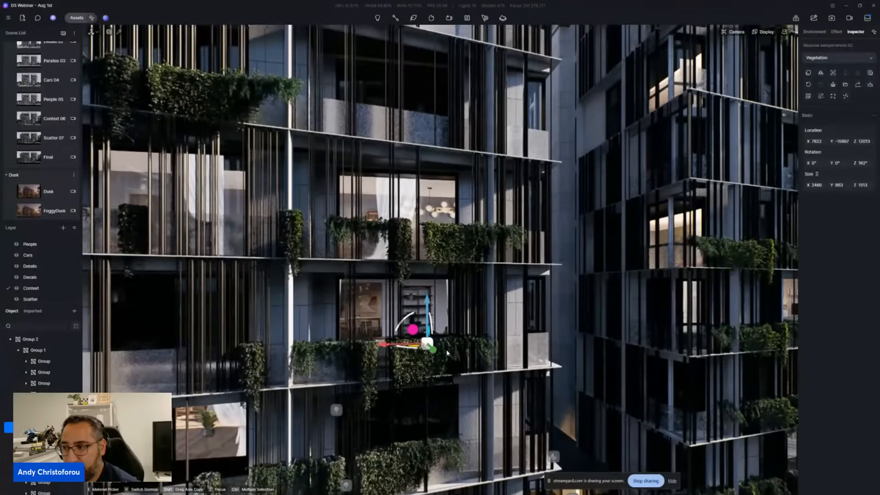
pyautogui.click(832, 86)
pyautogui.click(842, 83)
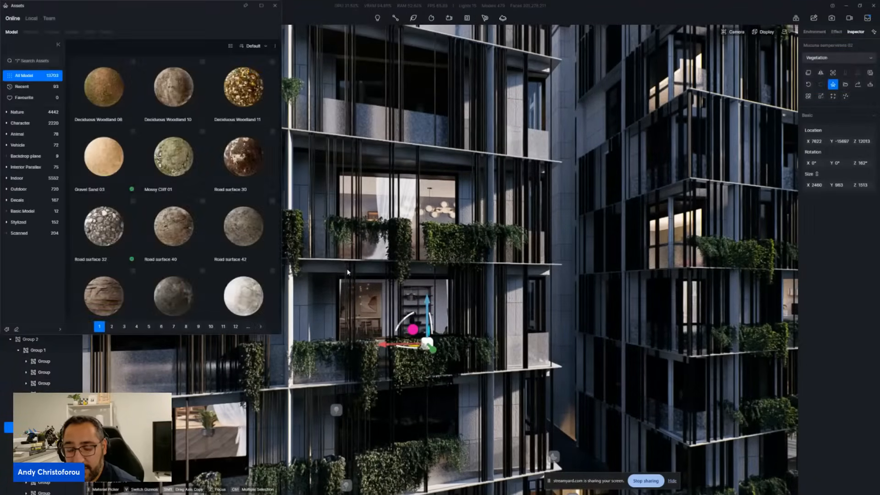
pyautogui.click(18, 112)
pyautogui.click(33, 221)
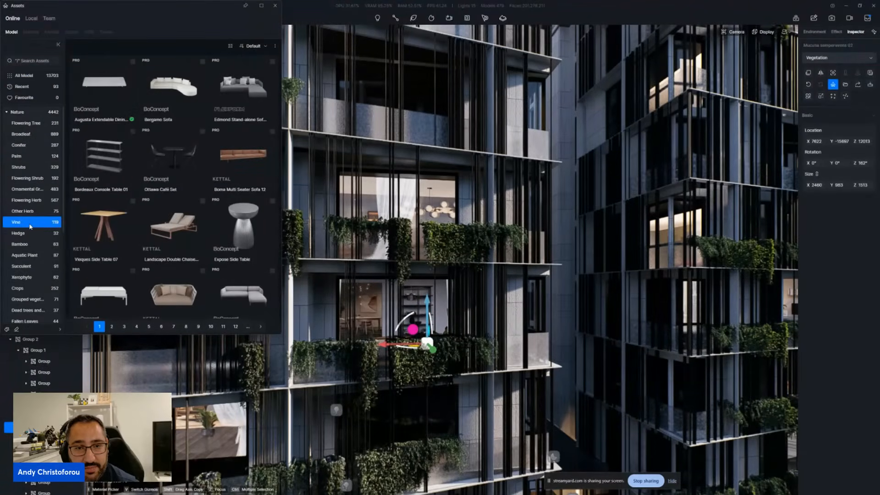
pyautogui.scroll(-10, 197, 183)
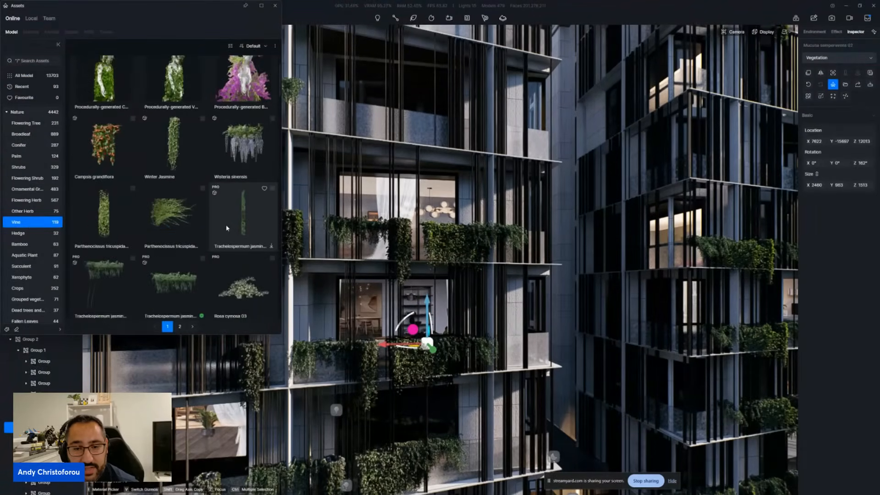
pyautogui.click(180, 122)
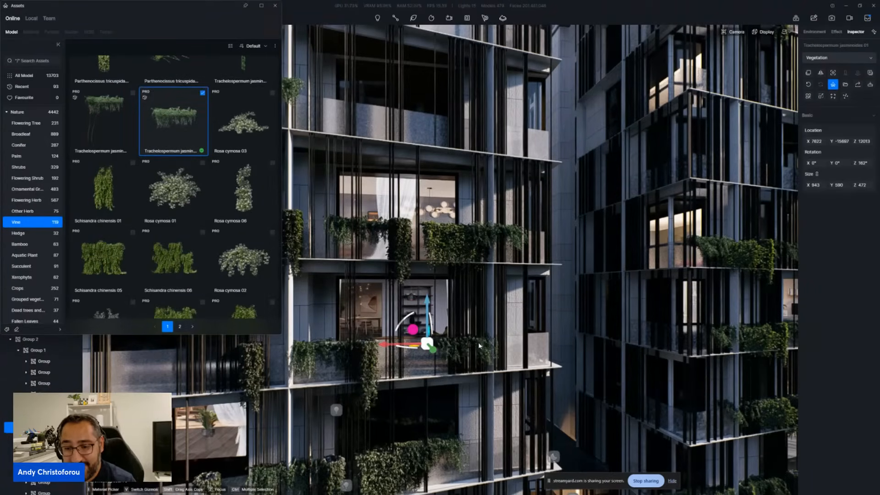
pyautogui.scroll(-5, 463, 351)
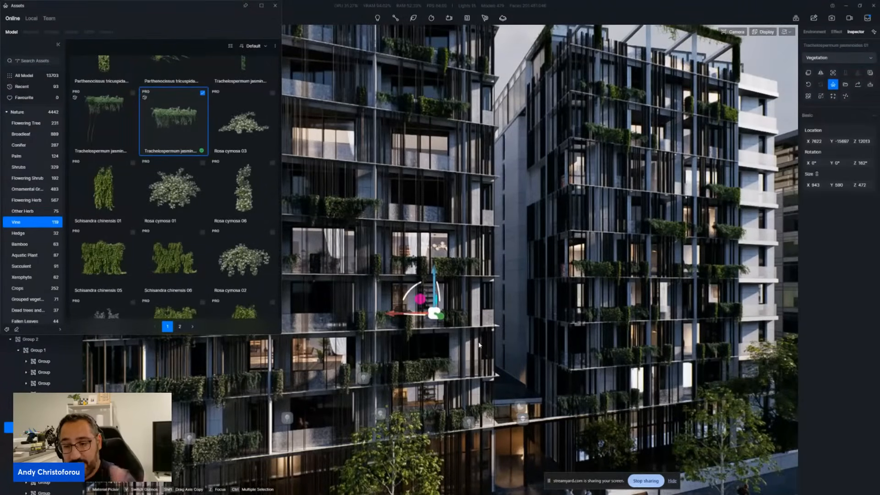
pyautogui.click(275, 6)
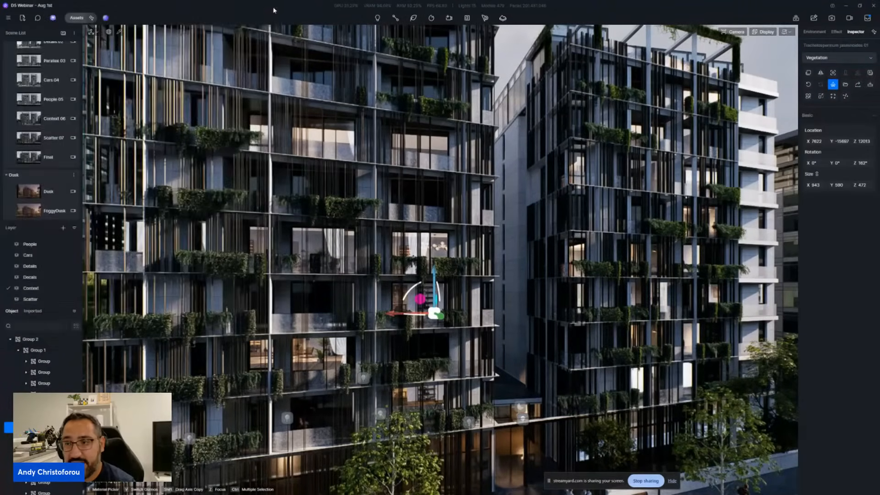
# Step: Read the latest viewer comments in the StreamYard studio chat and return to the D5 Render project
pyautogui.click(859, 6)
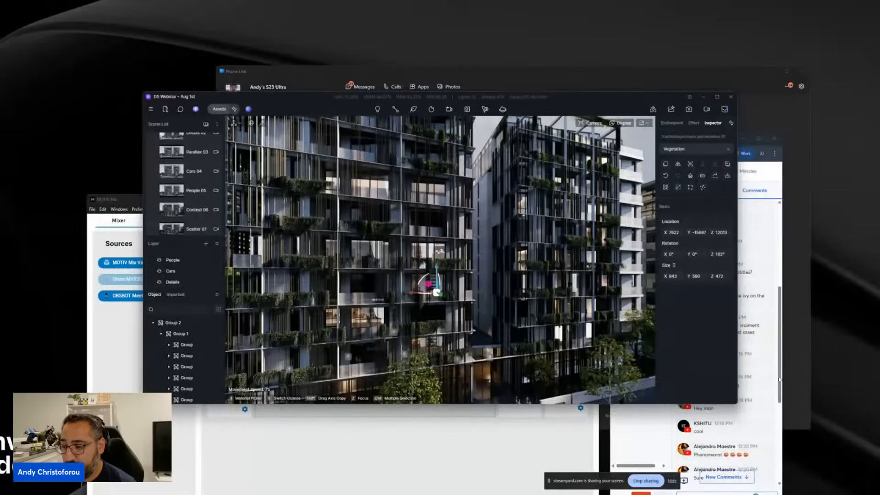
pyautogui.click(748, 353)
pyautogui.scroll(-10, 748, 353)
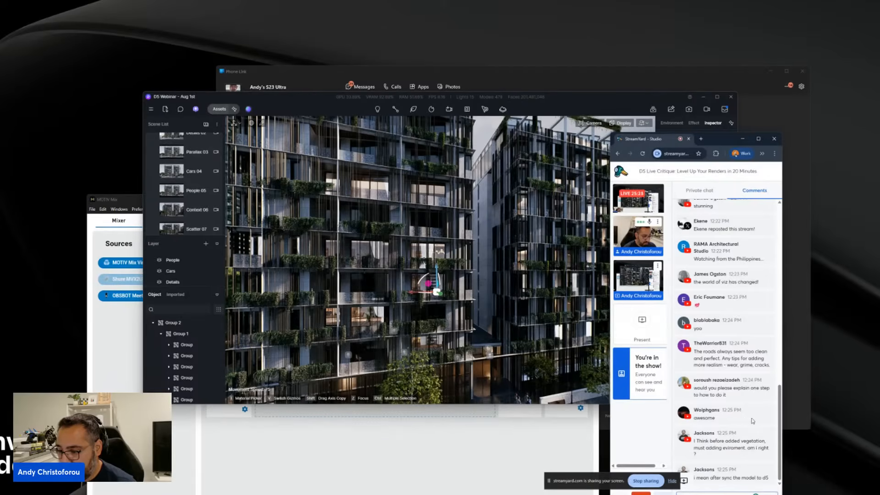
pyautogui.click(716, 97)
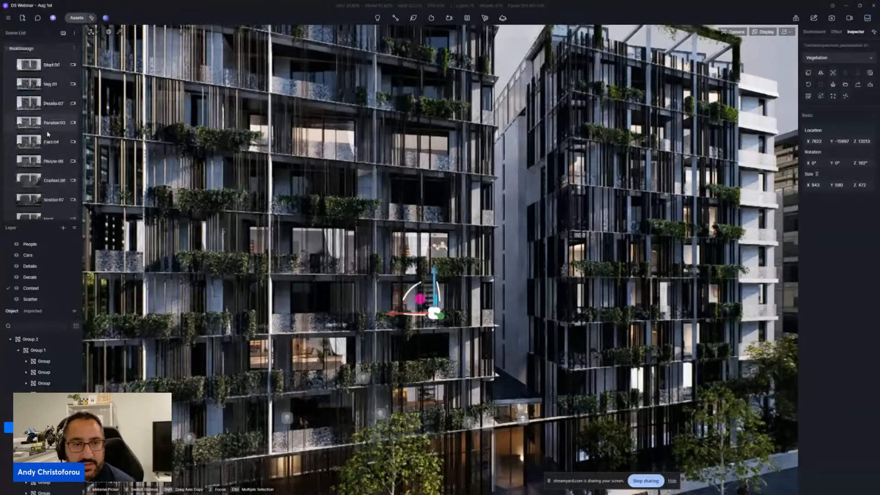
# Step: Show the Start 00 scene of the Walkthrough group and switch to the Dusk scene
pyautogui.scroll(3, 51, 74)
pyautogui.click(52, 66)
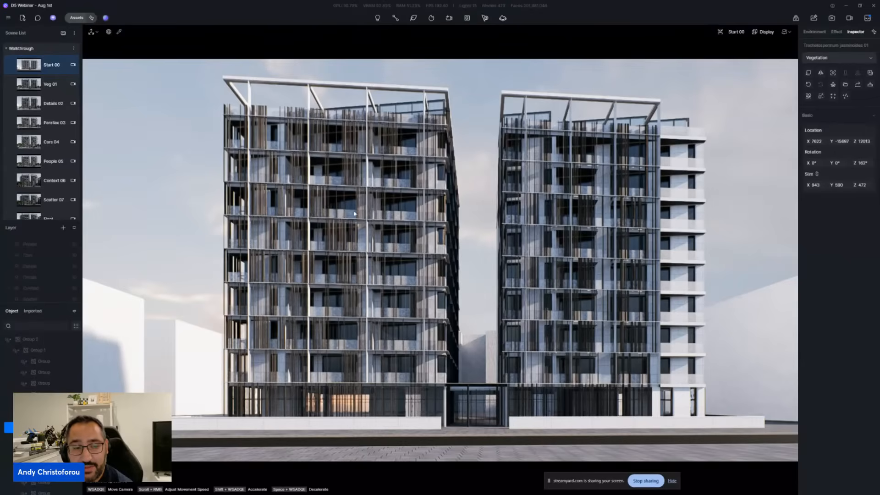
pyautogui.scroll(-2, 47, 195)
pyautogui.scroll(-2, 47, 195)
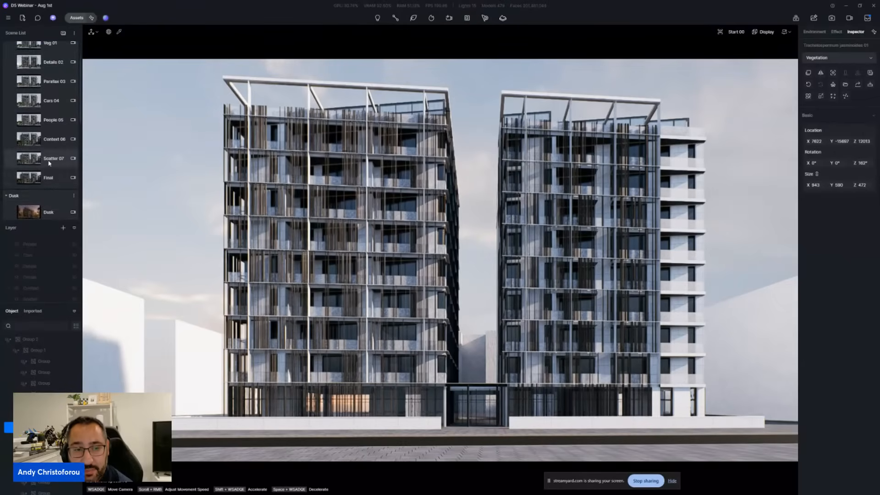
pyautogui.click(51, 174)
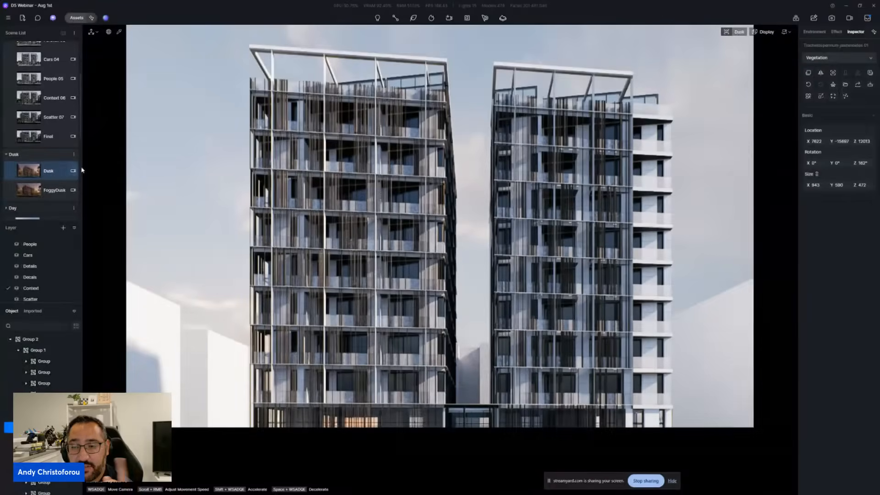
pyautogui.click(51, 172)
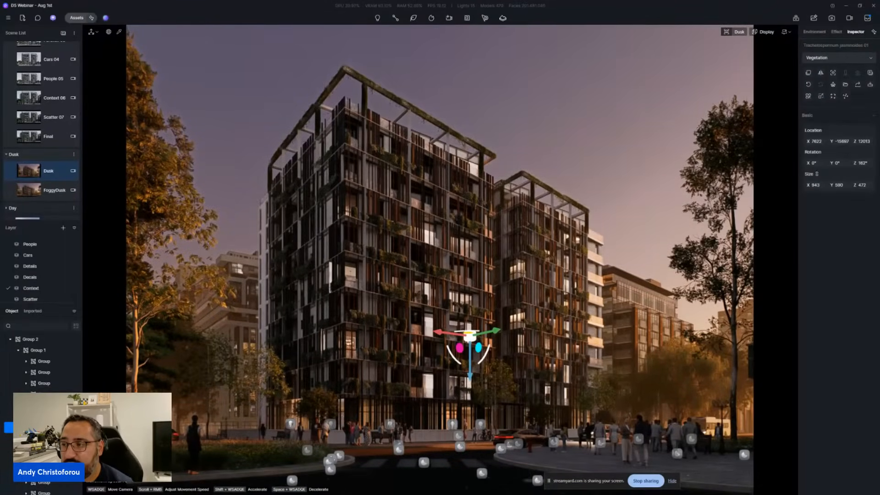
# Step: Change the custom sun direction of the Dusk scene to an azimuth of about 294.8
pyautogui.click(815, 32)
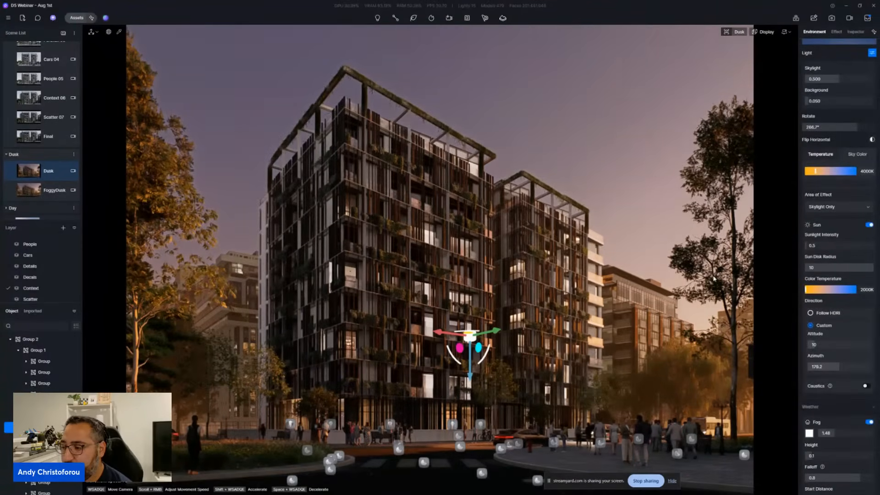
pyautogui.scroll(-1, 852, 365)
pyautogui.scroll(-1, 852, 365)
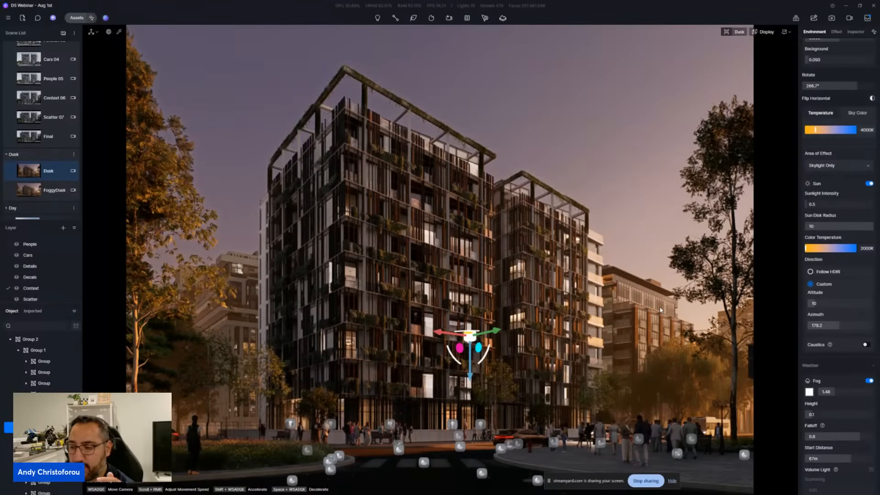
pyautogui.moveTo(837, 325); pyautogui.dragTo(854, 316)
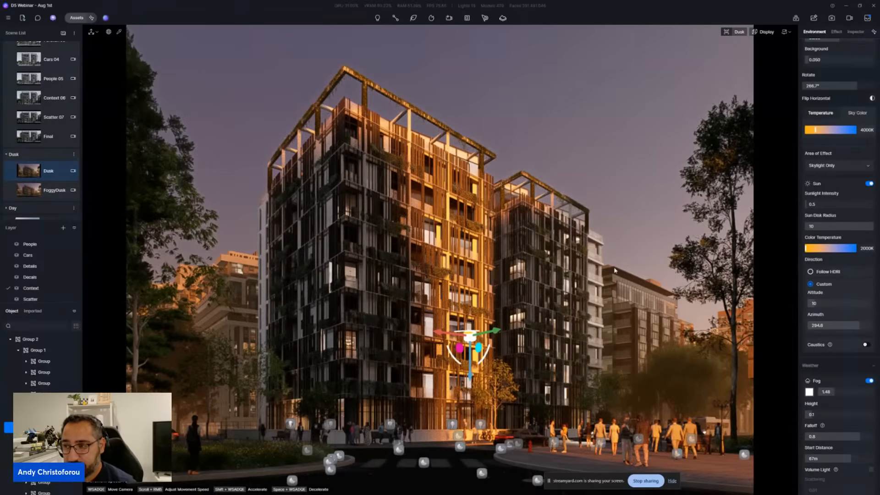
# Step: Check the live stream's viewer comments and look at the Frame Generation options in D5 Render
pyautogui.click(846, 6)
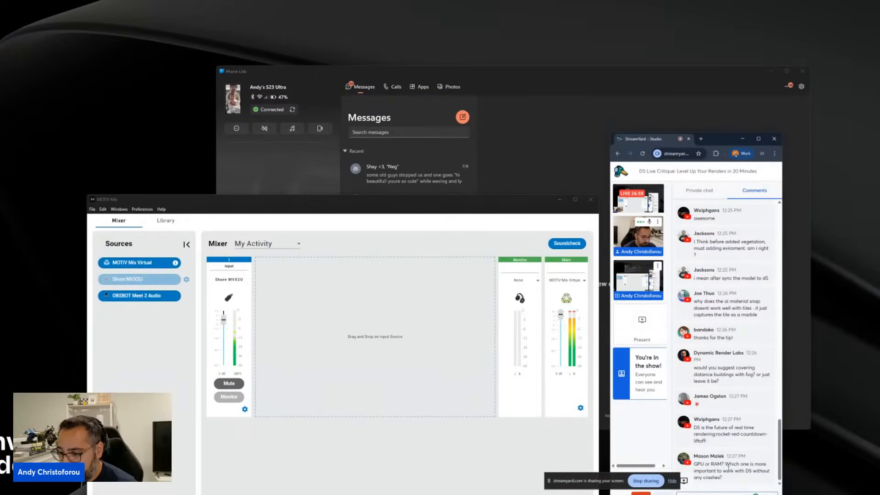
pyautogui.click(627, 491)
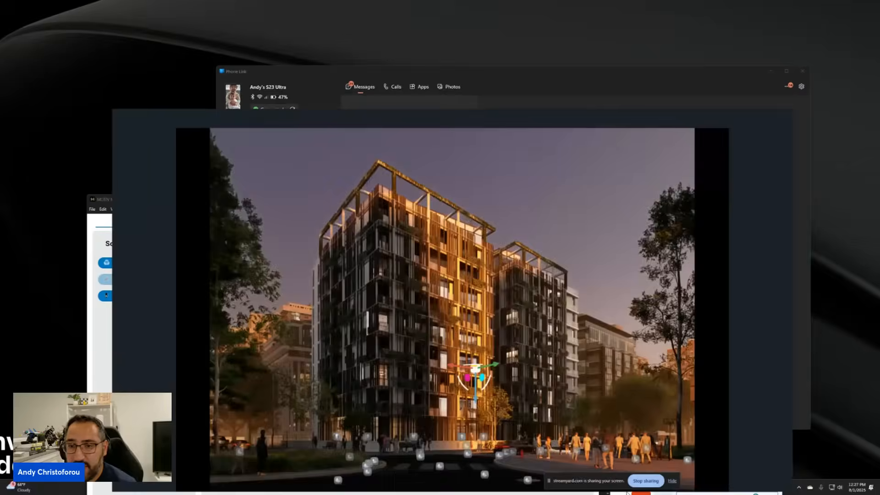
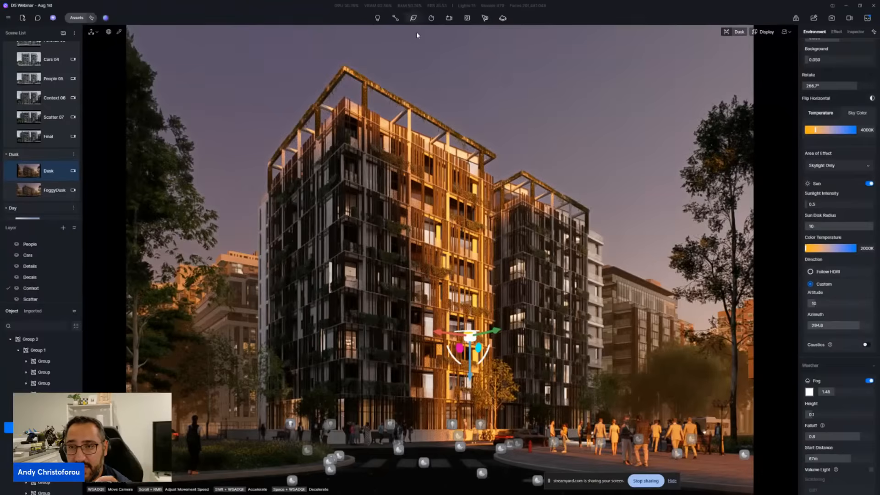
pyautogui.click(8, 17)
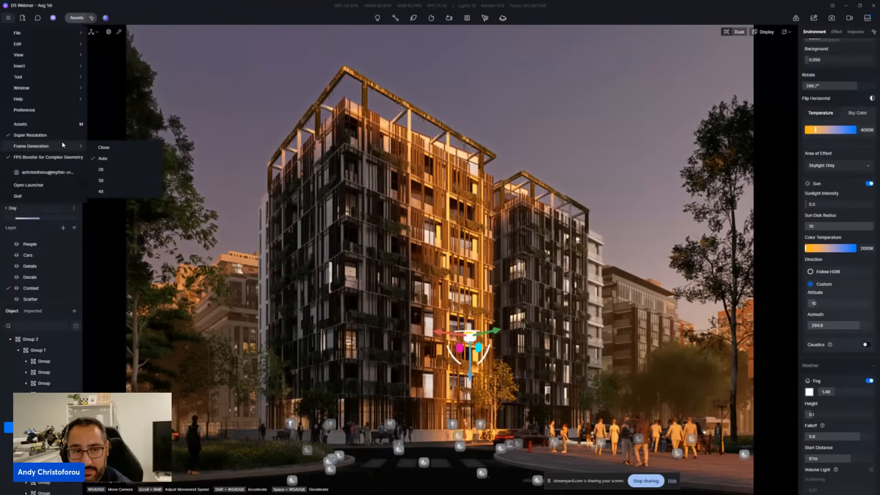
pyautogui.press('Escape')
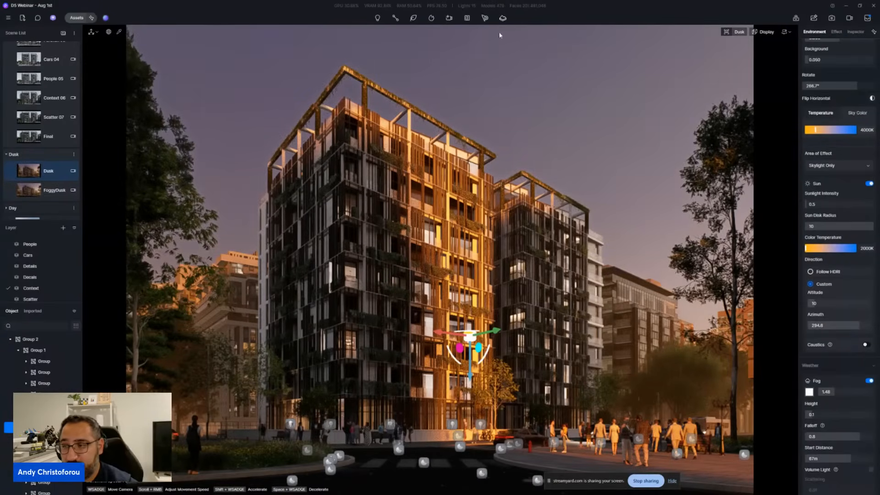
pyautogui.click(846, 5)
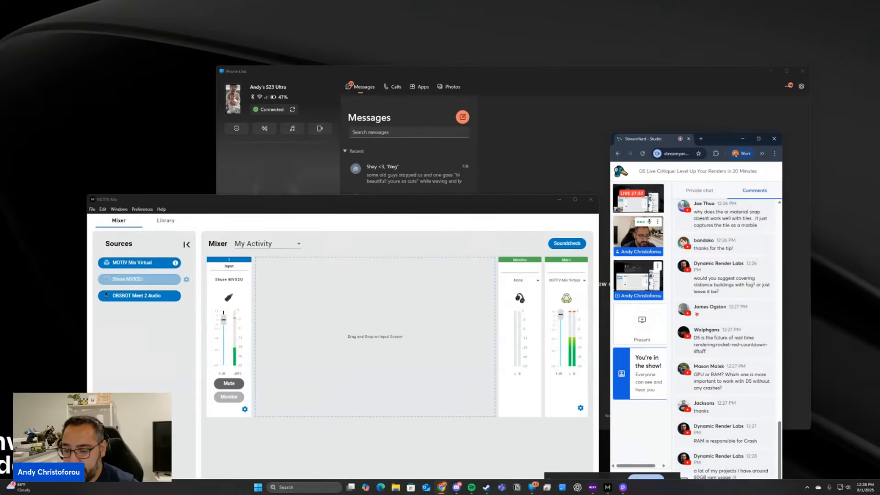
pyautogui.click(520, 487)
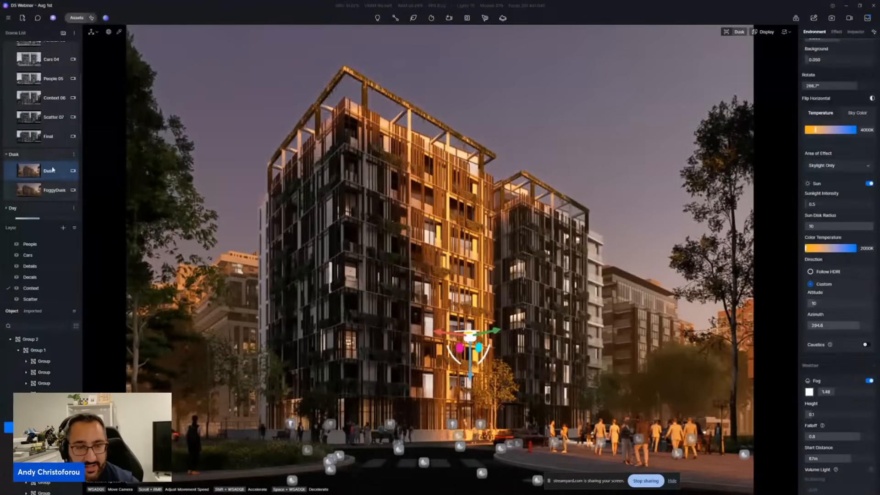
# Step: Open the FoggyDusk scene and turn its fog off and on again to compare the effect on distant buildings
pyautogui.click(52, 196)
pyautogui.click(56, 191)
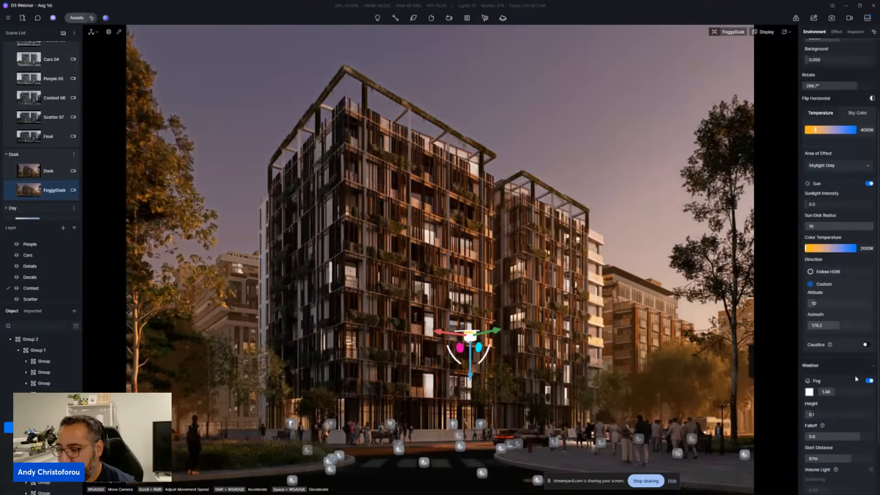
pyautogui.scroll(-2, 853, 388)
pyautogui.click(869, 318)
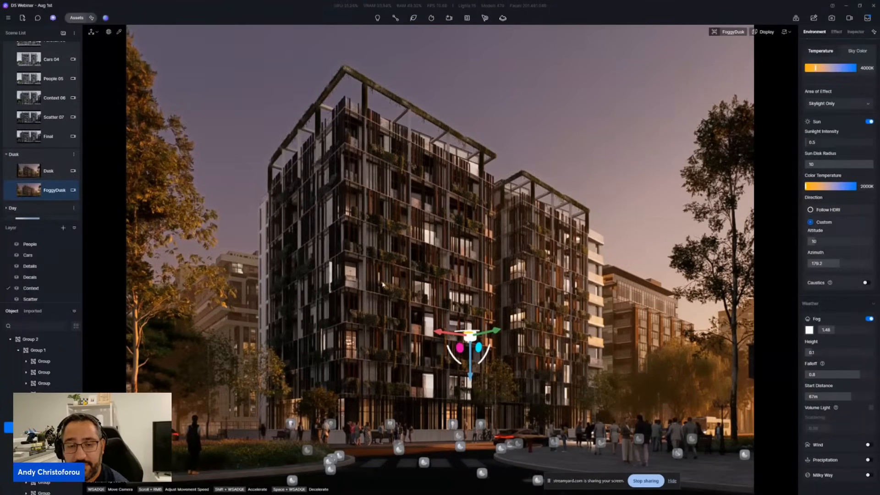
pyautogui.click(869, 319)
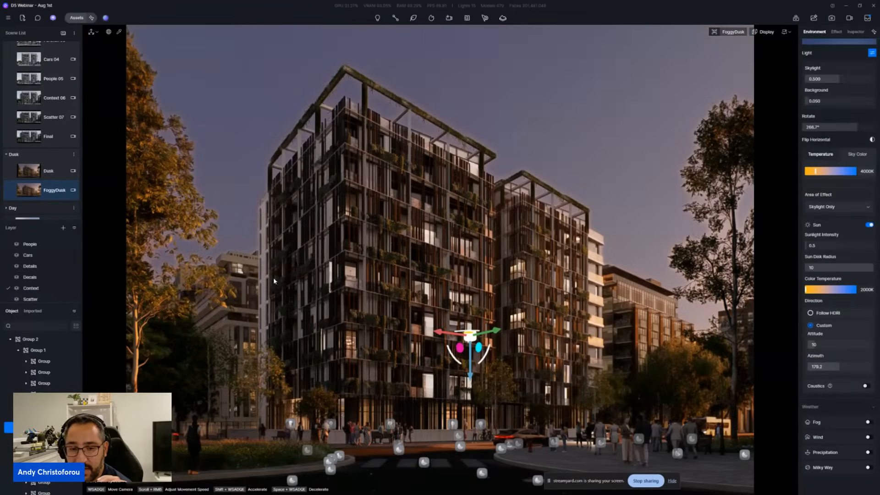
pyautogui.click(868, 423)
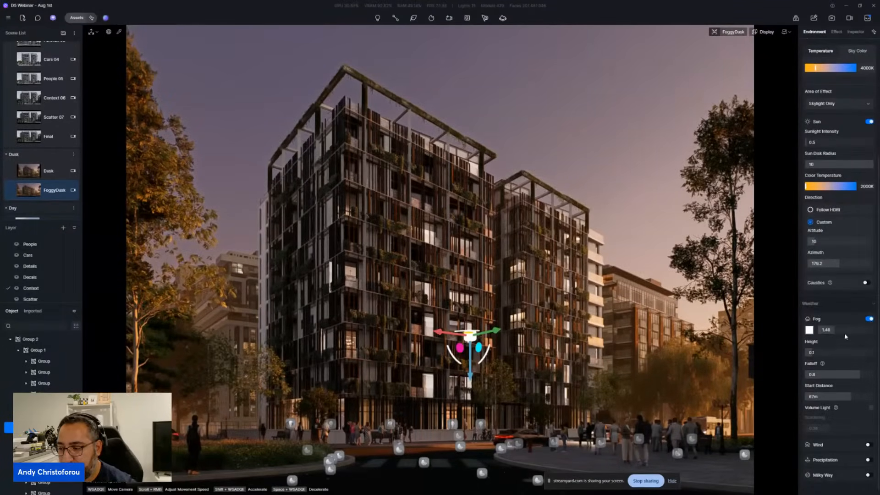
# Step: Lower the fog amount in the Dusk scene to about 0.65 and check the newest stream comments
pyautogui.click(50, 171)
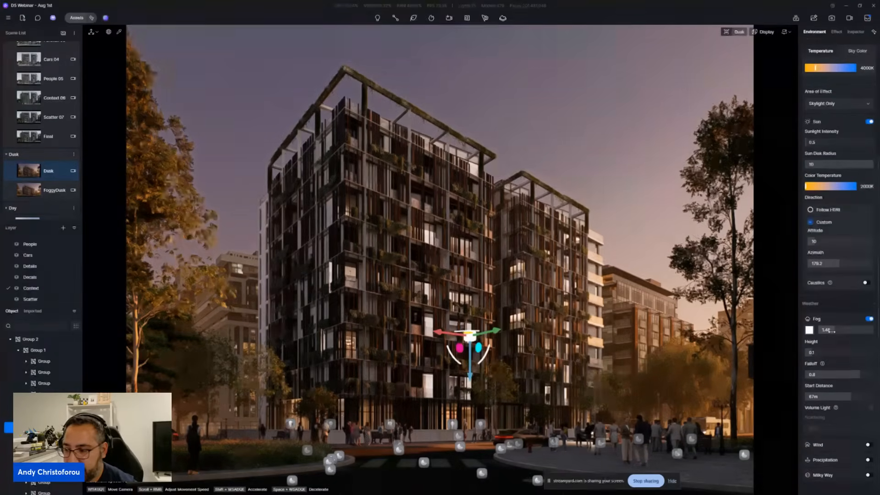
pyautogui.moveTo(831, 331); pyautogui.dragTo(825, 337)
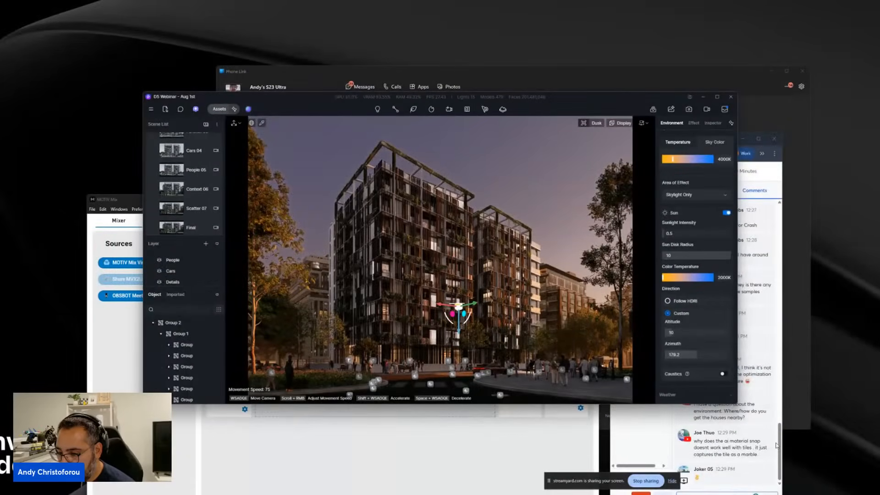
pyautogui.click(777, 444)
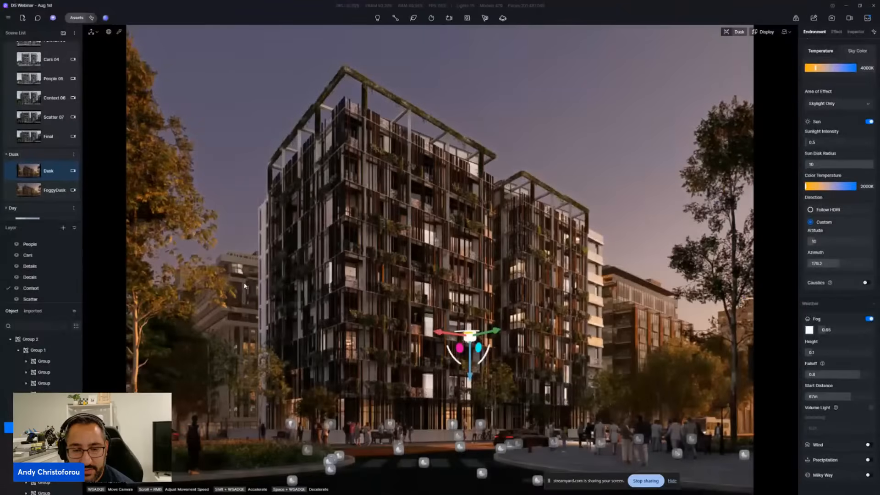
# Step: Select the background apartment building beside the main tower and browse the Outdoor Buildings models in the asset library
pyautogui.click(246, 286)
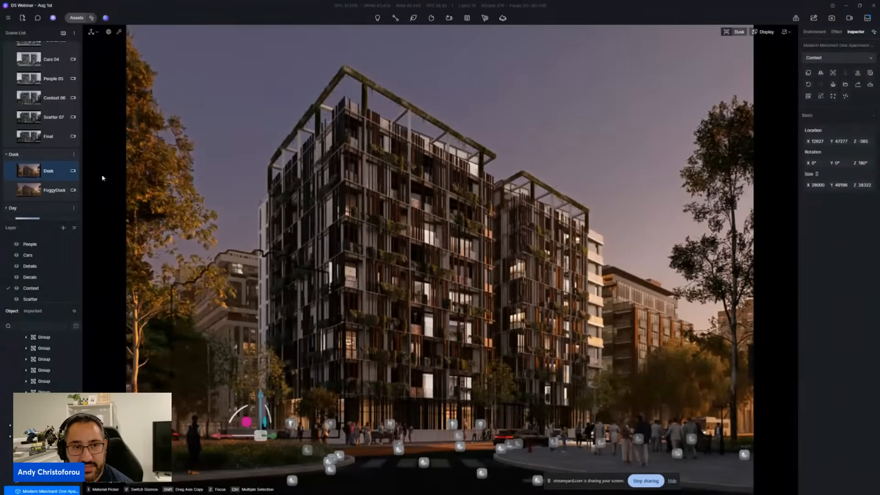
pyautogui.click(76, 17)
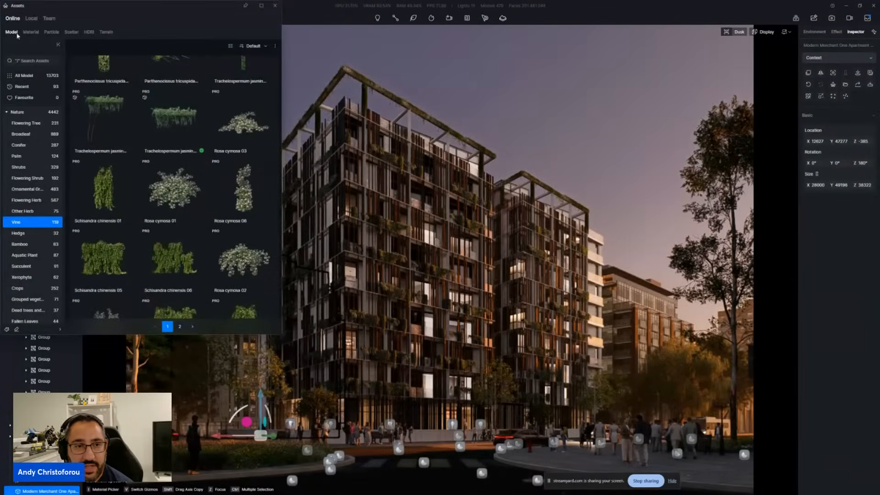
pyautogui.click(14, 113)
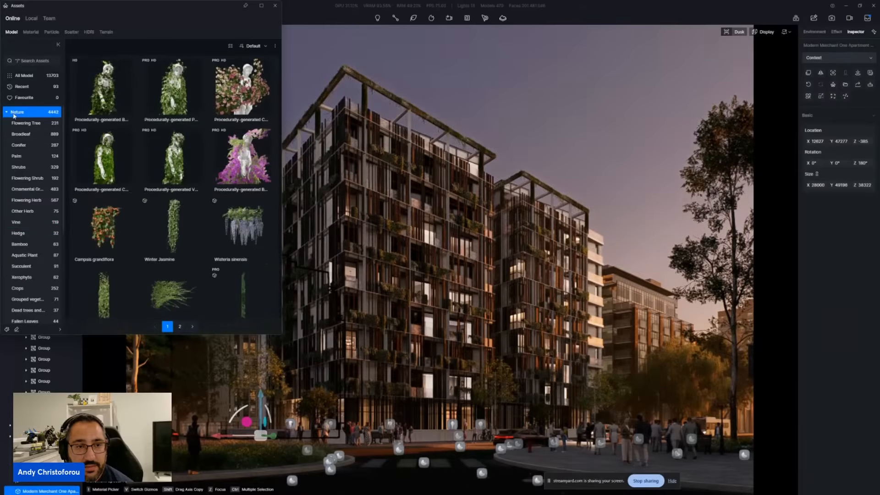
pyautogui.click(15, 114)
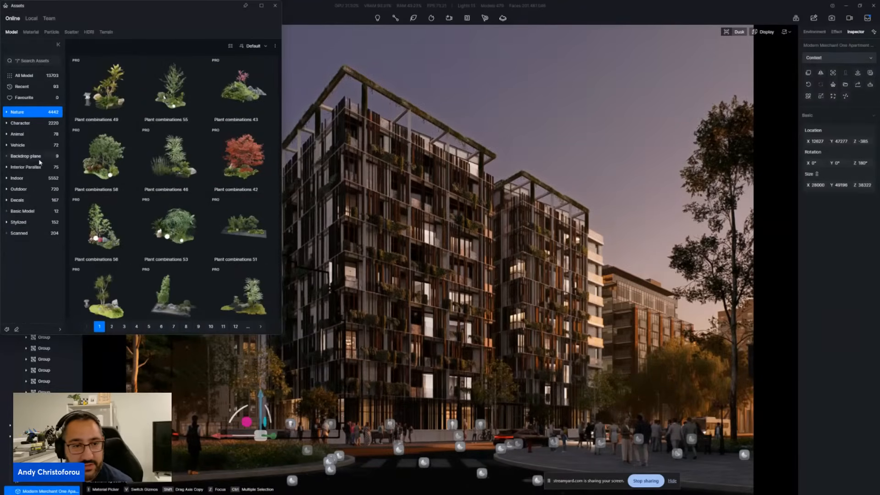
pyautogui.click(27, 189)
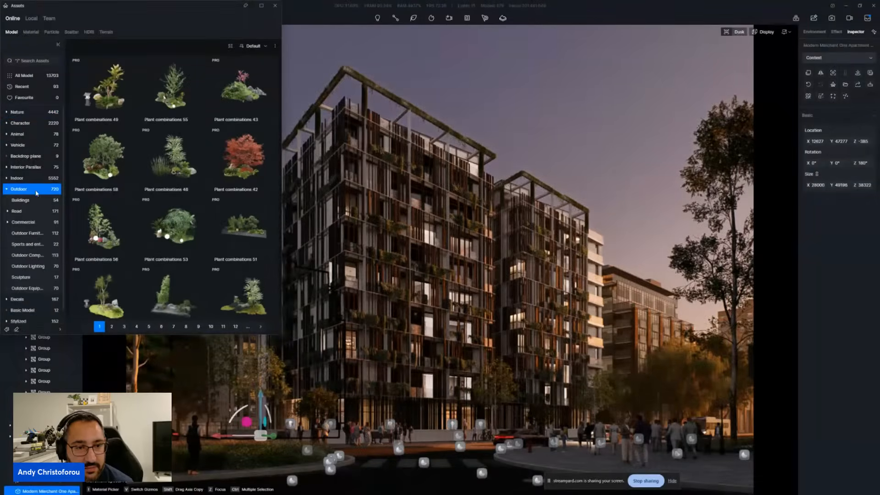
pyautogui.click(29, 201)
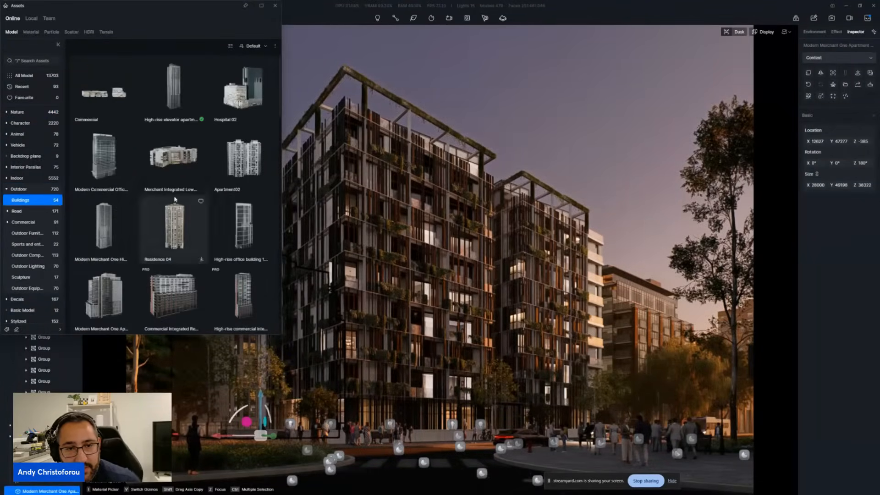
pyautogui.scroll(-3, 167, 246)
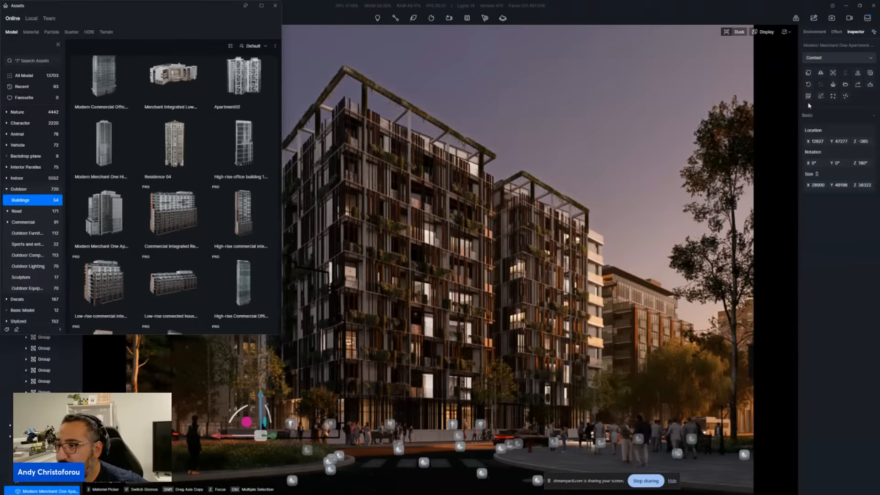
# Step: Search the model library for "apartment", look through the matching buildings and close the library
pyautogui.click(29, 62)
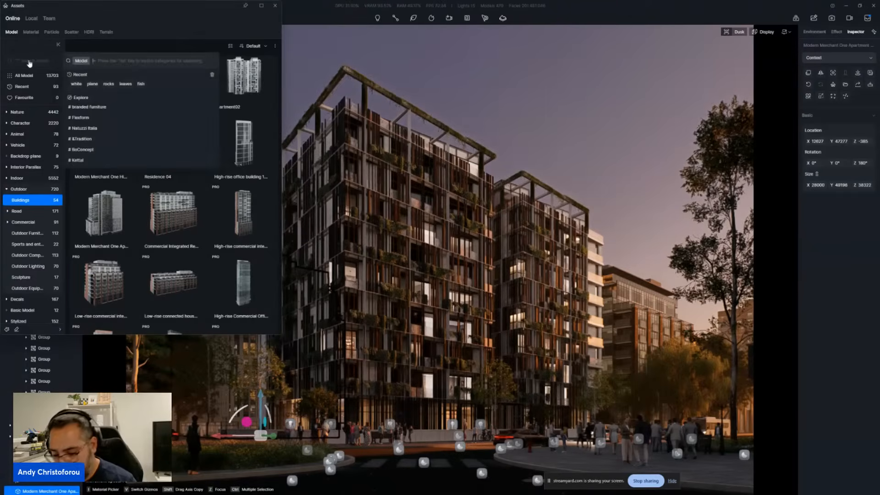
pyautogui.write('apartment')
pyautogui.press('Return')
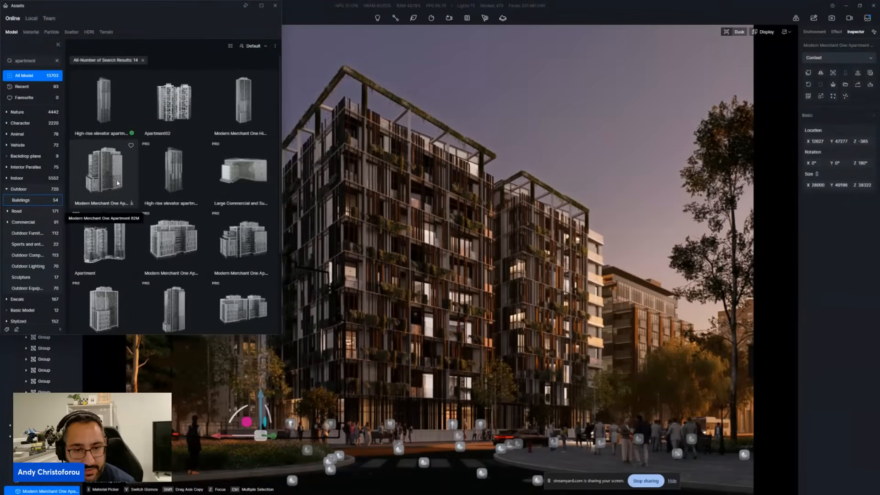
pyautogui.scroll(-3, 144, 174)
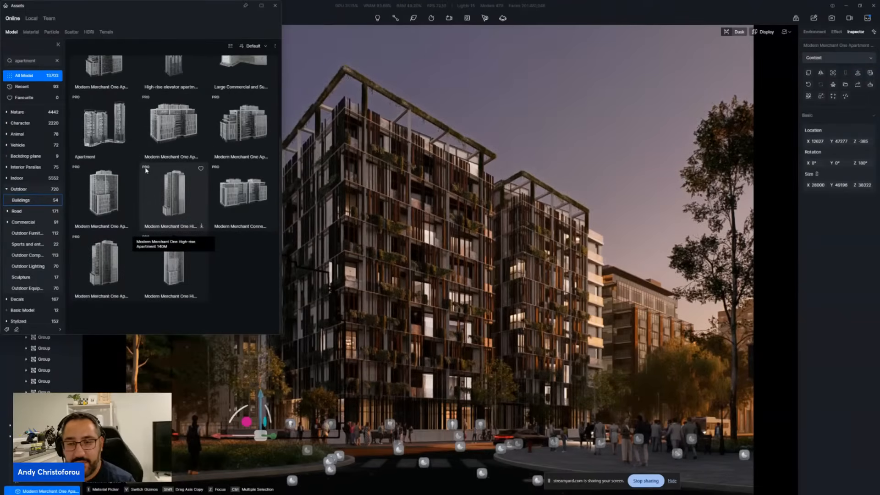
pyautogui.click(275, 5)
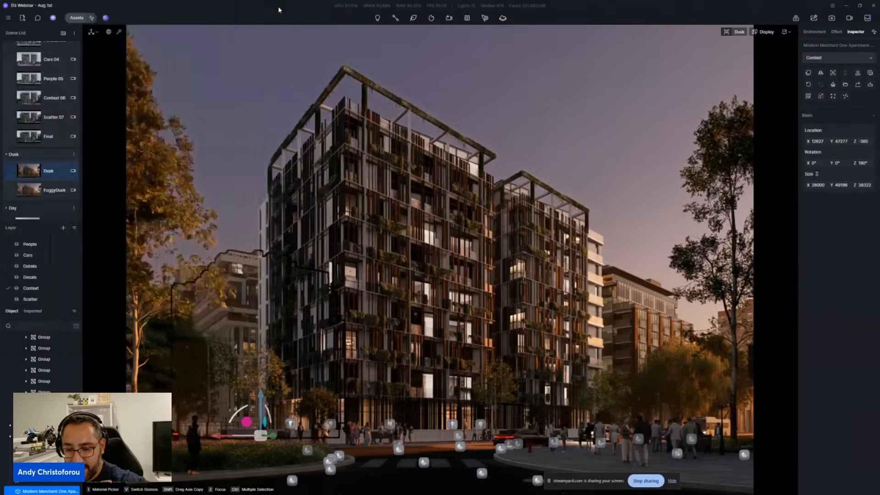
# Step: Select the high-rise residential context building across the road from the towers and examine it from above
pyautogui.moveTo(488, 219); pyautogui.dragTo(488, 215, button='right')
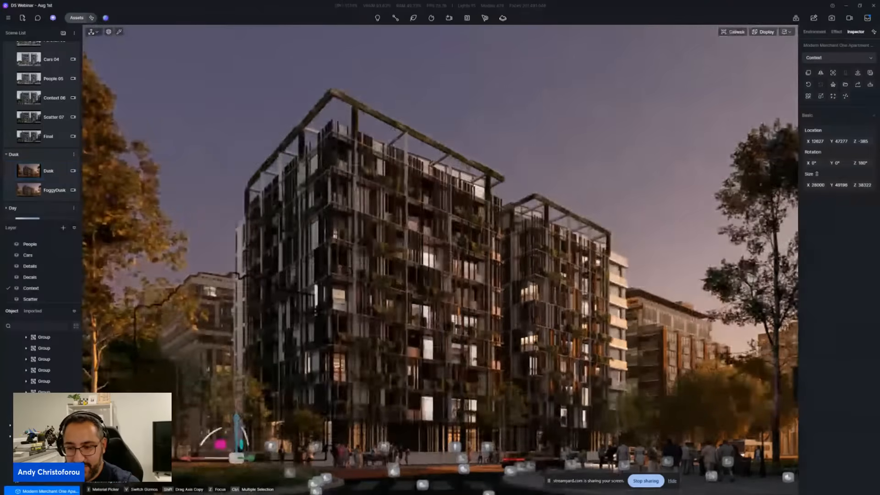
pyautogui.scroll(3, 482, 223)
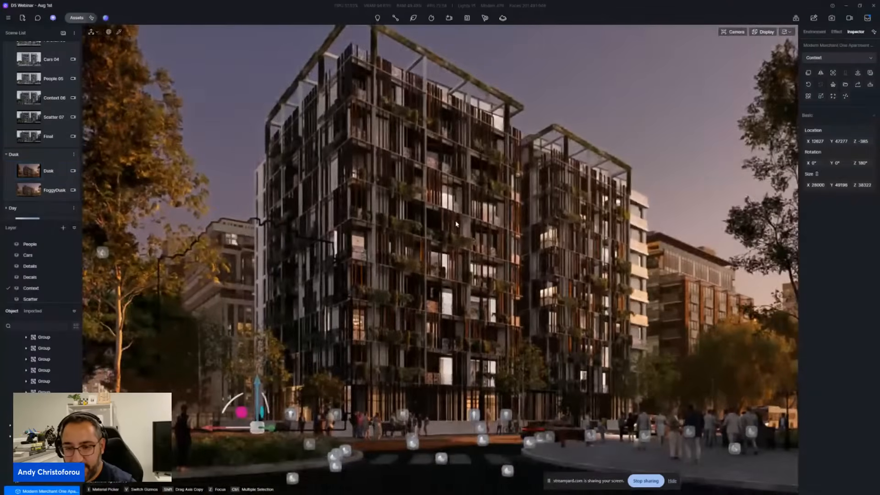
pyautogui.click(453, 189)
pyautogui.press('z')
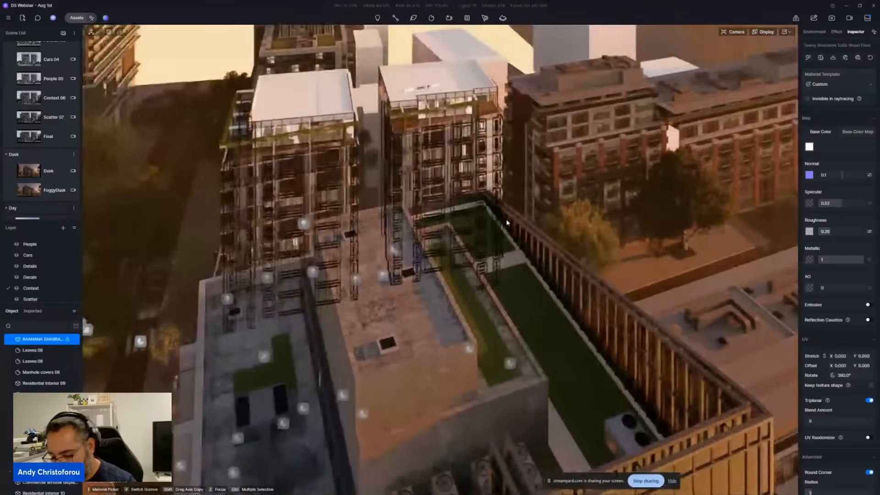
pyautogui.scroll(-3, 507, 223)
pyautogui.moveTo(507, 223); pyautogui.dragTo(436, 204, button='right')
pyautogui.click(575, 147)
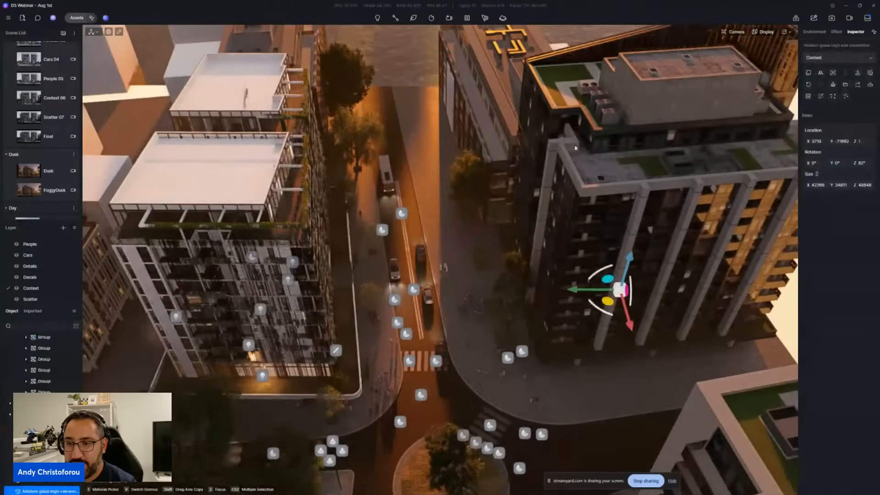
pyautogui.moveTo(581, 175); pyautogui.dragTo(555, 233, button='right')
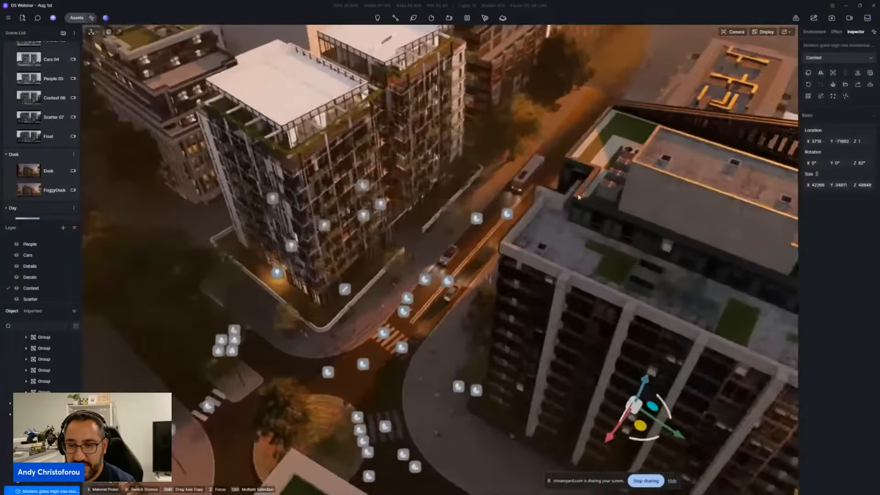
# Step: Examine the surrounding context from an aerial view, selecting the low-rise commercial building and the high-rise behind the towers
pyautogui.scroll(-10, 521, 210)
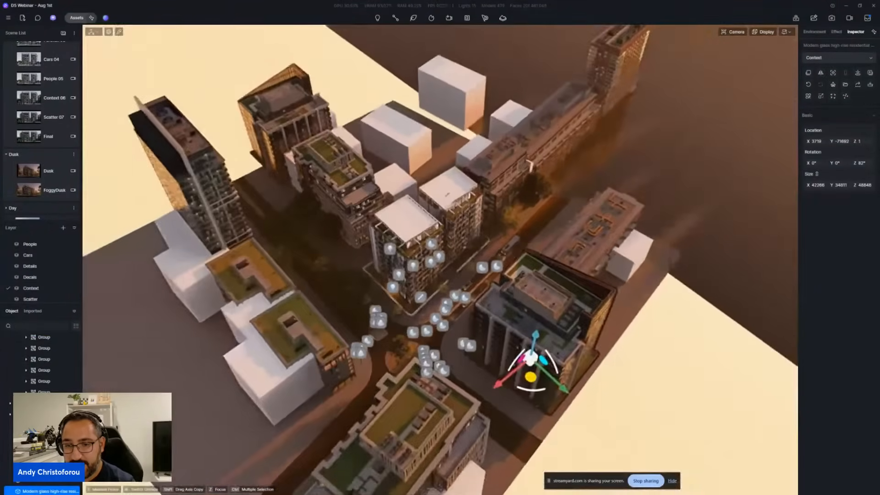
pyautogui.moveTo(572, 220); pyautogui.dragTo(591, 214, button='right')
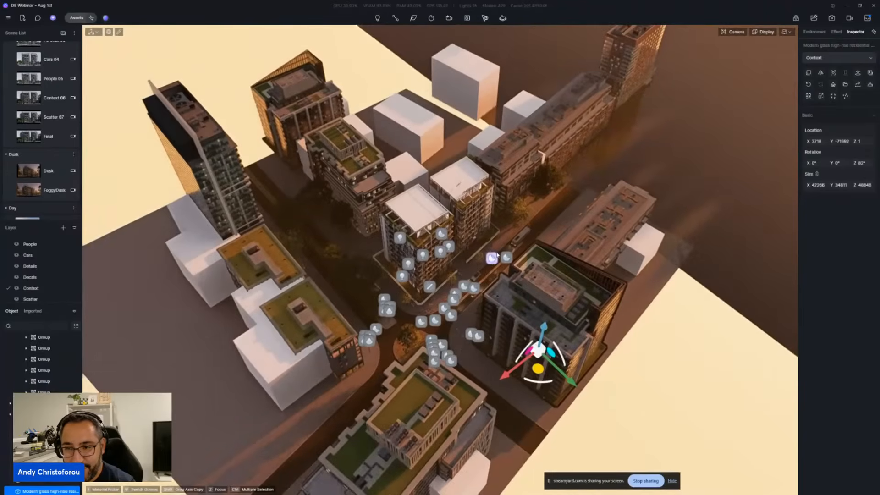
pyautogui.moveTo(497, 255); pyautogui.dragTo(507, 220, button='right')
pyautogui.click(546, 123)
pyautogui.click(504, 130)
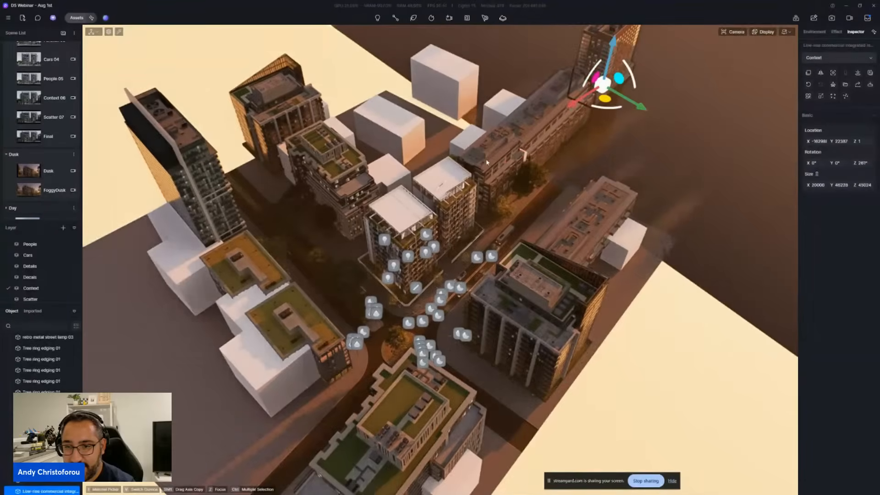
pyautogui.click(458, 142)
pyautogui.click(407, 152)
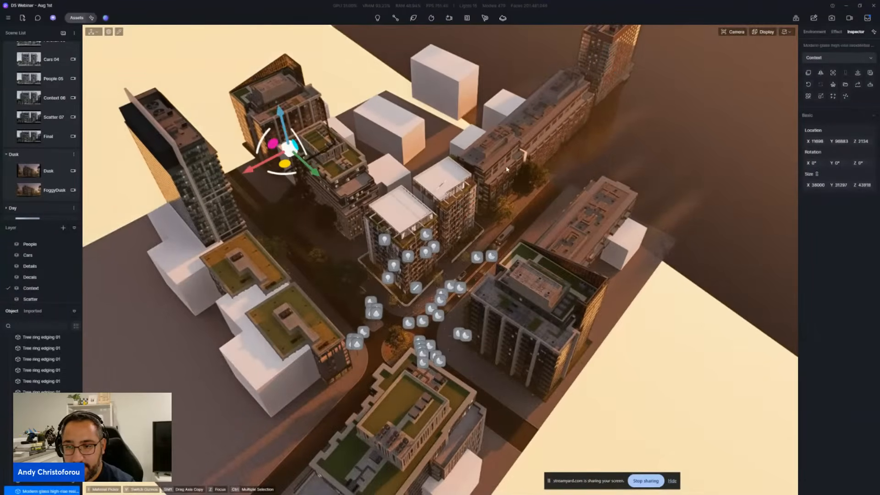
# Step: Examine the green-roofed low-rise buildings with plain massing blocks behind them and the streets around the two towers
pyautogui.scroll(10, 545, 241)
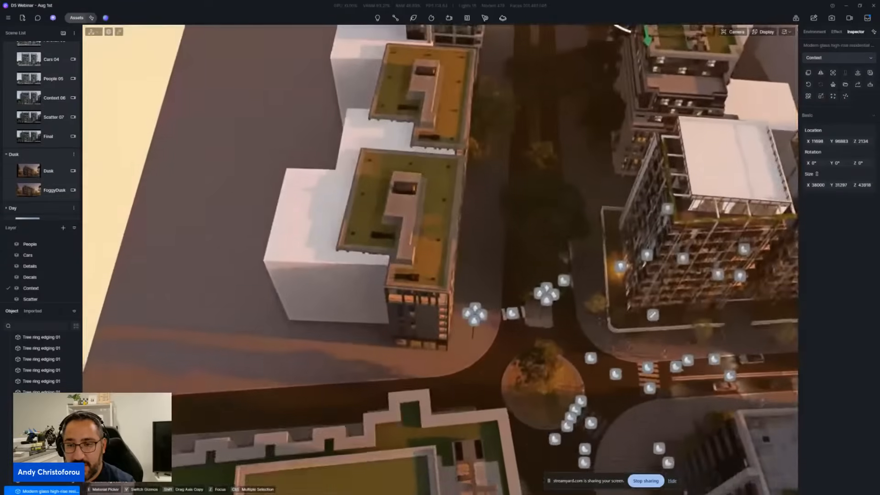
pyautogui.moveTo(356, 216); pyautogui.dragTo(358, 236, button='right')
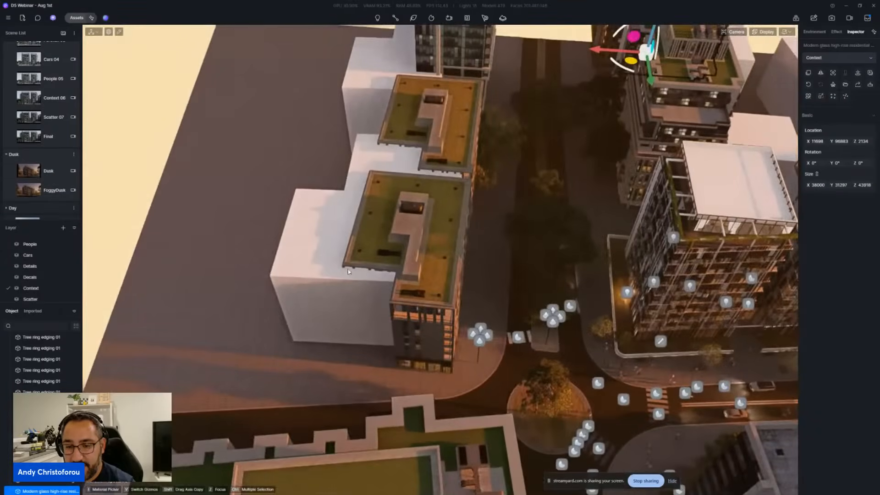
pyautogui.moveTo(463, 278); pyautogui.dragTo(226, 274, button='right')
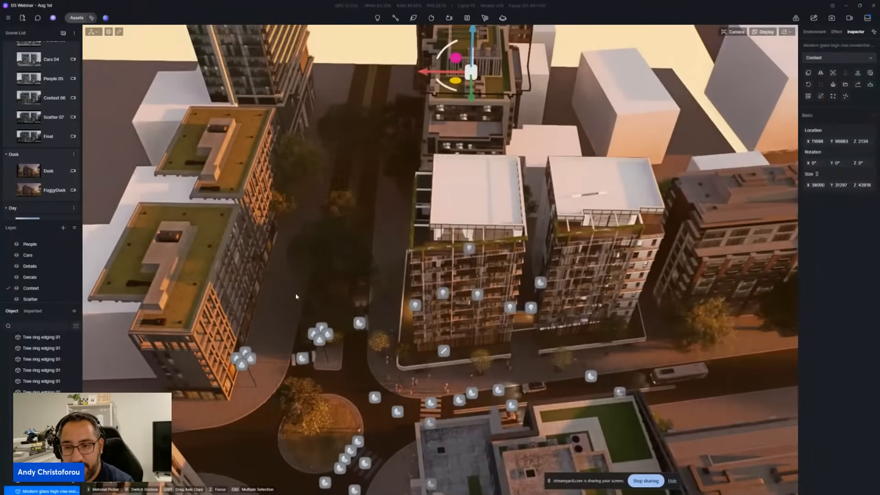
pyautogui.scroll(10, 296, 296)
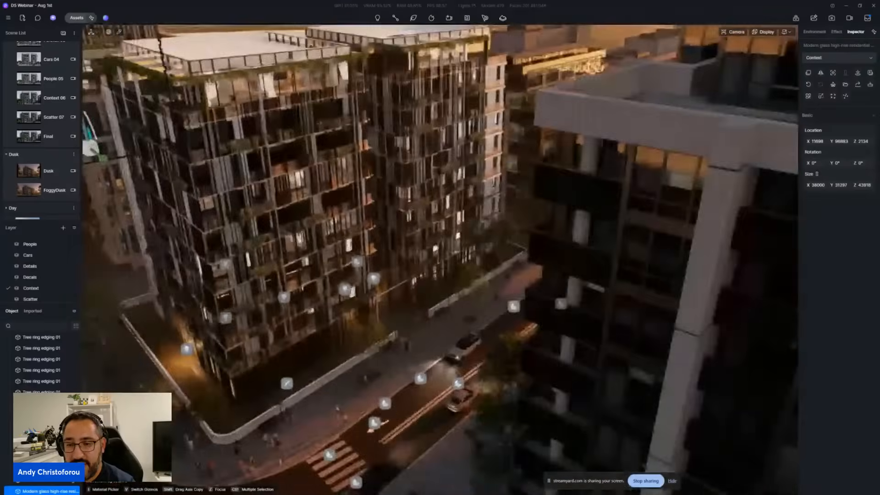
# Step: Check the terrain and city generation options and select the large water plane beyond the end of the road
pyautogui.moveTo(503, 19)
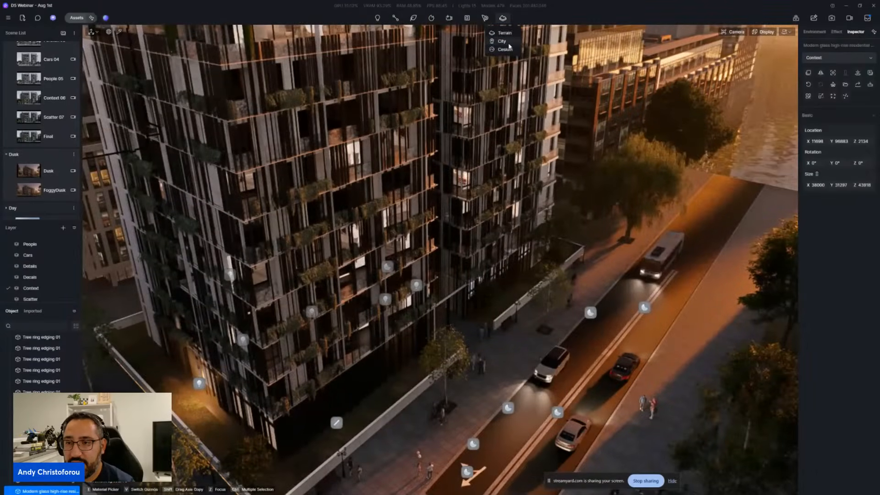
pyautogui.press('z')
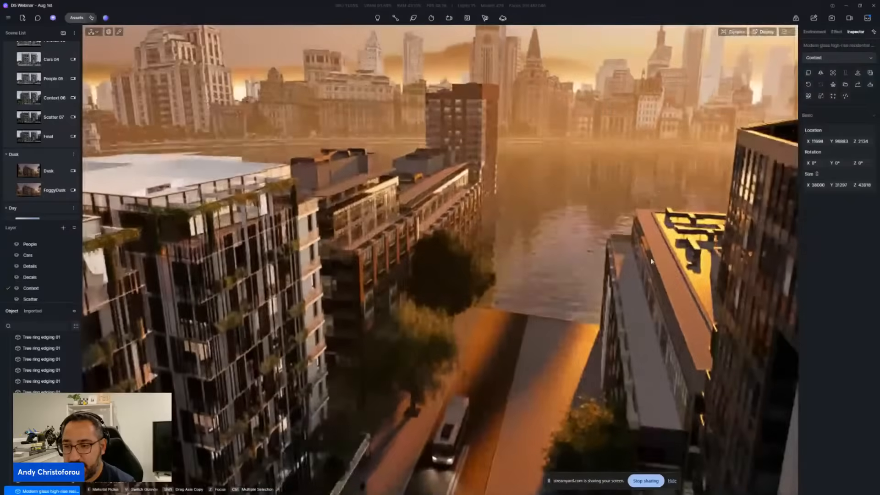
pyautogui.click(651, 262)
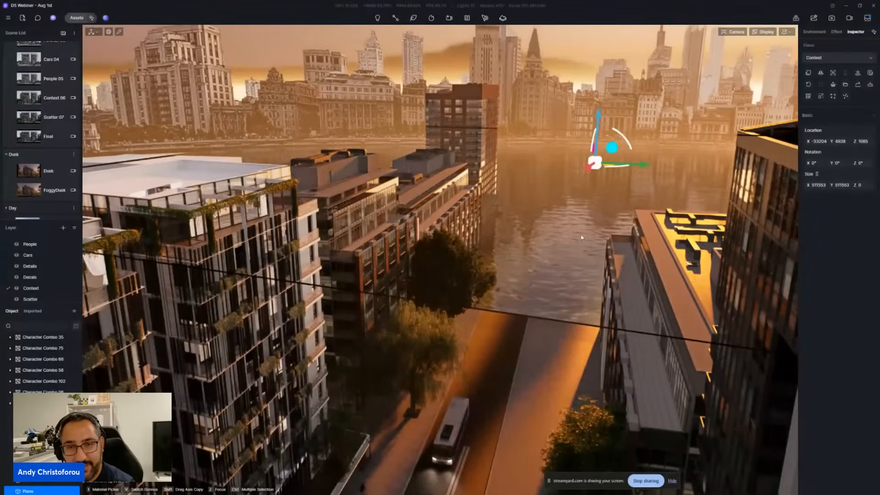
# Step: View the AI Post-Processing preview of the daytime render, minimise it and check the newest stream comments
pyautogui.click(816, 19)
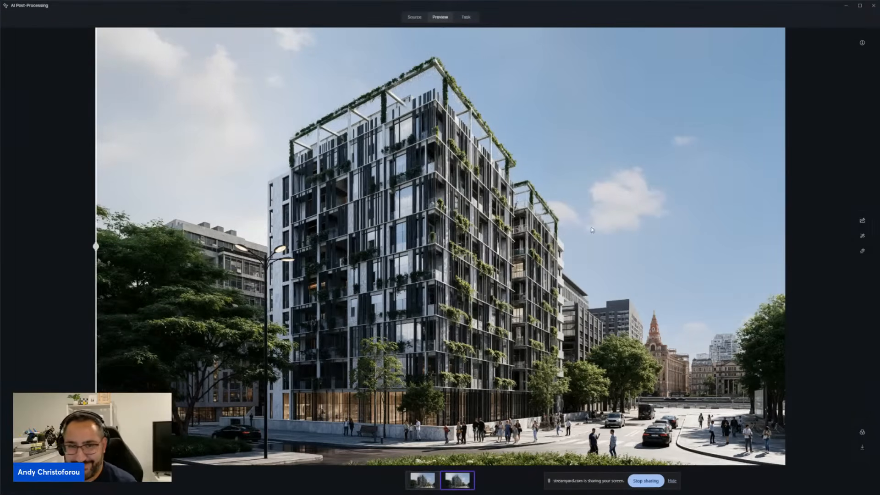
pyautogui.click(845, 6)
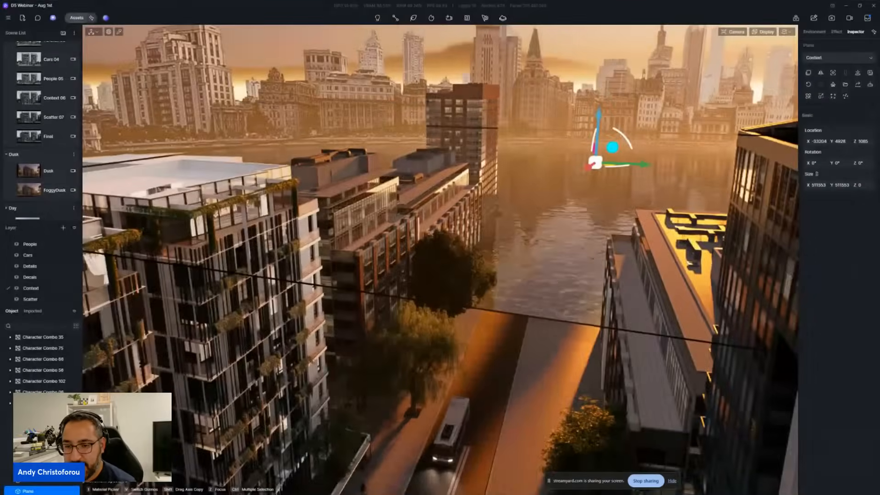
pyautogui.press('super+Down')
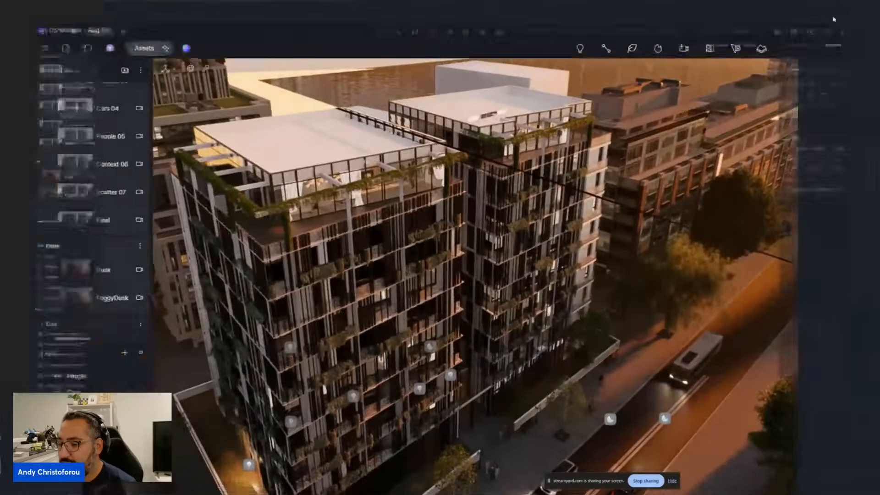
pyautogui.click(757, 464)
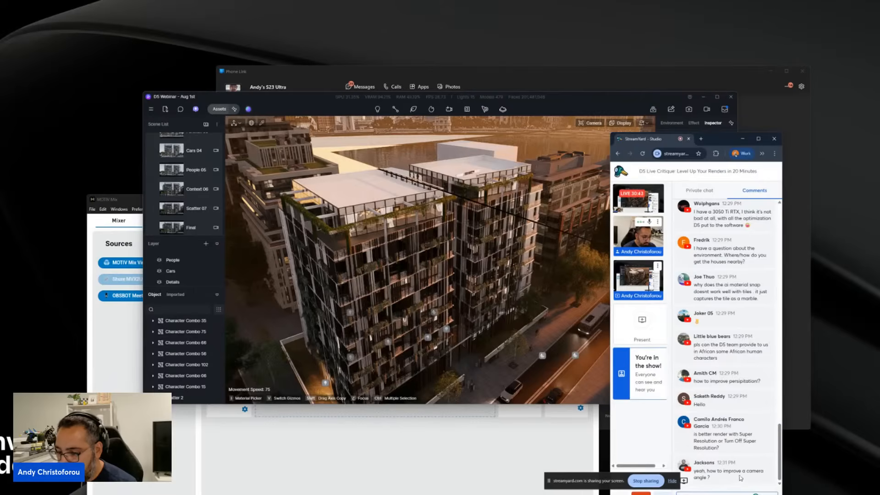
pyautogui.click(627, 95)
pyautogui.click(715, 96)
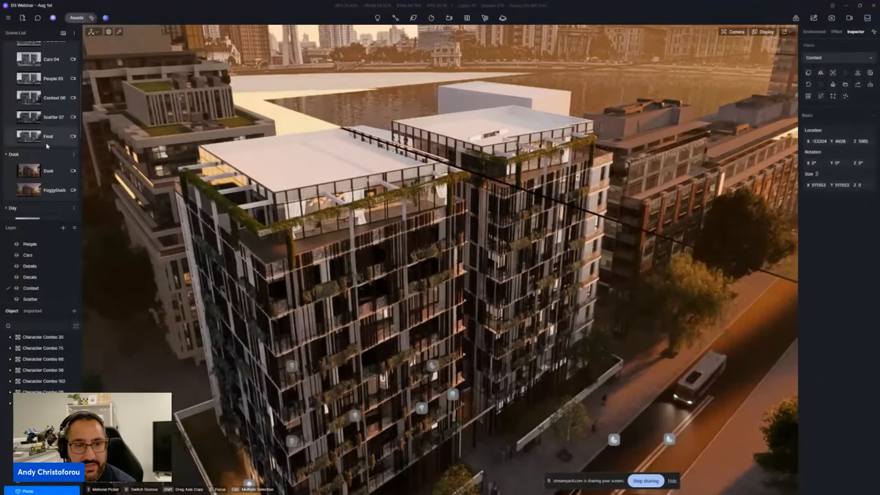
# Step: Open the Final scene and display the rule-of-thirds composition grid over the viewport
pyautogui.scroll(-1, 48, 116)
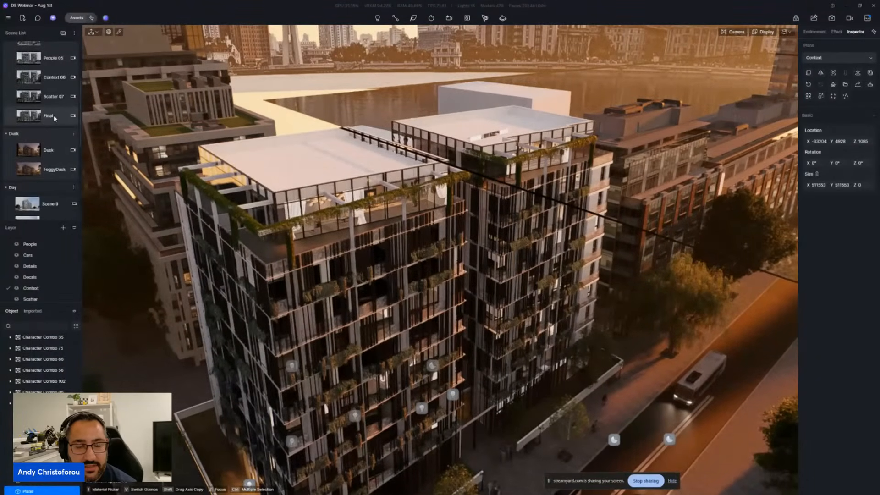
pyautogui.click(51, 116)
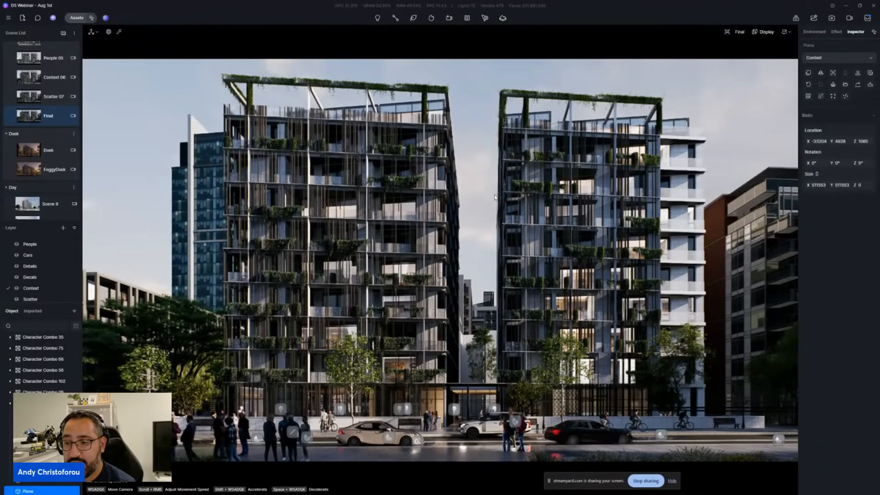
pyautogui.click(762, 32)
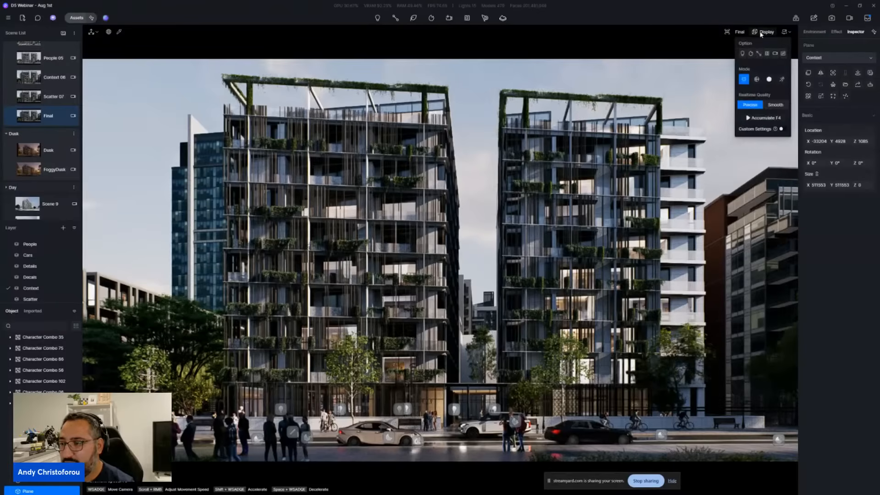
pyautogui.click(783, 54)
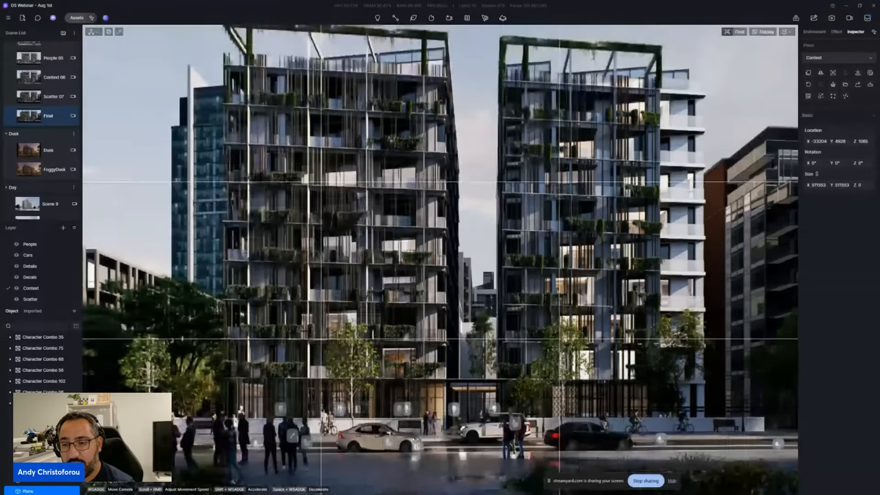
# Step: Pull the camera back and around to a corner view with both towers framed in the grid's central column
pyautogui.press('s')
pyautogui.press('s')
pyautogui.press('a')
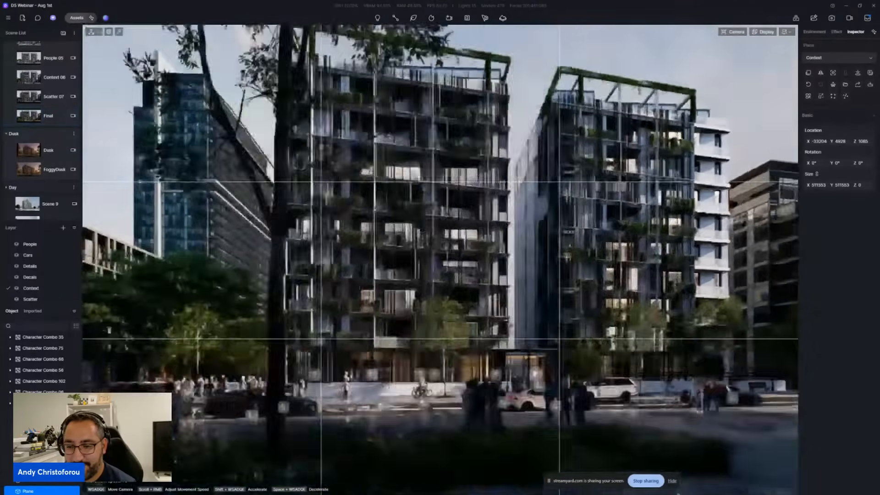
pyautogui.press('s')
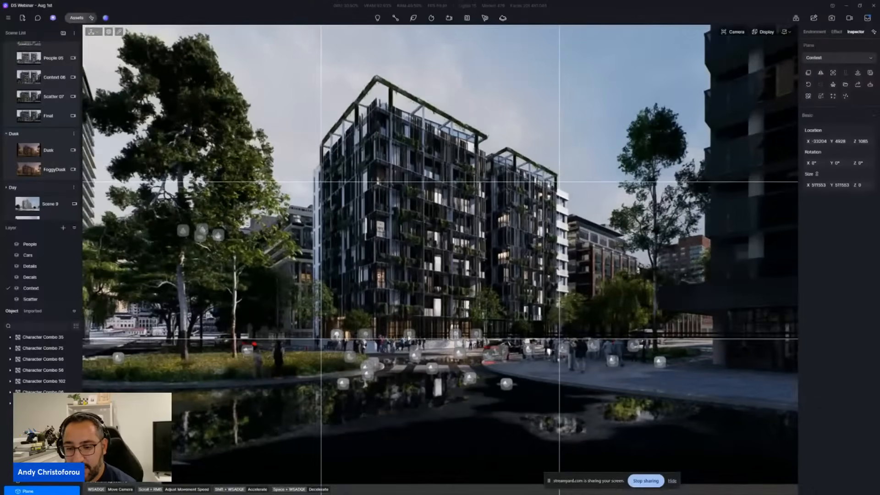
pyautogui.moveTo(436, 340); pyautogui.dragTo(436, 344, button='right')
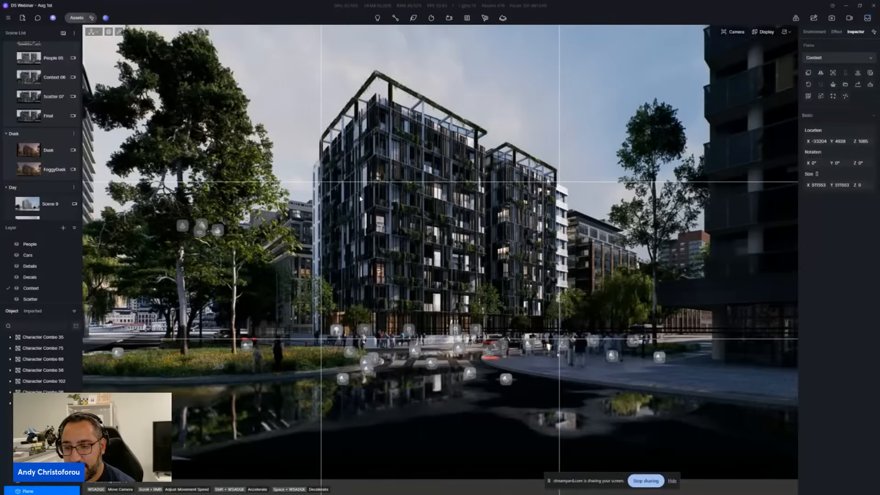
pyautogui.press('s')
# Step: Move the camera closer and back again to compare the towers' framing against the grid, and deselect the water plane
pyautogui.moveTo(460, 264)
pyautogui.mouseDown(button='right')
pyautogui.moveTo(468, 261)
pyautogui.moveTo(464, 269)
pyautogui.mouseUp(button='right')
pyautogui.press('w')
pyautogui.press('w')
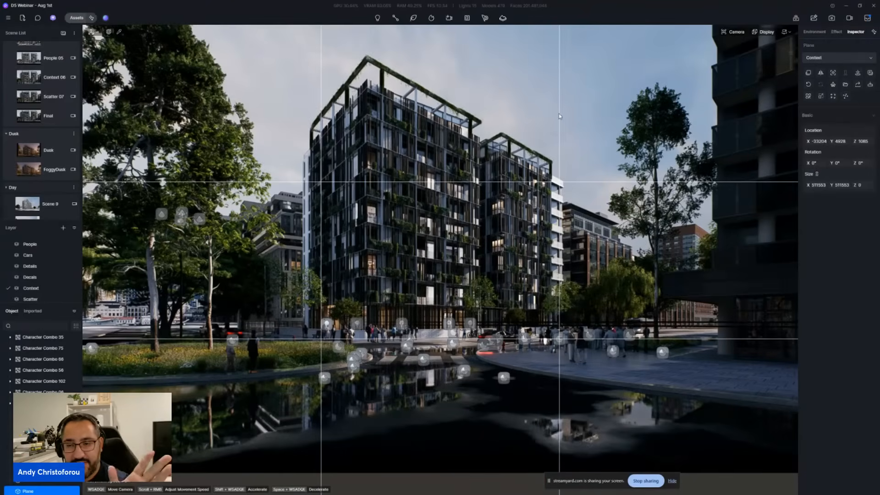
pyautogui.press('w')
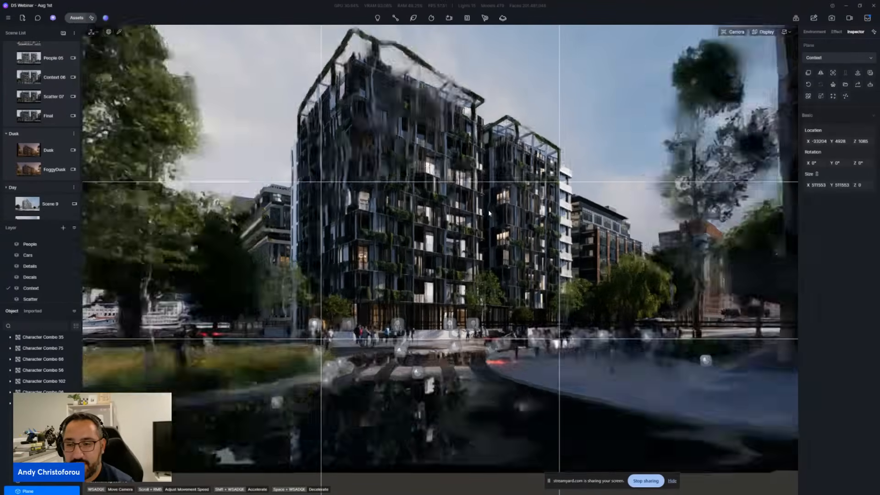
pyautogui.press('s')
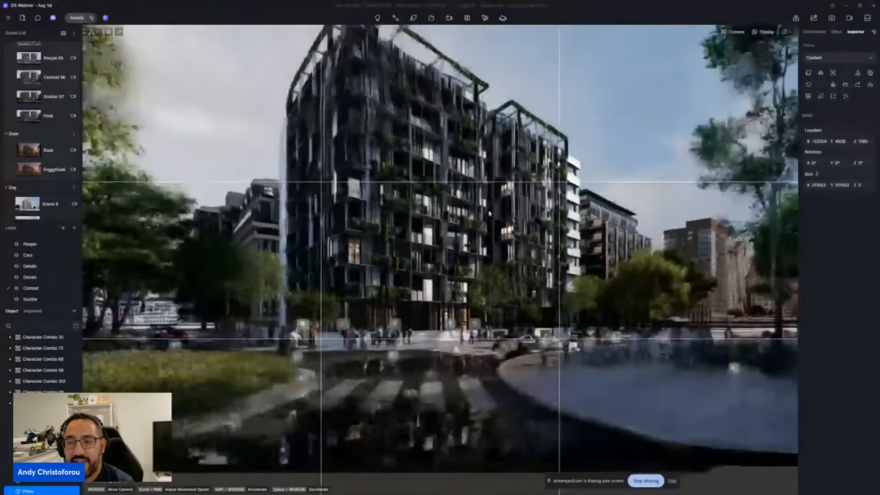
pyautogui.press('Escape')
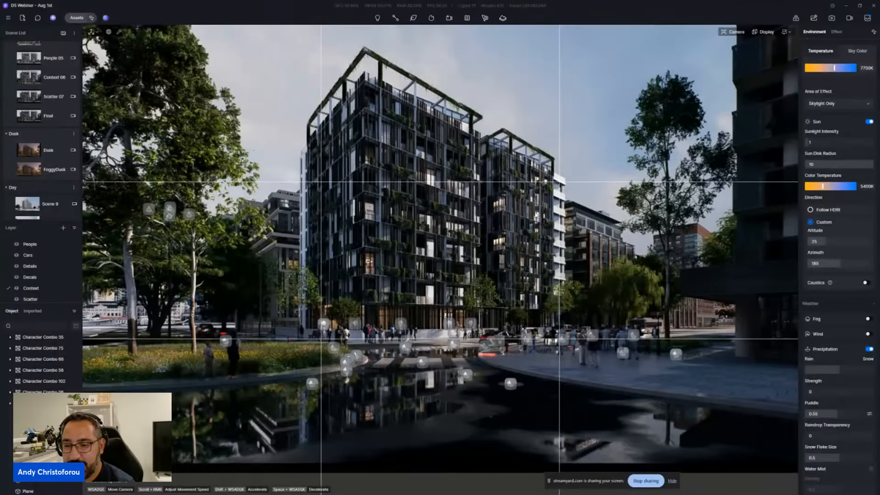
# Step: Reframe the towers from beside the flower bed, with the pedestrian crossing in the foreground
pyautogui.scroll(-4, 445, 85)
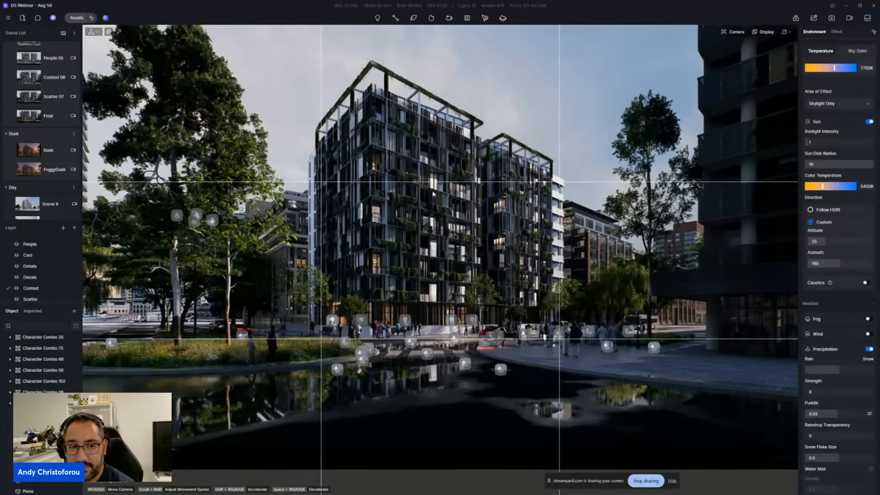
pyautogui.click(30, 77)
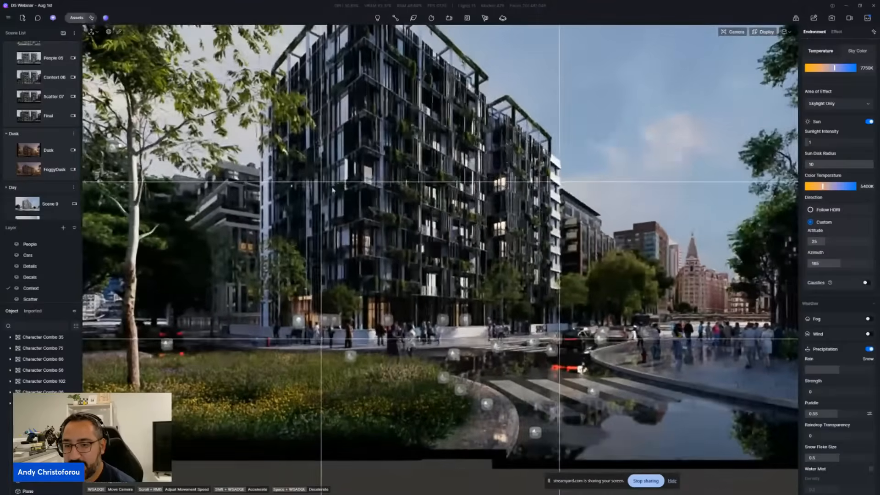
pyautogui.scroll(5, 430, 165)
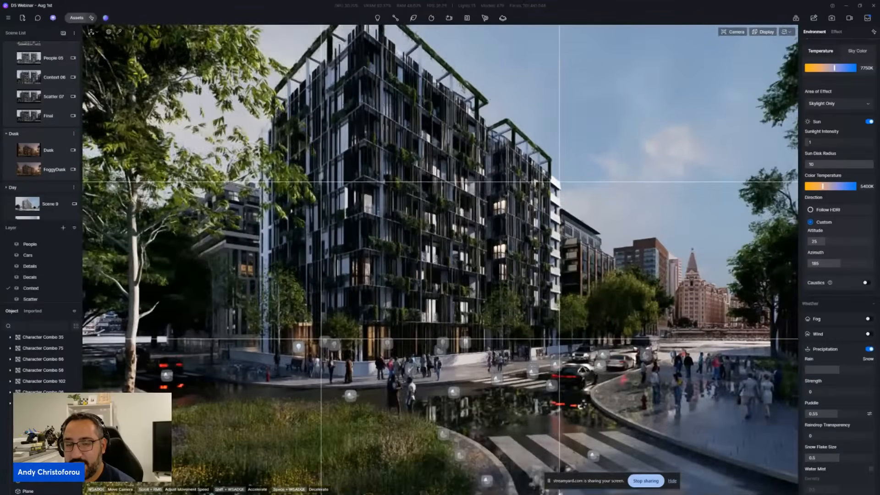
# Step: Pull the camera back and sideways until trees flank the towers on both sides of the composition grid
pyautogui.scroll(4, 429, 165)
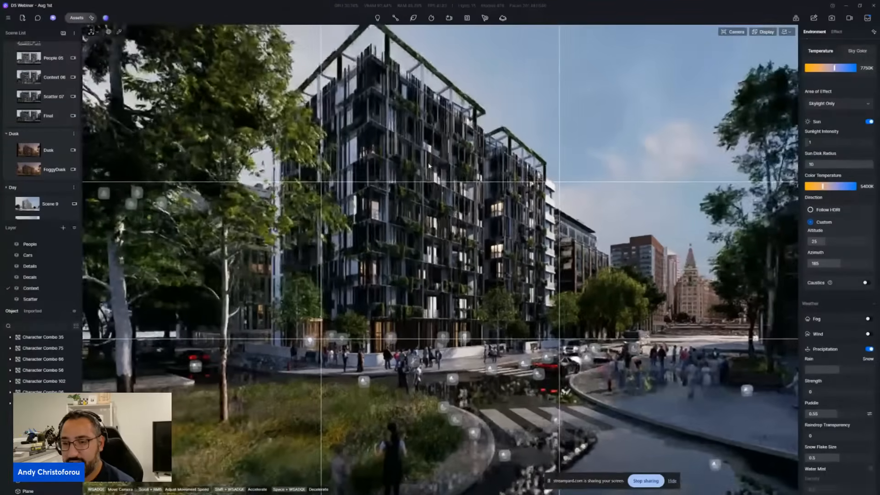
pyautogui.press('a')
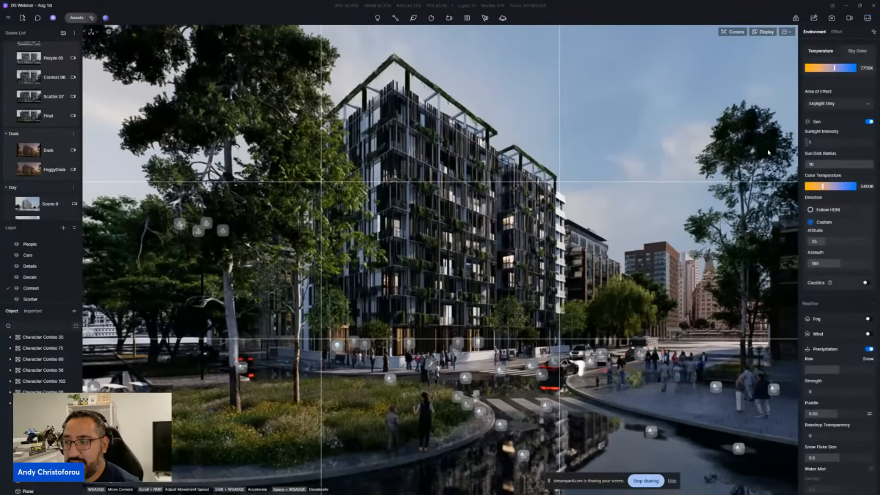
pyautogui.click(72, 115)
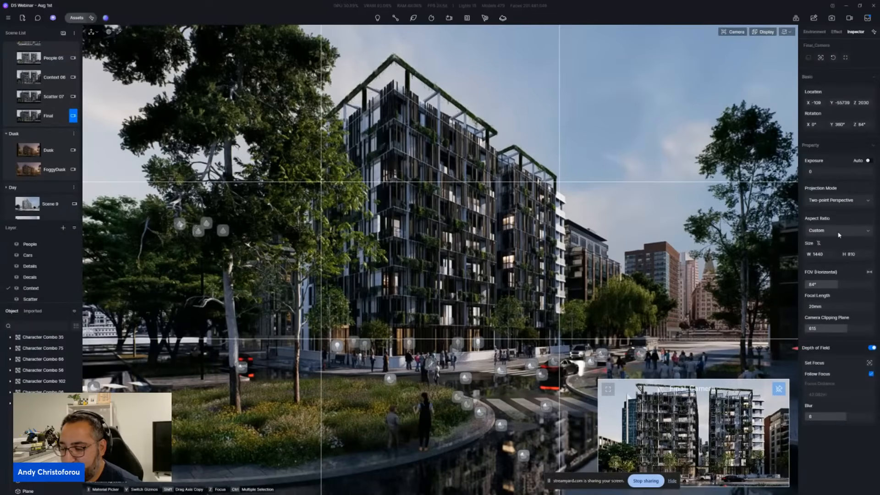
pyautogui.click(839, 232)
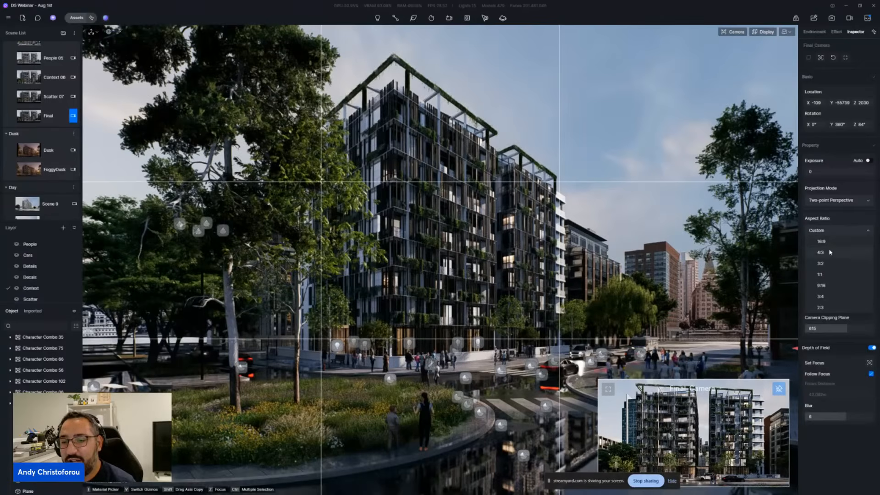
pyautogui.click(843, 439)
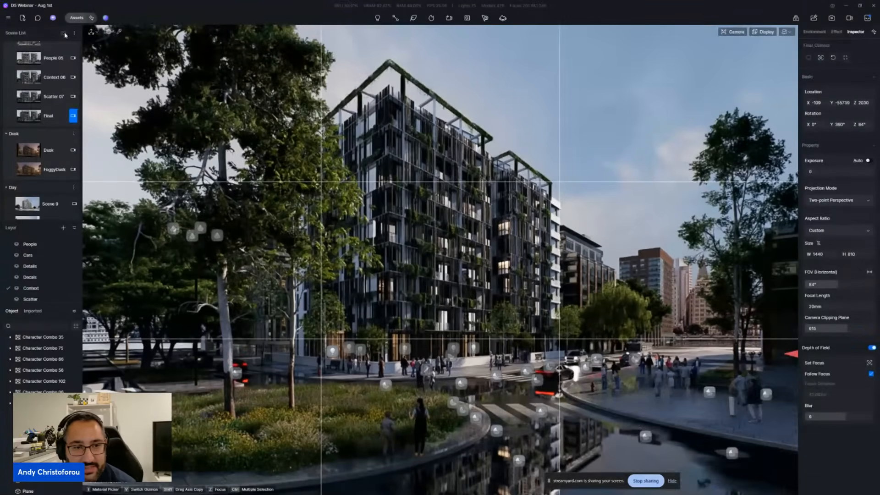
# Step: Save the current view as a new scene in the CloseUps group, and set the Final camera's aspect ratio to 4:3
pyautogui.scroll(-5, 59, 127)
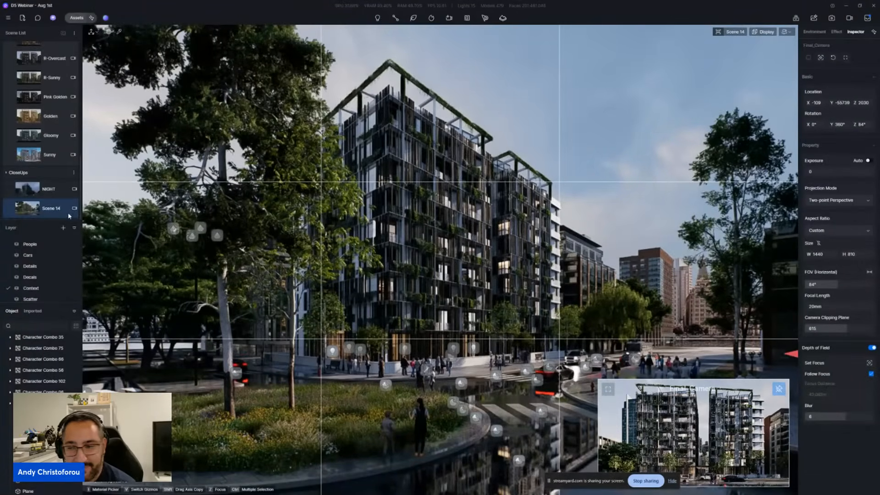
pyautogui.click(816, 230)
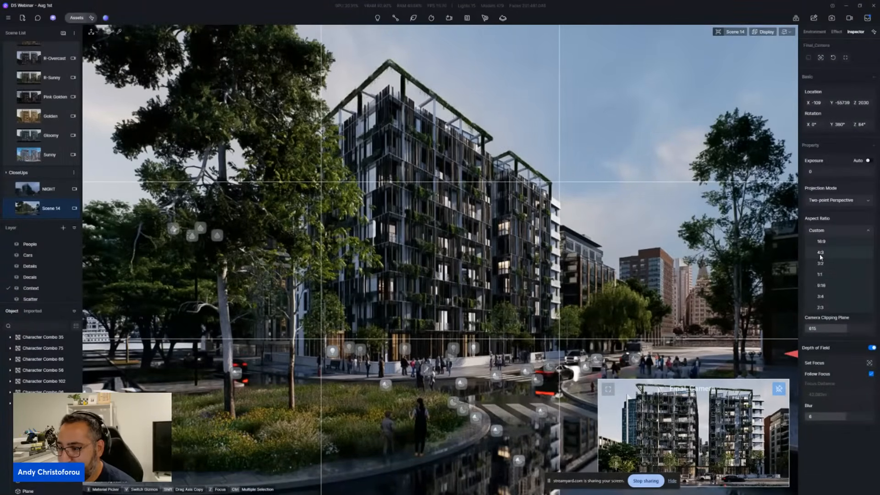
pyautogui.click(822, 256)
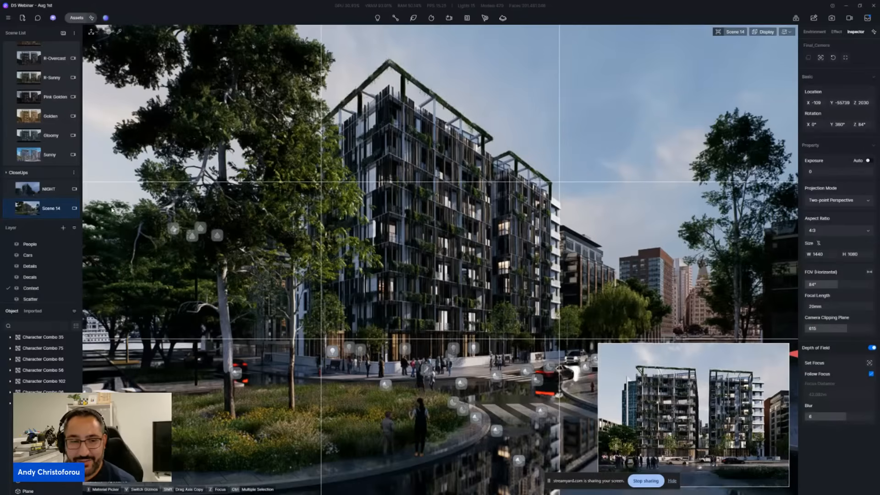
# Step: Open the new close-up scene's camera settings, set its aspect ratio to 4:3 and look through the camera
pyautogui.click(74, 208)
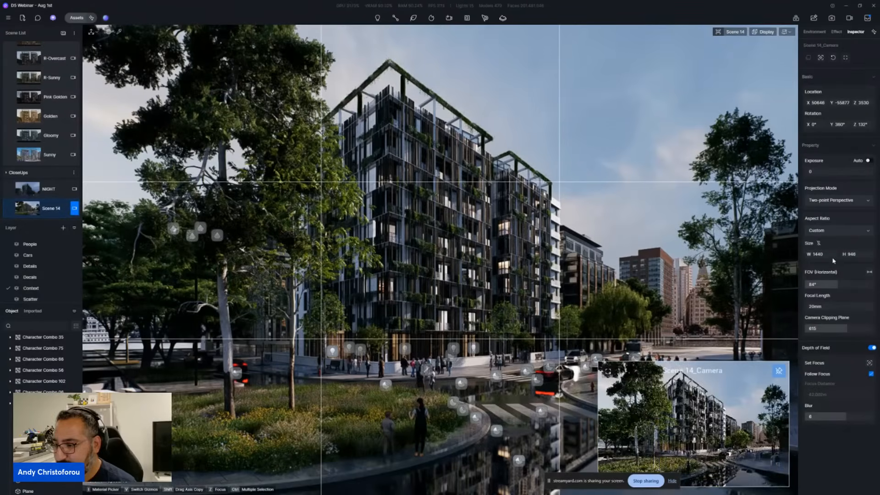
pyautogui.click(841, 232)
pyautogui.click(820, 252)
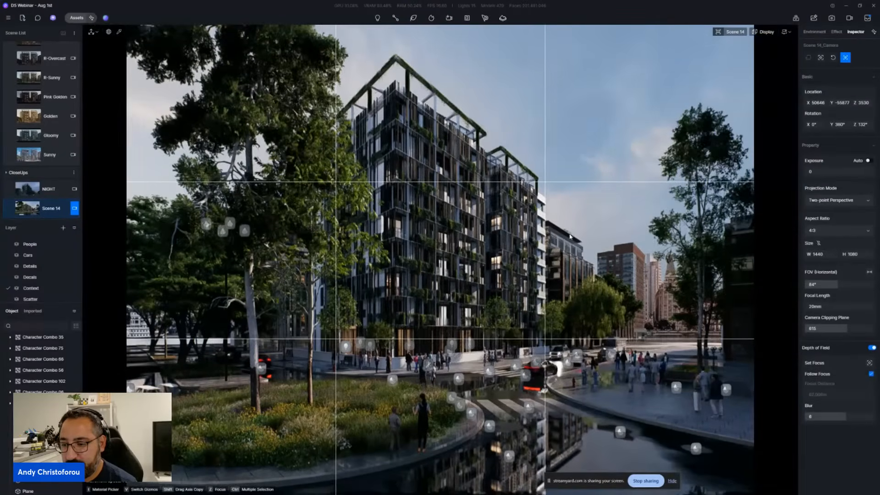
# Step: Change the close-up camera to a 9:16 portrait ratio and set its focal length to 53 mm
pyautogui.click(820, 230)
pyautogui.click(822, 286)
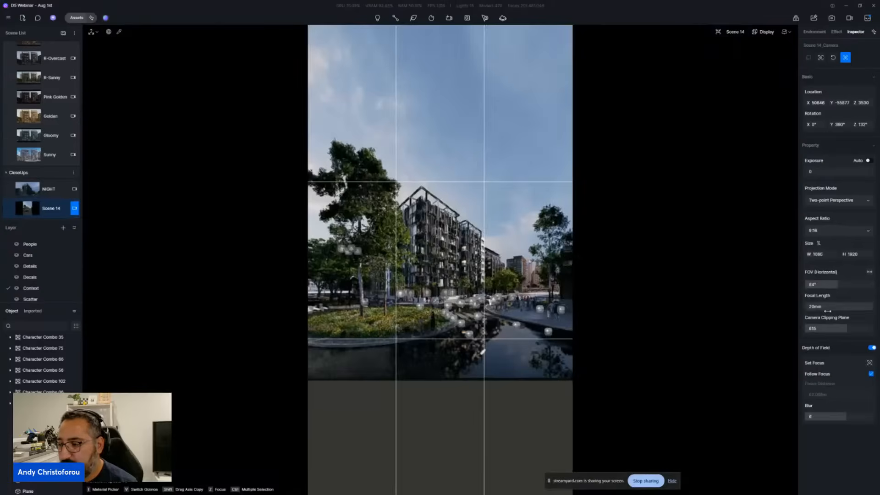
pyautogui.moveTo(825, 306); pyautogui.dragTo(831, 306)
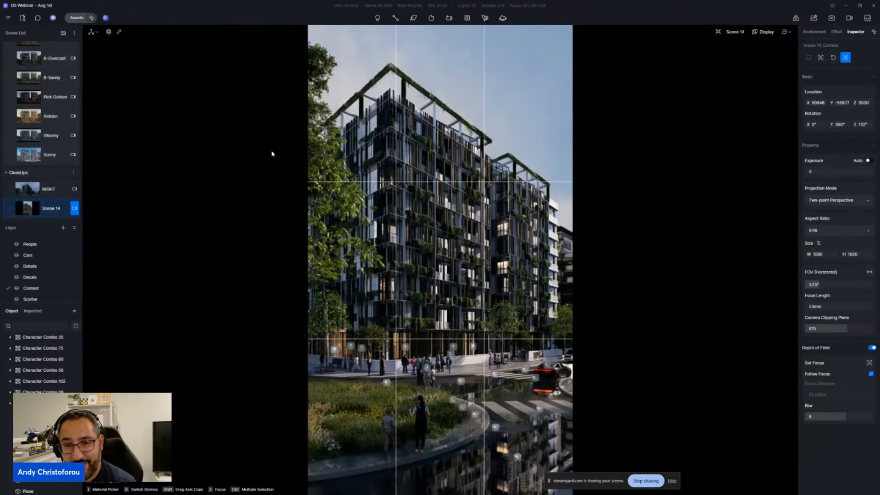
# Step: Save the project, minimize D5 Render and switch to the Figma board of renders in the browser
pyautogui.click(321, 147)
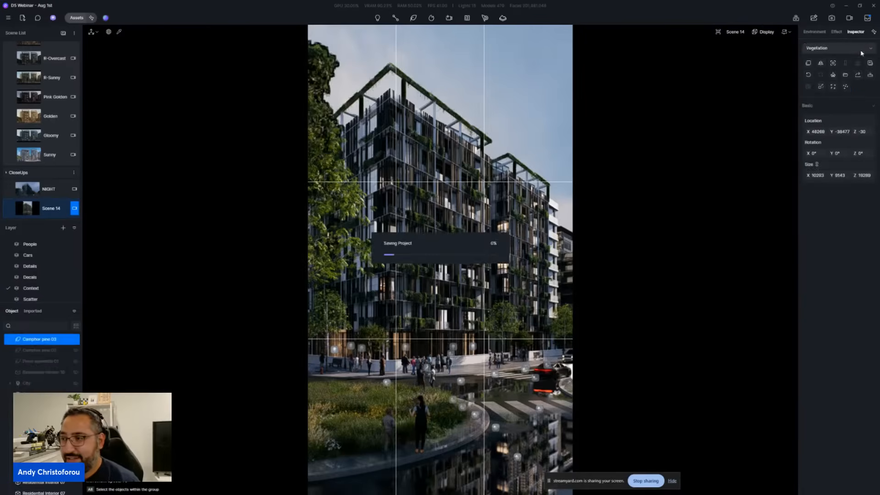
pyautogui.click(846, 6)
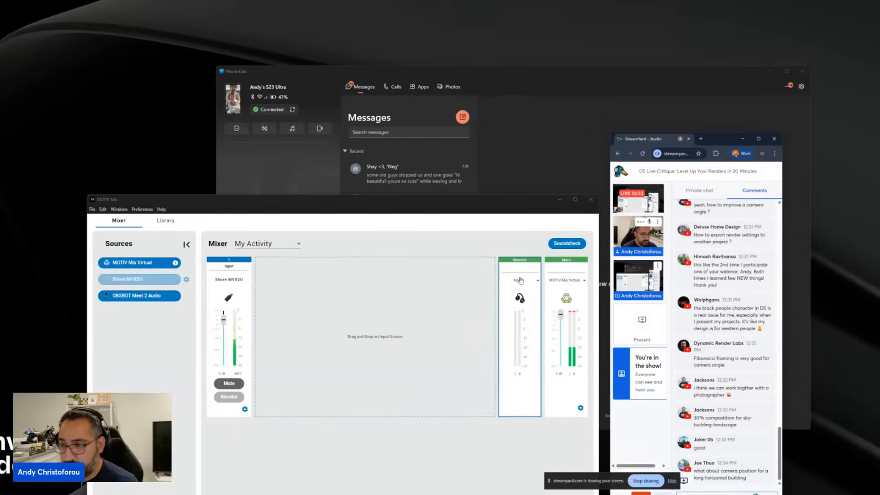
pyautogui.moveTo(511, 493)
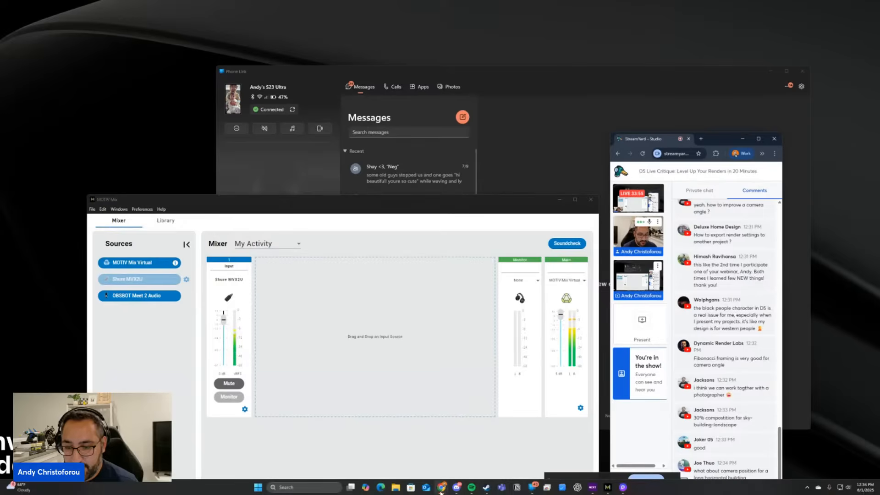
pyautogui.moveTo(441, 492)
pyautogui.click(394, 451)
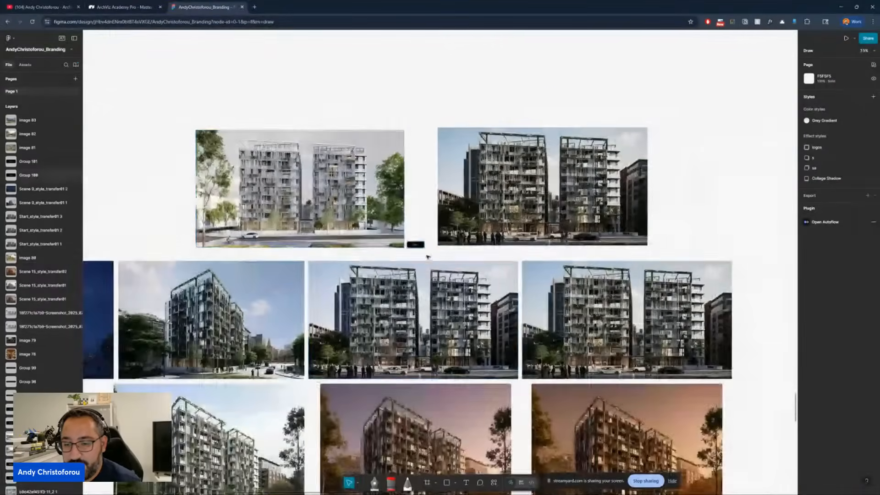
# Step: Examine the day, dusk and night render variations of the apartment towers on the board
pyautogui.moveTo(427, 257); pyautogui.dragTo(478, 183, button='middle')
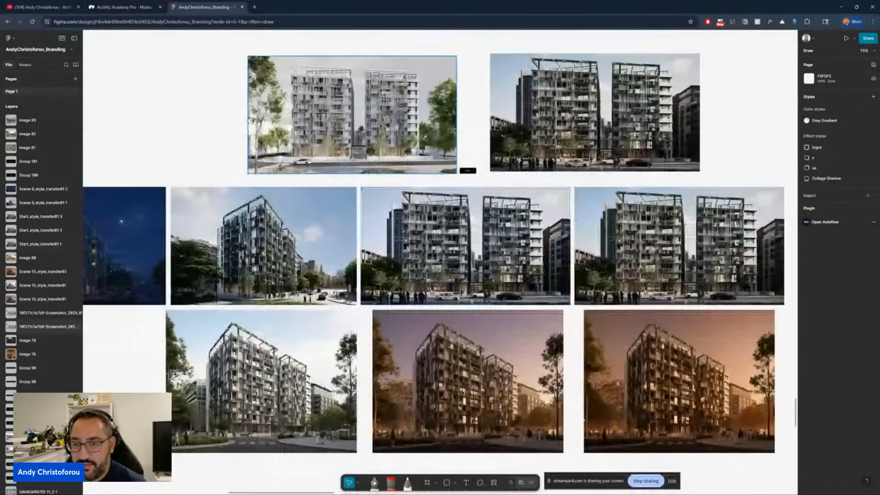
pyautogui.hscroll(-2, 484, 174)
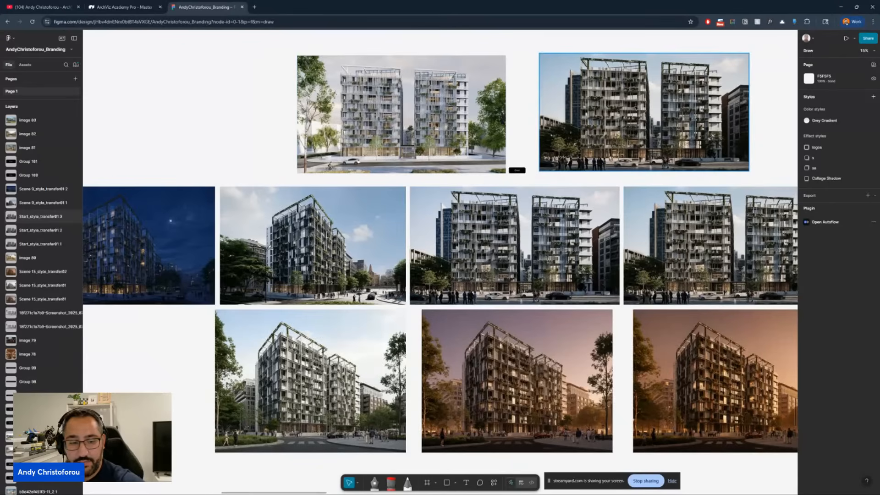
pyautogui.hscroll(-2, 250, 270)
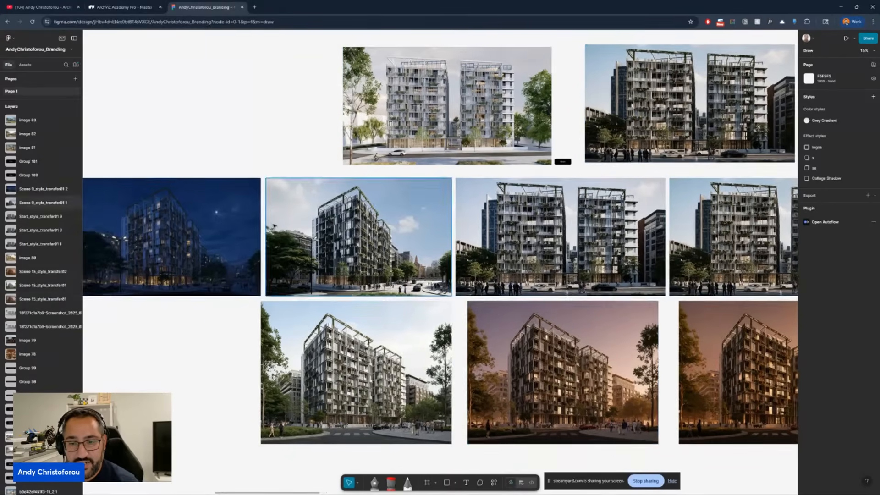
pyautogui.keyDown('ctrl'); pyautogui.scroll(1, 250, 271); pyautogui.keyUp('ctrl')
pyautogui.keyDown('ctrl'); pyautogui.scroll(2, 426, 238); pyautogui.keyUp('ctrl')
pyautogui.keyDown('ctrl'); pyautogui.scroll(-4, 426, 238); pyautogui.keyUp('ctrl')
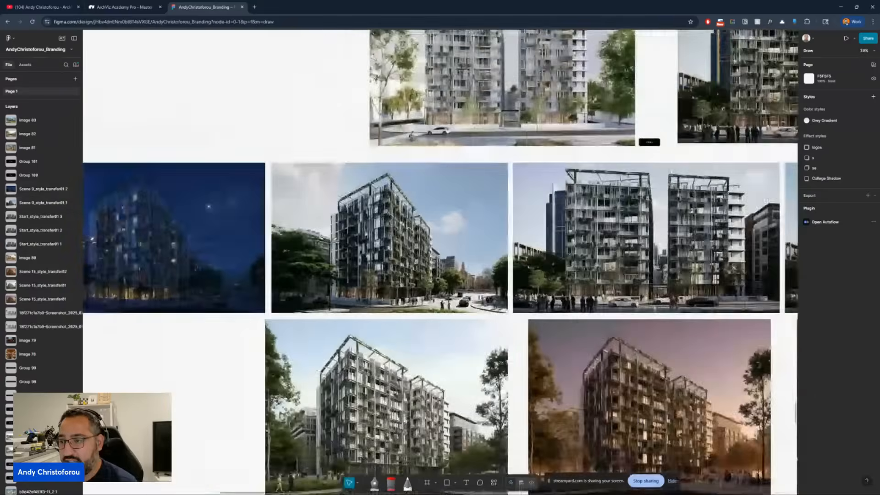
pyautogui.hscroll(5, 484, 211)
pyautogui.keyDown('ctrl'); pyautogui.scroll(-3, 360, 207); pyautogui.keyUp('ctrl')
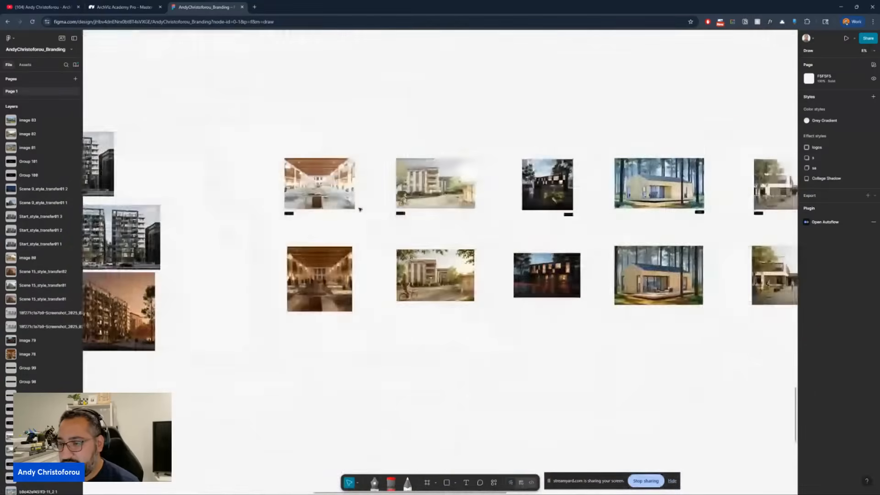
# Step: Look through the submitted renders and their improved versions, from the dining hall to the country house with parked cars
pyautogui.keyDown('ctrl'); pyautogui.scroll(5, 348, 239); pyautogui.keyUp('ctrl')
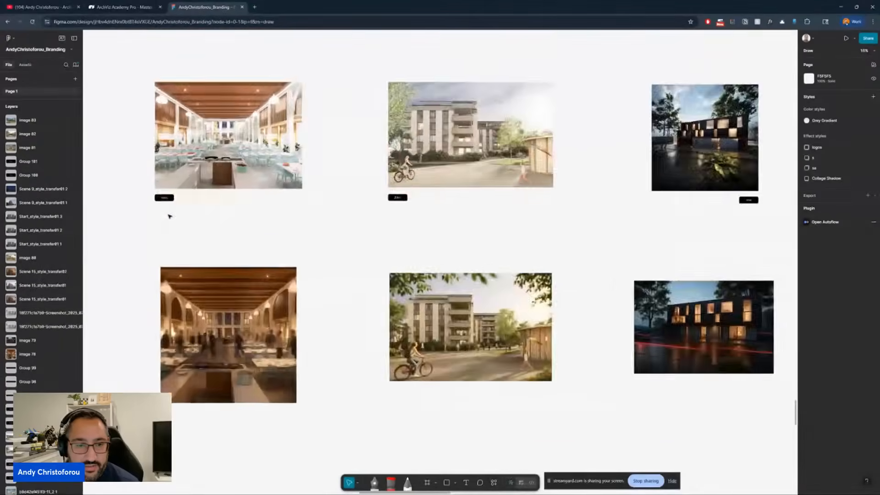
pyautogui.keyDown('ctrl'); pyautogui.scroll(-2, 208, 207); pyautogui.keyUp('ctrl')
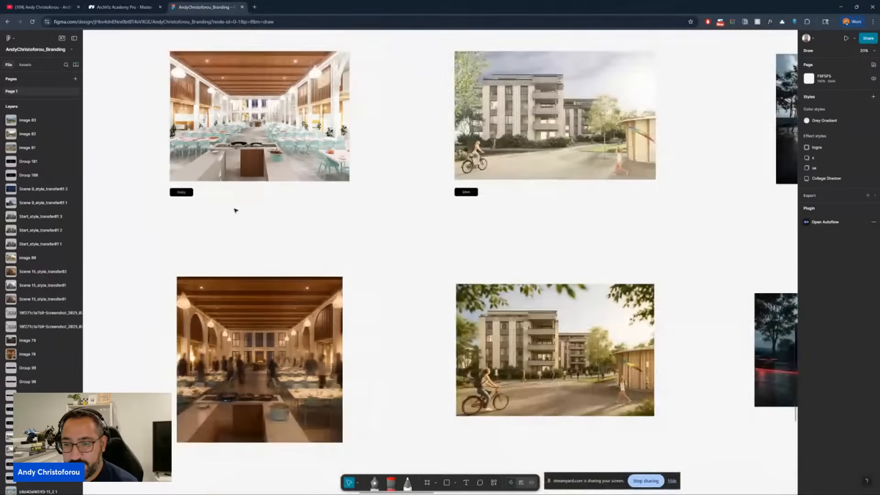
pyautogui.keyDown('ctrl'); pyautogui.scroll(-2, 185, 199); pyautogui.keyUp('ctrl')
pyautogui.hscroll(2, 359, 238)
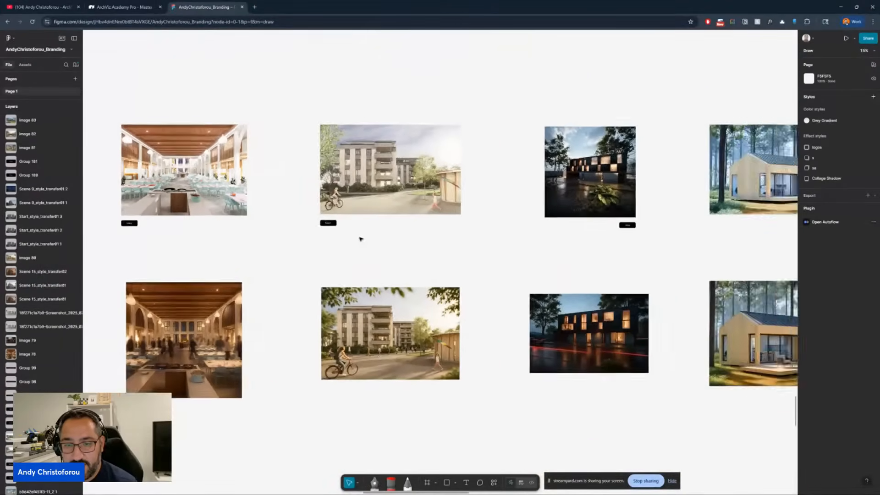
pyautogui.keyDown('ctrl'); pyautogui.scroll(4, 359, 237); pyautogui.keyUp('ctrl')
pyautogui.keyDown('ctrl'); pyautogui.scroll(-2, 593, 263); pyautogui.keyUp('ctrl')
pyautogui.hscroll(3, 614, 258)
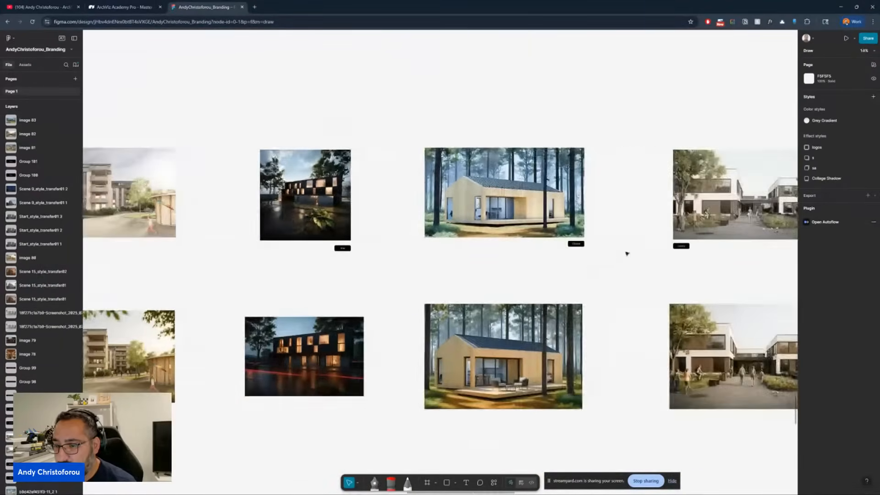
pyautogui.keyDown('ctrl'); pyautogui.scroll(4, 589, 262); pyautogui.keyUp('ctrl')
pyautogui.keyDown('ctrl'); pyautogui.scroll(-2, 569, 260); pyautogui.keyUp('ctrl')
pyautogui.hscroll(3, 422, 245)
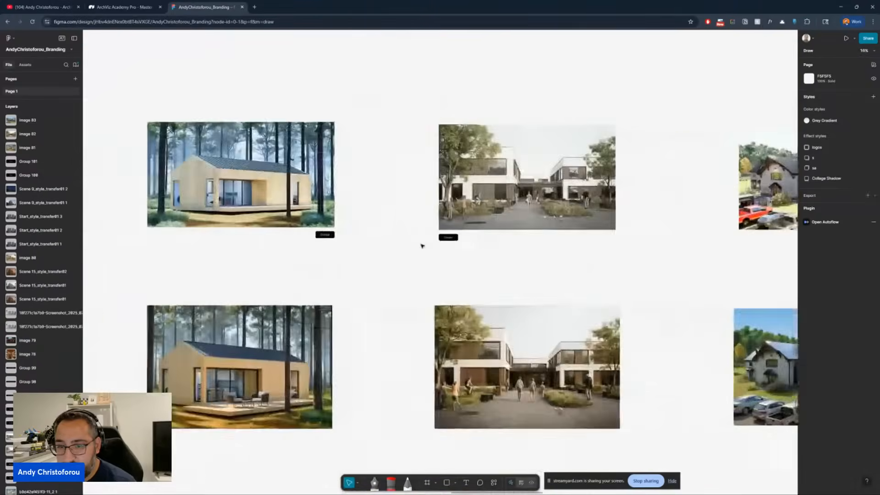
pyautogui.keyDown('ctrl'); pyautogui.scroll(3, 514, 252); pyautogui.keyUp('ctrl')
pyautogui.hscroll(5, 574, 260)
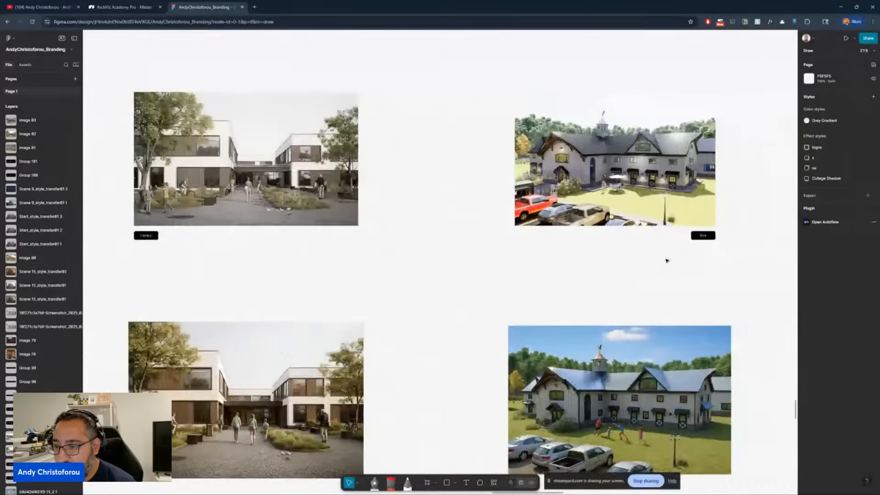
pyautogui.keyDown('ctrl'); pyautogui.scroll(-3, 290, 281); pyautogui.keyUp('ctrl')
pyautogui.hscroll(-4, 536, 266)
pyautogui.keyDown('ctrl'); pyautogui.scroll(-2, 448, 271); pyautogui.keyUp('ctrl')
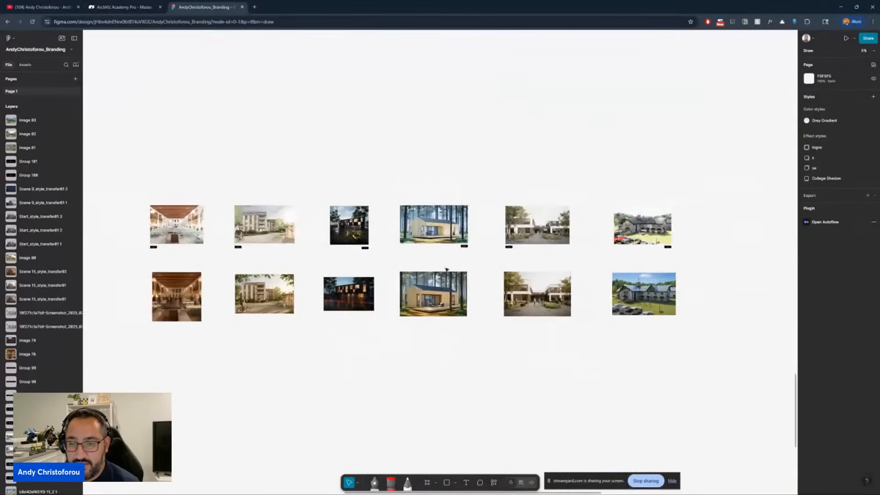
# Step: Compare the submitted bright dining-hall render with its warm, darker improved version
pyautogui.keyDown('ctrl'); pyautogui.scroll(1, 353, 266); pyautogui.keyUp('ctrl')
pyautogui.keyDown('ctrl'); pyautogui.scroll(1, 371, 261); pyautogui.keyUp('ctrl')
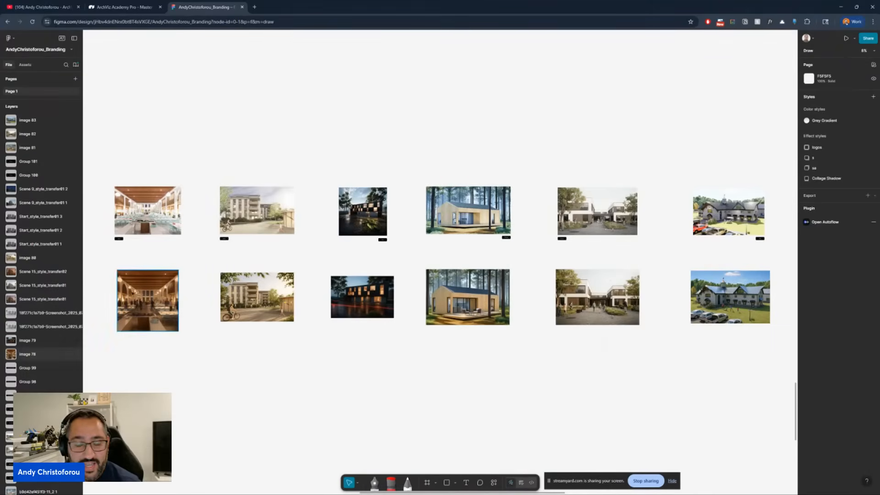
pyautogui.keyDown('ctrl'); pyautogui.scroll(1, 125, 203); pyautogui.keyUp('ctrl')
pyautogui.keyDown('ctrl'); pyautogui.scroll(10, 125, 204); pyautogui.keyUp('ctrl')
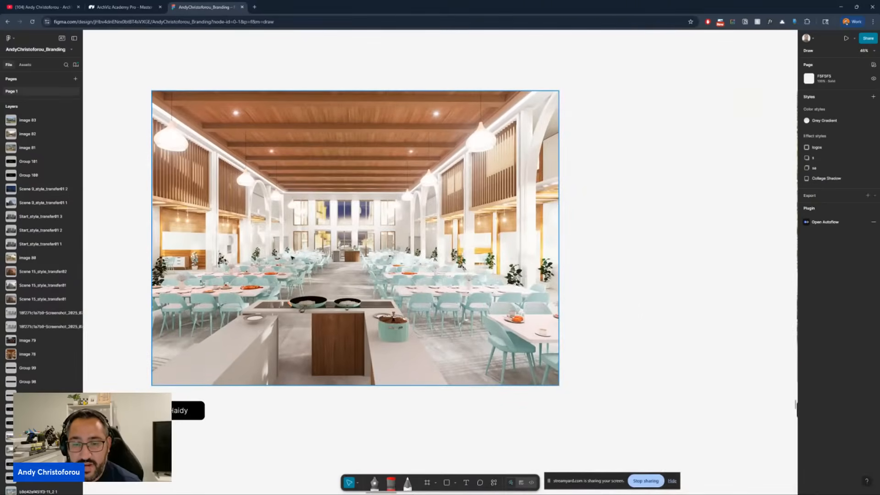
pyautogui.keyDown('ctrl'); pyautogui.scroll(-5, 349, 225); pyautogui.keyUp('ctrl')
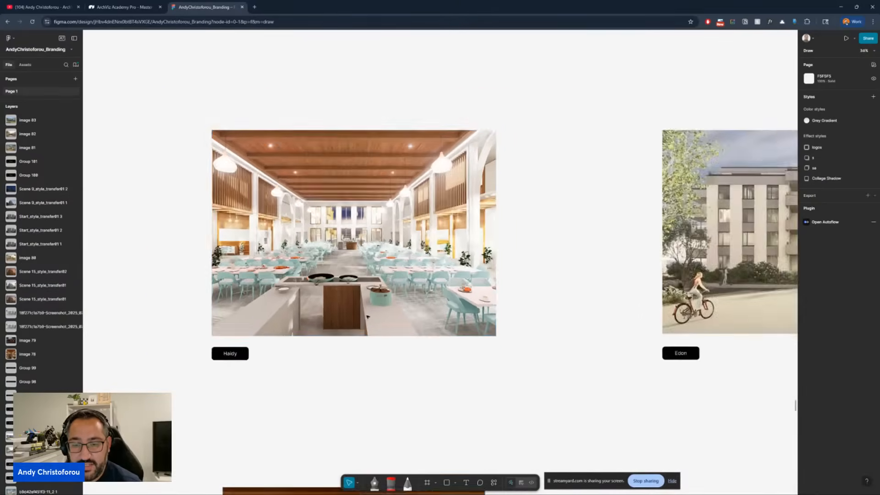
pyautogui.keyDown('ctrl'); pyautogui.scroll(4, 390, 385); pyautogui.keyUp('ctrl')
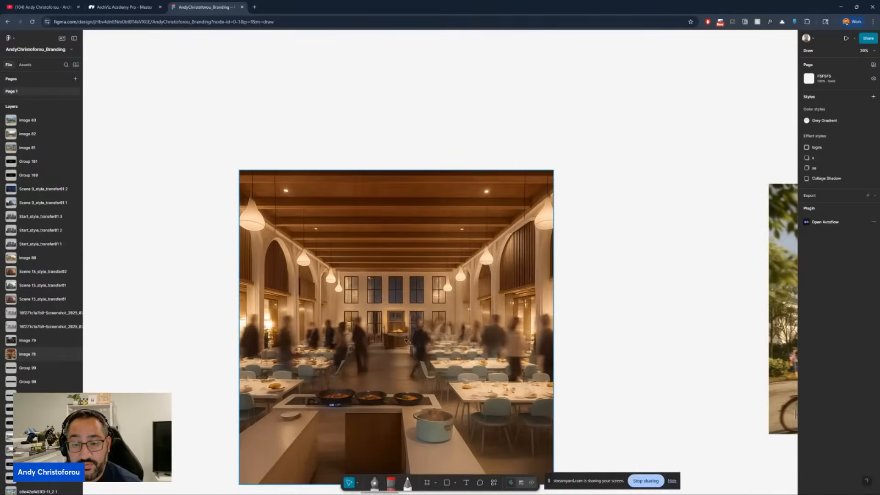
pyautogui.moveTo(405, 339); pyautogui.dragTo(431, 298, button='middle')
pyautogui.keyDown('ctrl'); pyautogui.scroll(-2, 436, 294); pyautogui.keyUp('ctrl')
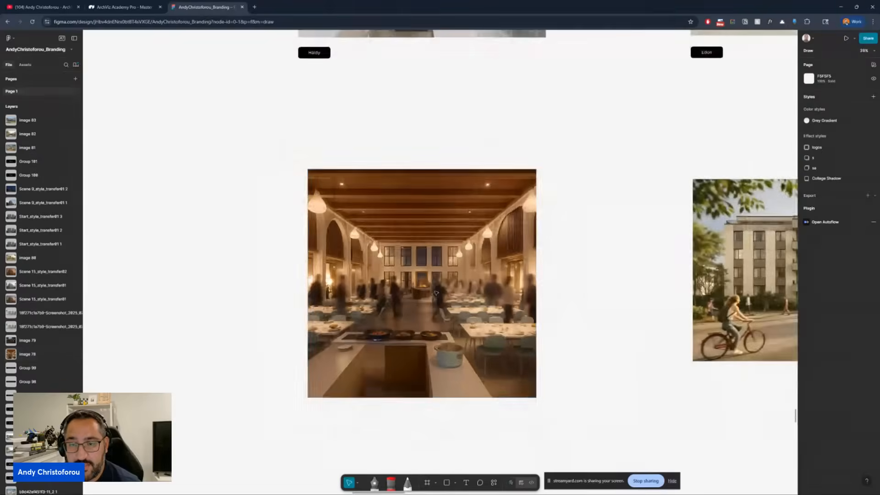
# Step: Circle the pot on the counter of the submitted bright dining-hall render with the red brush and add strokes beneath its base
pyautogui.moveTo(447, 139); pyautogui.dragTo(445, 285, button='middle')
pyautogui.keyDown('ctrl'); pyautogui.scroll(2, 389, 202); pyautogui.keyUp('ctrl')
pyautogui.keyDown('ctrl'); pyautogui.scroll(2, 401, 259); pyautogui.keyUp('ctrl')
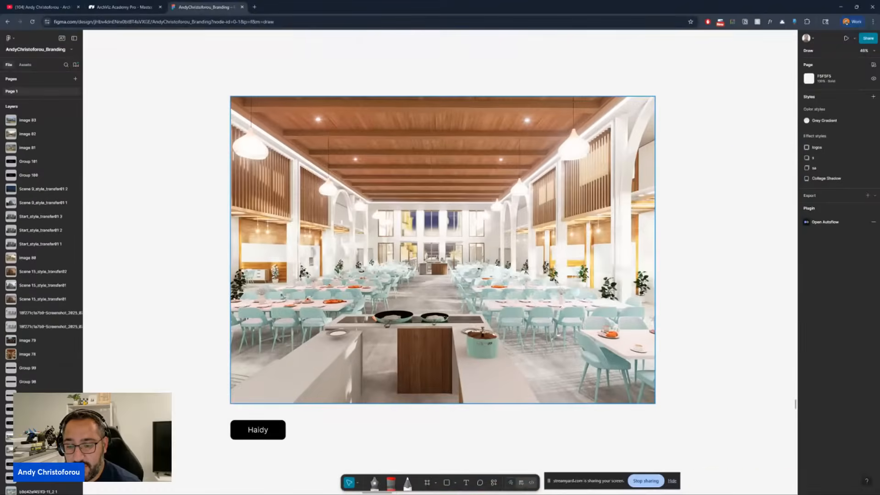
pyautogui.click(391, 482)
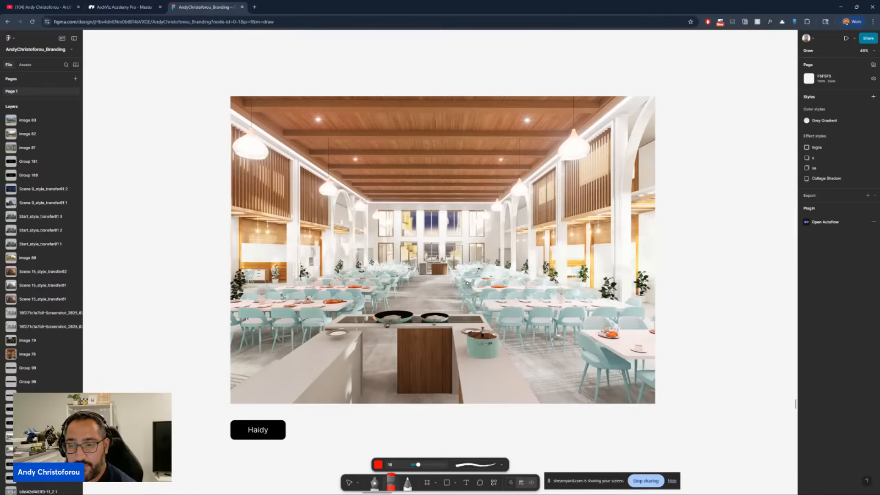
pyautogui.keyDown('ctrl'); pyautogui.scroll(5, 458, 316); pyautogui.keyUp('ctrl')
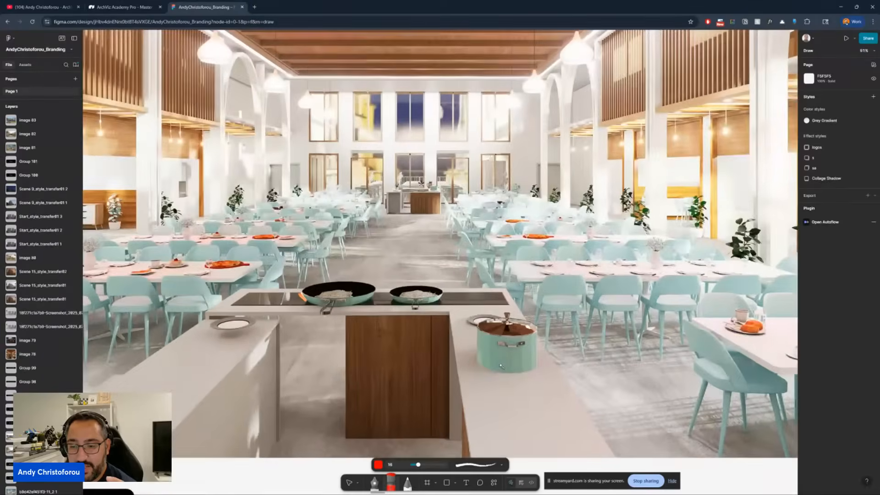
pyautogui.keyDown('ctrl'); pyautogui.scroll(1, 501, 366); pyautogui.keyUp('ctrl')
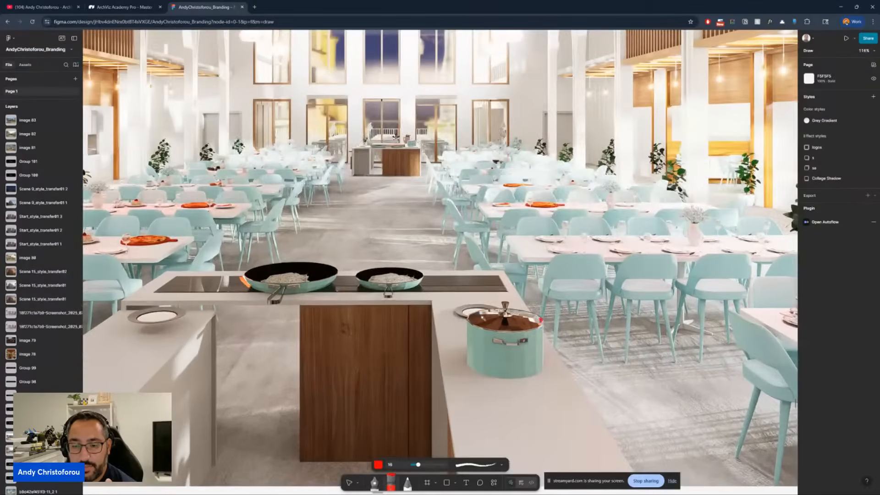
pyautogui.moveTo(474, 320); pyautogui.dragTo(469, 322)
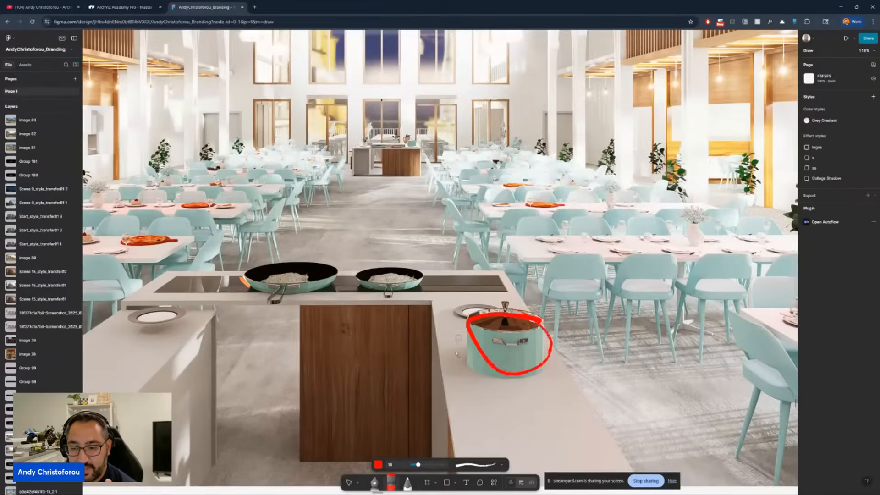
pyautogui.keyDown('ctrl'); pyautogui.scroll(4, 497, 380); pyautogui.keyUp('ctrl')
pyautogui.moveTo(480, 382)
pyautogui.mouseDown()
pyautogui.moveTo(527, 407)
pyautogui.moveTo(576, 379)
pyautogui.mouseUp()
pyautogui.keyDown('ctrl'); pyautogui.scroll(-5, 520, 370); pyautogui.keyUp('ctrl')
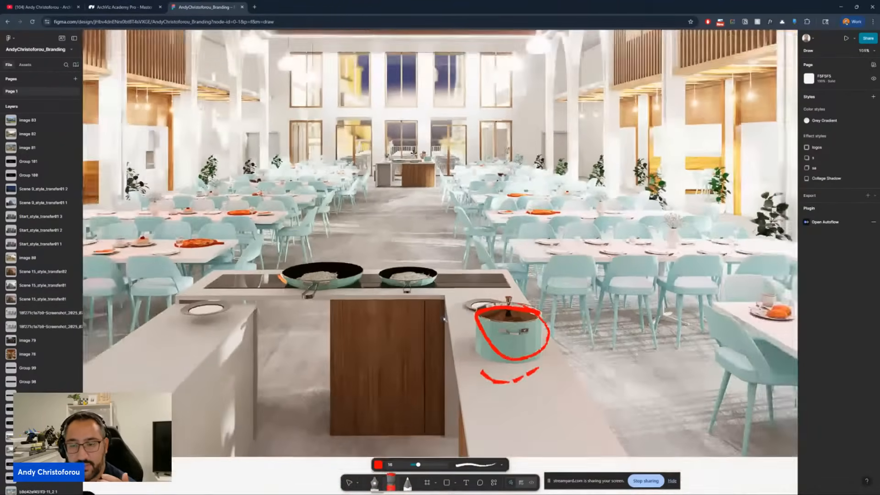
pyautogui.keyDown('ctrl'); pyautogui.scroll(-1, 516, 353); pyautogui.keyUp('ctrl')
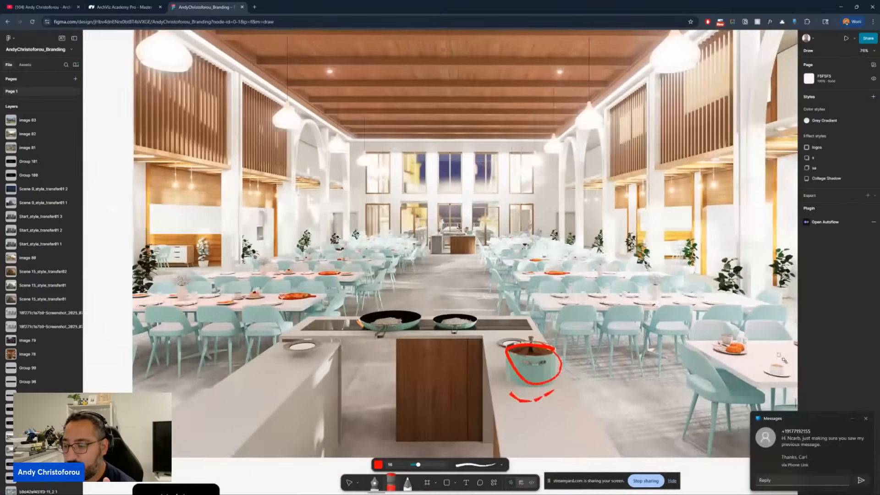
# Step: Dismiss the incoming message notification and bring the whole bright dining-hall render back into view
pyautogui.click(866, 419)
pyautogui.scroll(1, 499, 295)
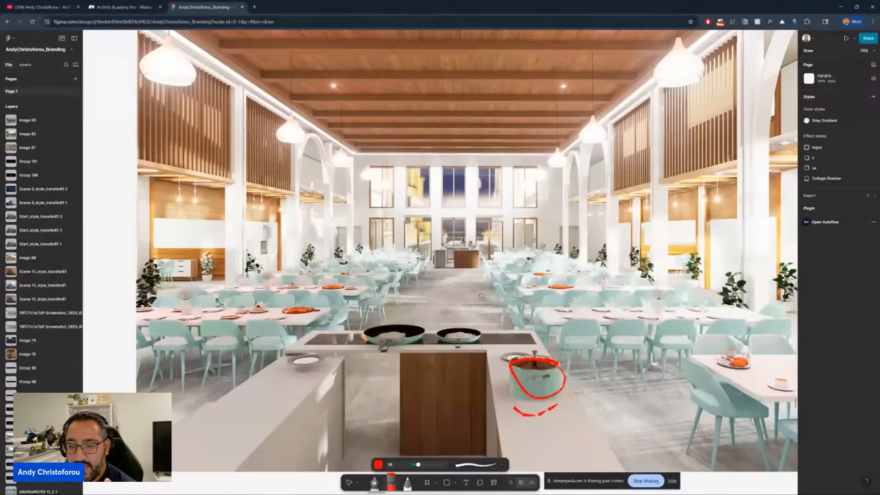
pyautogui.keyDown('ctrl'); pyautogui.scroll(-2, 449, 268); pyautogui.keyUp('ctrl')
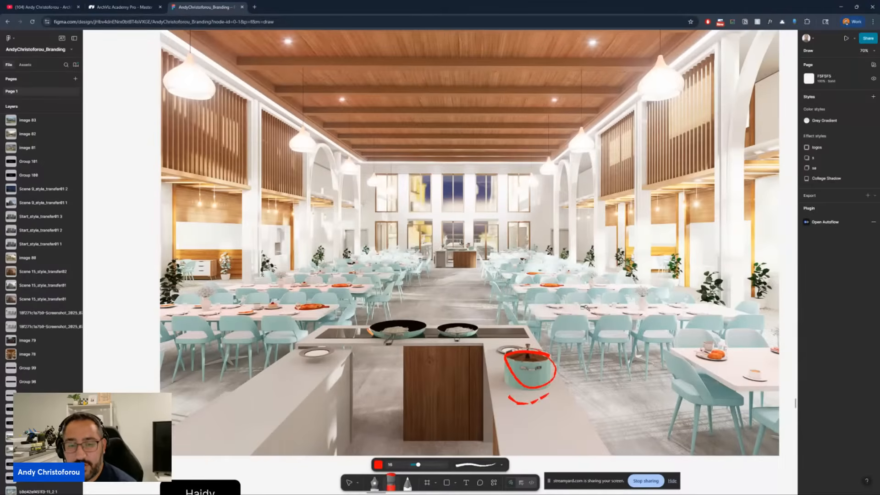
# Step: Mark four of the potted plants beside the right-hand columns of the bright dining-hall render with red brush strokes
pyautogui.keyDown('ctrl'); pyautogui.scroll(5, 741, 330); pyautogui.keyUp('ctrl')
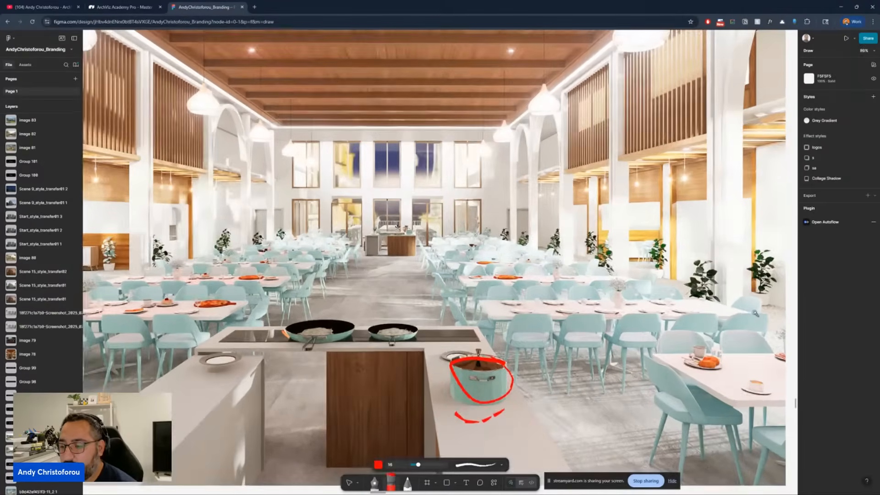
pyautogui.hscroll(1, 501, 258)
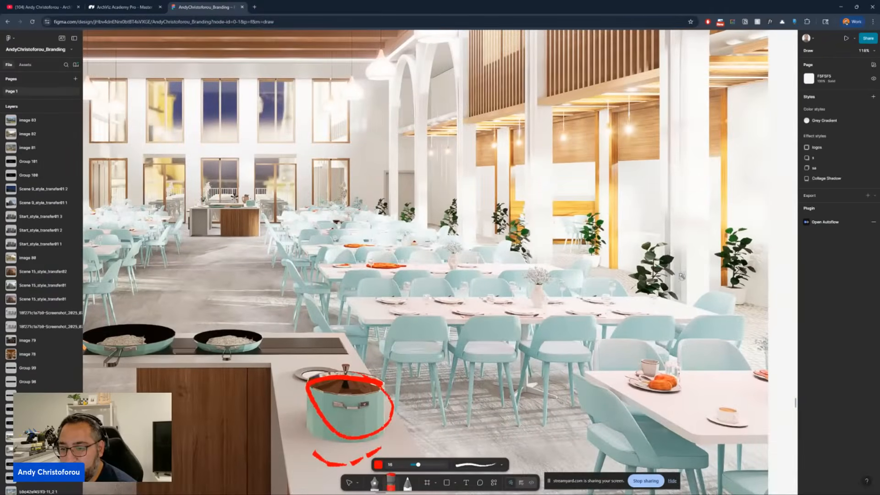
pyautogui.moveTo(672, 262); pyautogui.dragTo(667, 243)
pyautogui.moveTo(514, 214)
pyautogui.mouseDown()
pyautogui.moveTo(525, 249)
pyautogui.moveTo(530, 224)
pyautogui.mouseUp()
pyautogui.moveTo(442, 200)
pyautogui.mouseDown()
pyautogui.moveTo(465, 210)
pyautogui.moveTo(405, 233)
pyautogui.mouseUp()
pyautogui.keyDown('ctrl'); pyautogui.scroll(-3, 431, 268); pyautogui.keyUp('ctrl')
pyautogui.keyDown('ctrl'); pyautogui.scroll(-2, 405, 233); pyautogui.keyUp('ctrl')
pyautogui.hscroll(-3, 404, 233)
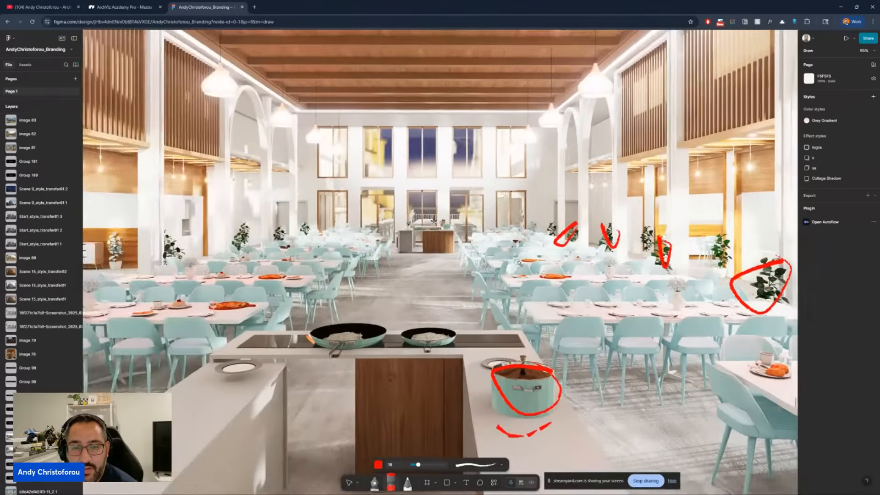
pyautogui.scroll(1, 431, 211)
pyautogui.hscroll(-1, 431, 211)
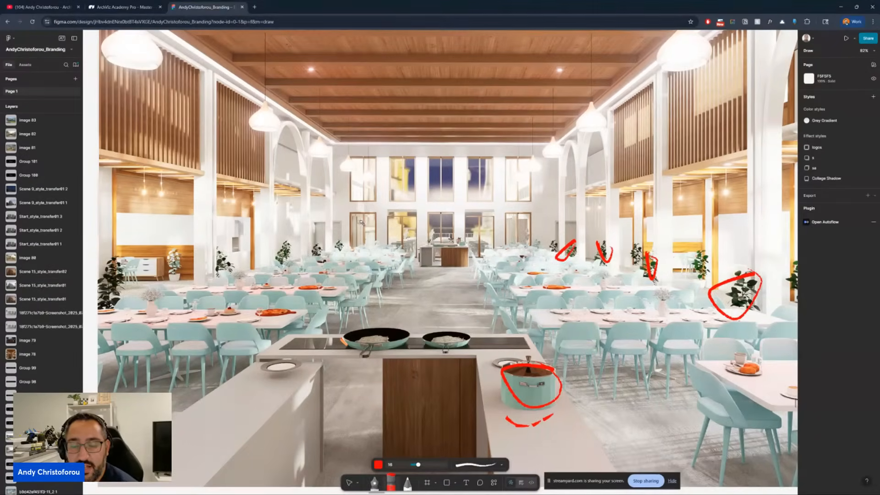
# Step: Draw red arrows on the warm dining-hall version, one to the left pan on the stove and one at the walking figure right of centre
pyautogui.keyDown('ctrl'); pyautogui.scroll(-5, 392, 184); pyautogui.keyUp('ctrl')
pyautogui.scroll(-5, 464, 340)
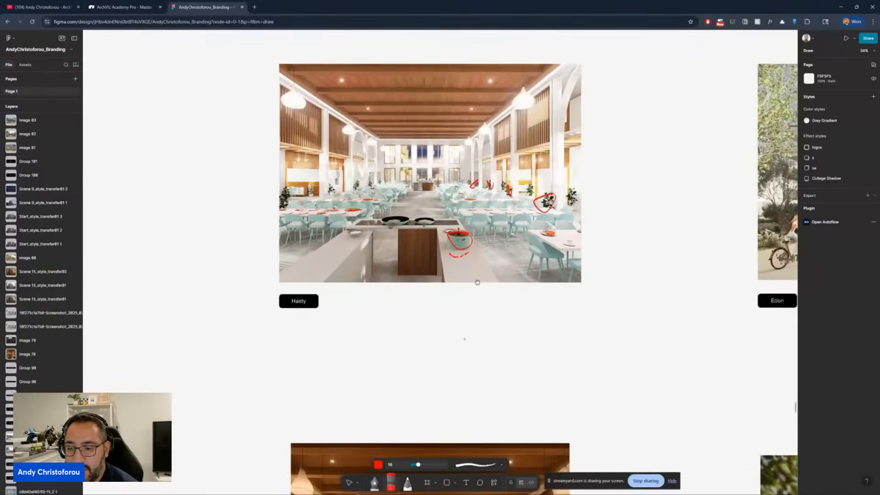
pyautogui.keyDown('ctrl'); pyautogui.scroll(3, 471, 357); pyautogui.keyUp('ctrl')
pyautogui.keyDown('ctrl'); pyautogui.scroll(3, 471, 357); pyautogui.keyUp('ctrl')
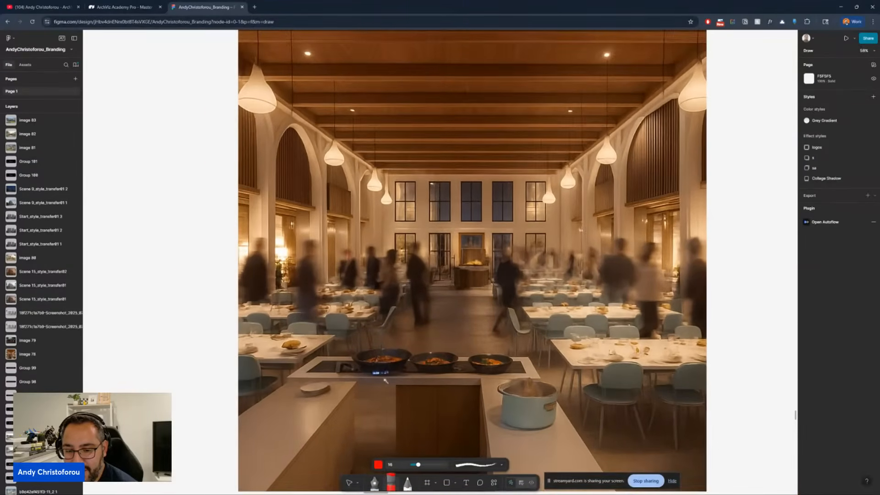
pyautogui.moveTo(376, 404); pyautogui.dragTo(389, 367)
pyautogui.keyDown('ctrl'); pyautogui.scroll(-1, 558, 414); pyautogui.keyUp('ctrl')
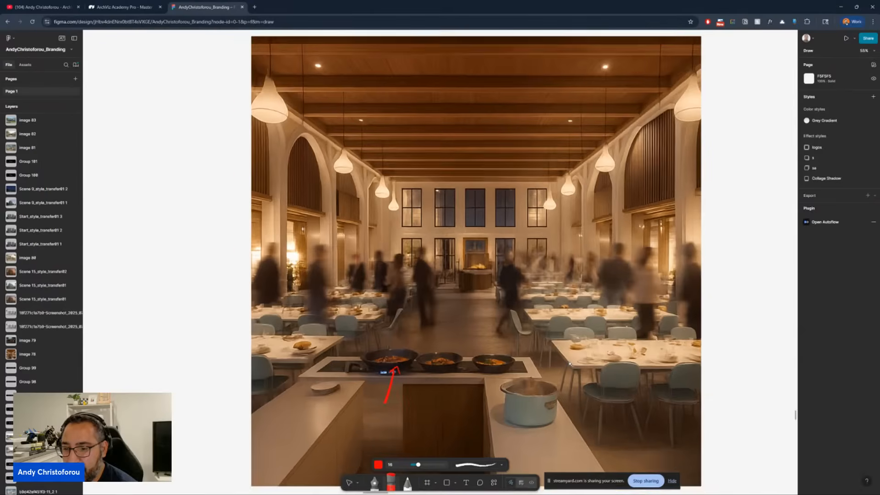
pyautogui.moveTo(507, 287); pyautogui.dragTo(523, 287)
pyautogui.keyDown('ctrl'); pyautogui.scroll(-3, 532, 305); pyautogui.keyUp('ctrl')
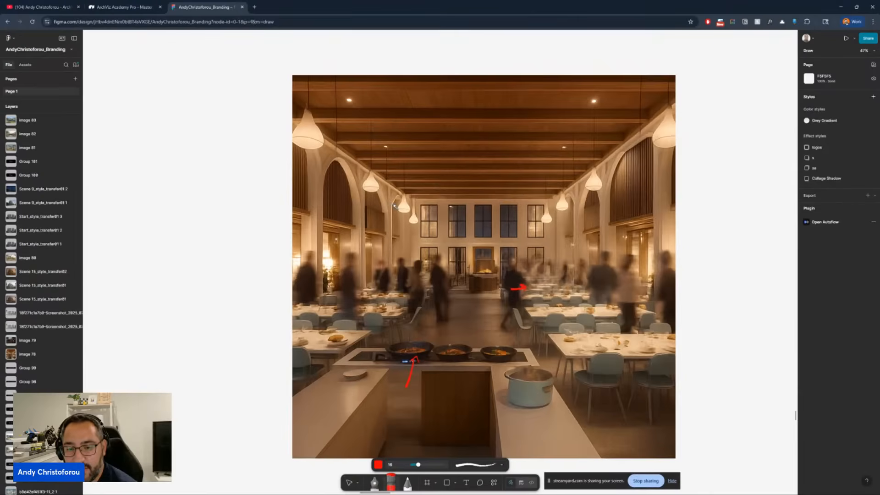
# Step: Compare the submitted apartment-building render with the cyclist against its improved golden-light version
pyautogui.keyDown('ctrl'); pyautogui.scroll(-5, 395, 206); pyautogui.keyUp('ctrl')
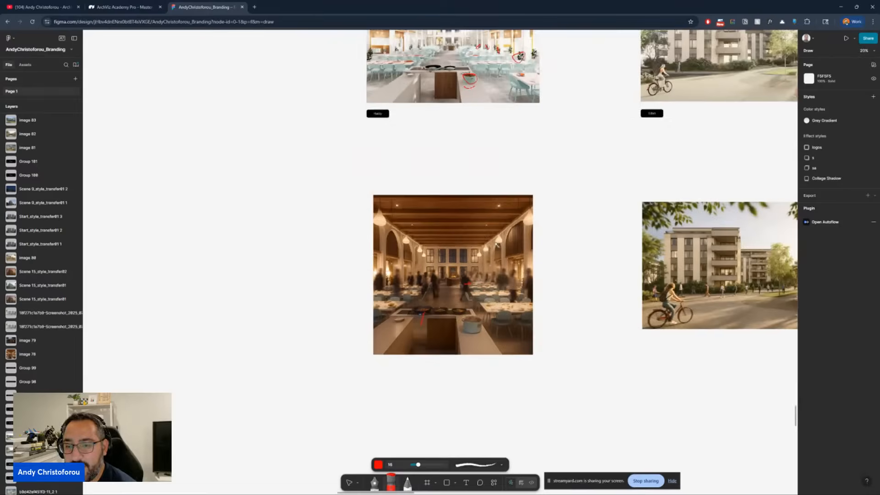
pyautogui.scroll(3, 451, 197)
pyautogui.keyDown('ctrl'); pyautogui.scroll(3, 422, 277); pyautogui.keyUp('ctrl')
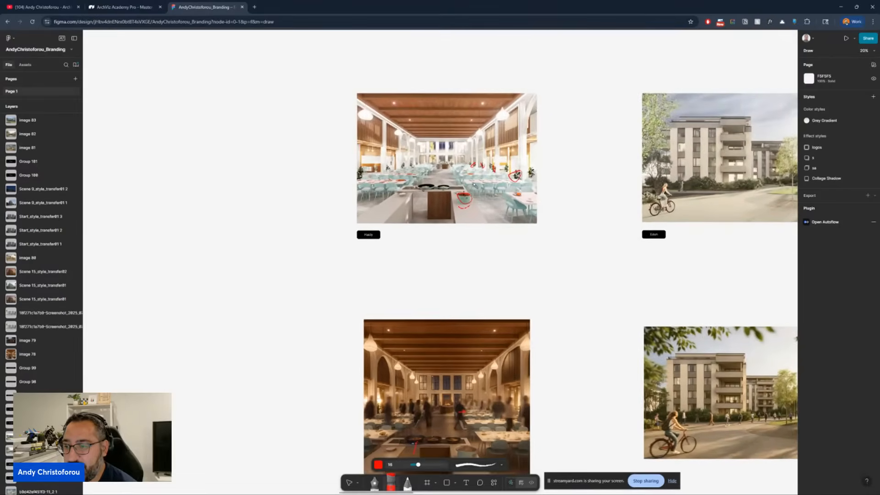
pyautogui.keyDown('shift'); pyautogui.hscroll(5, 403, 241); pyautogui.keyUp('shift')
pyautogui.keyDown('ctrl'); pyautogui.scroll(4, 477, 255); pyautogui.keyUp('ctrl')
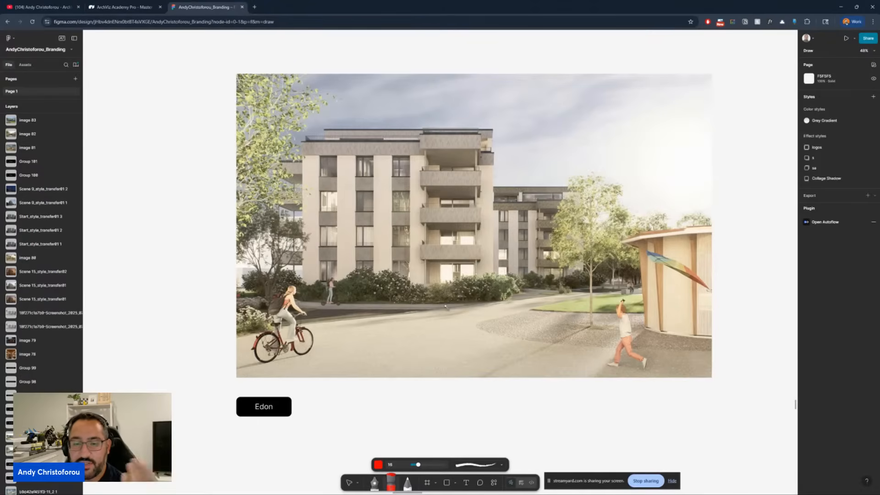
pyautogui.scroll(1, 472, 270)
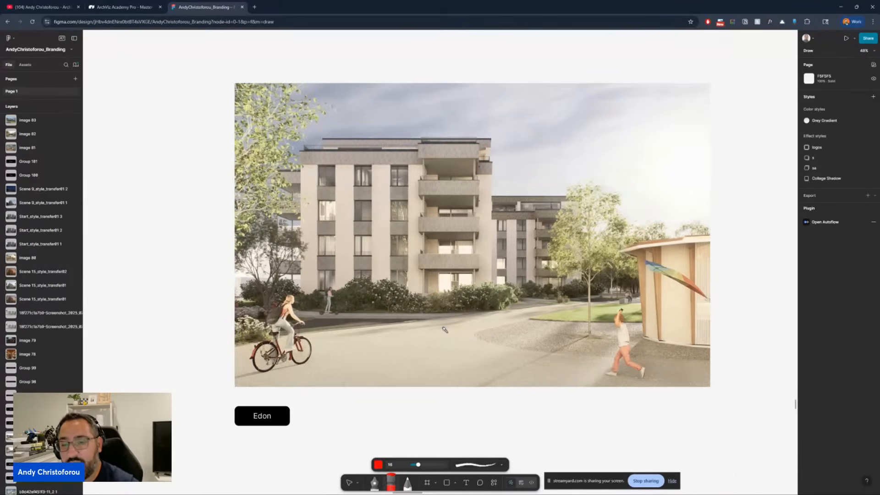
pyautogui.keyDown('ctrl'); pyautogui.scroll(-1, 456, 219); pyautogui.keyUp('ctrl')
pyautogui.scroll(-5, 476, 211)
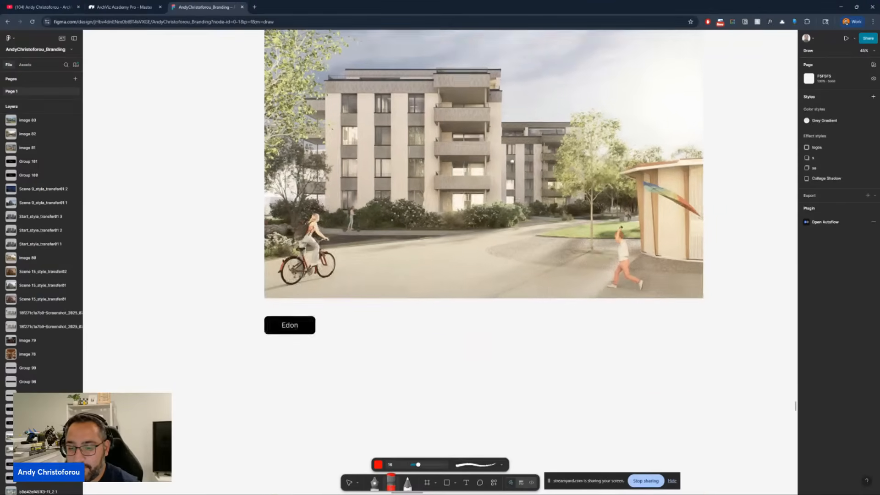
pyautogui.scroll(-6, 494, 203)
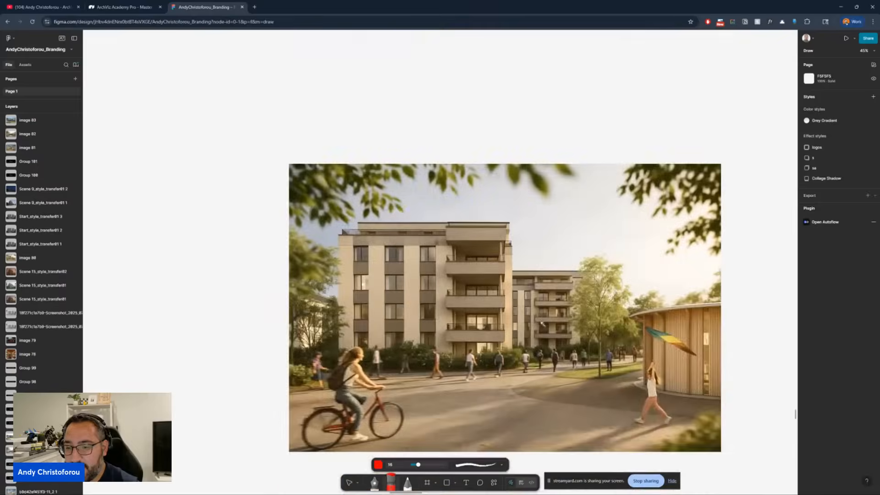
# Step: Trace the edges of the overhanging foliage in both upper corners of the improved apartment render with the red brush
pyautogui.keyDown('ctrl'); pyautogui.scroll(-3, 546, 320); pyautogui.keyUp('ctrl')
pyautogui.keyDown('ctrl'); pyautogui.scroll(5, 550, 344); pyautogui.keyUp('ctrl')
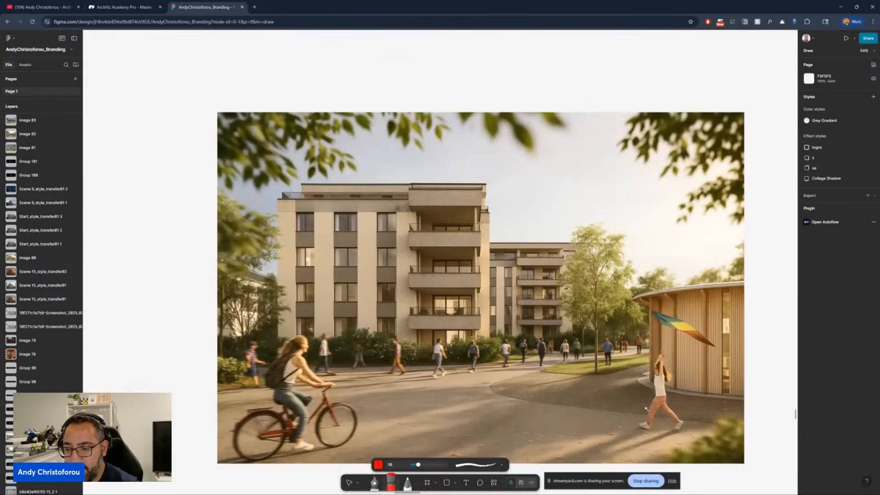
pyautogui.keyDown('ctrl'); pyautogui.scroll(-1, 486, 315); pyautogui.keyUp('ctrl')
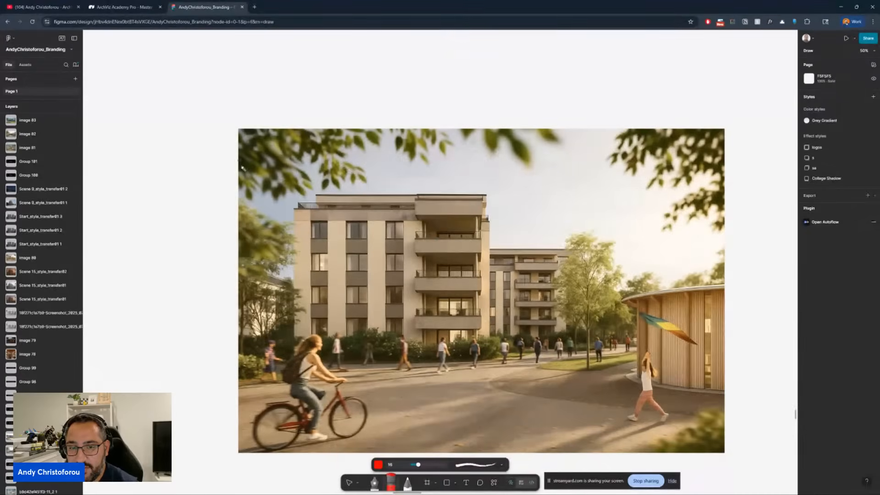
pyautogui.moveTo(246, 173)
pyautogui.mouseDown()
pyautogui.moveTo(323, 183)
pyautogui.moveTo(471, 147)
pyautogui.mouseUp()
pyautogui.moveTo(635, 156); pyautogui.dragTo(704, 249)
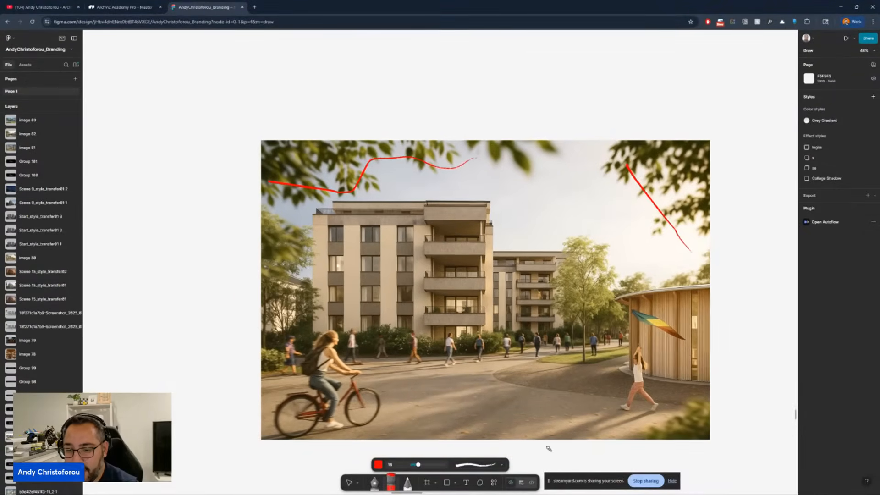
# Step: Mark two spots of fallen leaves on the foreground road of the improved apartment render in red
pyautogui.keyDown('ctrl'); pyautogui.scroll(5, 548, 448); pyautogui.keyUp('ctrl')
pyautogui.moveTo(539, 400); pyautogui.dragTo(534, 394)
pyautogui.moveTo(374, 408); pyautogui.dragTo(386, 394)
pyautogui.keyDown('ctrl'); pyautogui.scroll(-5, 450, 318); pyautogui.keyUp('ctrl')
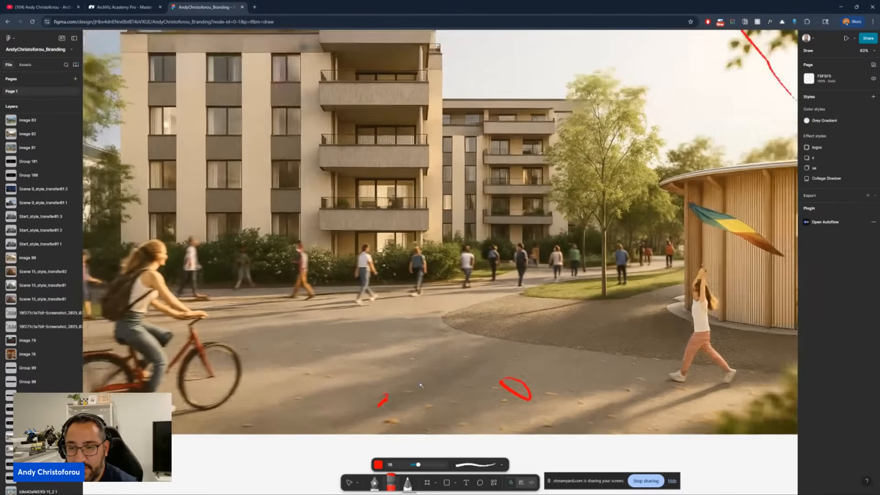
# Step: Review the annotated apartment render side by side with the submitted original above it
pyautogui.keyDown('ctrl'); pyautogui.scroll(-8, 526, 191); pyautogui.keyUp('ctrl')
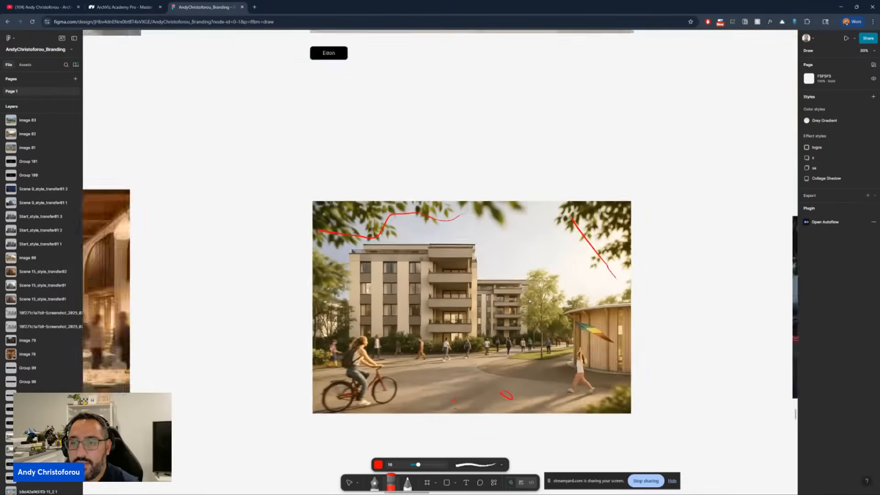
pyautogui.keyDown('ctrl'); pyautogui.scroll(1, 522, 191); pyautogui.keyUp('ctrl')
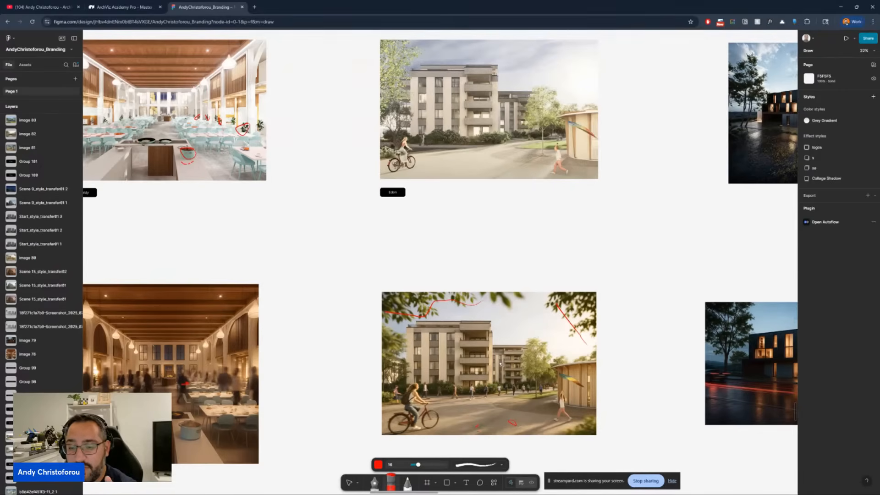
pyautogui.keyDown('ctrl'); pyautogui.scroll(2, 500, 365); pyautogui.keyUp('ctrl')
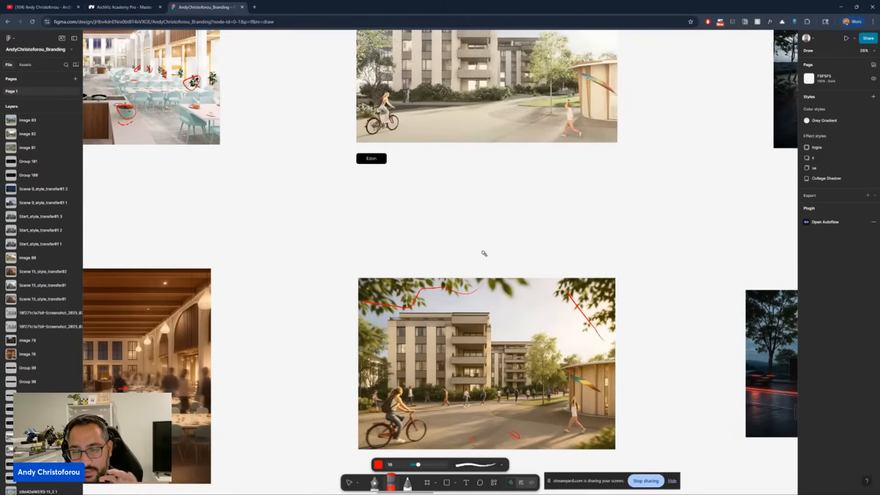
pyautogui.keyDown('ctrl'); pyautogui.scroll(-1, 467, 277); pyautogui.keyUp('ctrl')
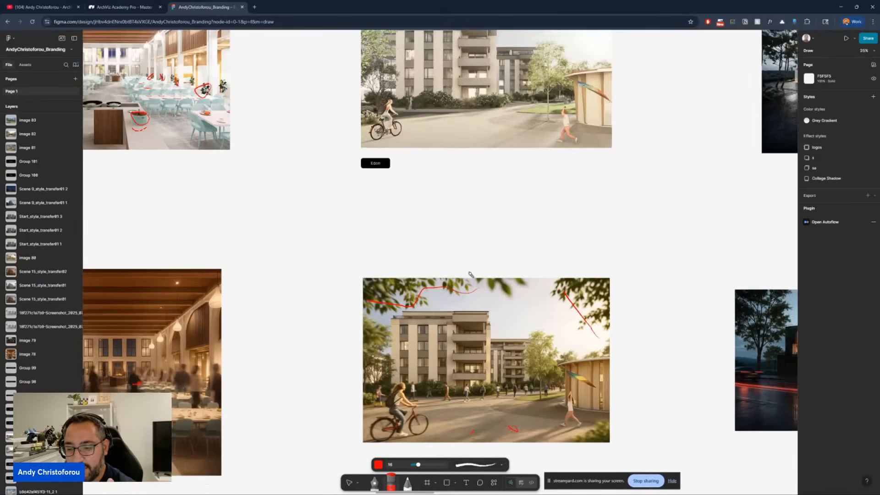
# Step: Examine the submitted dusk render of the dark house with lit windows and large-leaved plants in the foreground
pyautogui.scroll(-4, 373, 365)
pyautogui.hscroll(3, 373, 365)
pyautogui.hscroll(5, 314, 336)
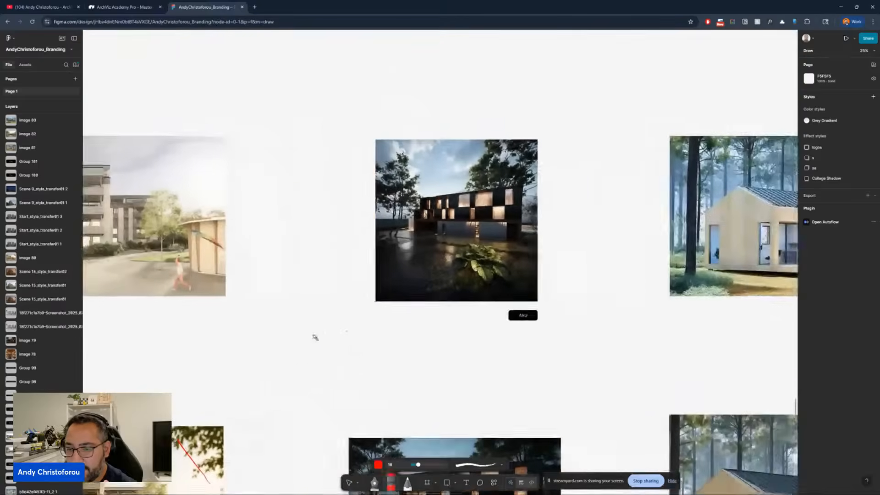
pyautogui.keyDown('ctrl'); pyautogui.scroll(3, 499, 280); pyautogui.keyUp('ctrl')
pyautogui.keyDown('ctrl'); pyautogui.scroll(2, 499, 281); pyautogui.keyUp('ctrl')
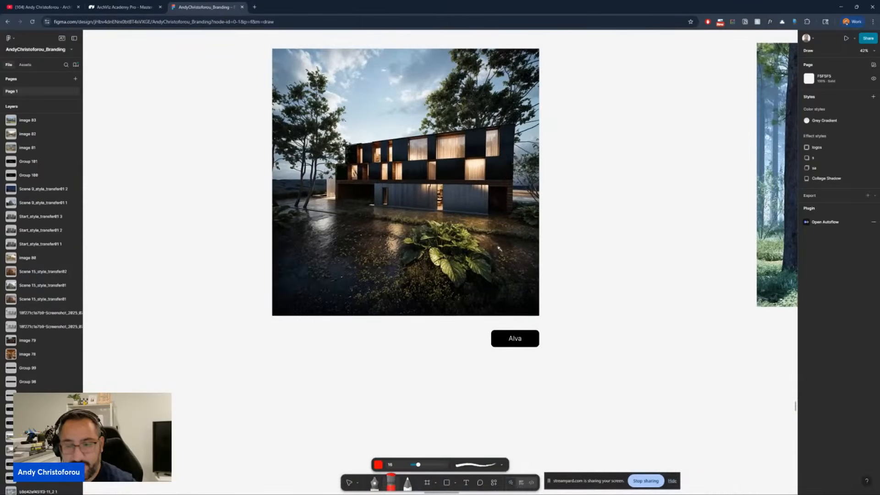
pyautogui.keyDown('ctrl'); pyautogui.scroll(1, 469, 216); pyautogui.keyUp('ctrl')
pyautogui.scroll(2, 469, 216)
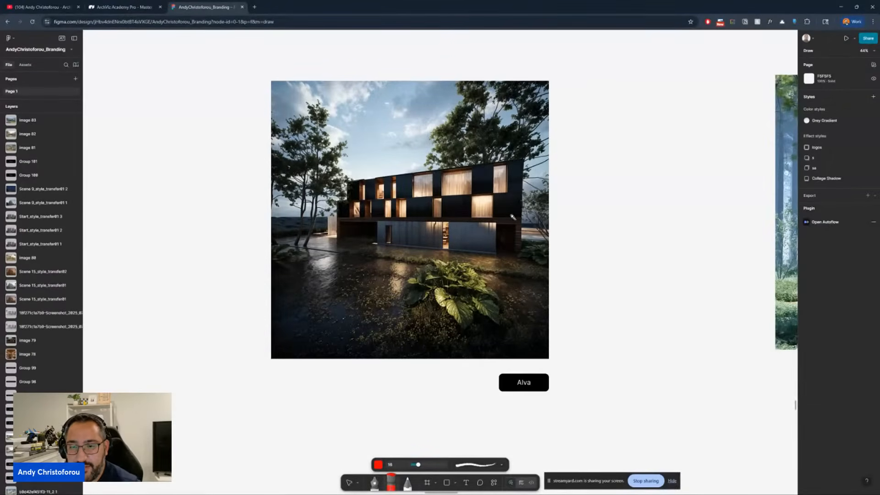
pyautogui.keyDown('ctrl'); pyautogui.scroll(2, 431, 213); pyautogui.keyUp('ctrl')
pyautogui.keyDown('ctrl'); pyautogui.scroll(2, 467, 189); pyautogui.keyUp('ctrl')
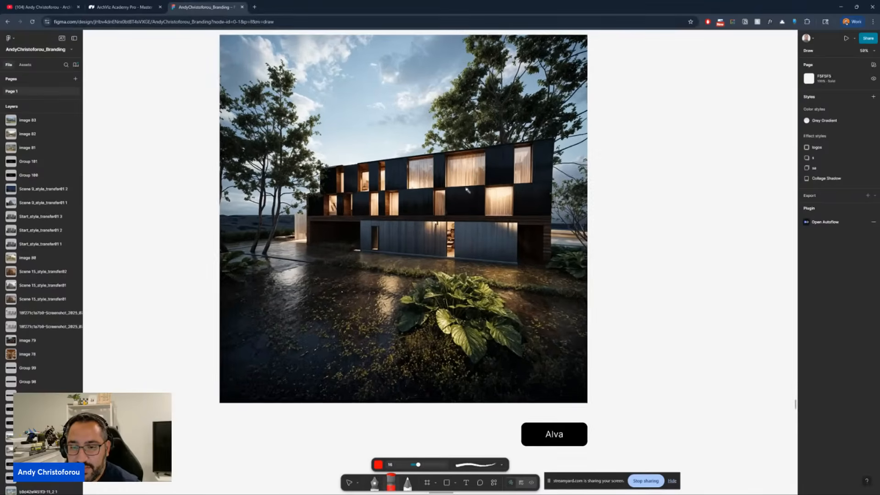
# Step: Outline the house in the submitted dusk render in red, and add a tick on an upper window and an arrow in the sky
pyautogui.moveTo(508, 145)
pyautogui.mouseDown()
pyautogui.moveTo(433, 258)
pyautogui.moveTo(546, 161)
pyautogui.mouseUp()
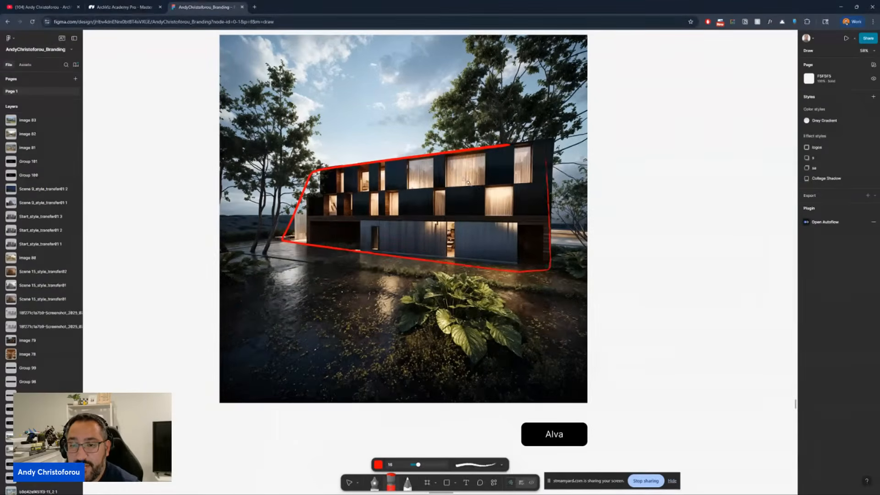
pyautogui.moveTo(463, 171)
pyautogui.mouseDown()
pyautogui.moveTo(477, 158)
pyautogui.moveTo(456, 160)
pyautogui.mouseUp()
pyautogui.moveTo(427, 89)
pyautogui.mouseDown()
pyautogui.moveTo(364, 120)
pyautogui.moveTo(365, 138)
pyautogui.mouseUp()
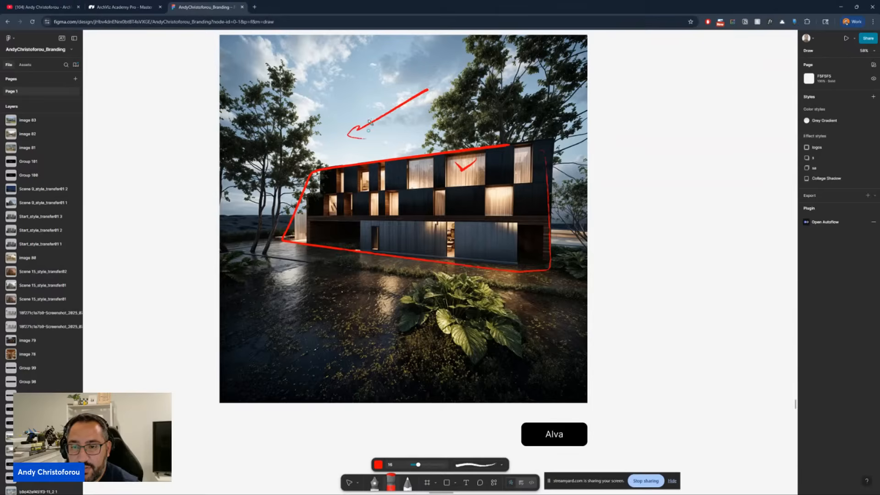
# Step: Draw a red arrow pointing down into the dark wet foreground of the submitted dusk render and inspect that area closely
pyautogui.keyDown('ctrl'); pyautogui.scroll(-3, 403, 209); pyautogui.keyUp('ctrl')
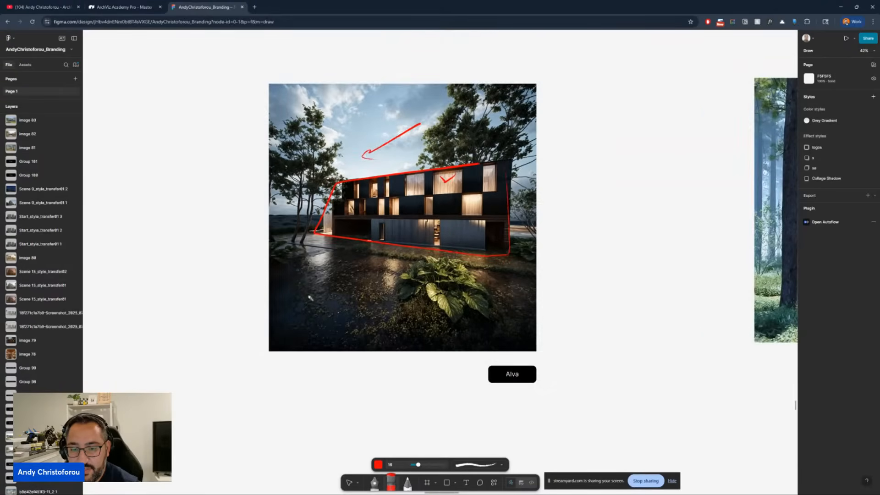
pyautogui.moveTo(298, 270); pyautogui.dragTo(312, 309)
pyautogui.moveTo(306, 303)
pyautogui.mouseDown()
pyautogui.moveTo(321, 317)
pyautogui.moveTo(323, 303)
pyautogui.mouseUp()
pyautogui.keyDown('ctrl'); pyautogui.scroll(5, 326, 328); pyautogui.keyUp('ctrl')
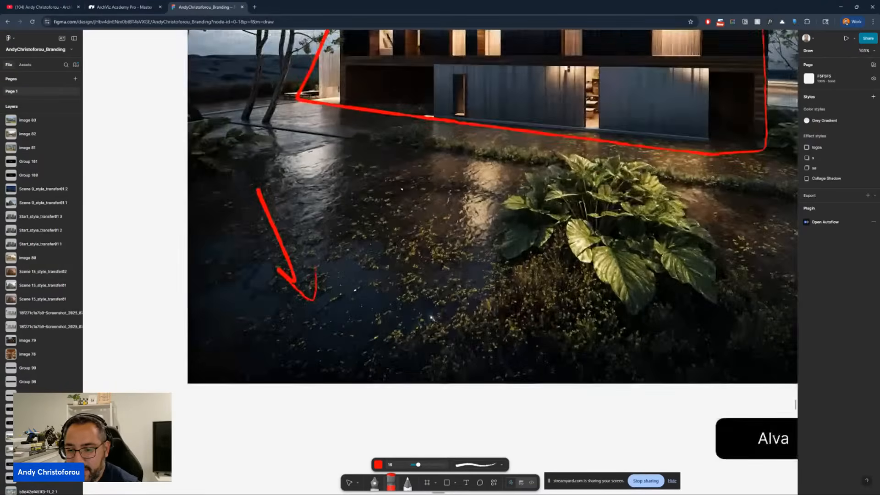
pyautogui.keyDown('ctrl'); pyautogui.scroll(3, 432, 318); pyautogui.keyUp('ctrl')
pyautogui.keyDown('ctrl'); pyautogui.scroll(-4, 431, 318); pyautogui.keyUp('ctrl')
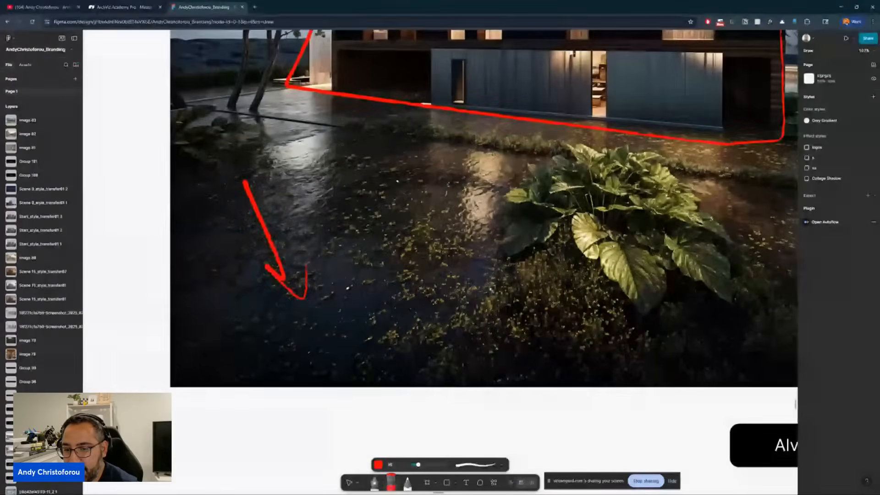
pyautogui.keyDown('ctrl'); pyautogui.scroll(-5, 487, 283); pyautogui.keyUp('ctrl')
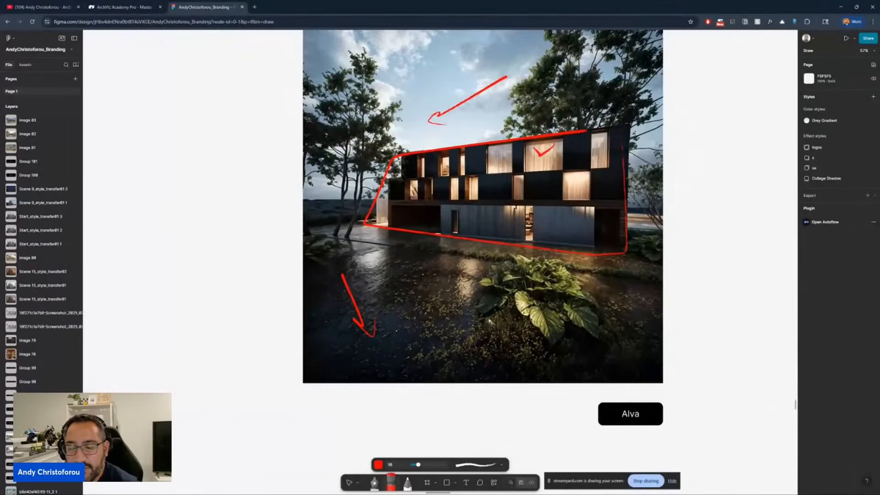
pyautogui.keyDown('ctrl'); pyautogui.scroll(-1, 490, 321); pyautogui.keyUp('ctrl')
# Step: Draw two long diagonal red lines across the foreground of the submitted dusk render and hatch the band between them with three strokes
pyautogui.scroll(2, 488, 247)
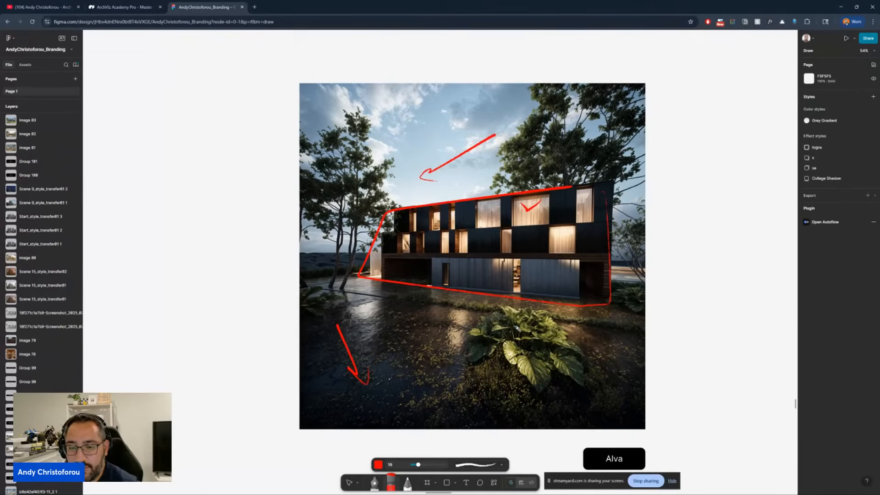
pyautogui.moveTo(308, 288); pyautogui.dragTo(601, 345)
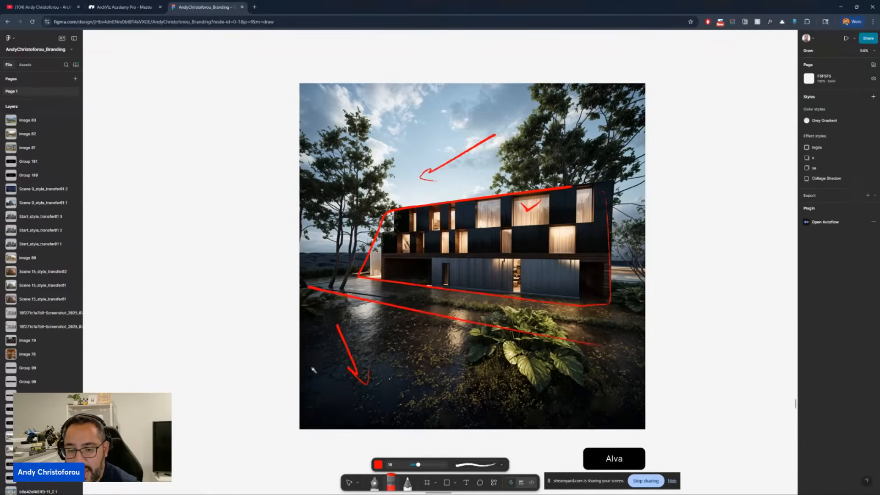
pyautogui.moveTo(310, 367); pyautogui.dragTo(671, 460)
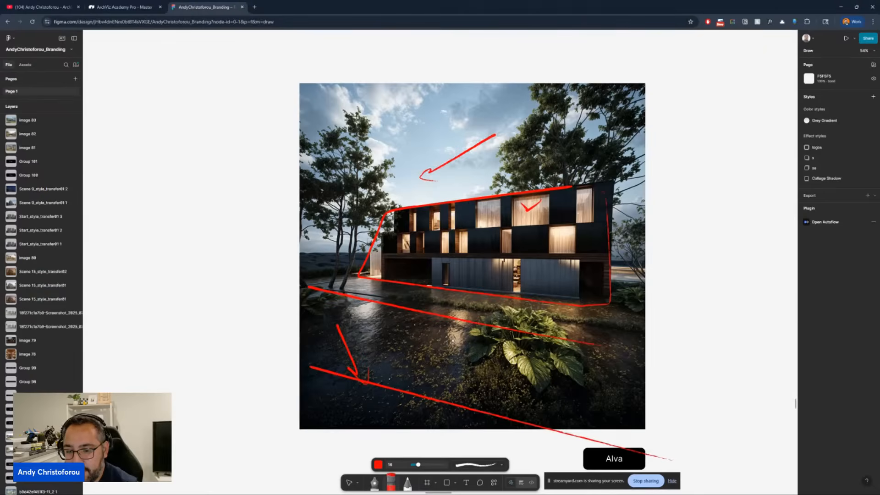
pyautogui.moveTo(383, 321); pyautogui.dragTo(501, 356)
pyautogui.moveTo(404, 347); pyautogui.dragTo(513, 372)
pyautogui.moveTo(420, 372); pyautogui.dragTo(546, 403)
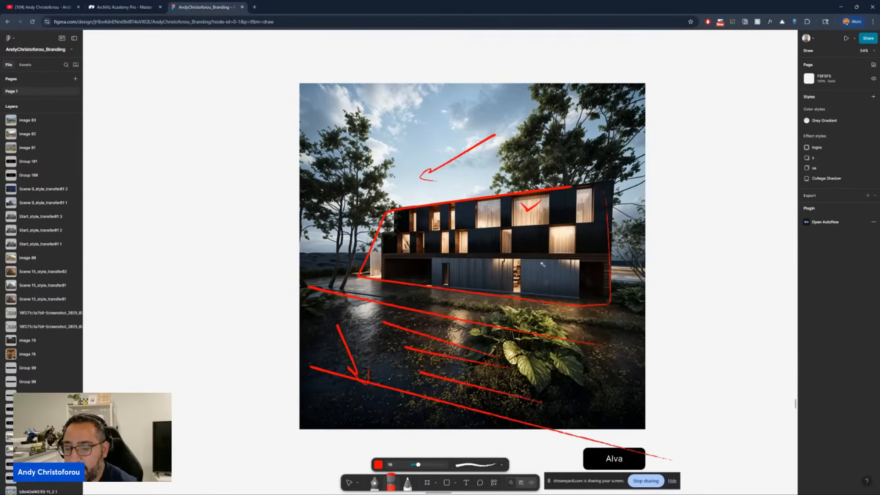
# Step: Mark the kerb line on the wet foreground road of the improved dusk render with a short red arrow
pyautogui.keyDown('ctrl'); pyautogui.scroll(-1, 527, 201); pyautogui.keyUp('ctrl')
pyautogui.keyDown('ctrl'); pyautogui.scroll(-2, 526, 202); pyautogui.keyUp('ctrl')
pyautogui.scroll(-6, 526, 202)
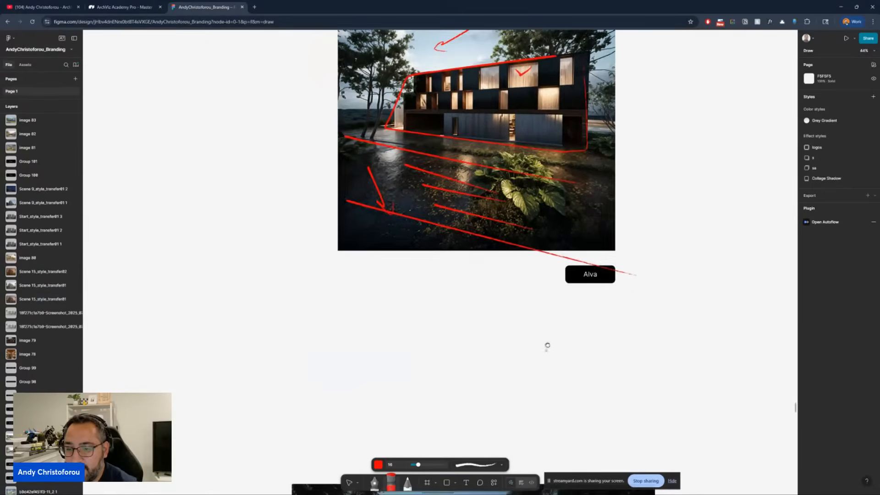
pyautogui.scroll(-4, 527, 338)
pyautogui.keyDown('ctrl'); pyautogui.scroll(1, 538, 341); pyautogui.keyUp('ctrl')
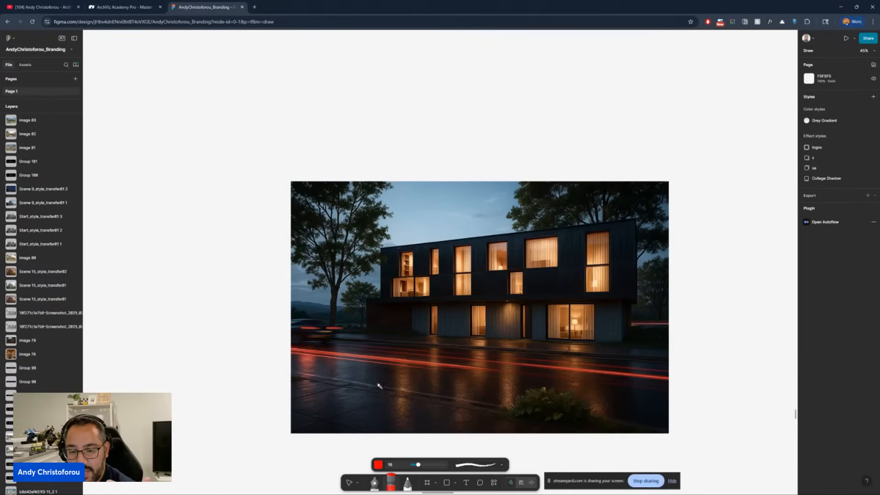
pyautogui.keyDown('ctrl'); pyautogui.scroll(5, 440, 383); pyautogui.keyUp('ctrl')
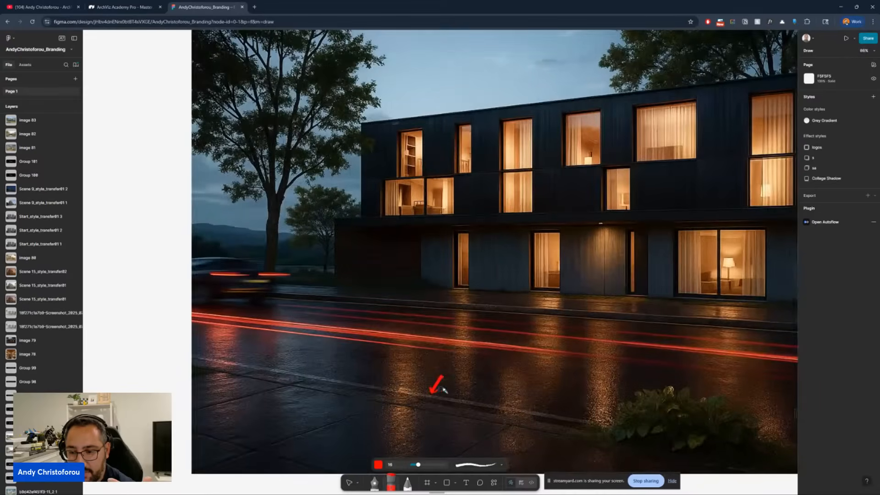
pyautogui.keyDown('ctrl'); pyautogui.scroll(-4, 436, 387); pyautogui.keyUp('ctrl')
pyautogui.keyDown('ctrl'); pyautogui.scroll(3, 448, 338); pyautogui.keyUp('ctrl')
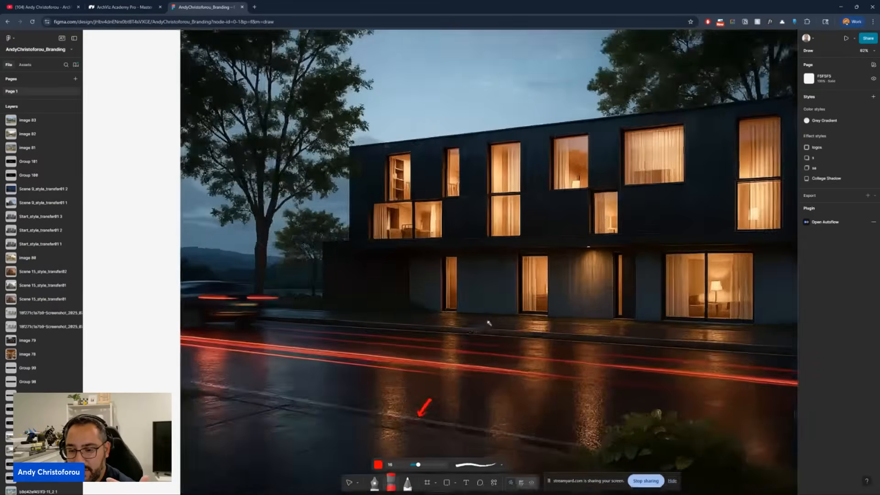
# Step: Circle the ground at the facade's base in the improved dusk render and trace the grass edge and distant hills in red
pyautogui.moveTo(502, 310); pyautogui.dragTo(495, 308)
pyautogui.moveTo(414, 304)
pyautogui.mouseDown()
pyautogui.moveTo(369, 285)
pyautogui.moveTo(281, 290)
pyautogui.mouseUp()
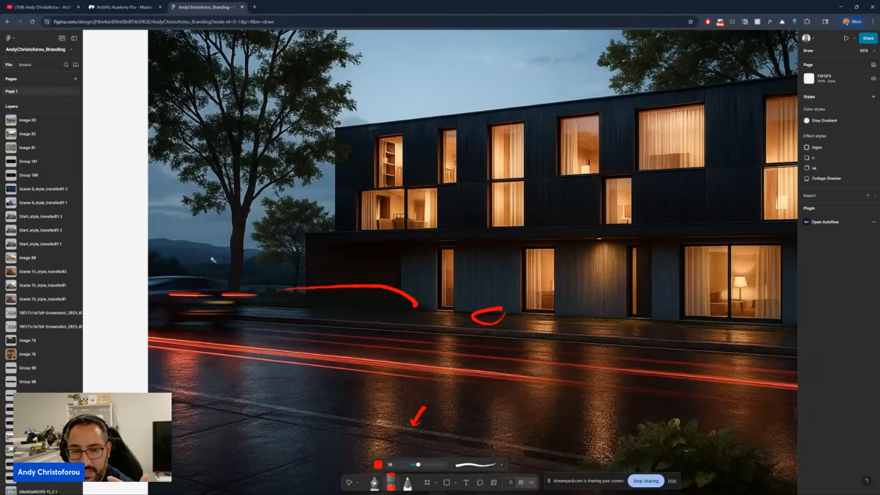
pyautogui.moveTo(174, 240); pyautogui.dragTo(281, 263)
# Step: Compare the annotated improved dusk render with the annotated submitted original above it
pyautogui.keyDown('ctrl'); pyautogui.scroll(-6, 324, 290); pyautogui.keyUp('ctrl')
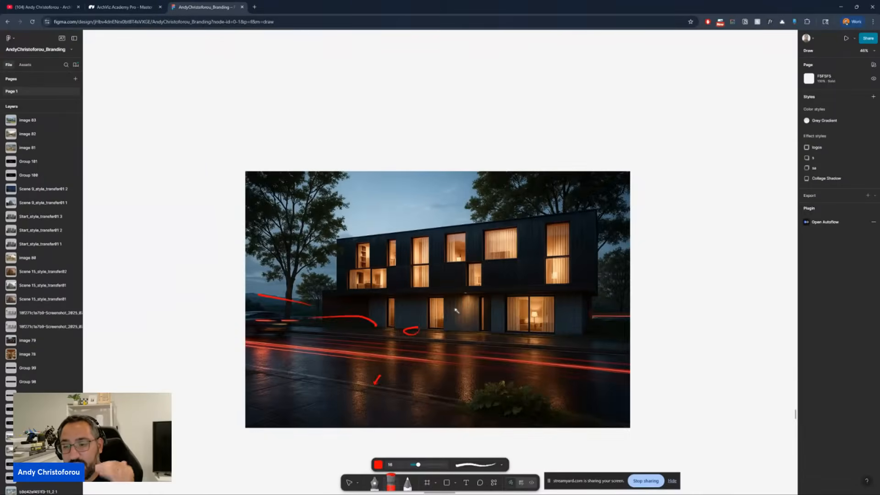
pyautogui.keyDown('ctrl'); pyautogui.scroll(-2, 492, 346); pyautogui.keyUp('ctrl')
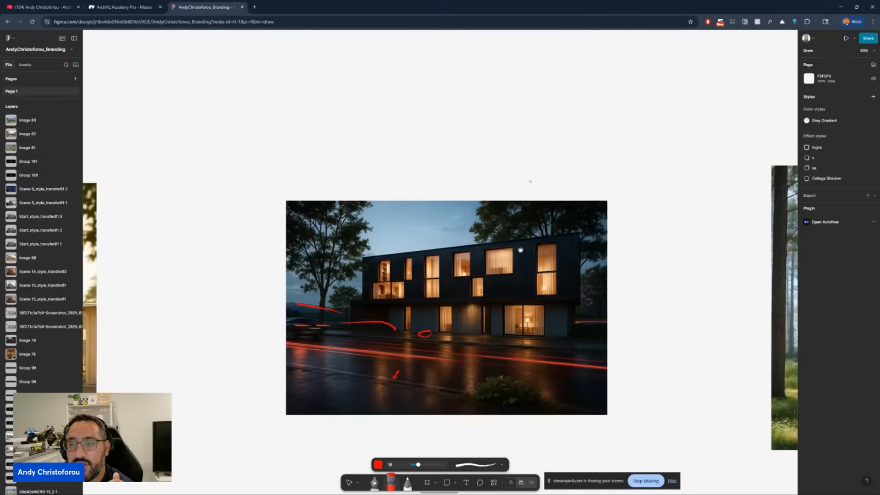
pyautogui.scroll(5, 520, 249)
pyautogui.keyDown('ctrl'); pyautogui.scroll(2, 490, 211); pyautogui.keyUp('ctrl')
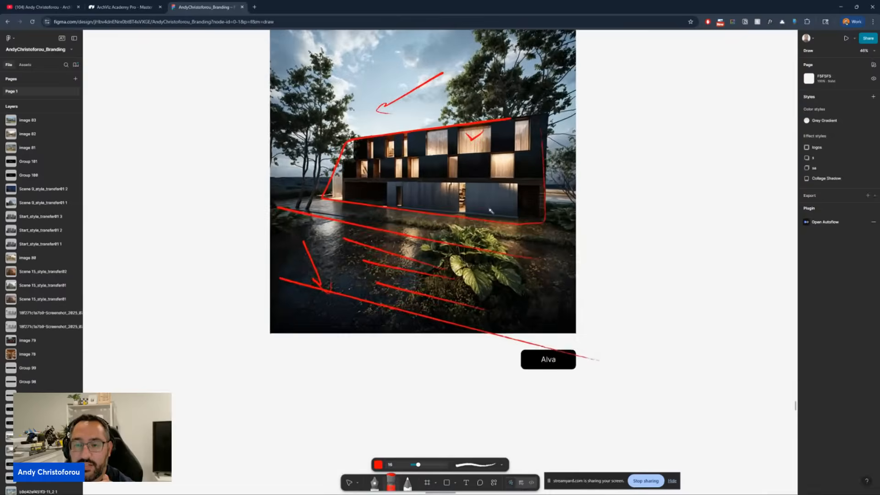
pyautogui.keyDown('ctrl'); pyautogui.scroll(1, 490, 211); pyautogui.keyUp('ctrl')
pyautogui.scroll(1, 514, 270)
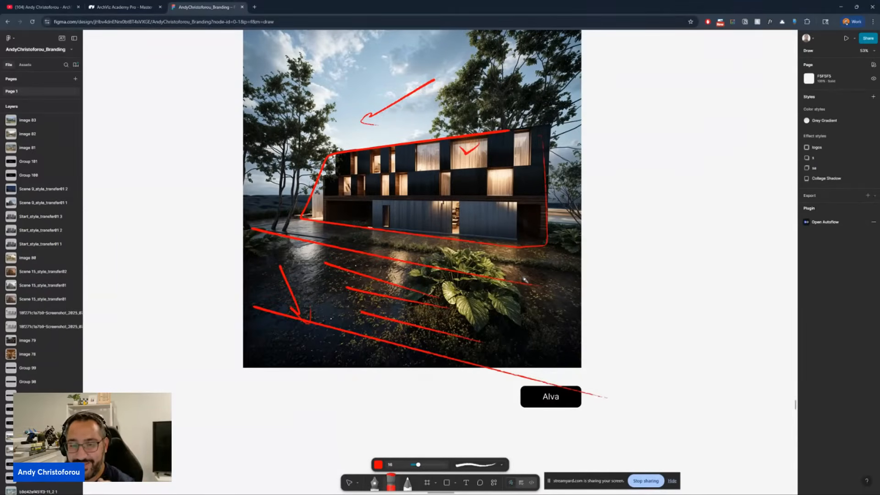
pyautogui.keyDown('ctrl'); pyautogui.scroll(-1, 555, 300); pyautogui.keyUp('ctrl')
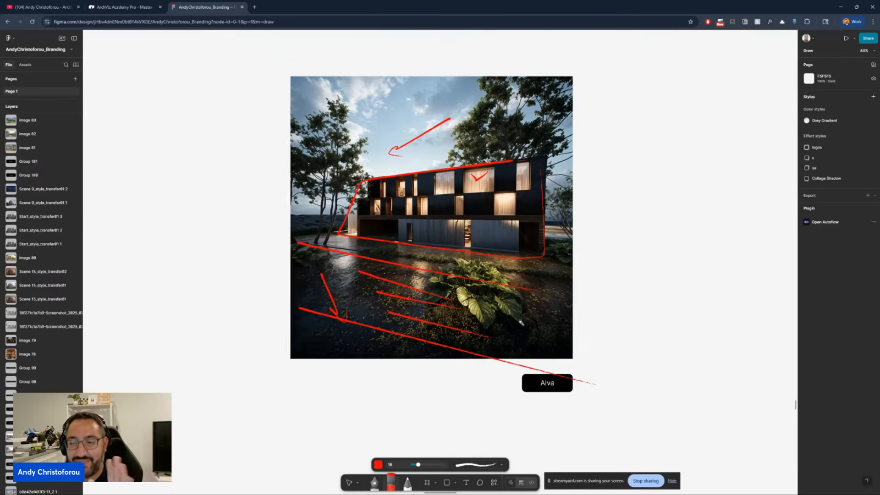
pyautogui.keyDown('ctrl'); pyautogui.scroll(-2, 555, 316); pyautogui.keyUp('ctrl')
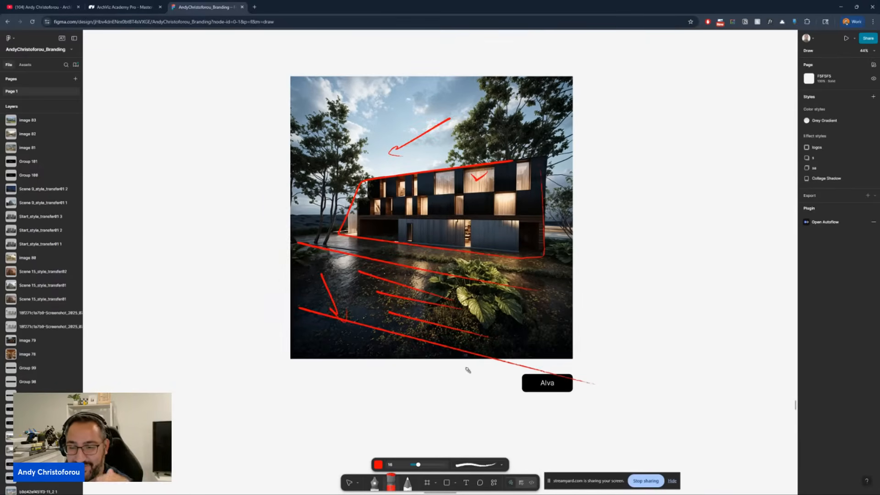
# Step: Outline the underside of the raised floor and deck in the submitted timber cabin render with the red brush
pyautogui.keyDown('ctrl'); pyautogui.scroll(-5, 490, 298); pyautogui.keyUp('ctrl')
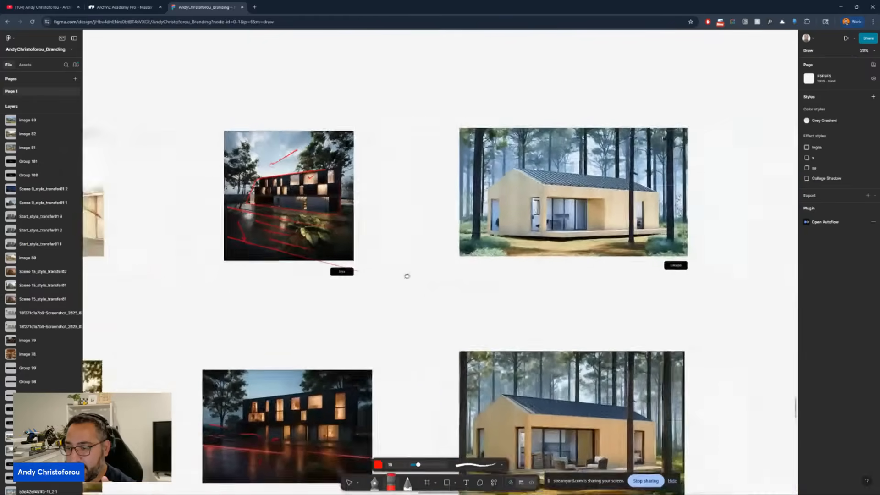
pyautogui.moveTo(407, 276); pyautogui.dragTo(321, 277, button='middle')
pyautogui.keyDown('ctrl'); pyautogui.scroll(5, 556, 181); pyautogui.keyUp('ctrl')
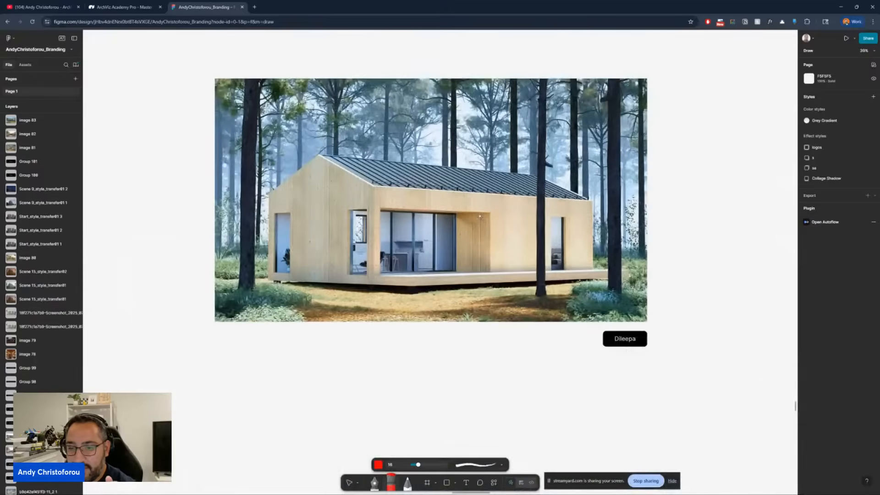
pyautogui.moveTo(522, 229); pyautogui.dragTo(513, 273, button='middle')
pyautogui.keyDown('ctrl'); pyautogui.scroll(2, 481, 228); pyautogui.keyUp('ctrl')
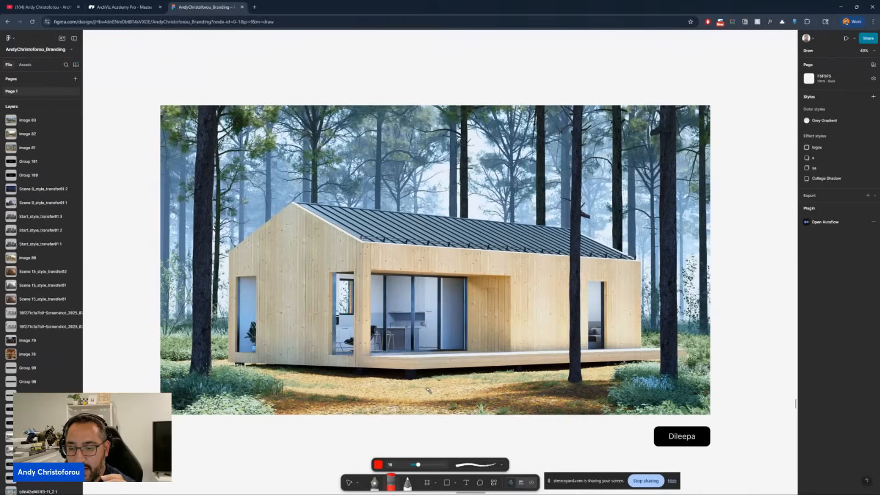
pyautogui.keyDown('ctrl'); pyautogui.scroll(1, 429, 389); pyautogui.keyUp('ctrl')
pyautogui.moveTo(680, 355); pyautogui.dragTo(536, 356)
pyautogui.moveTo(480, 361)
pyautogui.mouseDown()
pyautogui.moveTo(264, 344)
pyautogui.moveTo(215, 369)
pyautogui.moveTo(559, 378)
pyautogui.moveTo(678, 364)
pyautogui.mouseUp()
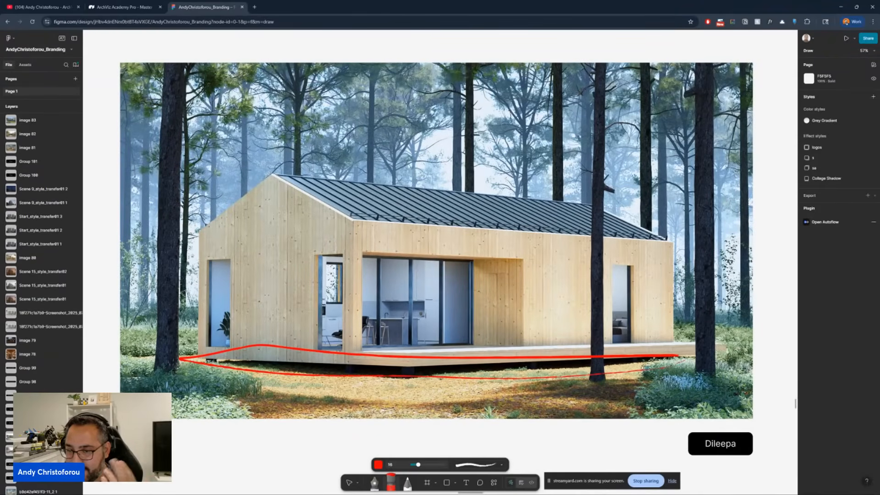
# Step: Point a red arrow at the cabin's raised base and circle the bright misty sky between the trees above its roof
pyautogui.keyDown('ctrl'); pyautogui.scroll(-1, 595, 354); pyautogui.keyUp('ctrl')
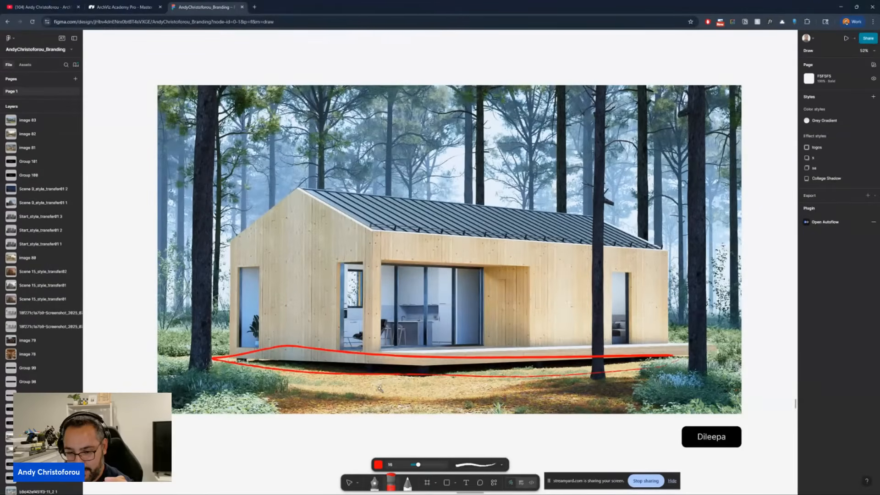
pyautogui.moveTo(373, 391)
pyautogui.mouseDown()
pyautogui.moveTo(385, 370)
pyautogui.moveTo(390, 375)
pyautogui.mouseUp()
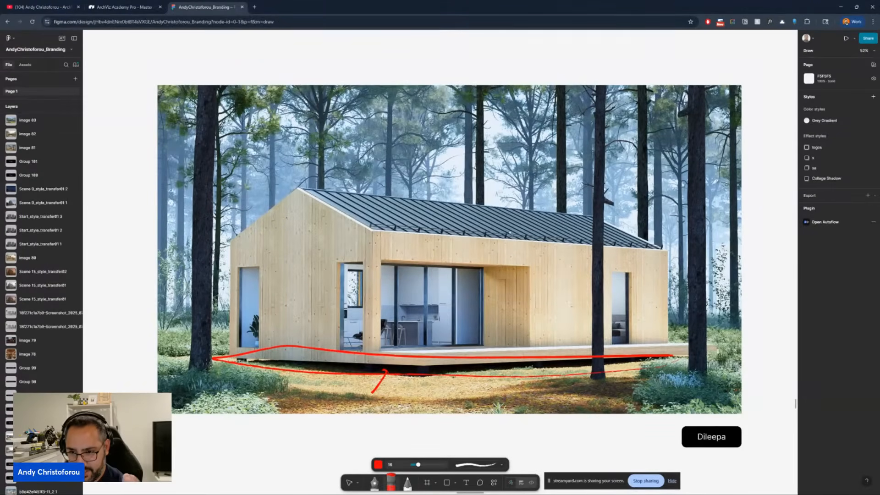
pyautogui.moveTo(524, 130)
pyautogui.mouseDown()
pyautogui.moveTo(445, 185)
pyautogui.moveTo(552, 147)
pyautogui.moveTo(516, 122)
pyautogui.mouseUp()
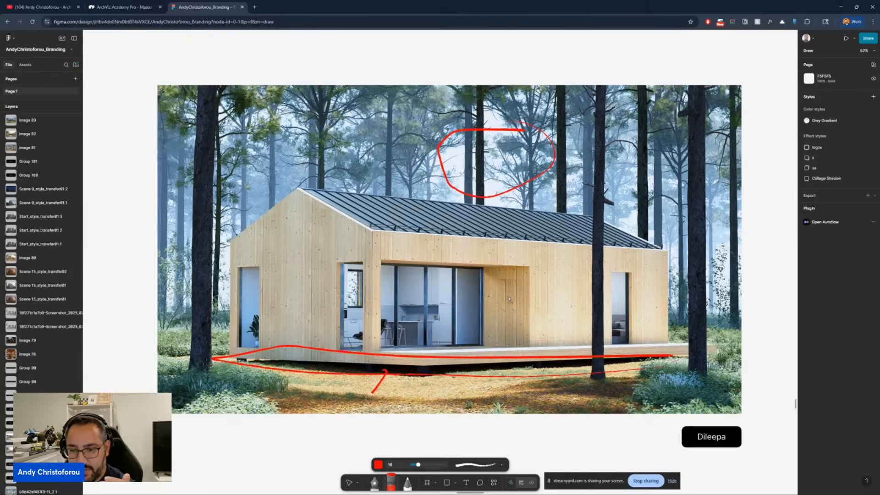
# Step: Mark the glass sliding doors of the submitted timber cabin render with red vertical strokes
pyautogui.keyDown('ctrl'); pyautogui.scroll(4, 471, 318); pyautogui.keyUp('ctrl')
pyautogui.moveTo(471, 280); pyautogui.dragTo(471, 300)
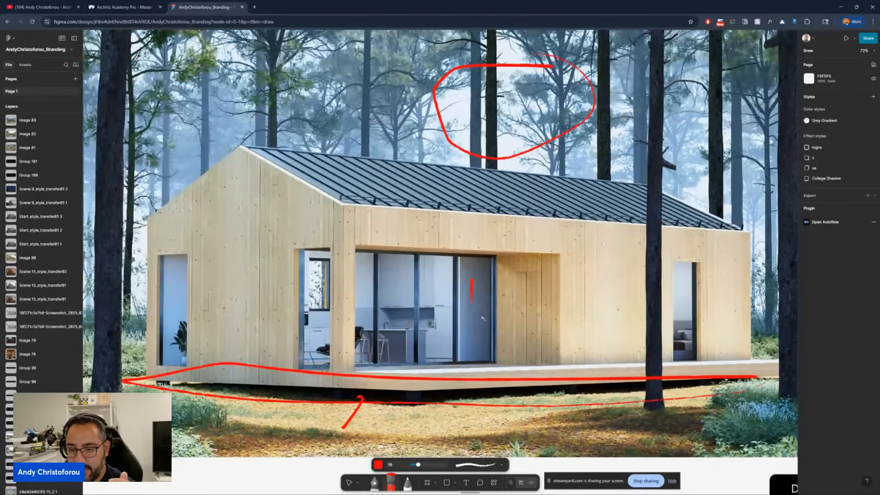
pyautogui.moveTo(436, 271); pyautogui.dragTo(435, 311)
pyautogui.moveTo(395, 261); pyautogui.dragTo(393, 331)
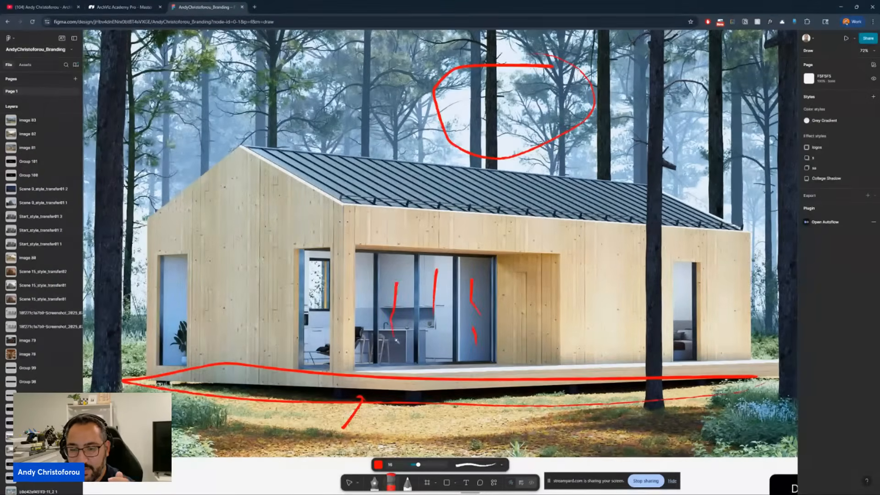
# Step: Examine the improved timber cabin render with the extended deck and lounge chairs below the annotated original
pyautogui.keyDown('ctrl'); pyautogui.scroll(-5, 410, 319); pyautogui.keyUp('ctrl')
pyautogui.keyDown('ctrl'); pyautogui.scroll(1, 411, 316); pyautogui.keyUp('ctrl')
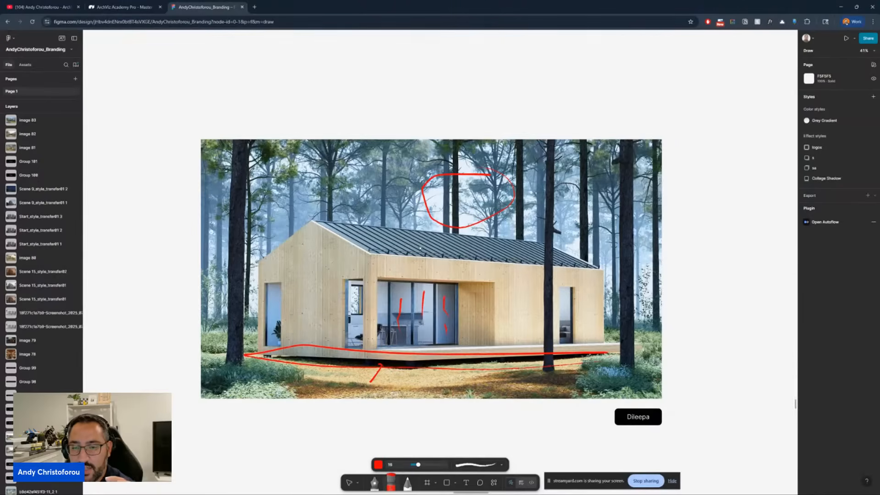
pyautogui.keyDown('ctrl'); pyautogui.scroll(-2, 423, 242); pyautogui.keyUp('ctrl')
pyautogui.scroll(-8, 422, 242)
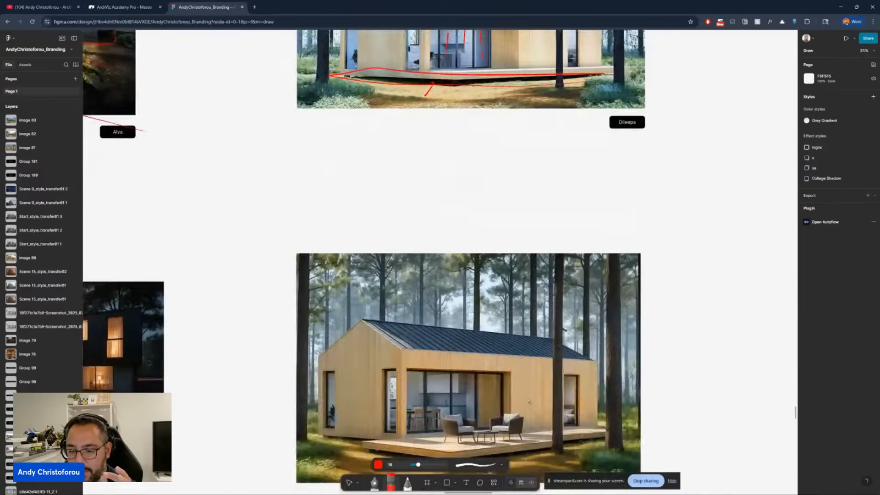
pyautogui.scroll(-3, 502, 409)
pyautogui.keyDown('ctrl'); pyautogui.scroll(1, 458, 398); pyautogui.keyUp('ctrl')
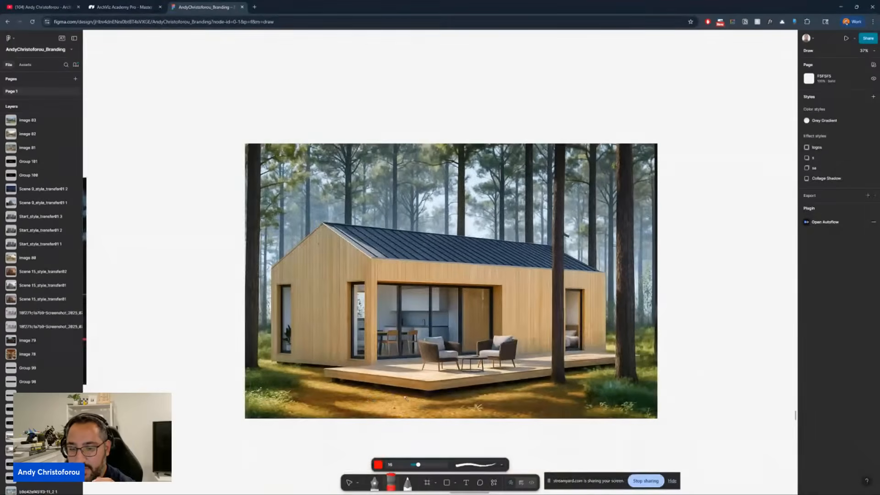
pyautogui.scroll(1, 525, 367)
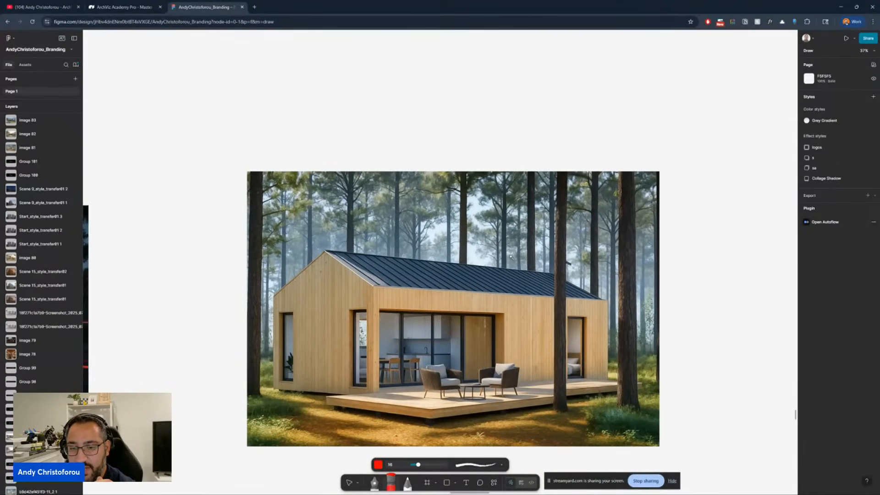
pyautogui.keyDown('ctrl'); pyautogui.scroll(-2, 492, 380); pyautogui.keyUp('ctrl')
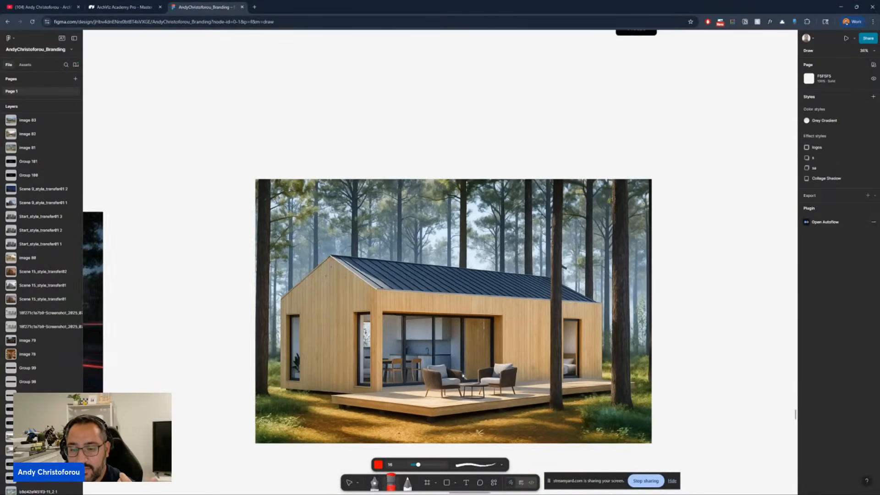
# Step: Scribble a red mark on the timber gable wall of the submitted cabin render and compare it with the improved version
pyautogui.keyDown('ctrl'); pyautogui.scroll(1, 486, 378); pyautogui.keyUp('ctrl')
pyautogui.keyDown('ctrl'); pyautogui.scroll(-2, 471, 372); pyautogui.keyUp('ctrl')
pyautogui.scroll(3, 470, 371)
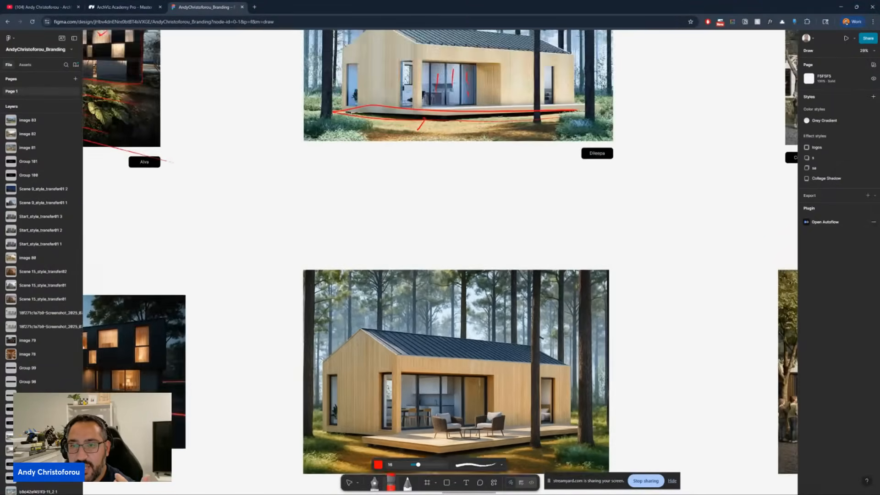
pyautogui.keyDown('ctrl'); pyautogui.scroll(-1, 485, 248); pyautogui.keyUp('ctrl')
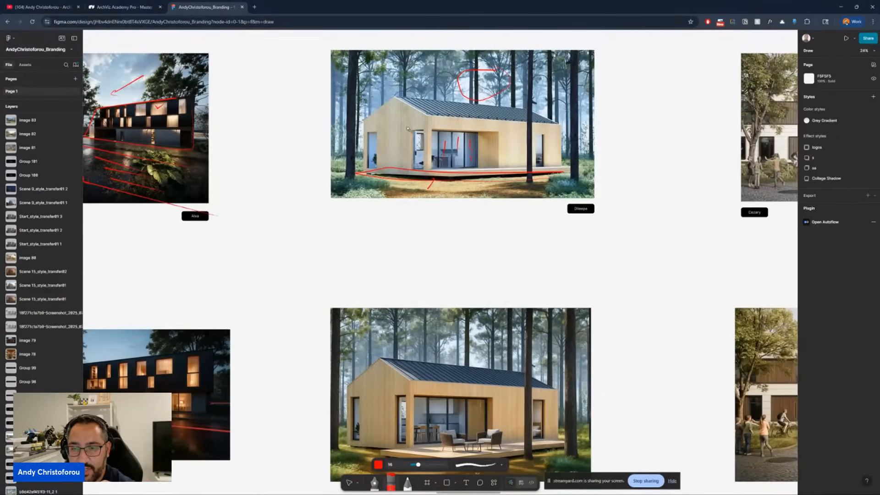
pyautogui.moveTo(404, 130); pyautogui.dragTo(397, 130)
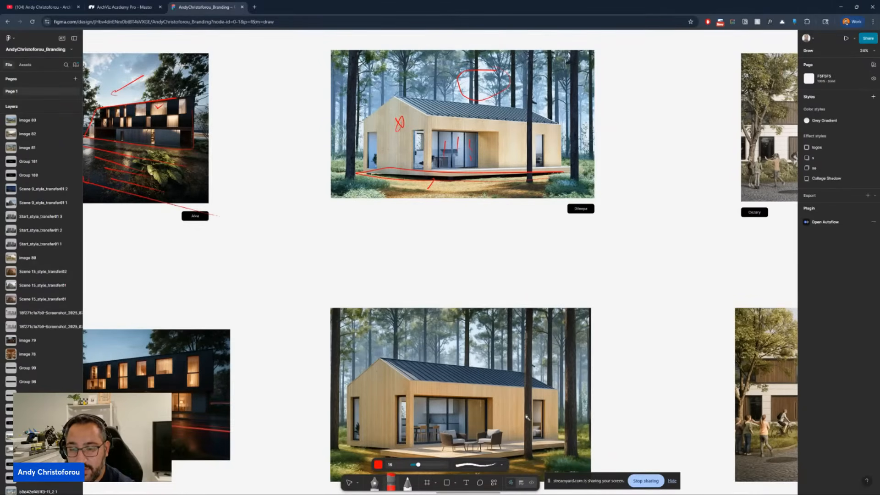
pyautogui.keyDown('ctrl'); pyautogui.scroll(1, 527, 417); pyautogui.keyUp('ctrl')
pyautogui.scroll(-2, 504, 335)
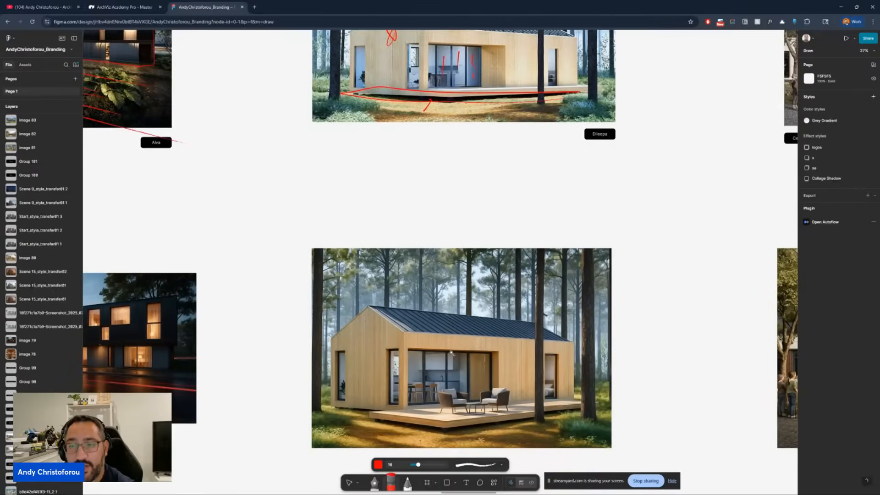
pyautogui.keyDown('ctrl'); pyautogui.scroll(-2, 451, 353); pyautogui.keyUp('ctrl')
pyautogui.scroll(1, 457, 153)
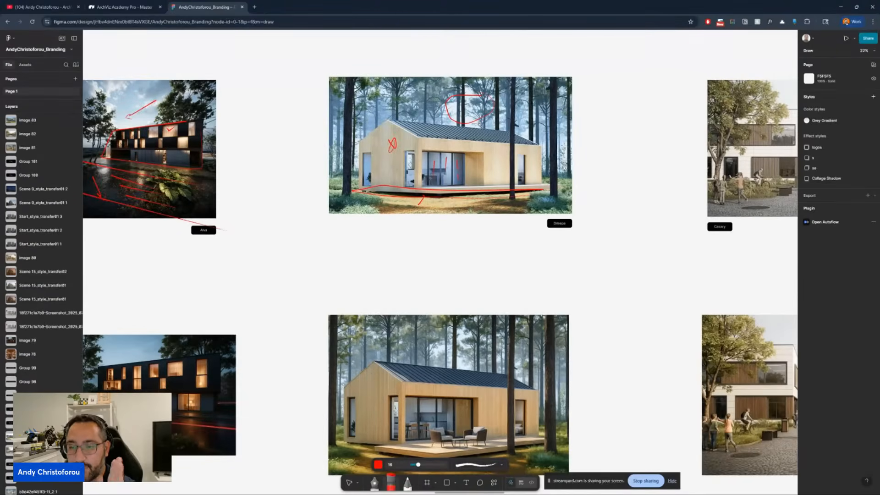
pyautogui.keyDown('ctrl'); pyautogui.scroll(1, 482, 133); pyautogui.keyUp('ctrl')
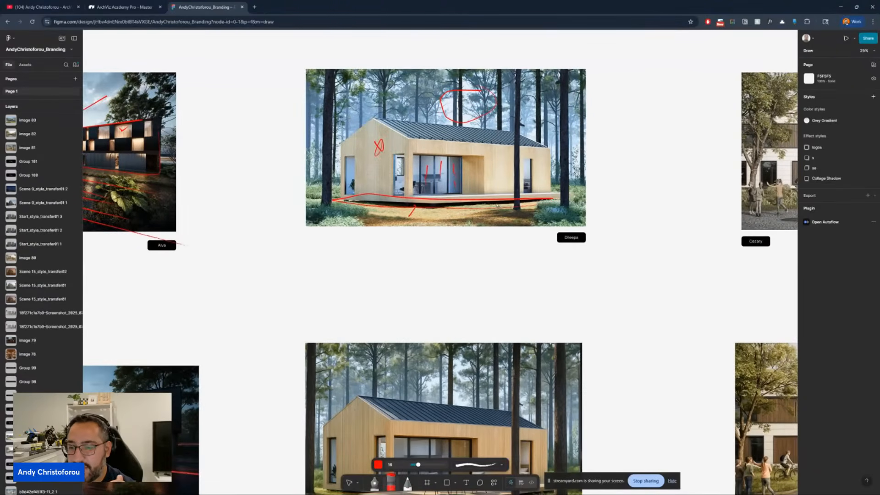
# Step: On the submitted courtyard building render, mark the right wing's upper facade and the sky, and trace the whole roofline in red
pyautogui.hscroll(10, 549, 174)
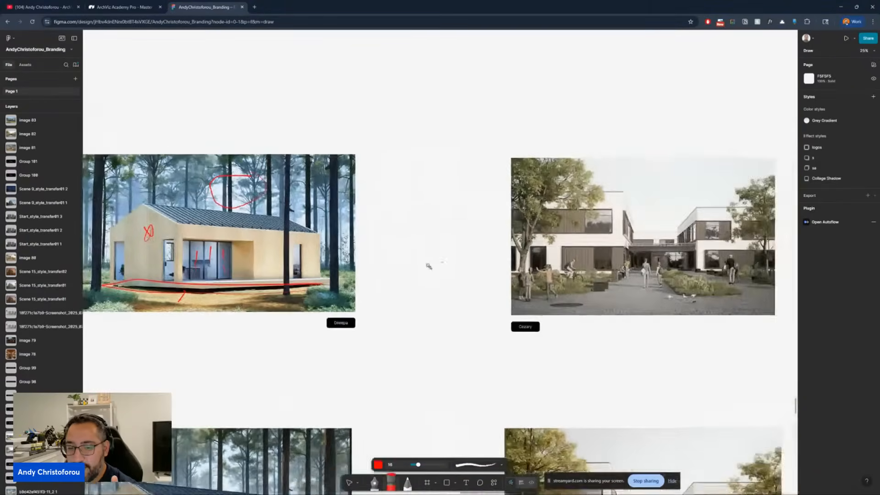
pyautogui.keyDown('ctrl'); pyautogui.scroll(5, 569, 261); pyautogui.keyUp('ctrl')
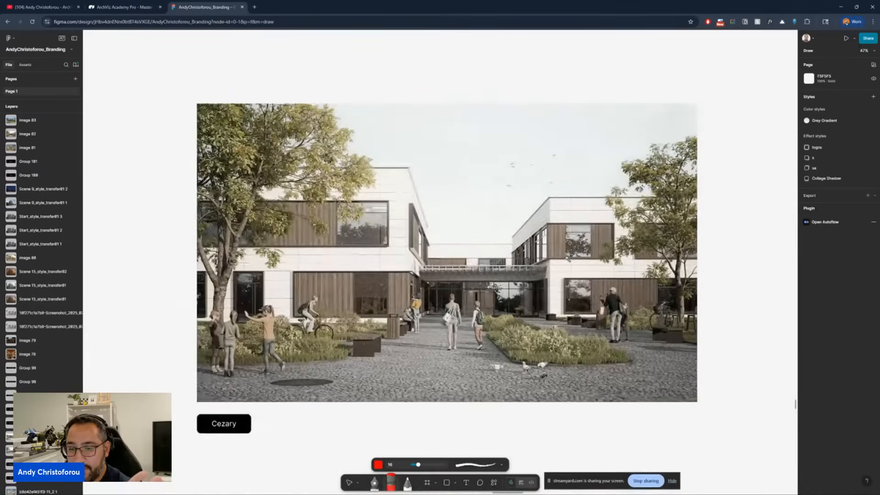
pyautogui.keyDown('ctrl'); pyautogui.scroll(1, 538, 233); pyautogui.keyUp('ctrl')
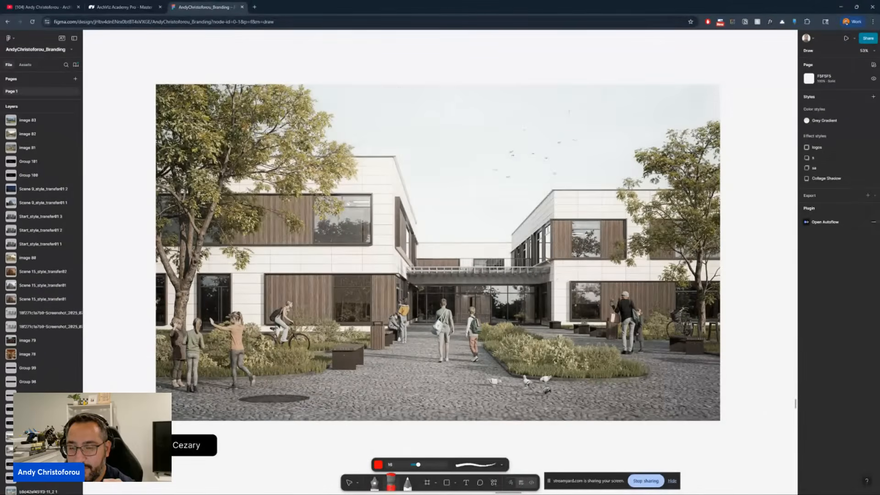
pyautogui.keyDown('ctrl'); pyautogui.scroll(1, 529, 284); pyautogui.keyUp('ctrl')
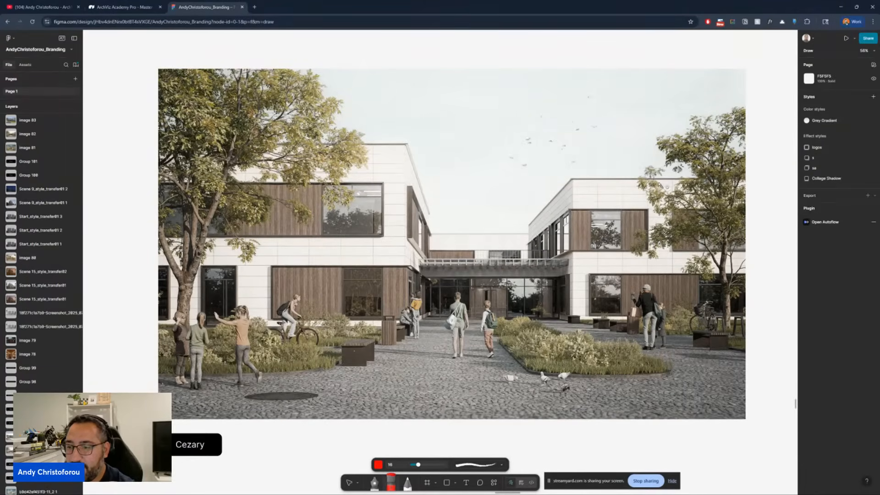
pyautogui.moveTo(625, 163)
pyautogui.mouseDown()
pyautogui.moveTo(633, 196)
pyautogui.moveTo(639, 189)
pyautogui.mouseUp()
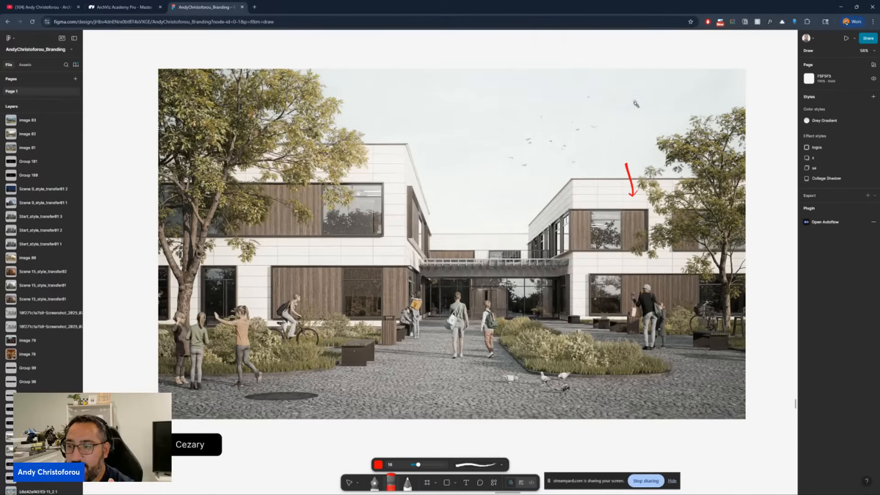
pyautogui.moveTo(634, 104); pyautogui.dragTo(644, 103)
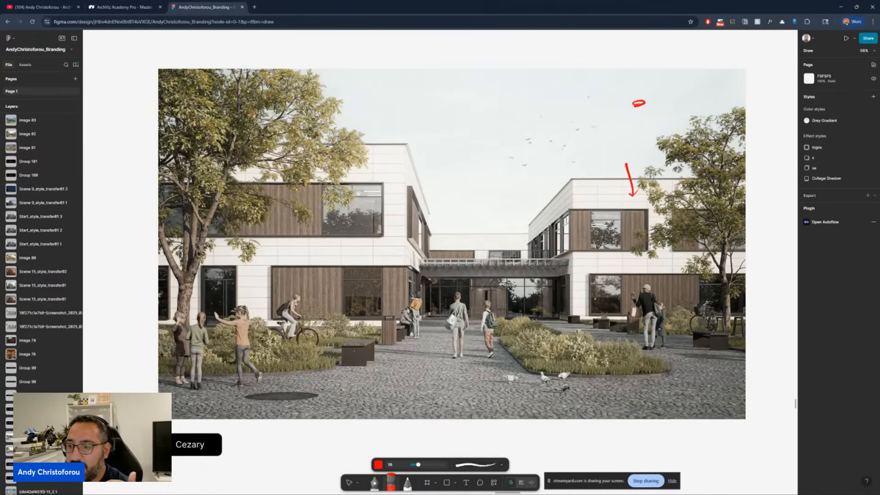
pyautogui.moveTo(738, 179)
pyautogui.mouseDown()
pyautogui.moveTo(614, 180)
pyautogui.moveTo(552, 192)
pyautogui.moveTo(522, 234)
pyautogui.moveTo(438, 236)
pyautogui.moveTo(413, 165)
pyautogui.moveTo(316, 136)
pyautogui.moveTo(193, 137)
pyautogui.mouseUp()
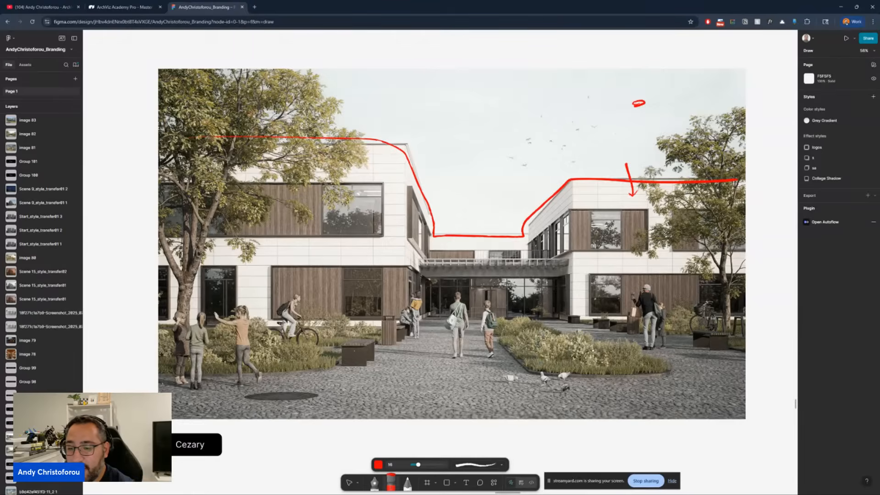
# Step: Mark the people in the courtyard render in red: the standing man, the seated figure, the walker's feet and the cyclist
pyautogui.keyDown('ctrl'); pyautogui.scroll(5, 442, 302); pyautogui.keyUp('ctrl')
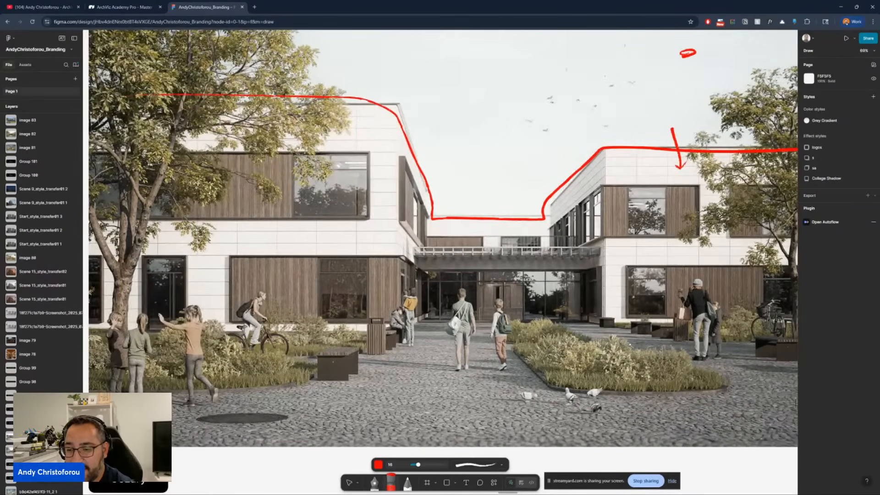
pyautogui.keyDown('ctrl'); pyautogui.scroll(5, 688, 309); pyautogui.keyUp('ctrl')
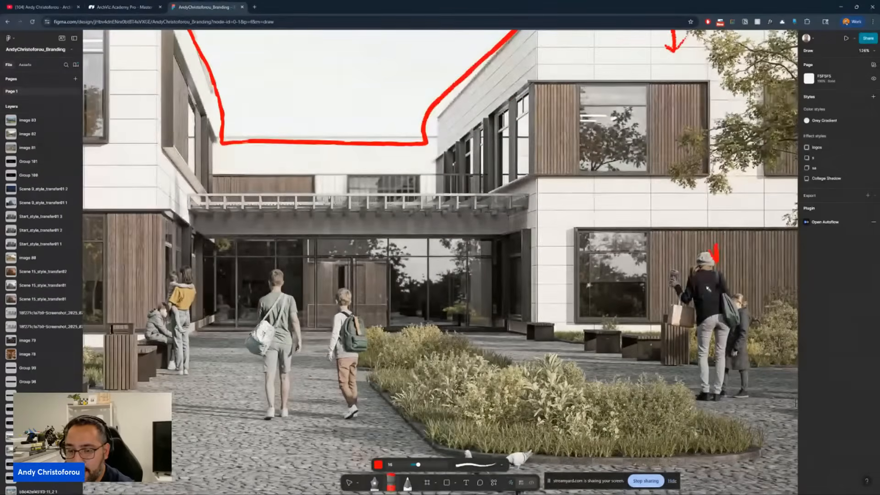
pyautogui.keyDown('ctrl'); pyautogui.scroll(-3, 708, 289); pyautogui.keyUp('ctrl')
pyautogui.keyDown('ctrl'); pyautogui.scroll(8, 707, 289); pyautogui.keyUp('ctrl')
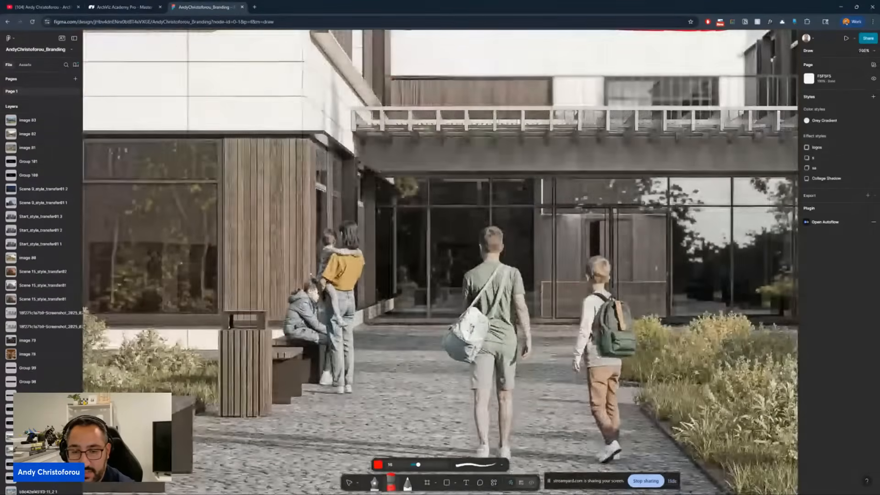
pyautogui.moveTo(316, 274)
pyautogui.mouseDown()
pyautogui.moveTo(298, 350)
pyautogui.moveTo(323, 342)
pyautogui.mouseUp()
pyautogui.keyDown('ctrl'); pyautogui.scroll(-3, 323, 341); pyautogui.keyUp('ctrl')
pyautogui.moveTo(481, 367); pyautogui.dragTo(465, 364)
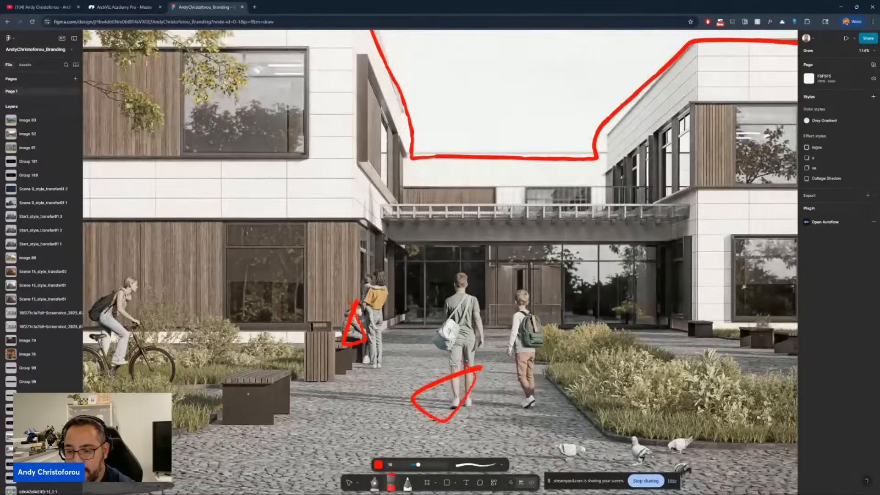
pyautogui.keyDown('ctrl'); pyautogui.scroll(-3, 458, 366); pyautogui.keyUp('ctrl')
pyautogui.keyDown('ctrl'); pyautogui.scroll(4, 458, 365); pyautogui.keyUp('ctrl')
pyautogui.hscroll(-3, 458, 365)
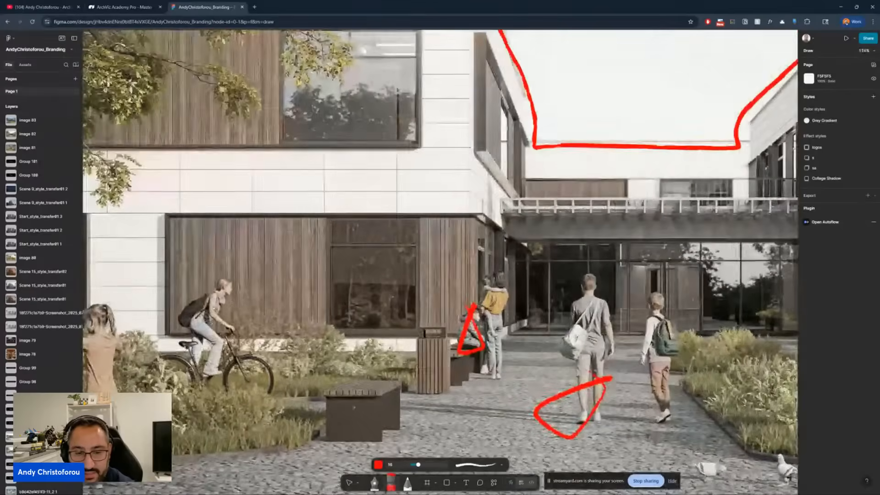
pyautogui.moveTo(220, 289); pyautogui.dragTo(210, 332)
pyautogui.keyDown('ctrl'); pyautogui.scroll(-5, 273, 321); pyautogui.keyUp('ctrl')
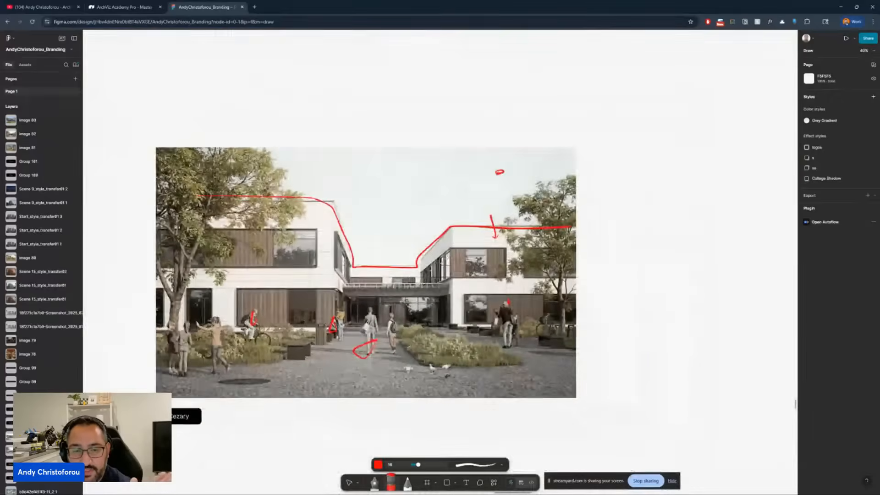
# Step: Add red marks beside the pigeons on the cobbled paving and on the planting bed of the courtyard render
pyautogui.keyDown('ctrl'); pyautogui.scroll(2, 254, 323); pyautogui.keyUp('ctrl')
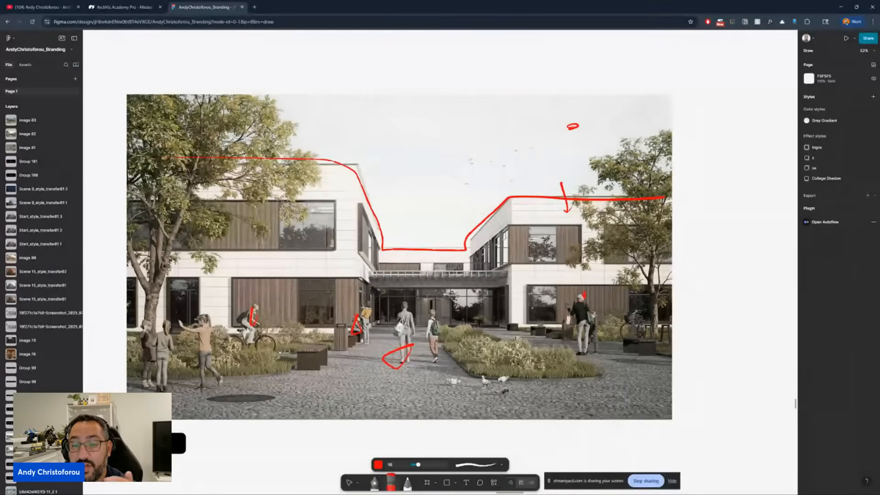
pyautogui.keyDown('ctrl'); pyautogui.scroll(3, 419, 324); pyautogui.keyUp('ctrl')
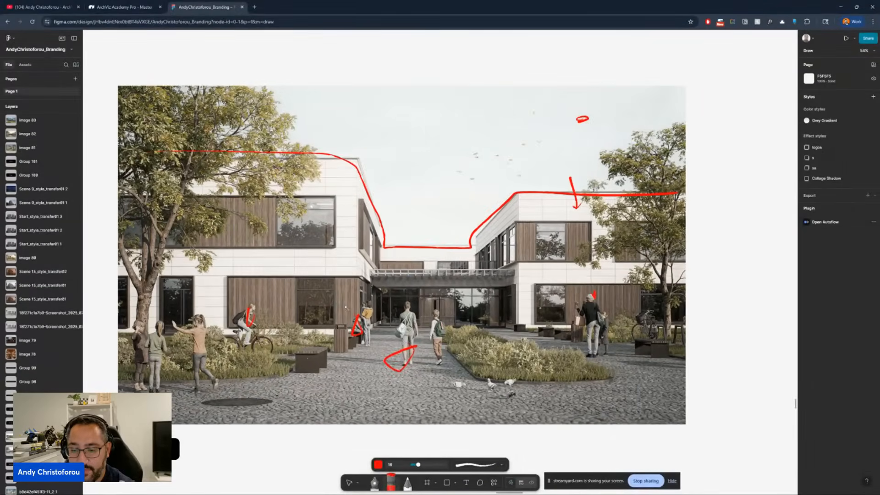
pyautogui.keyDown('ctrl'); pyautogui.scroll(4, 421, 416); pyautogui.keyUp('ctrl')
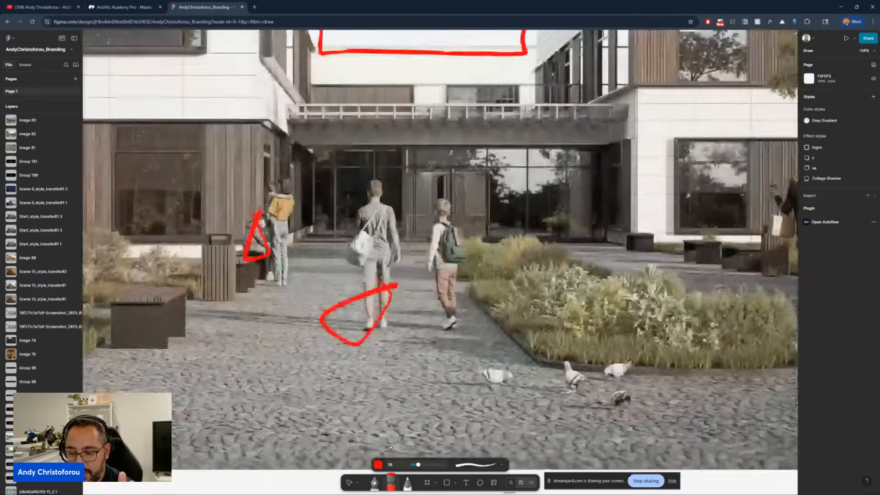
pyautogui.moveTo(458, 360); pyautogui.dragTo(438, 387)
pyautogui.moveTo(515, 365)
pyautogui.mouseDown()
pyautogui.moveTo(521, 385)
pyautogui.moveTo(526, 370)
pyautogui.mouseUp()
pyautogui.keyDown('ctrl'); pyautogui.scroll(-6, 601, 333); pyautogui.keyUp('ctrl')
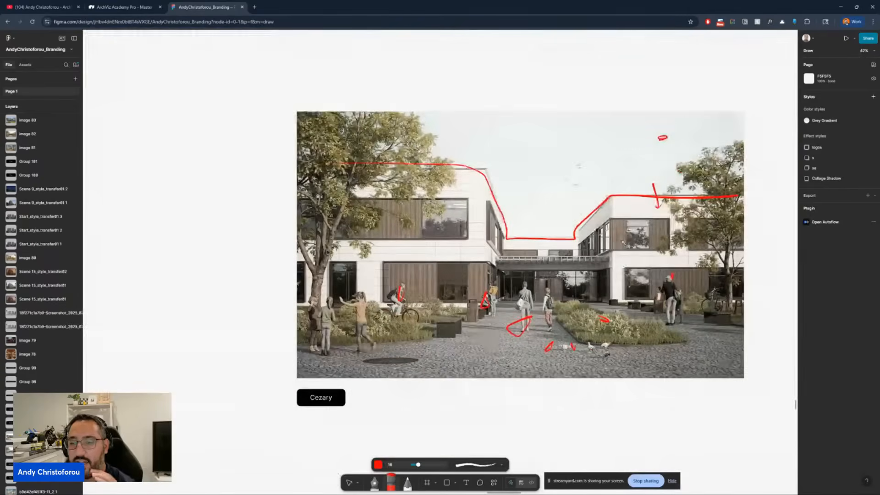
# Step: Compare the annotated courtyard render with the improved version below it, looking at the sky, facade materials, people and paving
pyautogui.keyDown('ctrl'); pyautogui.scroll(-2, 424, 275); pyautogui.keyUp('ctrl')
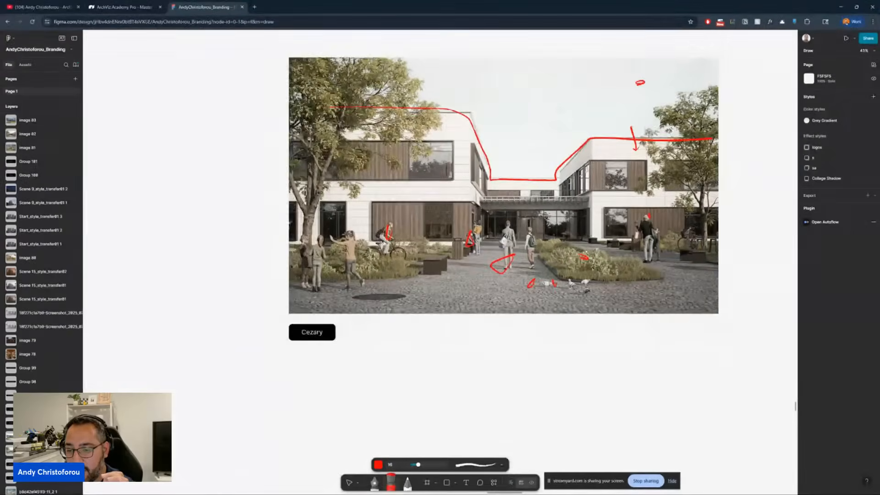
pyautogui.scroll(-3, 423, 275)
pyautogui.scroll(-5, 564, 320)
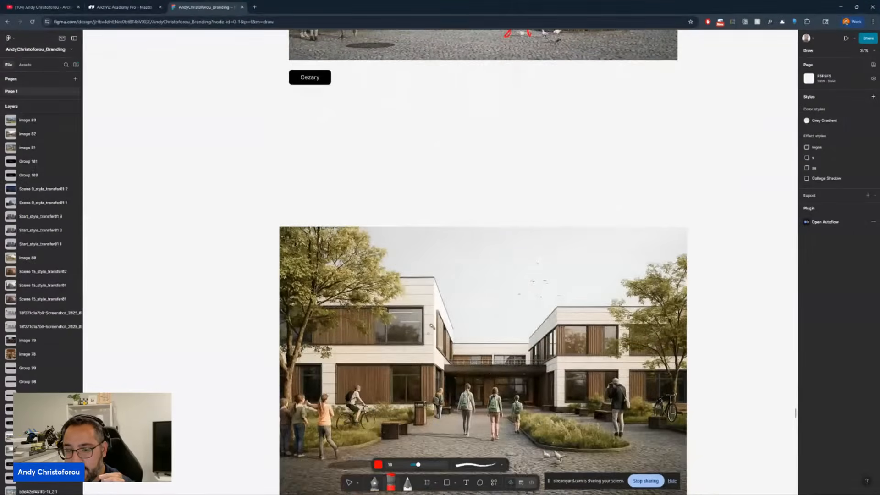
pyautogui.scroll(-1, 463, 316)
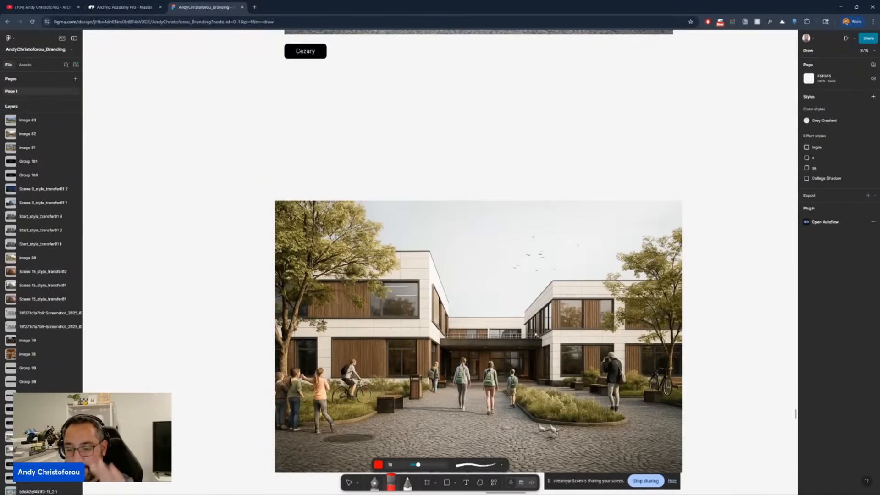
pyautogui.keyDown('ctrl'); pyautogui.scroll(-3, 560, 242); pyautogui.keyUp('ctrl')
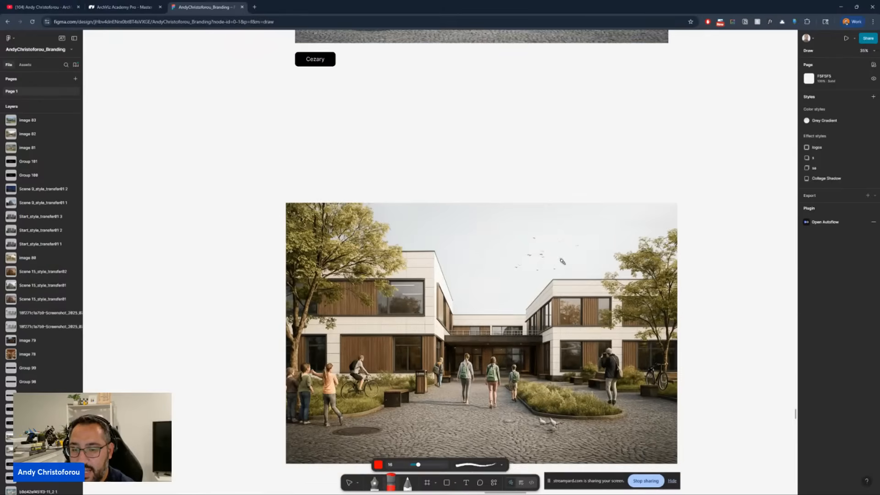
pyautogui.scroll(5, 564, 212)
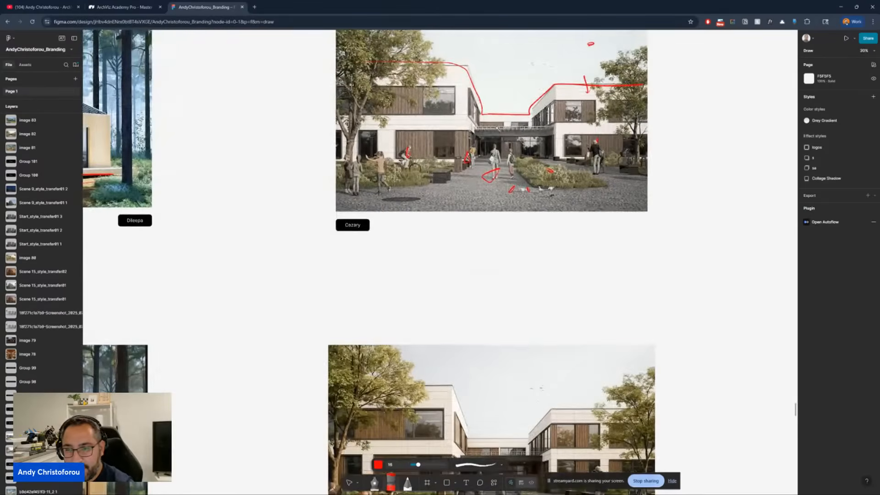
pyautogui.keyDown('ctrl'); pyautogui.scroll(-1, 517, 132); pyautogui.keyUp('ctrl')
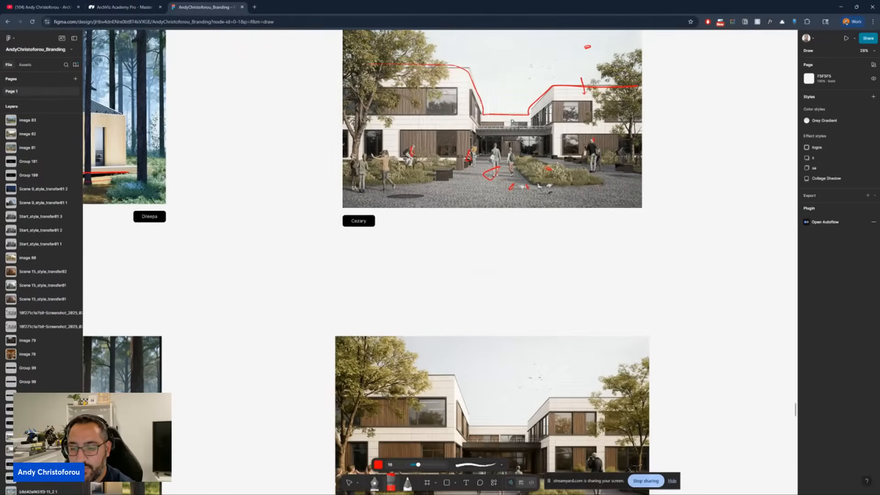
pyautogui.keyDown('ctrl'); pyautogui.scroll(-1, 517, 424); pyautogui.keyUp('ctrl')
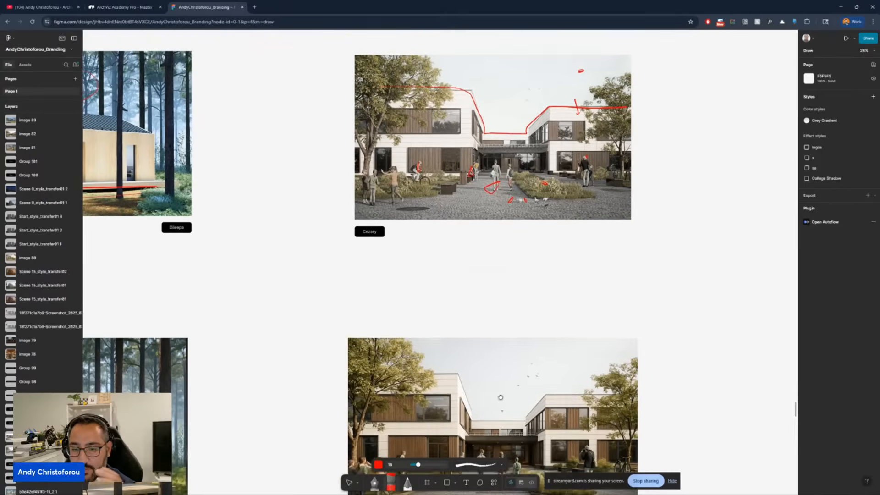
pyautogui.scroll(-3, 517, 424)
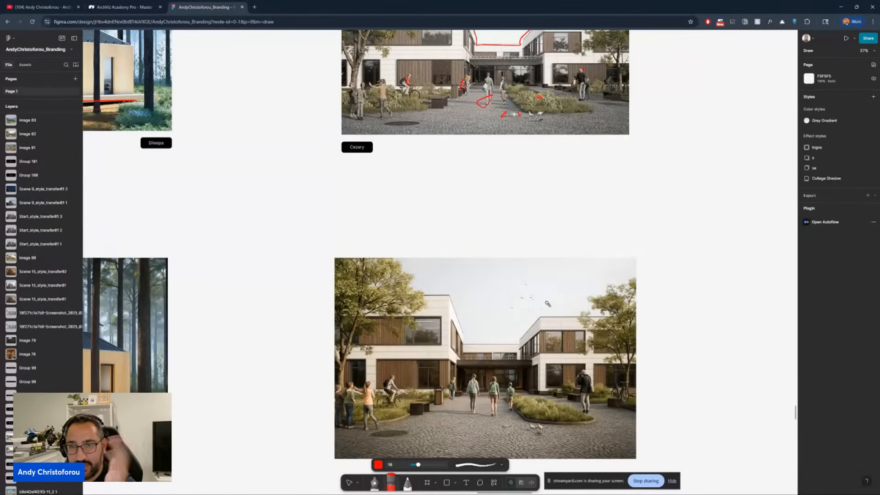
pyautogui.keyDown('ctrl'); pyautogui.scroll(-3, 547, 304); pyautogui.keyUp('ctrl')
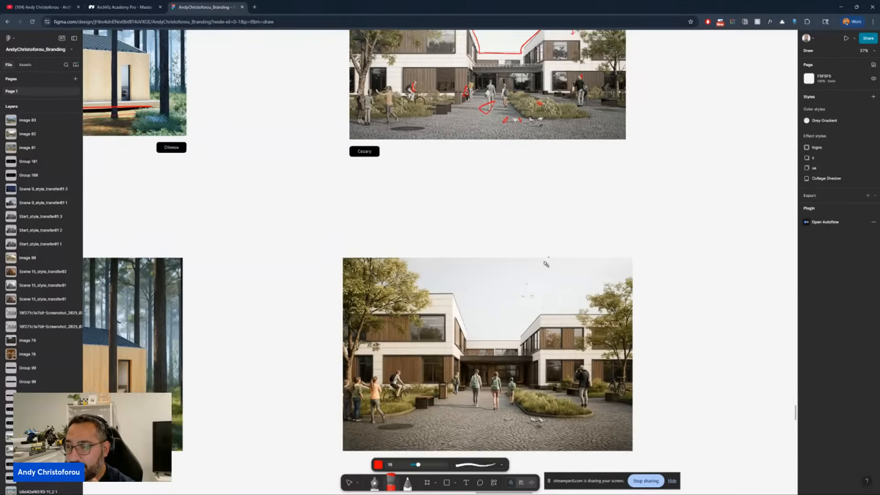
# Step: On the submitted barn-style building render, mark the roof edge above the tall arched window with a wavy red line
pyautogui.hscroll(10, 602, 165)
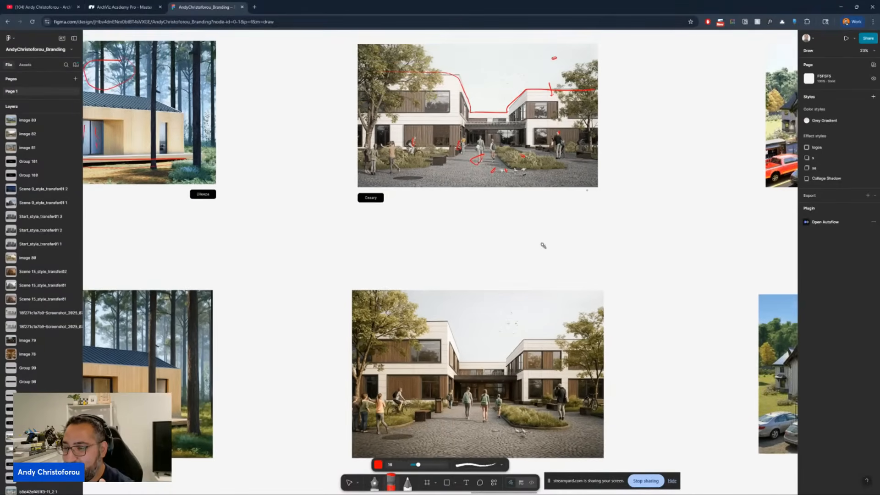
pyautogui.keyDown('ctrl'); pyautogui.scroll(2, 441, 234); pyautogui.keyUp('ctrl')
pyautogui.keyDown('ctrl'); pyautogui.scroll(5, 682, 208); pyautogui.keyUp('ctrl')
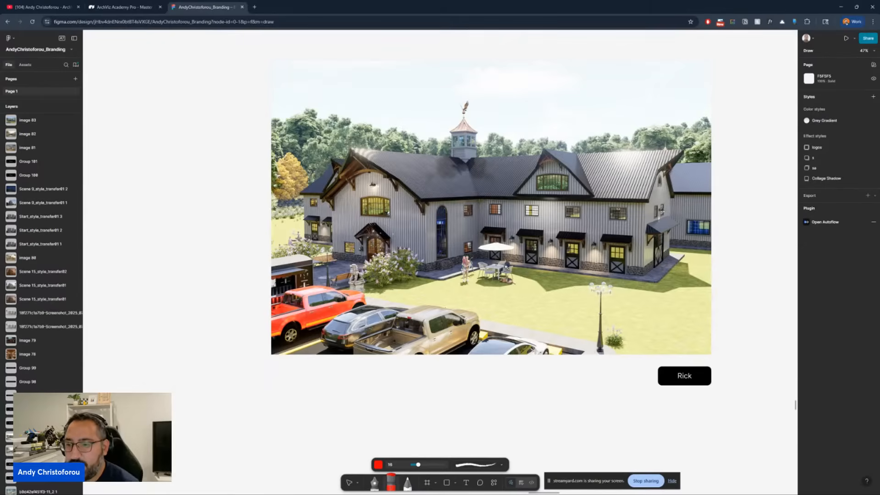
pyautogui.keyDown('ctrl'); pyautogui.scroll(8, 660, 209); pyautogui.keyUp('ctrl')
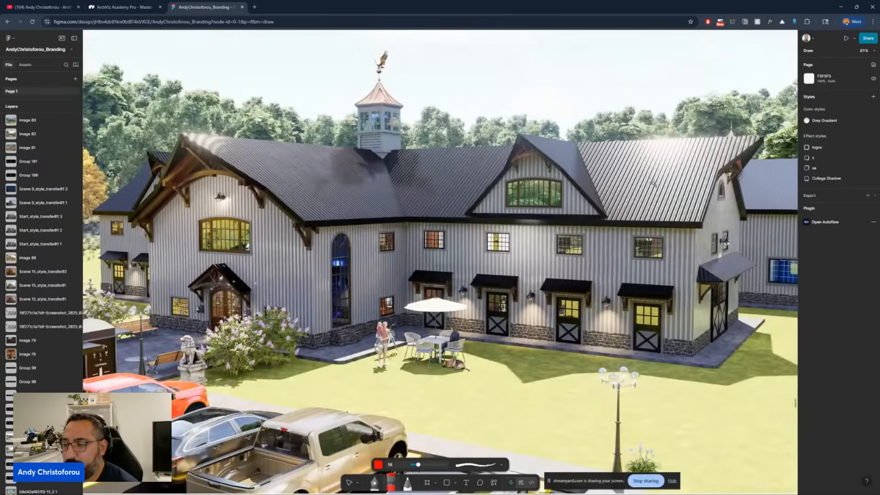
pyautogui.keyDown('ctrl'); pyautogui.scroll(-2, 701, 219); pyautogui.keyUp('ctrl')
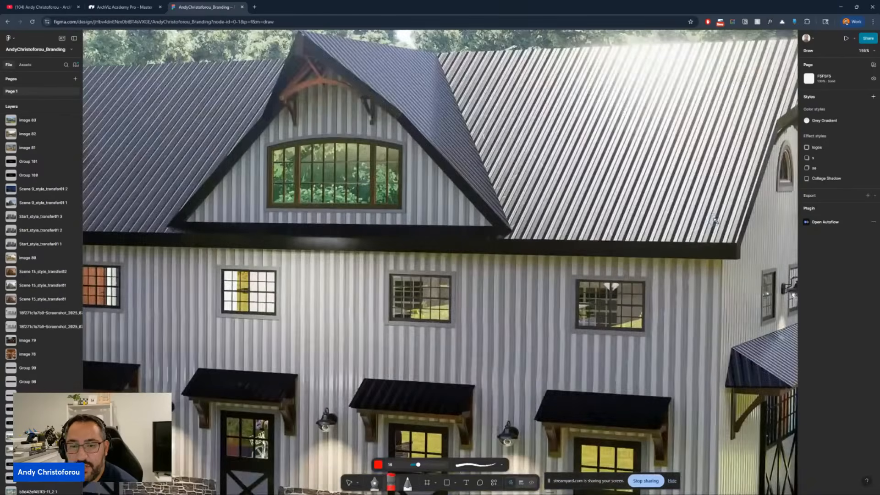
pyautogui.keyDown('ctrl'); pyautogui.scroll(-4, 701, 219); pyautogui.keyUp('ctrl')
pyautogui.keyDown('ctrl'); pyautogui.scroll(2, 314, 213); pyautogui.keyUp('ctrl')
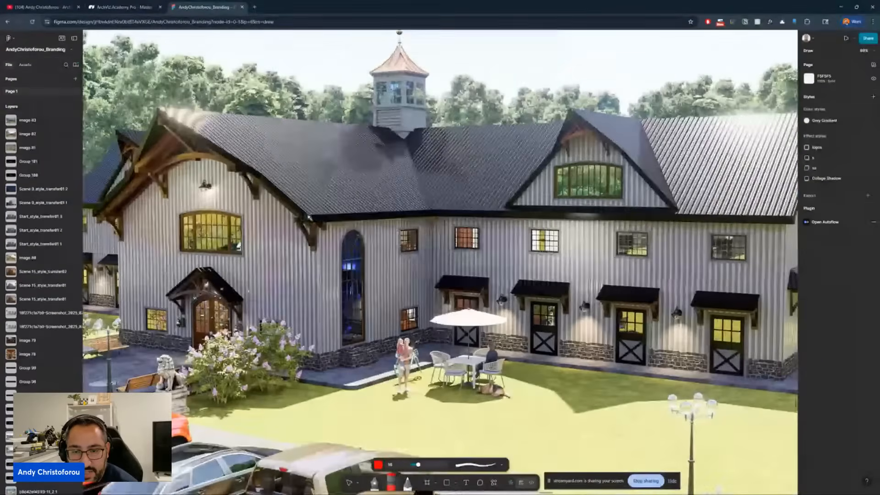
pyautogui.moveTo(308, 217)
pyautogui.mouseDown()
pyautogui.moveTo(352, 205)
pyautogui.moveTo(404, 214)
pyautogui.mouseUp()
# Step: Draw diagonal red strokes across the sunlit lawn around the lamp post in the submitted barn render
pyautogui.keyDown('ctrl'); pyautogui.scroll(-3, 377, 157); pyautogui.keyUp('ctrl')
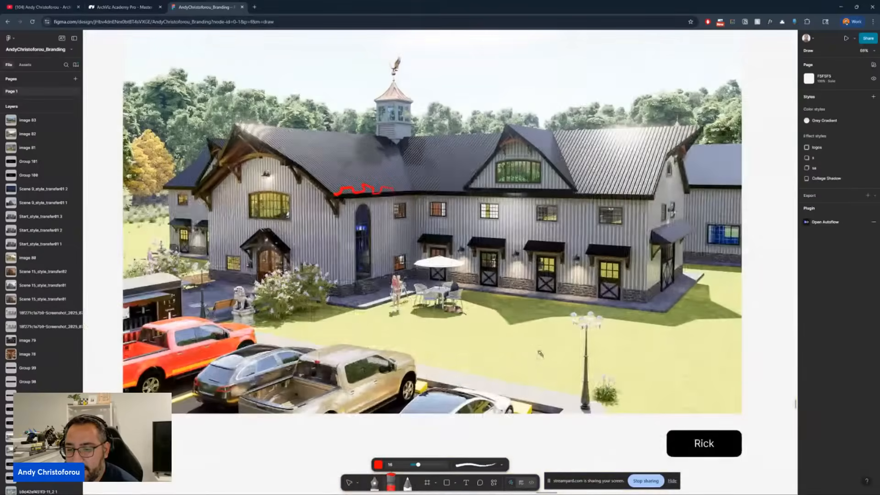
pyautogui.moveTo(495, 345); pyautogui.dragTo(532, 322)
pyautogui.moveTo(523, 364); pyautogui.dragTo(557, 341)
pyautogui.moveTo(613, 380); pyautogui.dragTo(721, 306)
# Step: Circle the parked vehicles in the foreground of the barn render in red and draw a long arrow down to the red pickup
pyautogui.hscroll(-2, 333, 327)
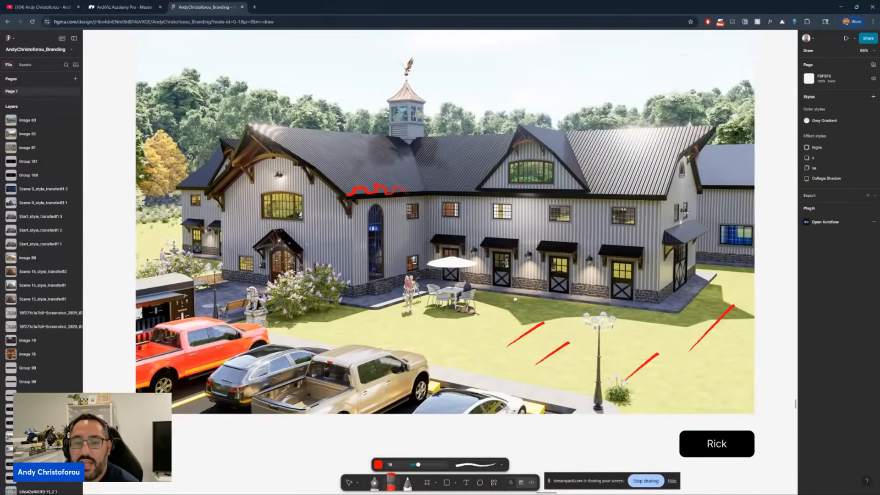
pyautogui.moveTo(243, 305)
pyautogui.mouseDown()
pyautogui.moveTo(523, 390)
pyautogui.moveTo(239, 415)
pyautogui.moveTo(148, 330)
pyautogui.moveTo(158, 326)
pyautogui.mouseUp()
pyautogui.moveTo(353, 295)
pyautogui.mouseDown()
pyautogui.moveTo(274, 343)
pyautogui.moveTo(282, 338)
pyautogui.mouseUp()
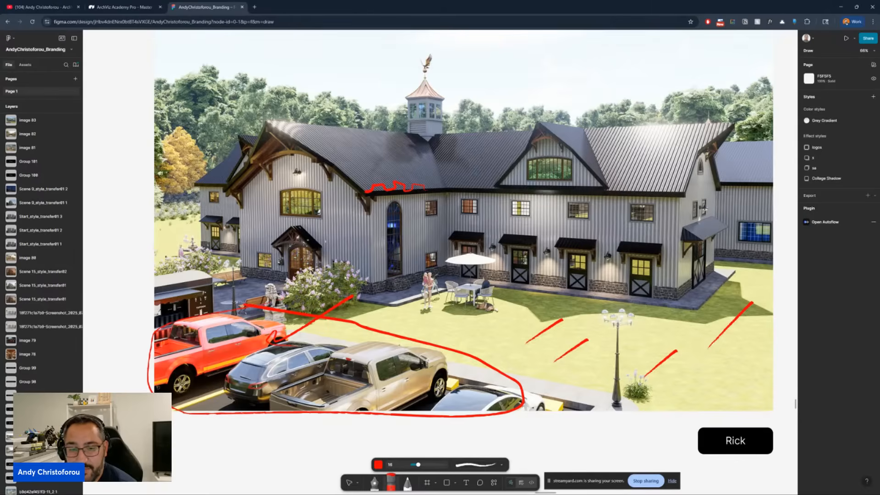
pyautogui.moveTo(201, 190)
pyautogui.mouseDown()
pyautogui.moveTo(212, 337)
pyautogui.moveTo(222, 316)
pyautogui.mouseUp()
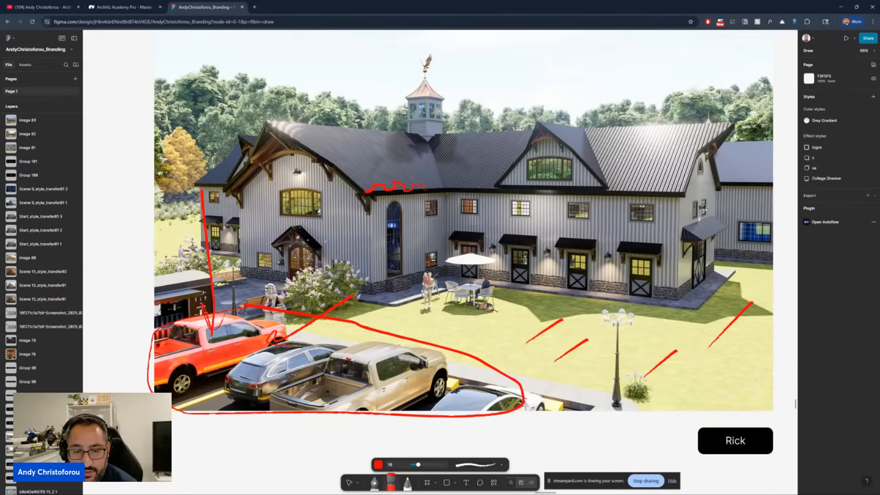
# Step: Circle the tall arched window, the standing woman and the dog beside the patio table in red on the barn render
pyautogui.moveTo(403, 211)
pyautogui.mouseDown()
pyautogui.moveTo(412, 250)
pyautogui.moveTo(380, 218)
pyautogui.moveTo(372, 241)
pyautogui.mouseUp()
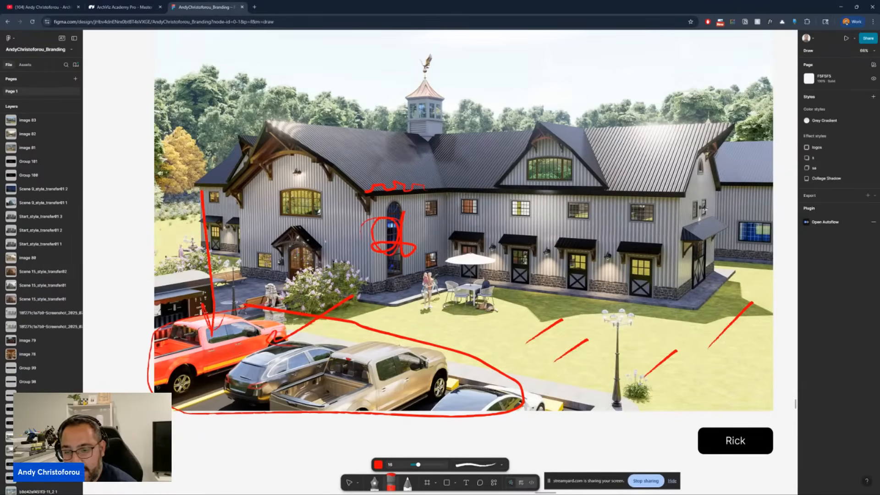
pyautogui.keyDown('ctrl'); pyautogui.scroll(5, 446, 277); pyautogui.keyUp('ctrl')
pyautogui.moveTo(429, 252)
pyautogui.mouseDown()
pyautogui.moveTo(419, 262)
pyautogui.moveTo(435, 260)
pyautogui.mouseUp()
pyautogui.keyDown('ctrl'); pyautogui.scroll(5, 541, 320); pyautogui.keyUp('ctrl')
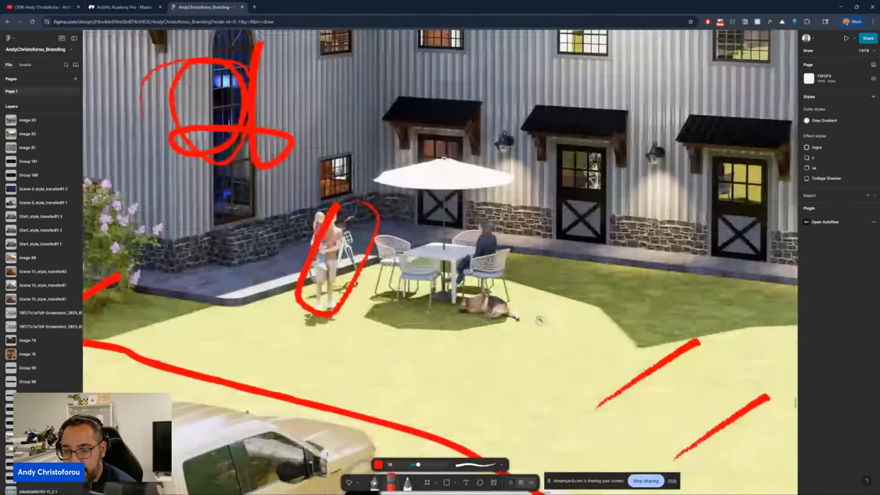
pyautogui.keyDown('ctrl'); pyautogui.scroll(-5, 541, 321); pyautogui.keyUp('ctrl')
pyautogui.keyDown('ctrl'); pyautogui.scroll(5, 541, 321); pyautogui.keyUp('ctrl')
pyautogui.moveTo(525, 302); pyautogui.dragTo(502, 321)
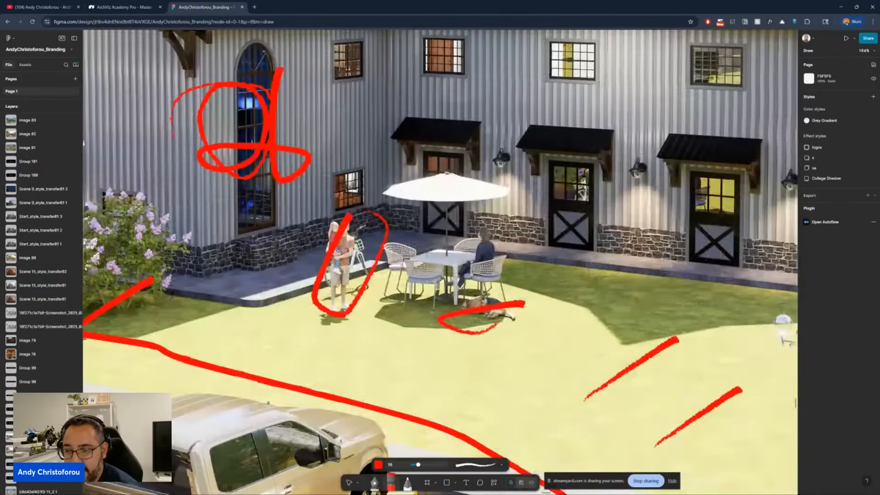
pyautogui.keyDown('ctrl'); pyautogui.scroll(-5, 477, 299); pyautogui.keyUp('ctrl')
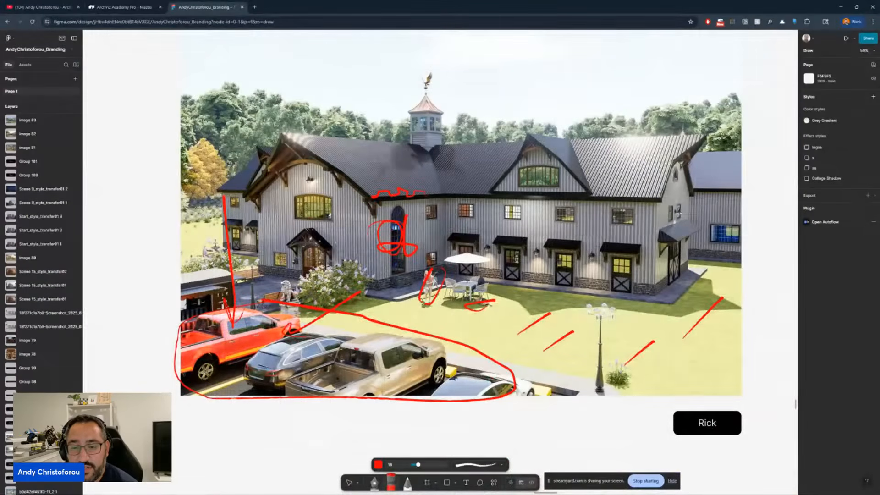
# Step: Compare the annotated barn render with the improved version below it, examining the sky, metal roof, lawn, people and parked cars
pyautogui.keyDown('ctrl'); pyautogui.scroll(2, 411, 320); pyautogui.keyUp('ctrl')
pyautogui.keyDown('ctrl'); pyautogui.scroll(-1, 423, 311); pyautogui.keyUp('ctrl')
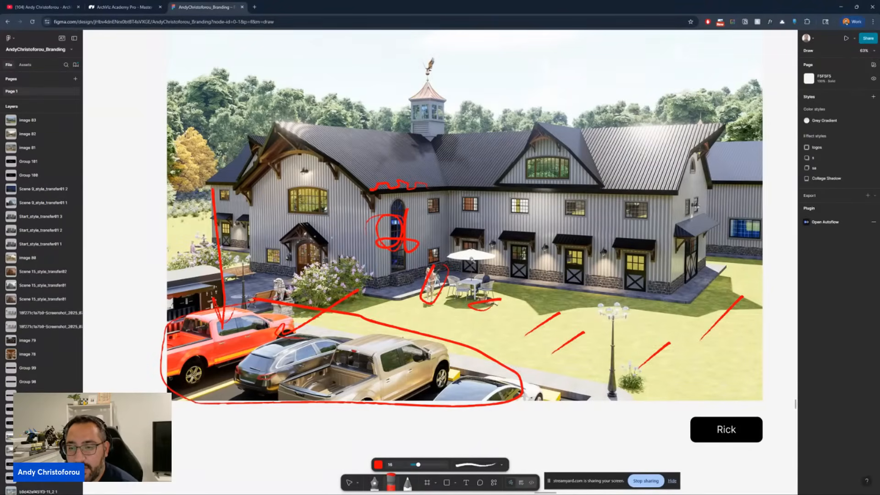
pyautogui.keyDown('ctrl'); pyautogui.scroll(-3, 491, 215); pyautogui.keyUp('ctrl')
pyautogui.scroll(-10, 490, 216)
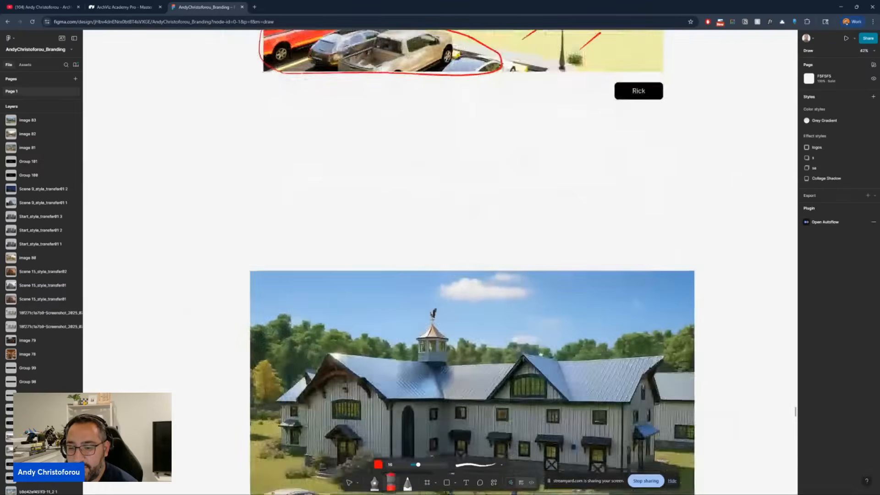
pyautogui.scroll(-3, 541, 354)
pyautogui.keyDown('ctrl'); pyautogui.scroll(2, 596, 293); pyautogui.keyUp('ctrl')
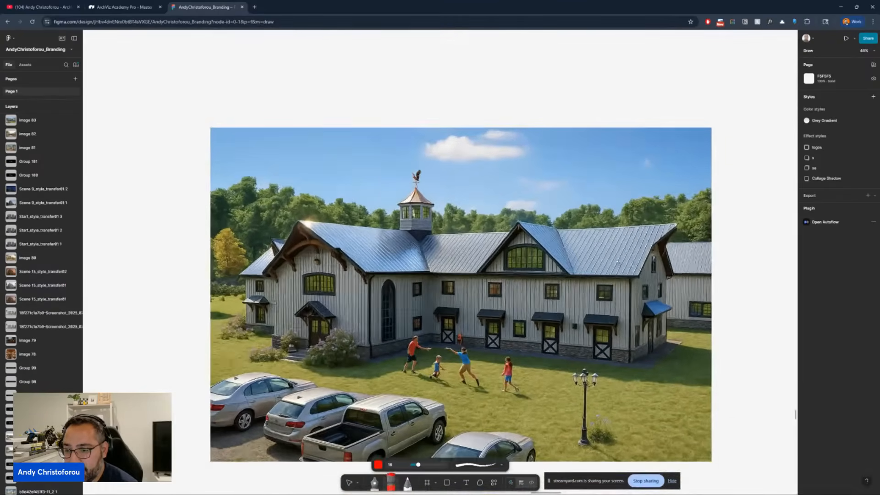
pyautogui.keyDown('ctrl'); pyautogui.scroll(4, 617, 263); pyautogui.keyUp('ctrl')
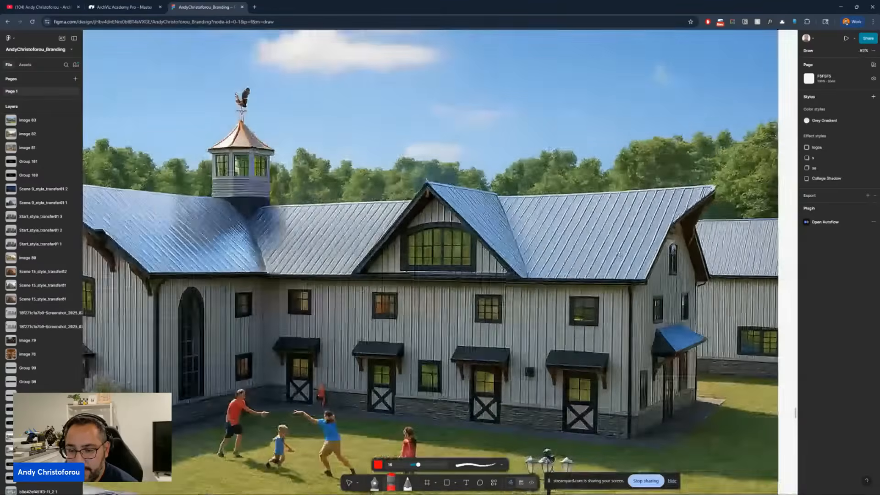
pyautogui.keyDown('ctrl'); pyautogui.scroll(-2, 620, 255); pyautogui.keyUp('ctrl')
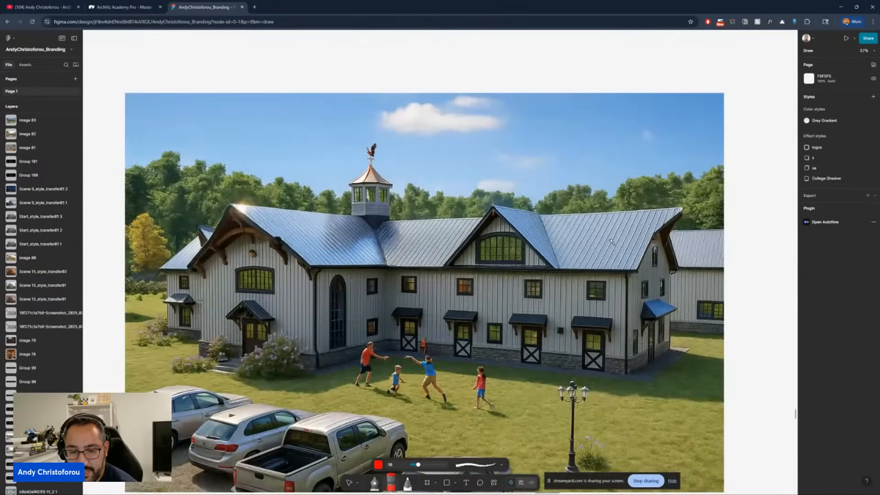
pyautogui.keyDown('ctrl'); pyautogui.scroll(-1, 445, 372); pyautogui.keyUp('ctrl')
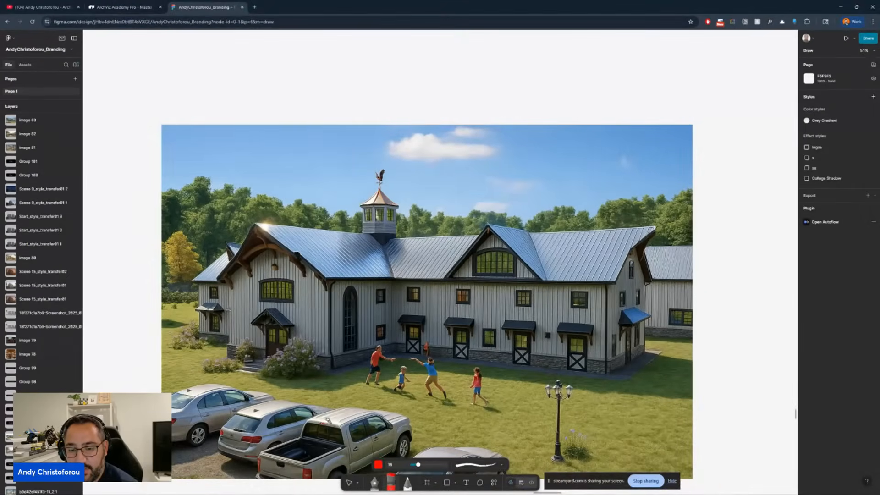
pyautogui.scroll(-1, 382, 427)
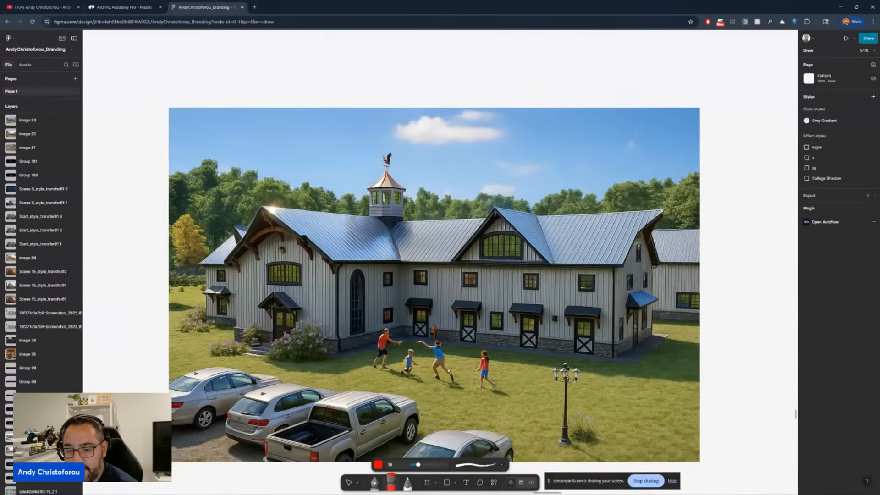
pyautogui.keyDown('ctrl'); pyautogui.scroll(-2, 454, 370); pyautogui.keyUp('ctrl')
# Step: Add more diagonal red strokes to the lower-right corner of the lawn in the submitted barn render
pyautogui.scroll(5, 491, 381)
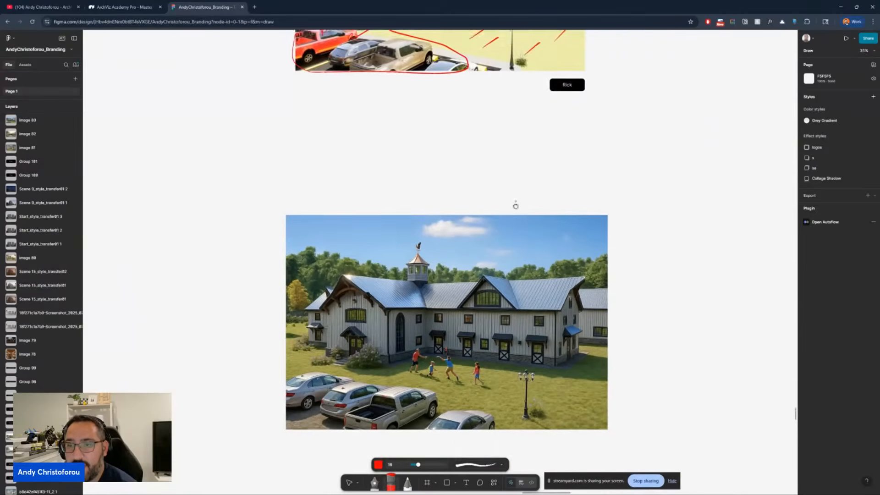
pyautogui.keyDown('ctrl'); pyautogui.scroll(-1, 568, 180); pyautogui.keyUp('ctrl')
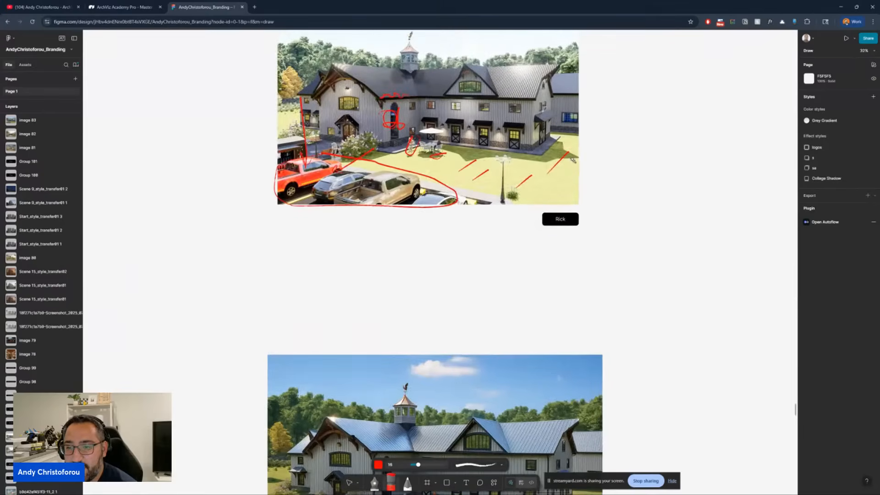
pyautogui.moveTo(574, 179); pyautogui.dragTo(553, 197)
pyautogui.keyDown('ctrl'); pyautogui.scroll(-1, 571, 330); pyautogui.keyUp('ctrl')
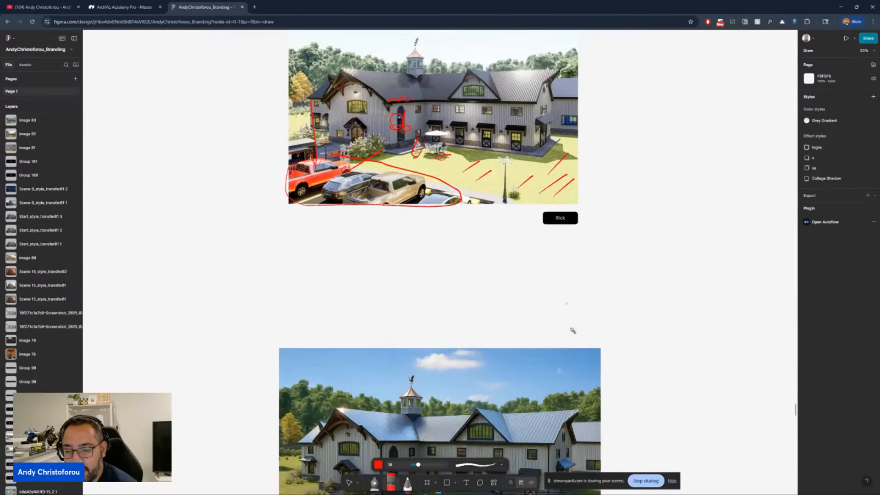
# Step: Show the full set of submitted and improved render pairs, and end the screen share to return to the live stream
pyautogui.scroll(-3, 582, 235)
pyautogui.keyDown('ctrl'); pyautogui.scroll(-6, 590, 303); pyautogui.keyUp('ctrl')
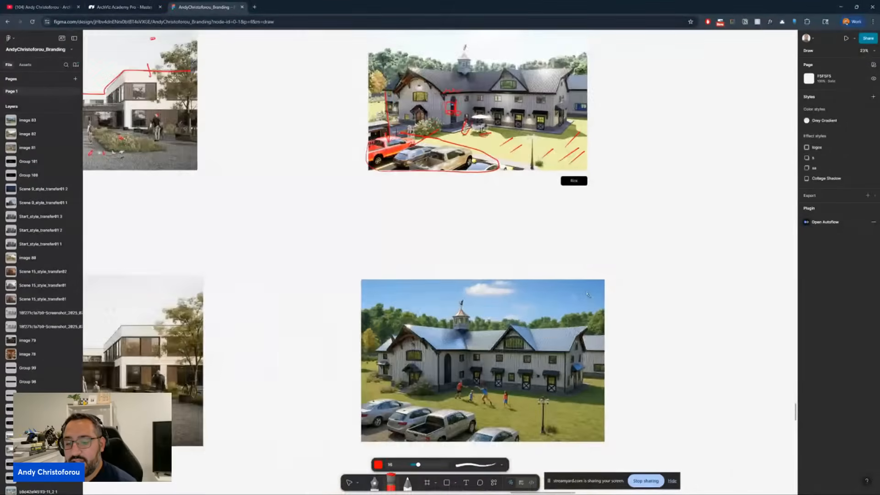
pyautogui.keyDown('ctrl'); pyautogui.scroll(-5, 295, 220); pyautogui.keyUp('ctrl')
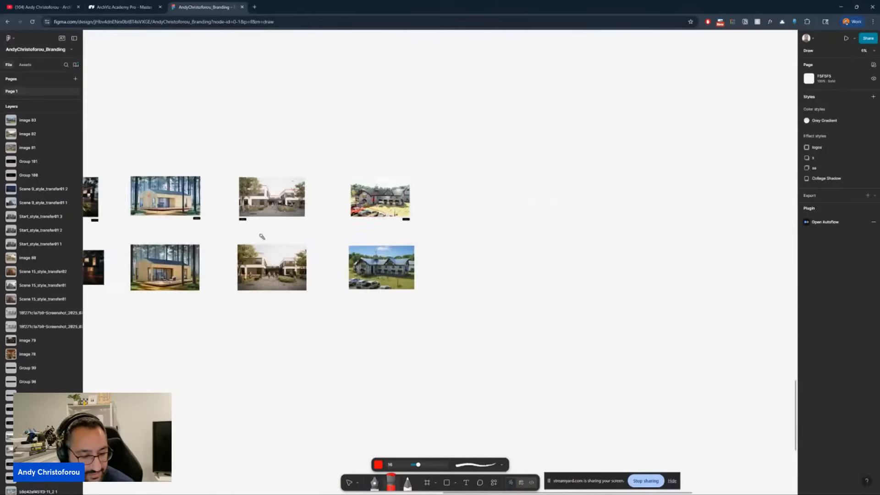
pyautogui.keyDown('ctrl'); pyautogui.scroll(1, 467, 274); pyautogui.keyUp('ctrl')
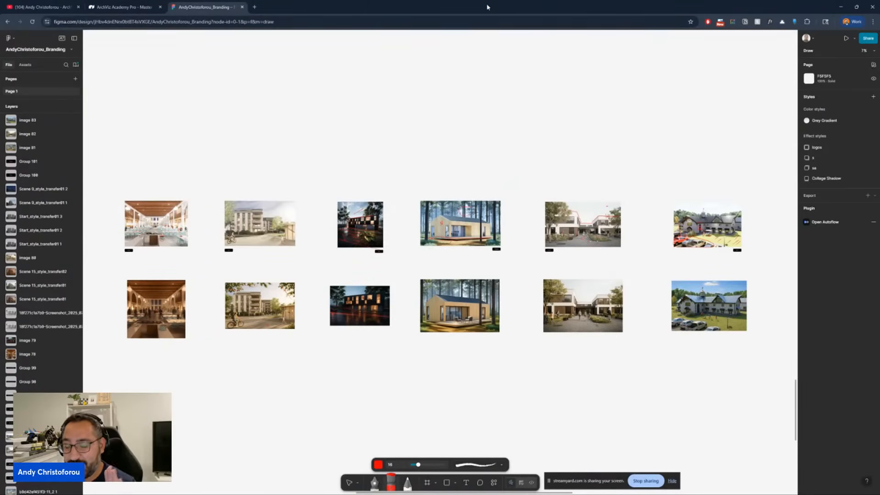
pyautogui.moveTo(487, 7); pyautogui.dragTo(372, 56)
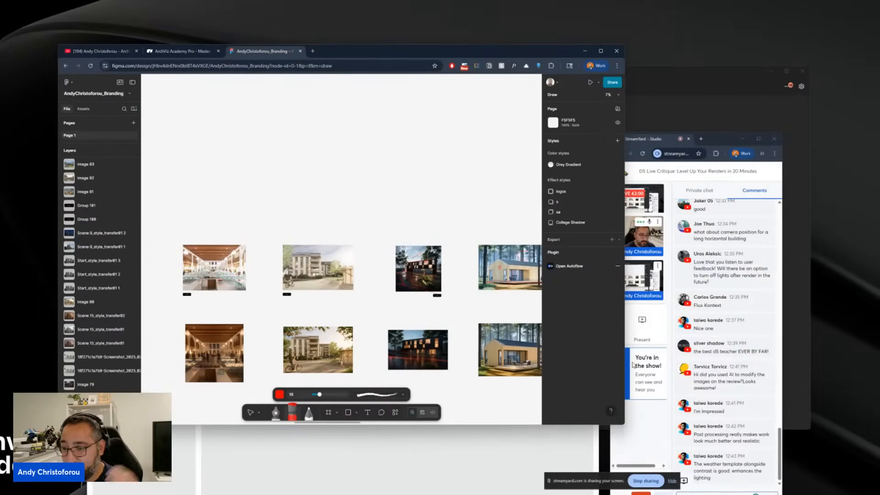
pyautogui.click(652, 481)
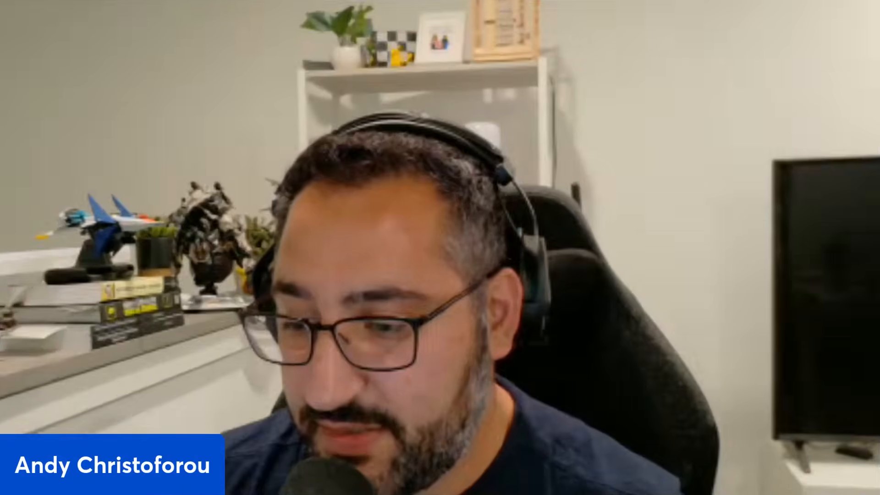